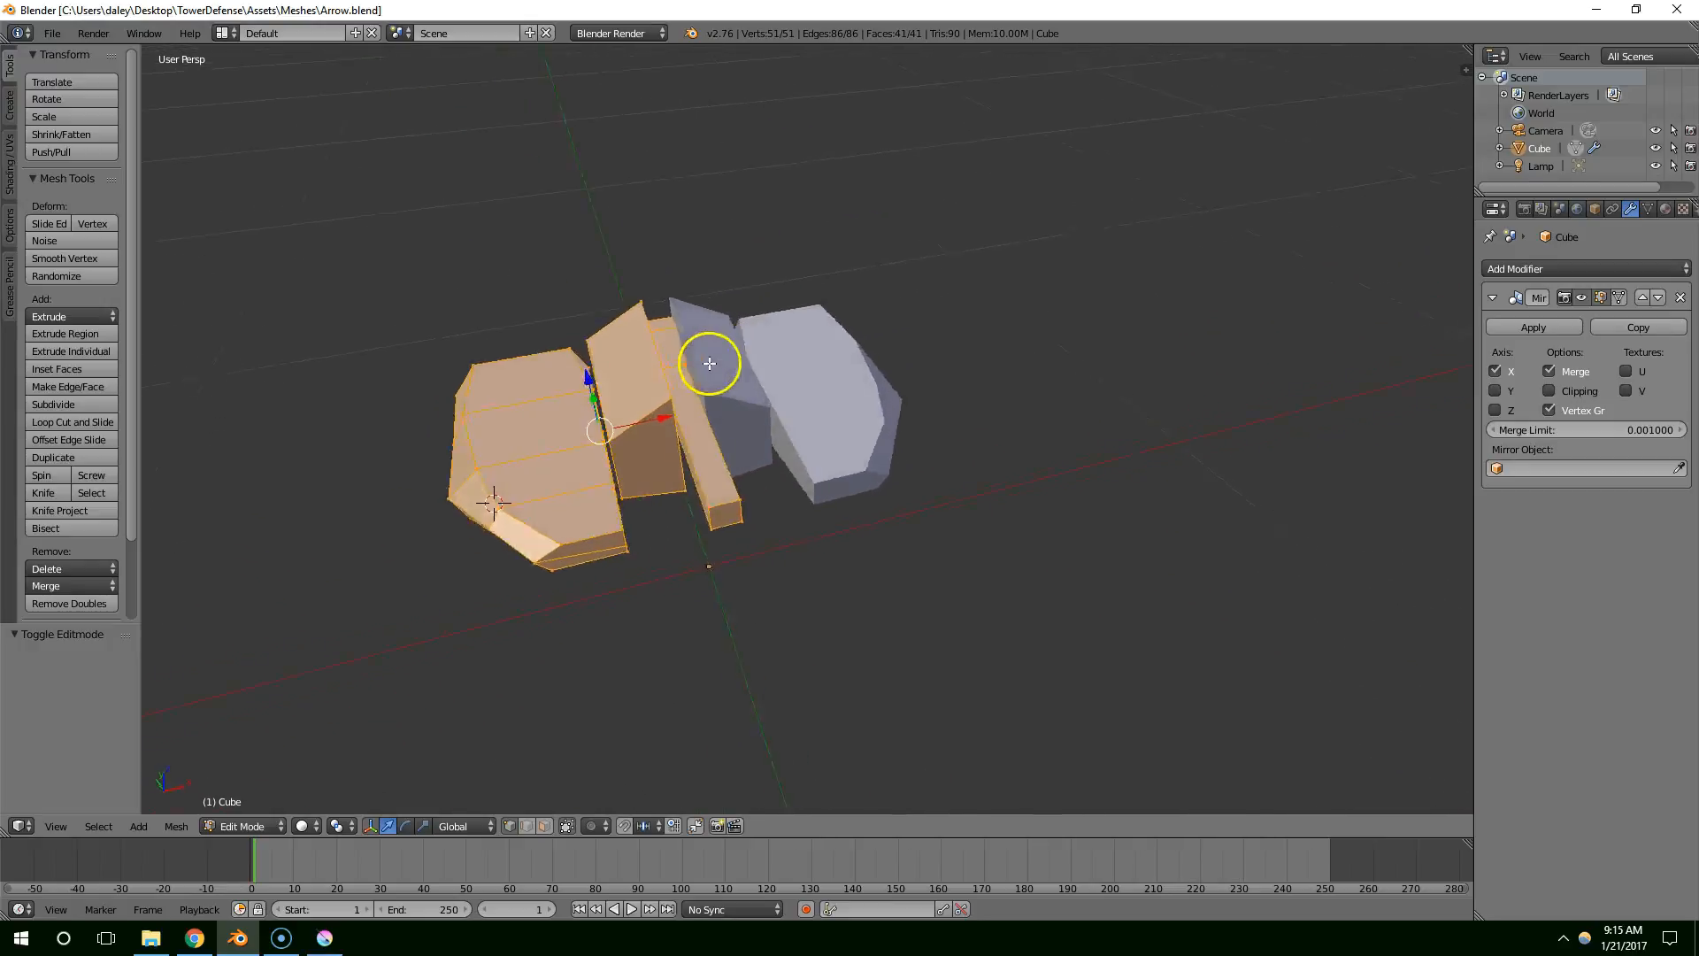
Divide the 3D view into three areas: one full-height view and two views stacked beside it
middle_click_drag(1045, 393, 1122, 350)
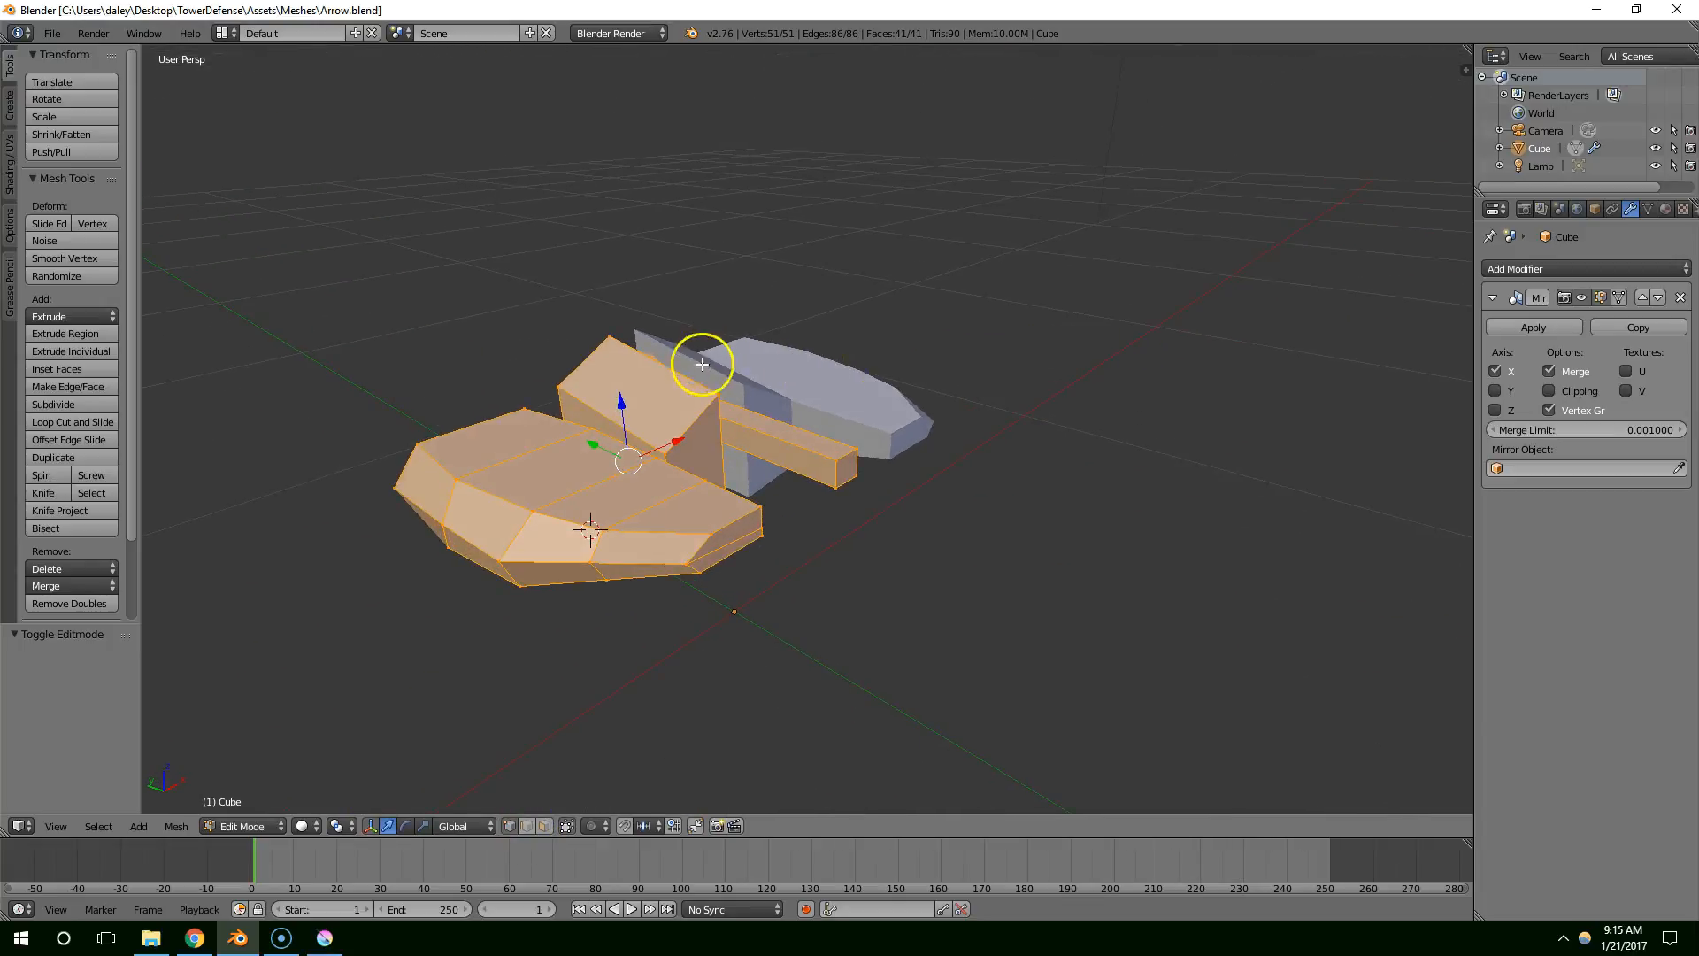
left_click_drag(1469, 46, 639, 175)
middle_click_drag(640, 175, 581, 281)
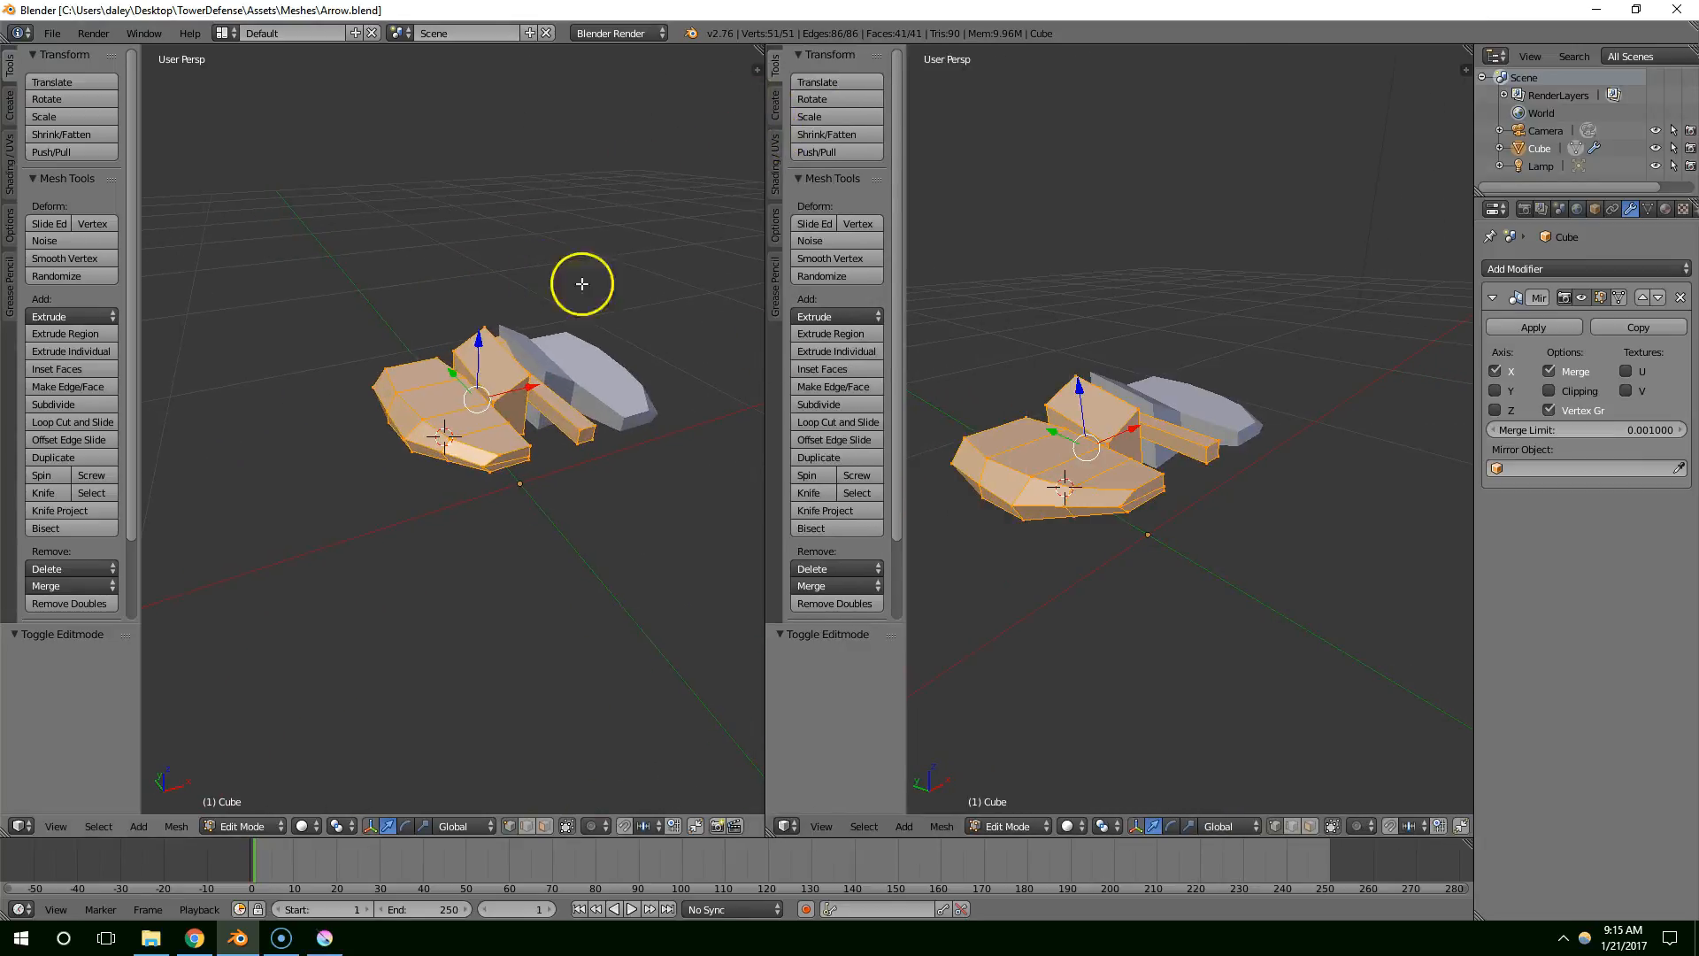
left_click_drag(1469, 49, 835, 493)
Turn the upper stacked 3D view into a UV/Image Editor and the lower one into a Node Editor
left_click(782, 471)
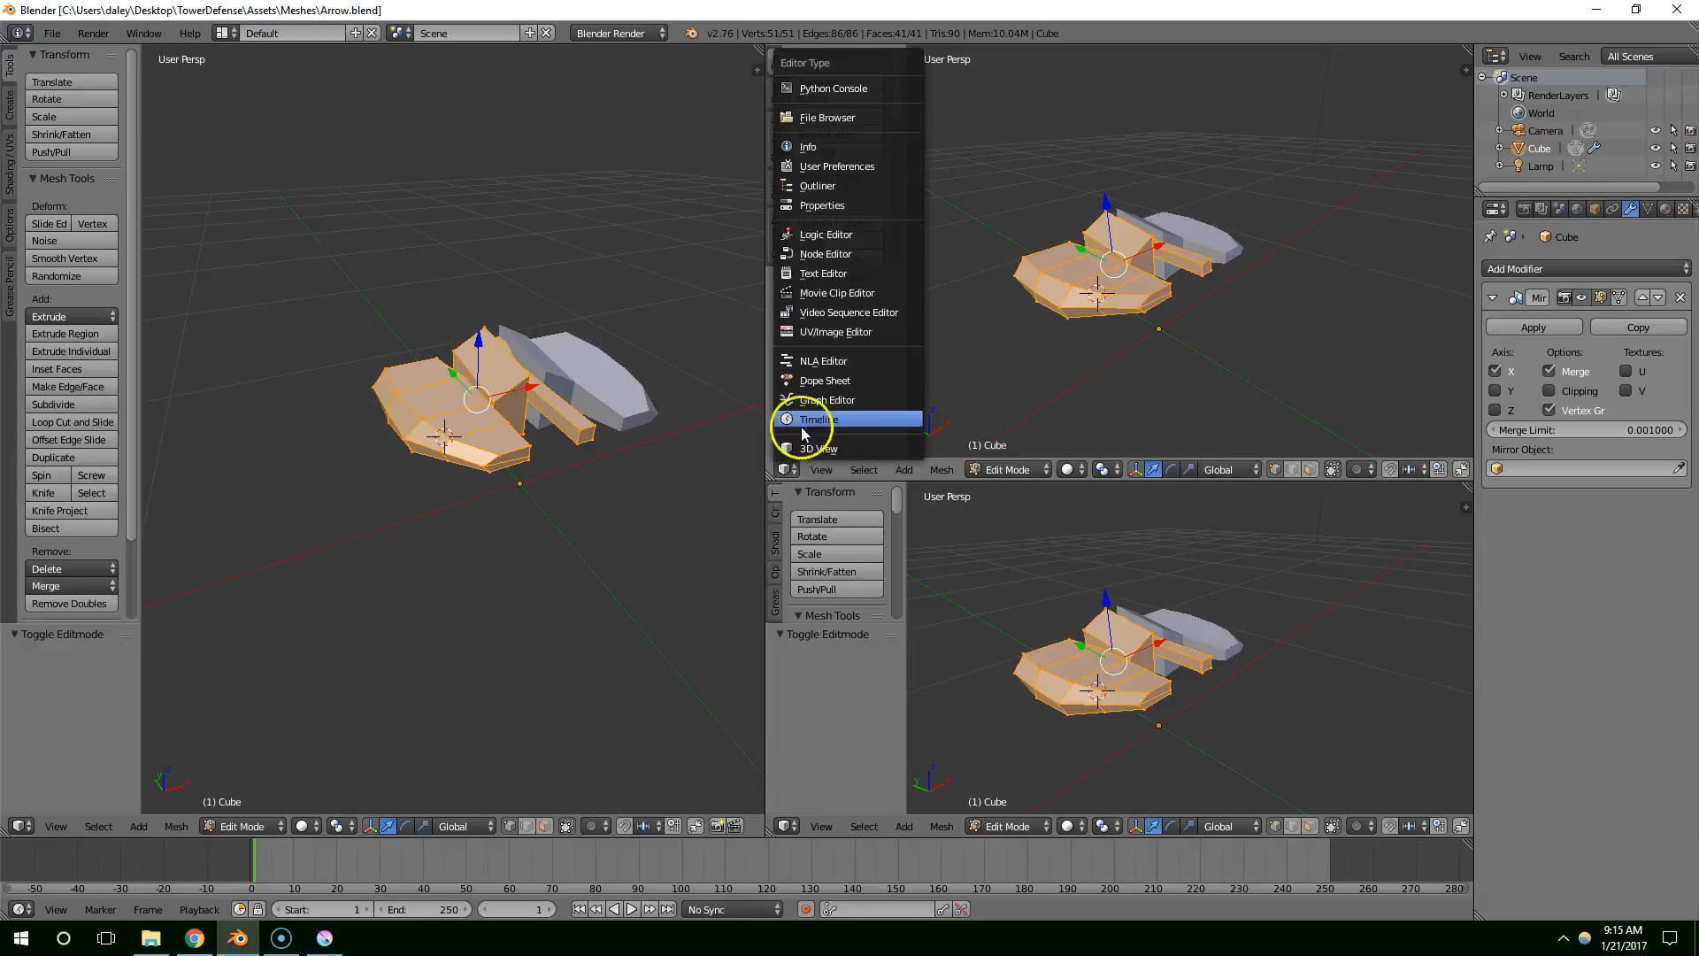
left_click(821, 331)
left_click(786, 826)
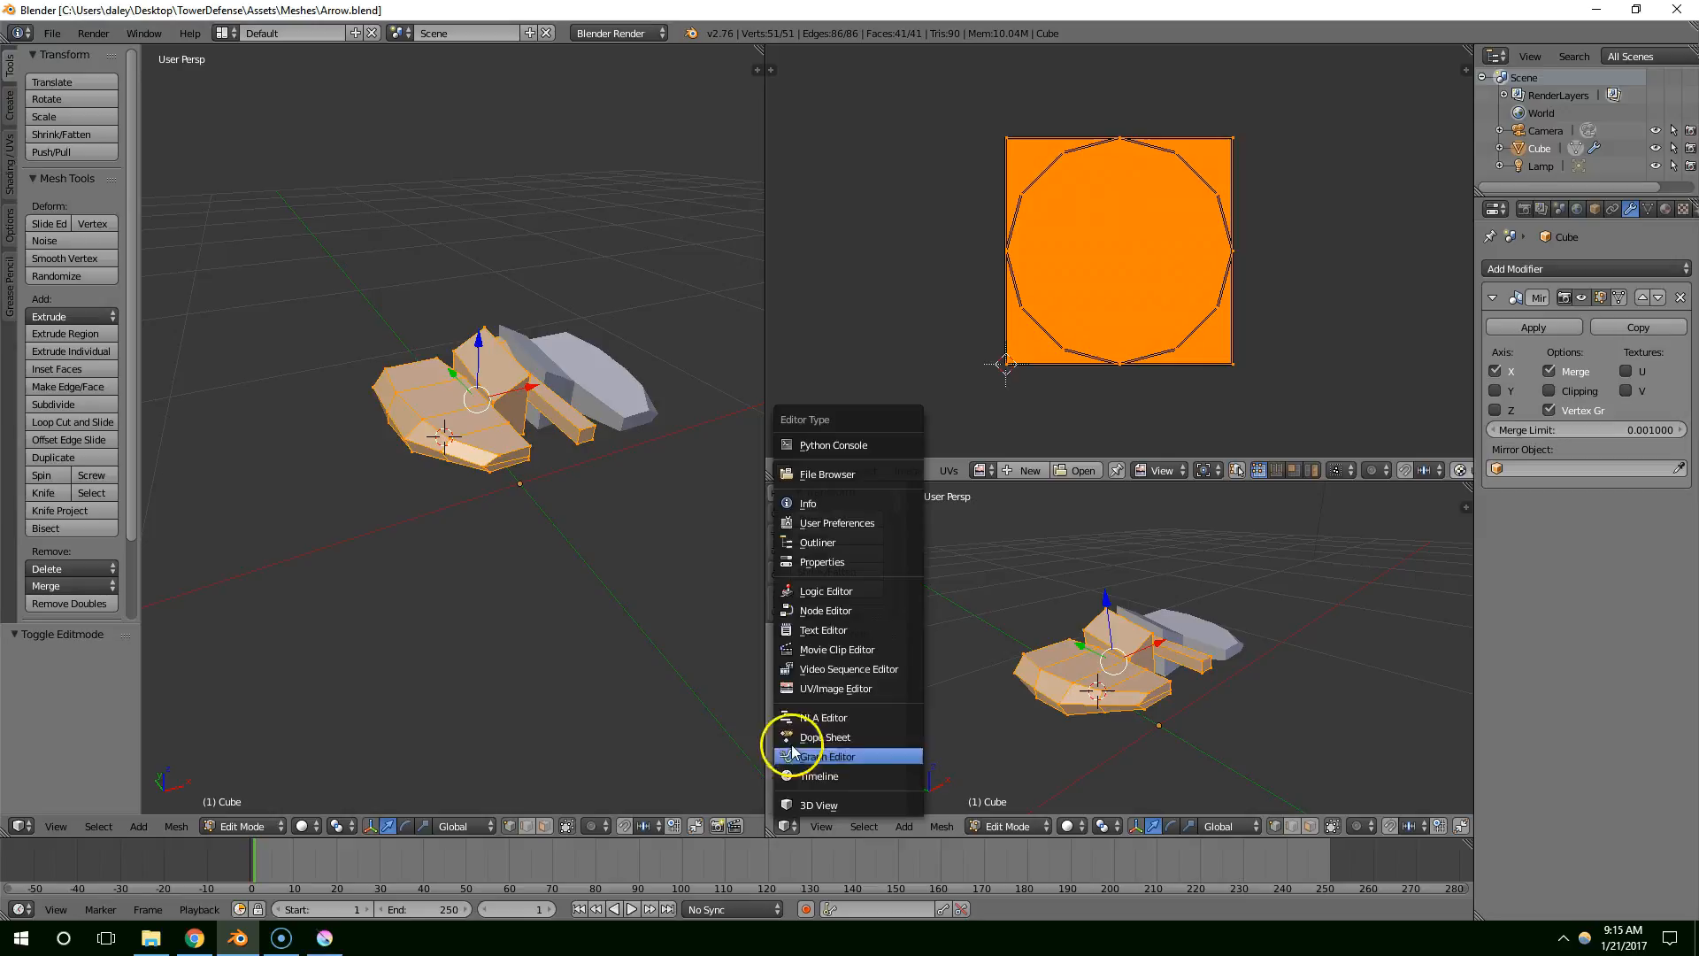
left_click(809, 610)
Unwrap all faces of the hovercraft mesh with Smart UV Project, using an island margin of 0.03
scroll(588, 516, "up", 1)
scroll(576, 504, "up", 2)
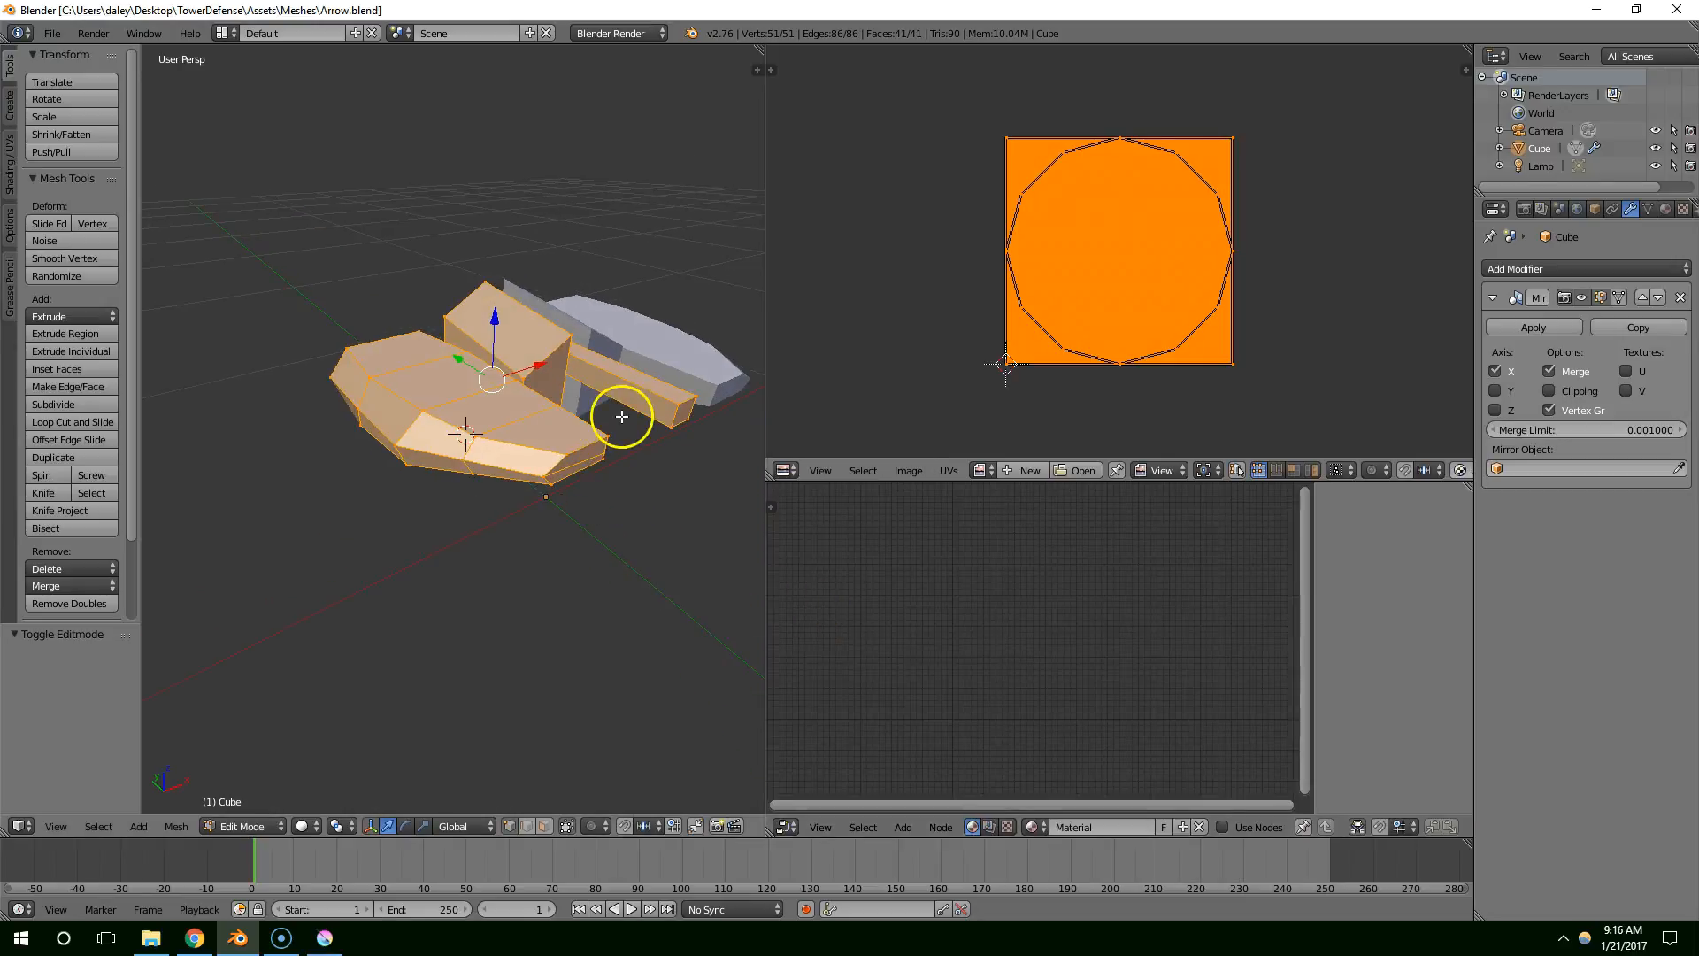
key("a")
key("a")
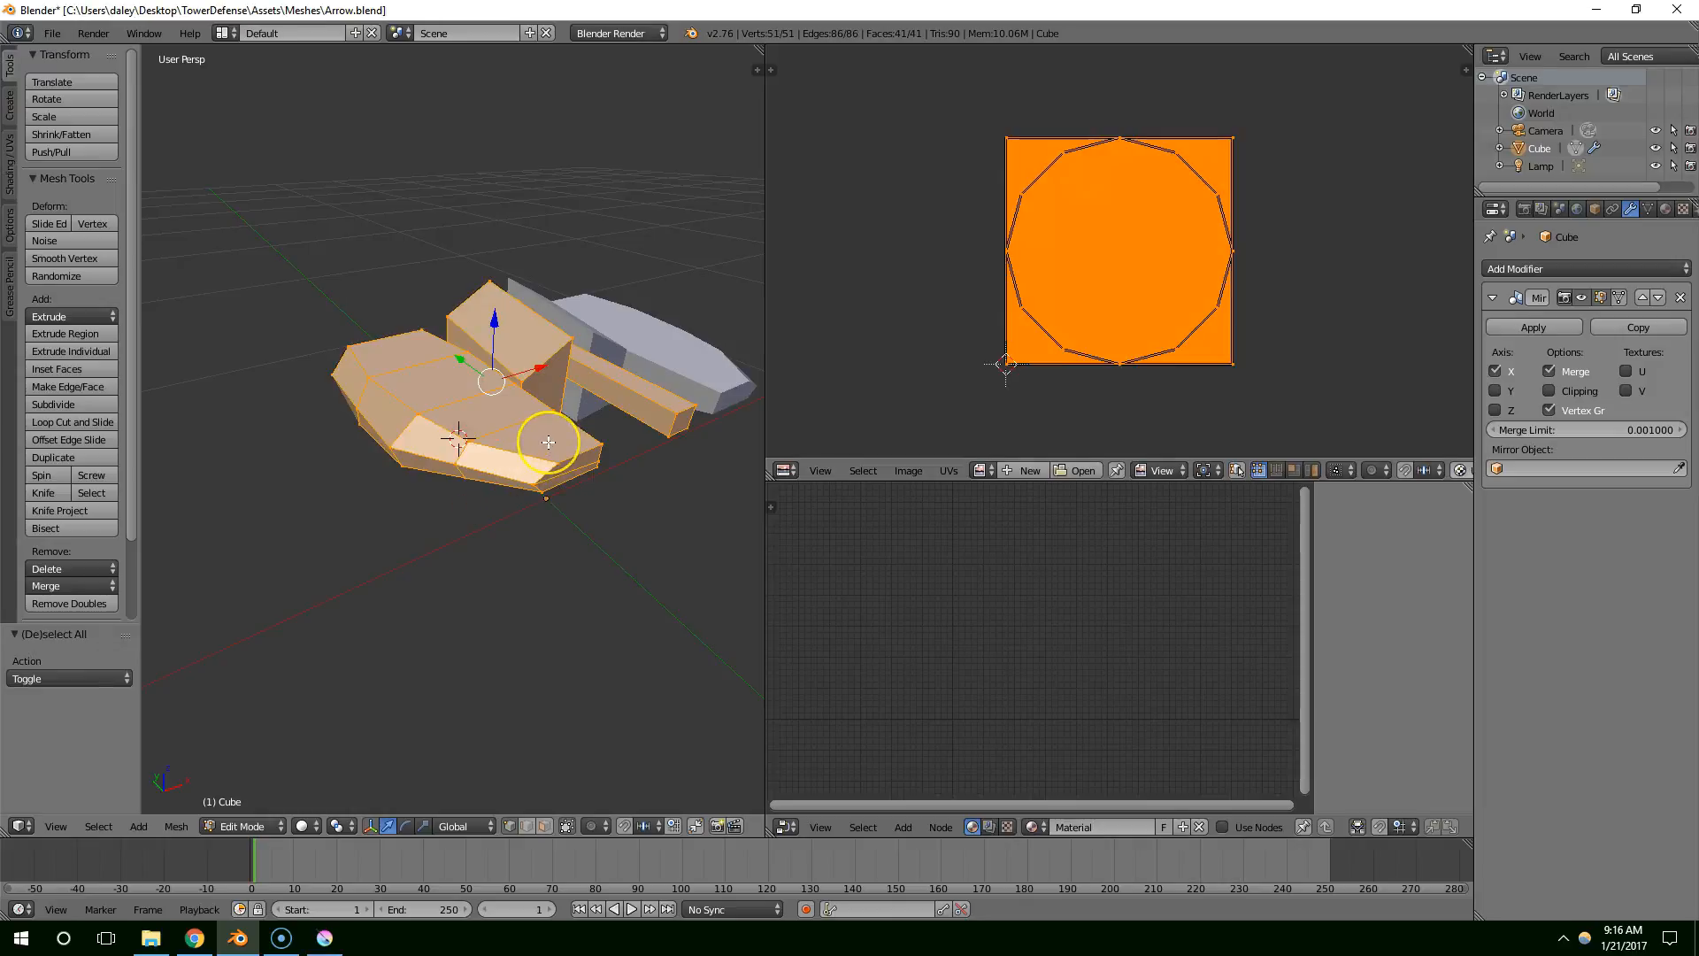
key("u")
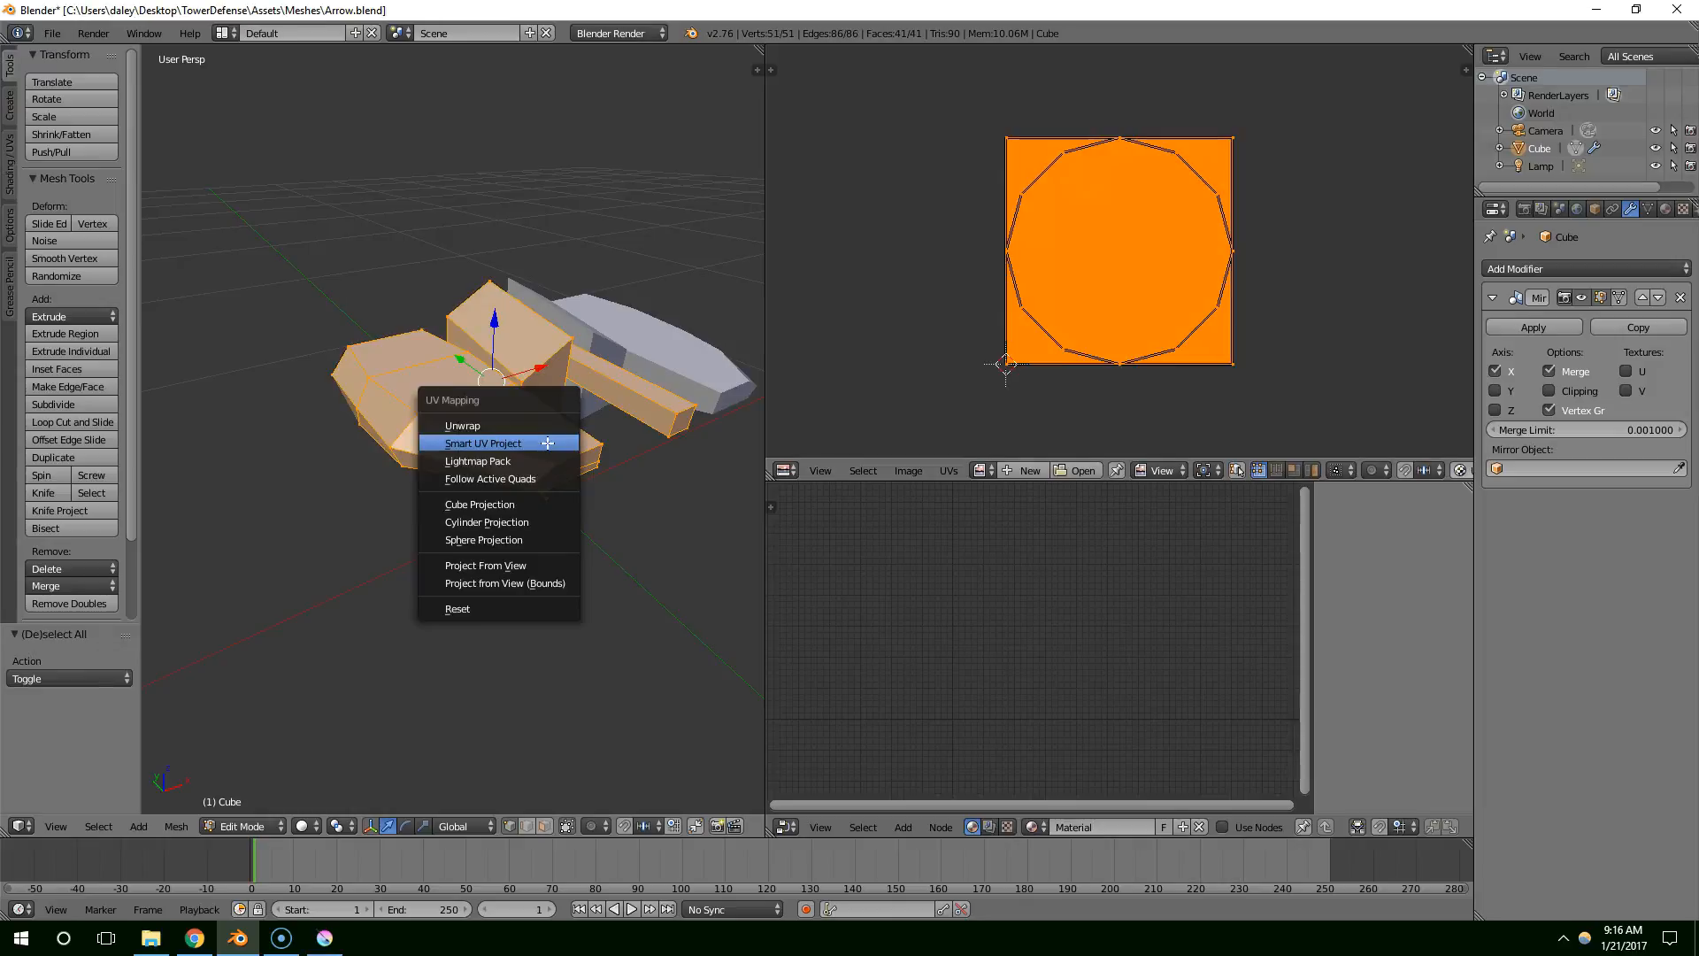
left_click(492, 445)
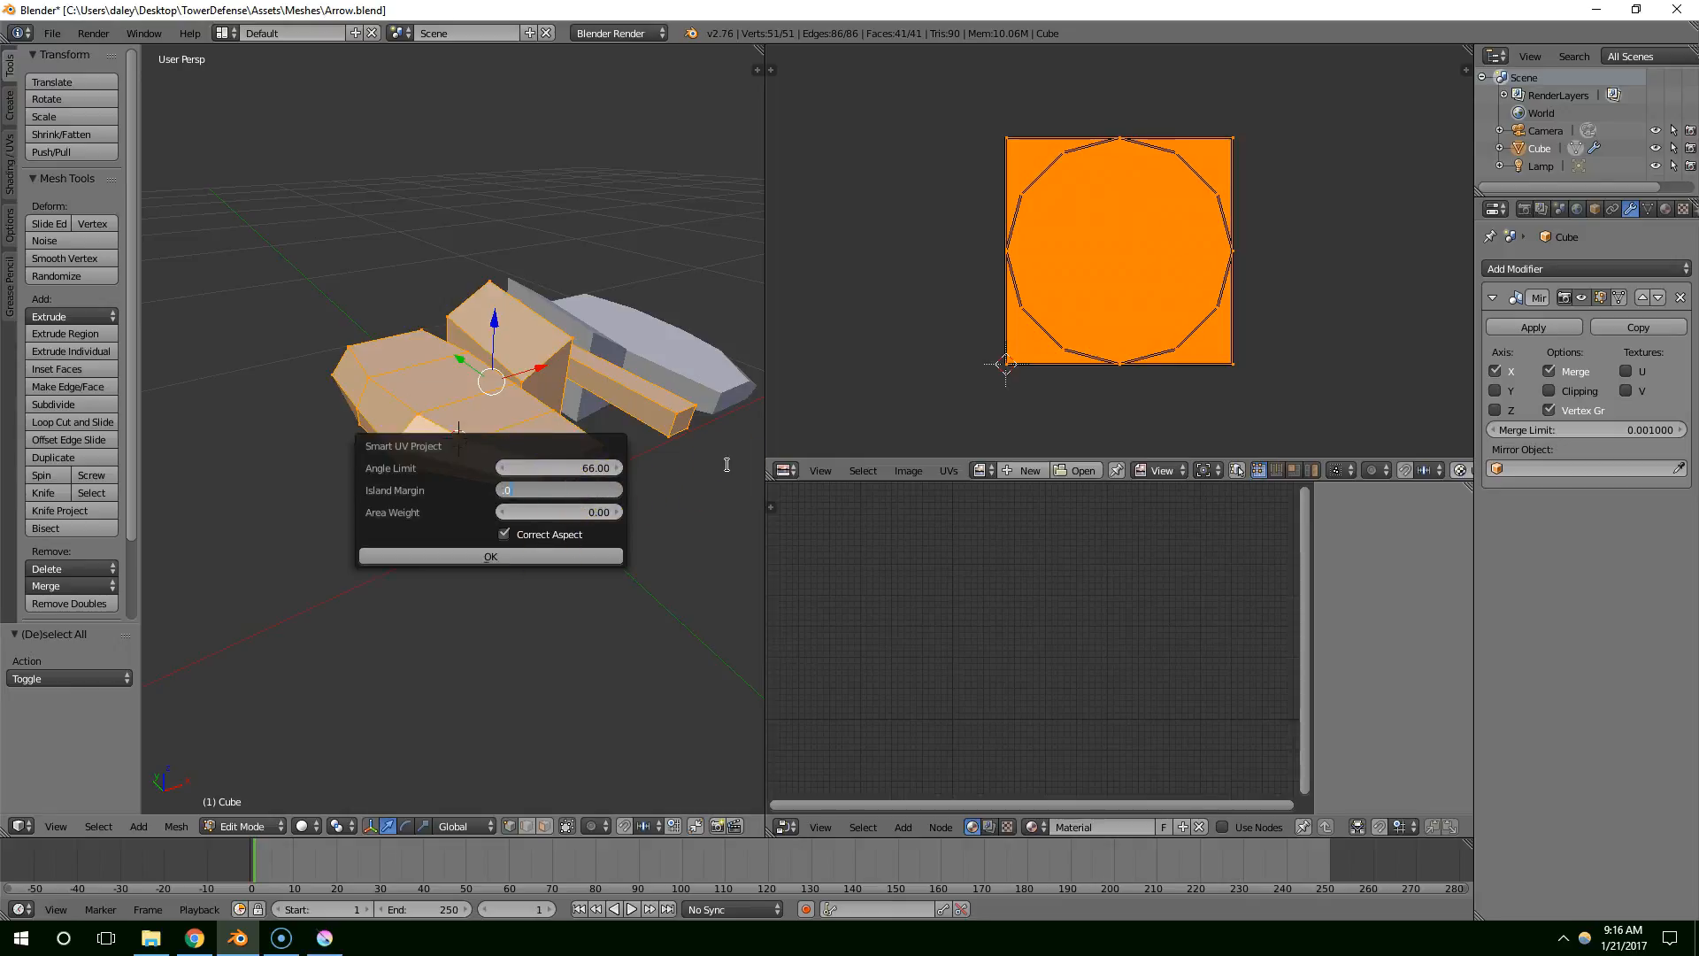
left_click(501, 562)
scroll(1084, 296, "up", 2)
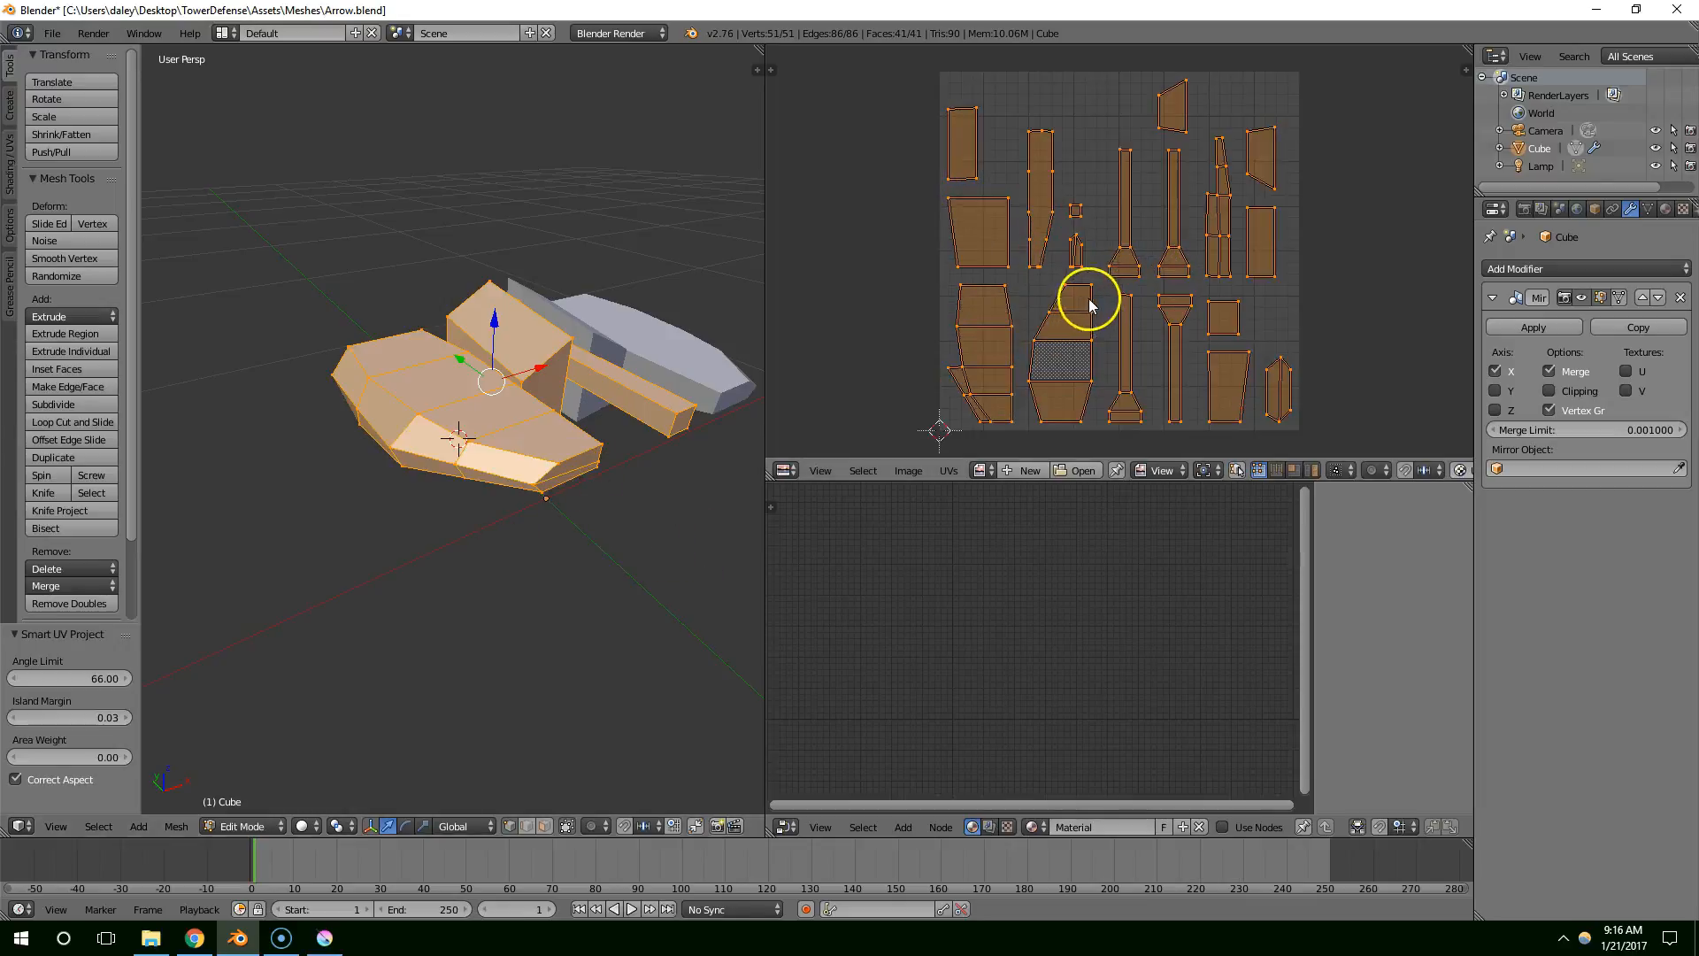
Create a blank 1024 × 1024 px image named HovercraftDiffuse with a dark grey fill colour for the UV layout
middle_click_drag(389, 327, 458, 312)
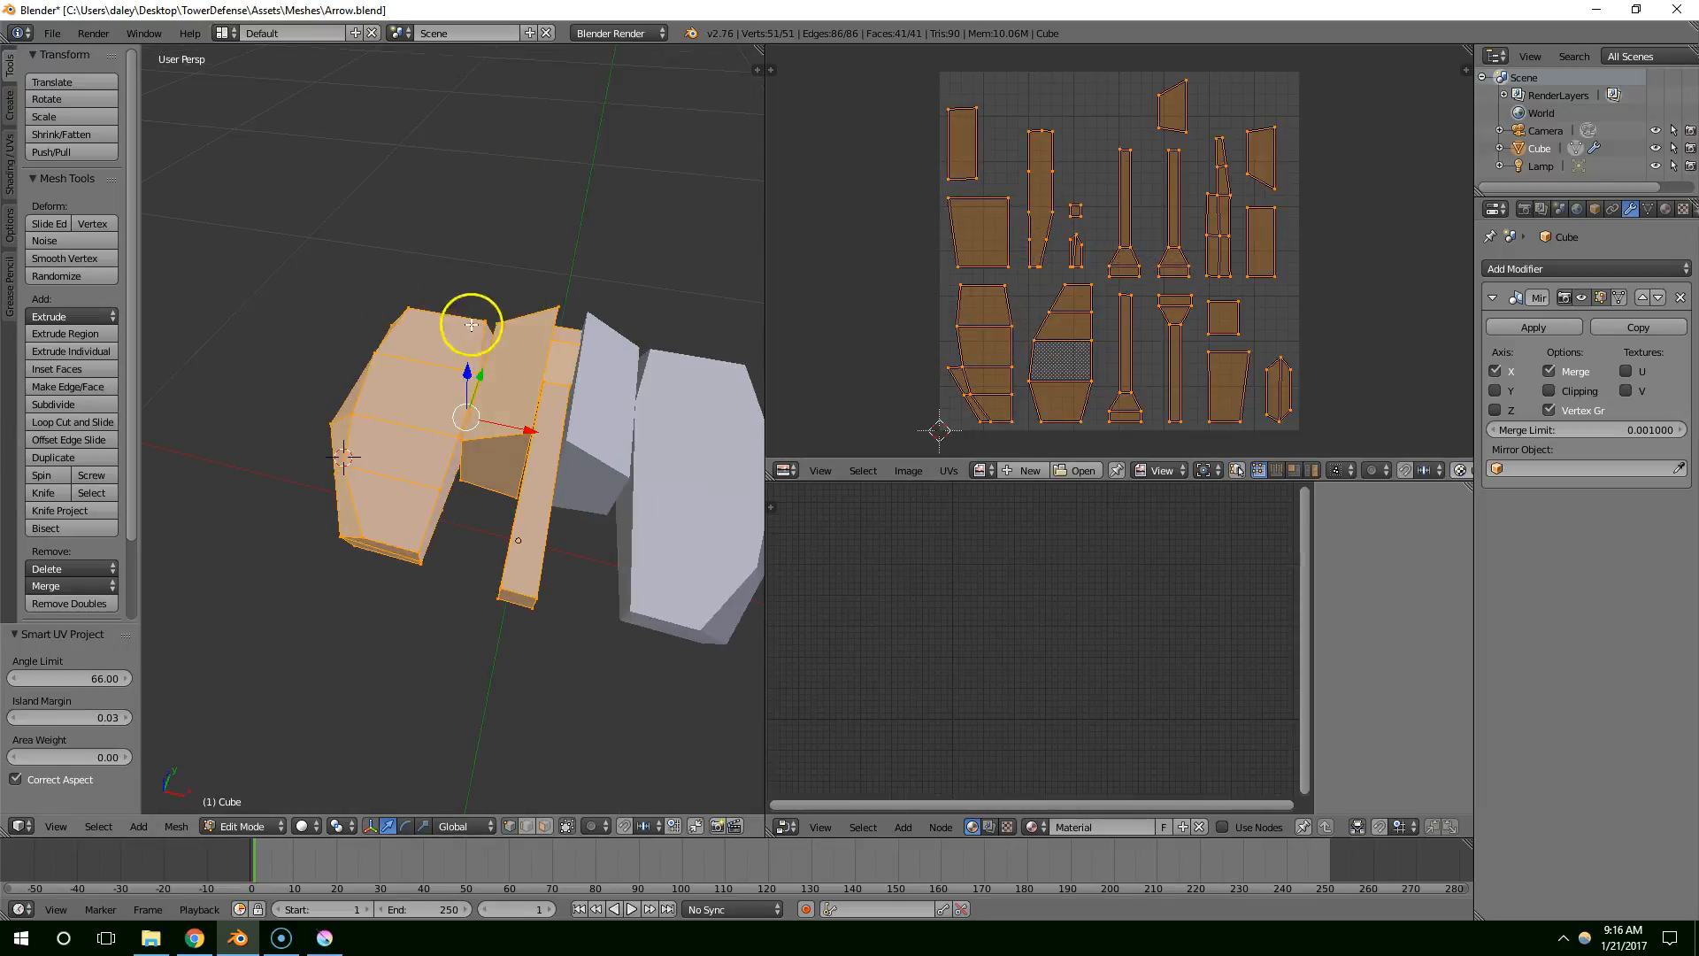
middle_click_drag(301, 536, 531, 363)
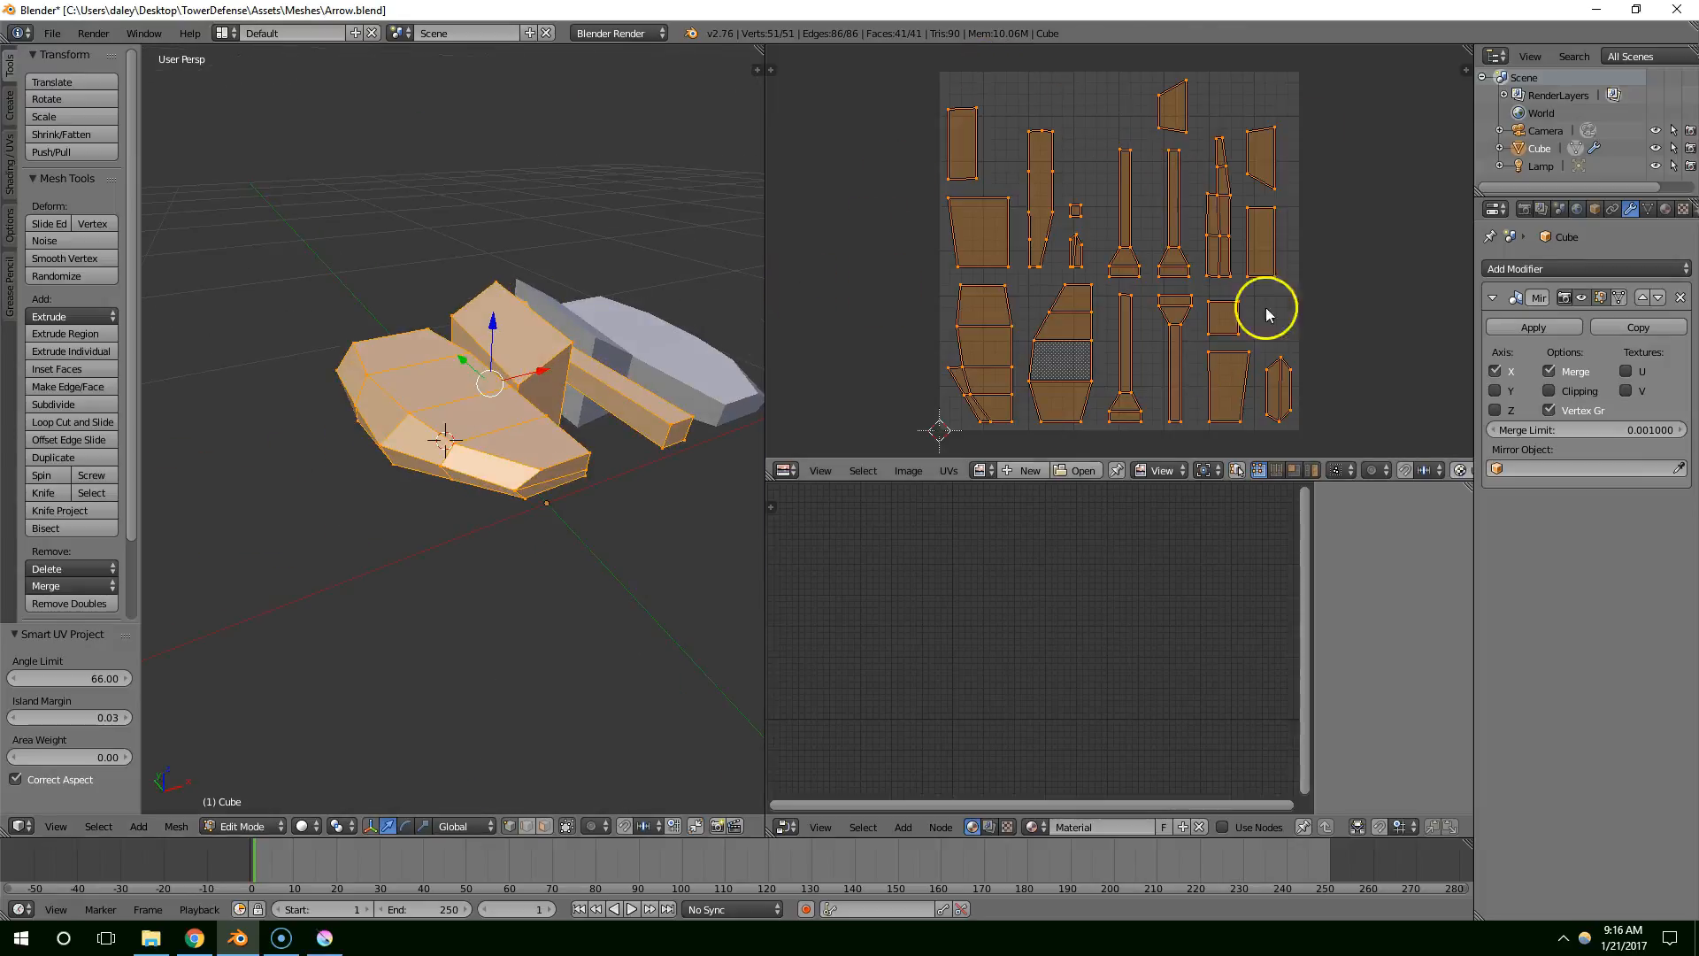
left_click(1011, 471)
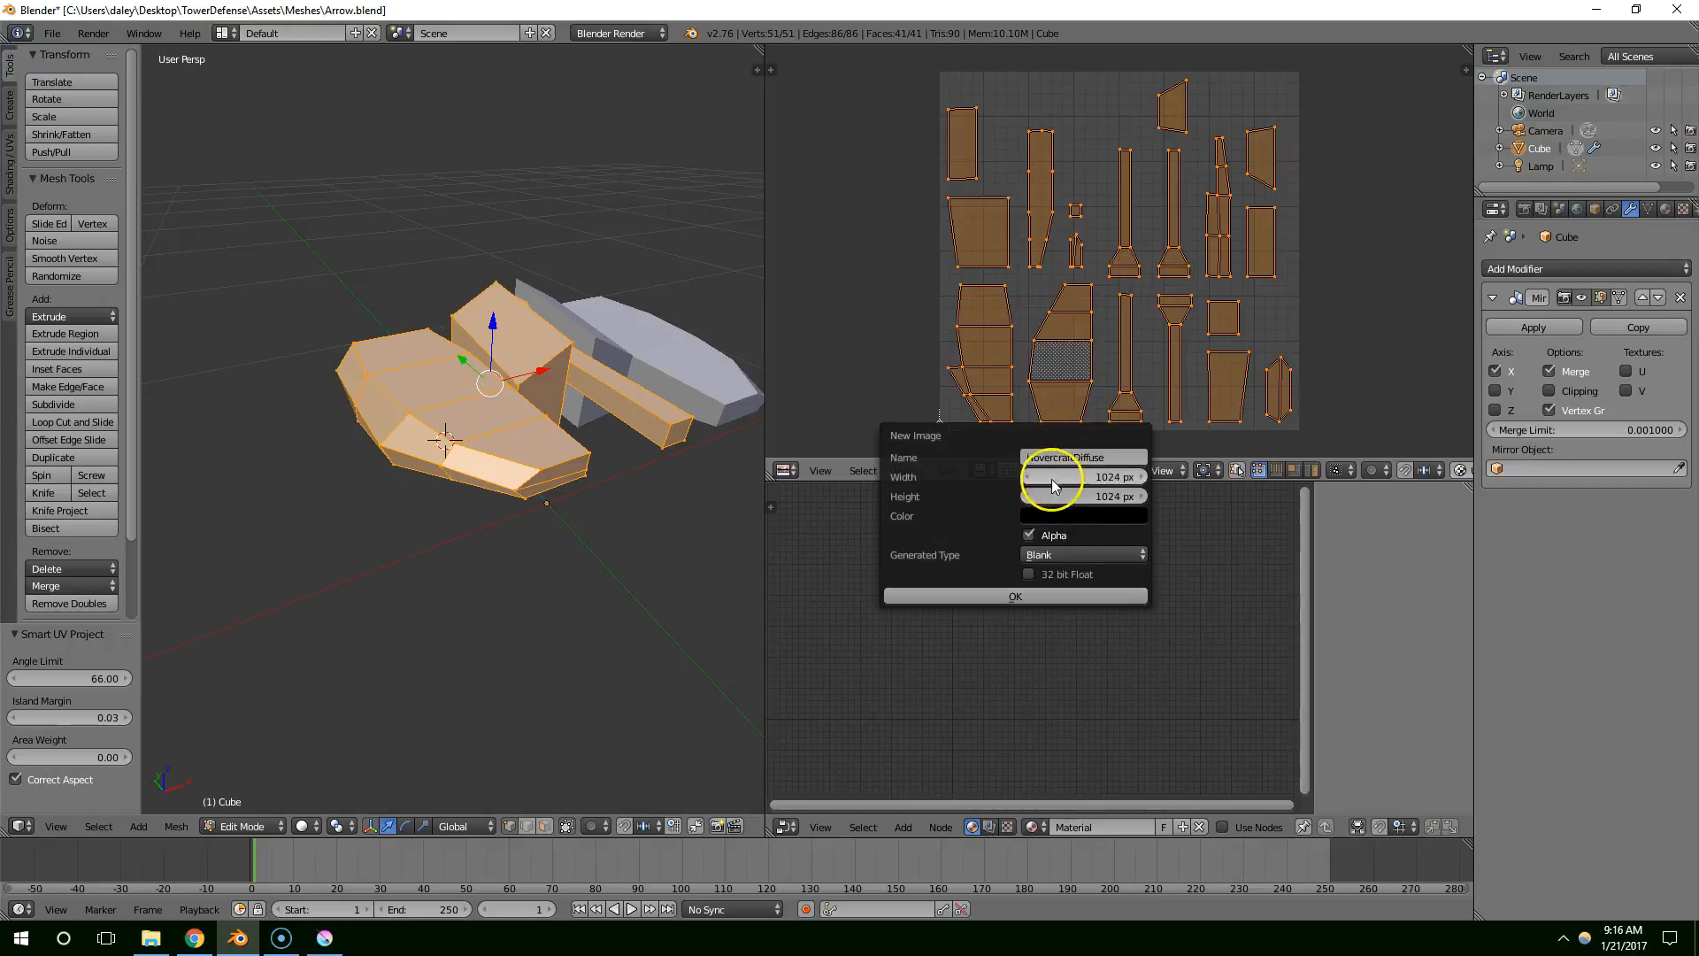
left_click(1073, 516)
left_click_drag(1170, 329, 1172, 357)
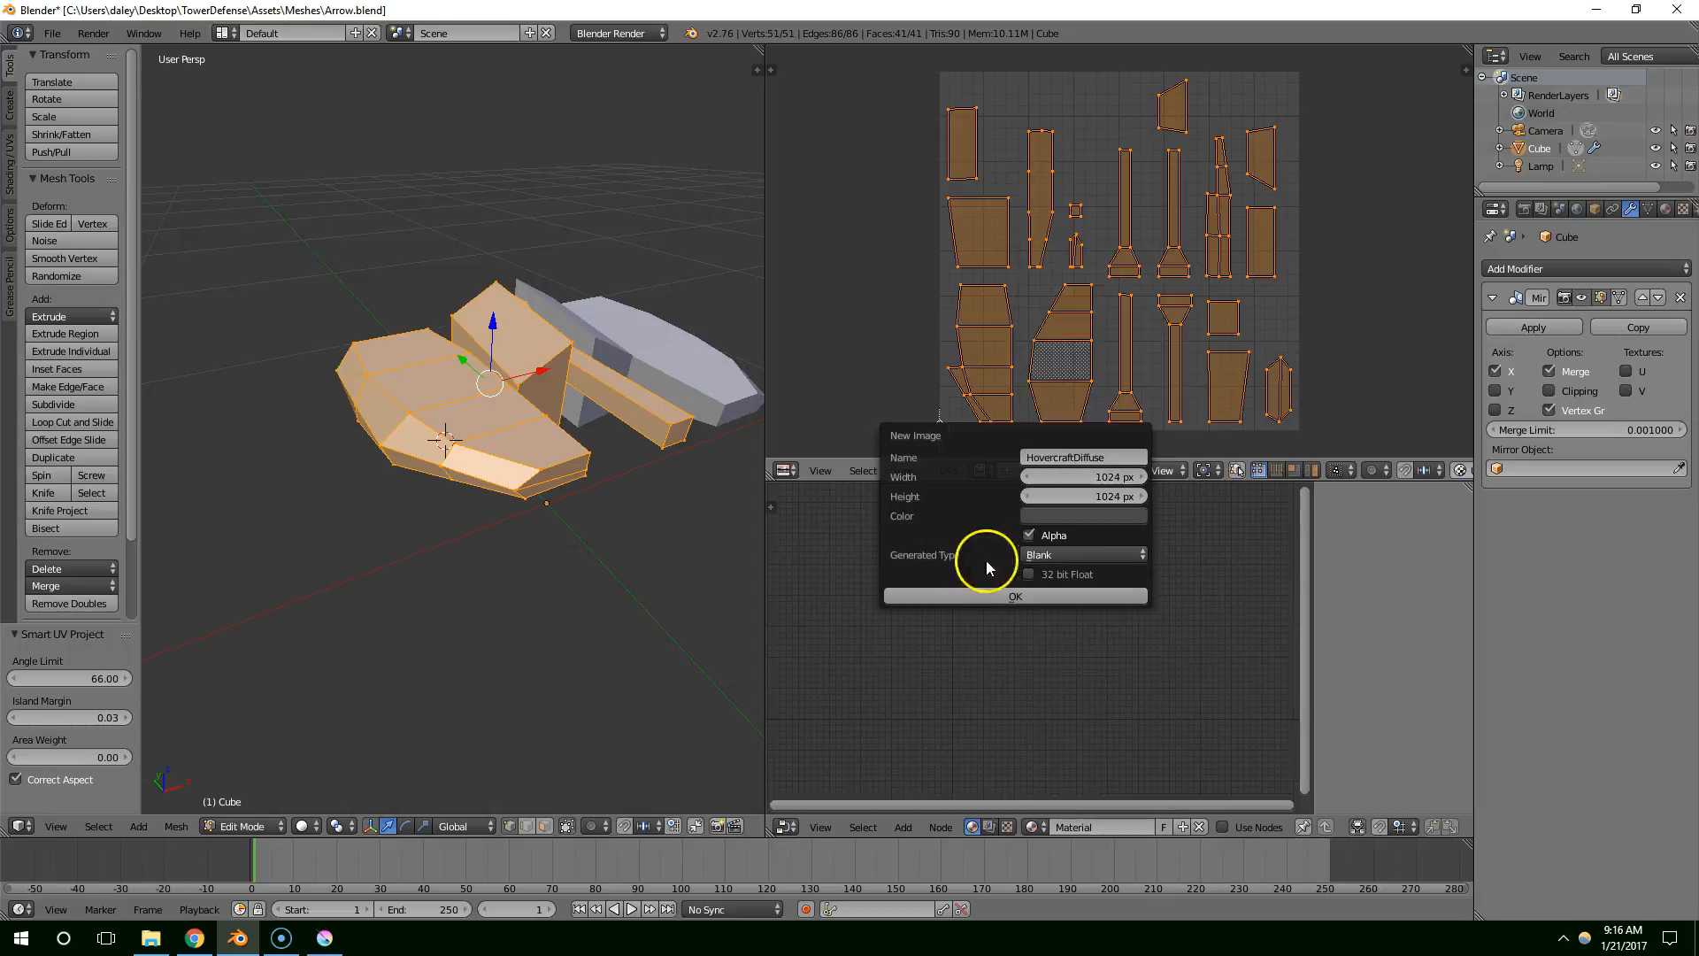
left_click(983, 596)
Switch the hovercraft mesh from Edit Mode to Texture Paint mode
scroll(865, 360, "up", 3)
scroll(904, 289, "down", 4)
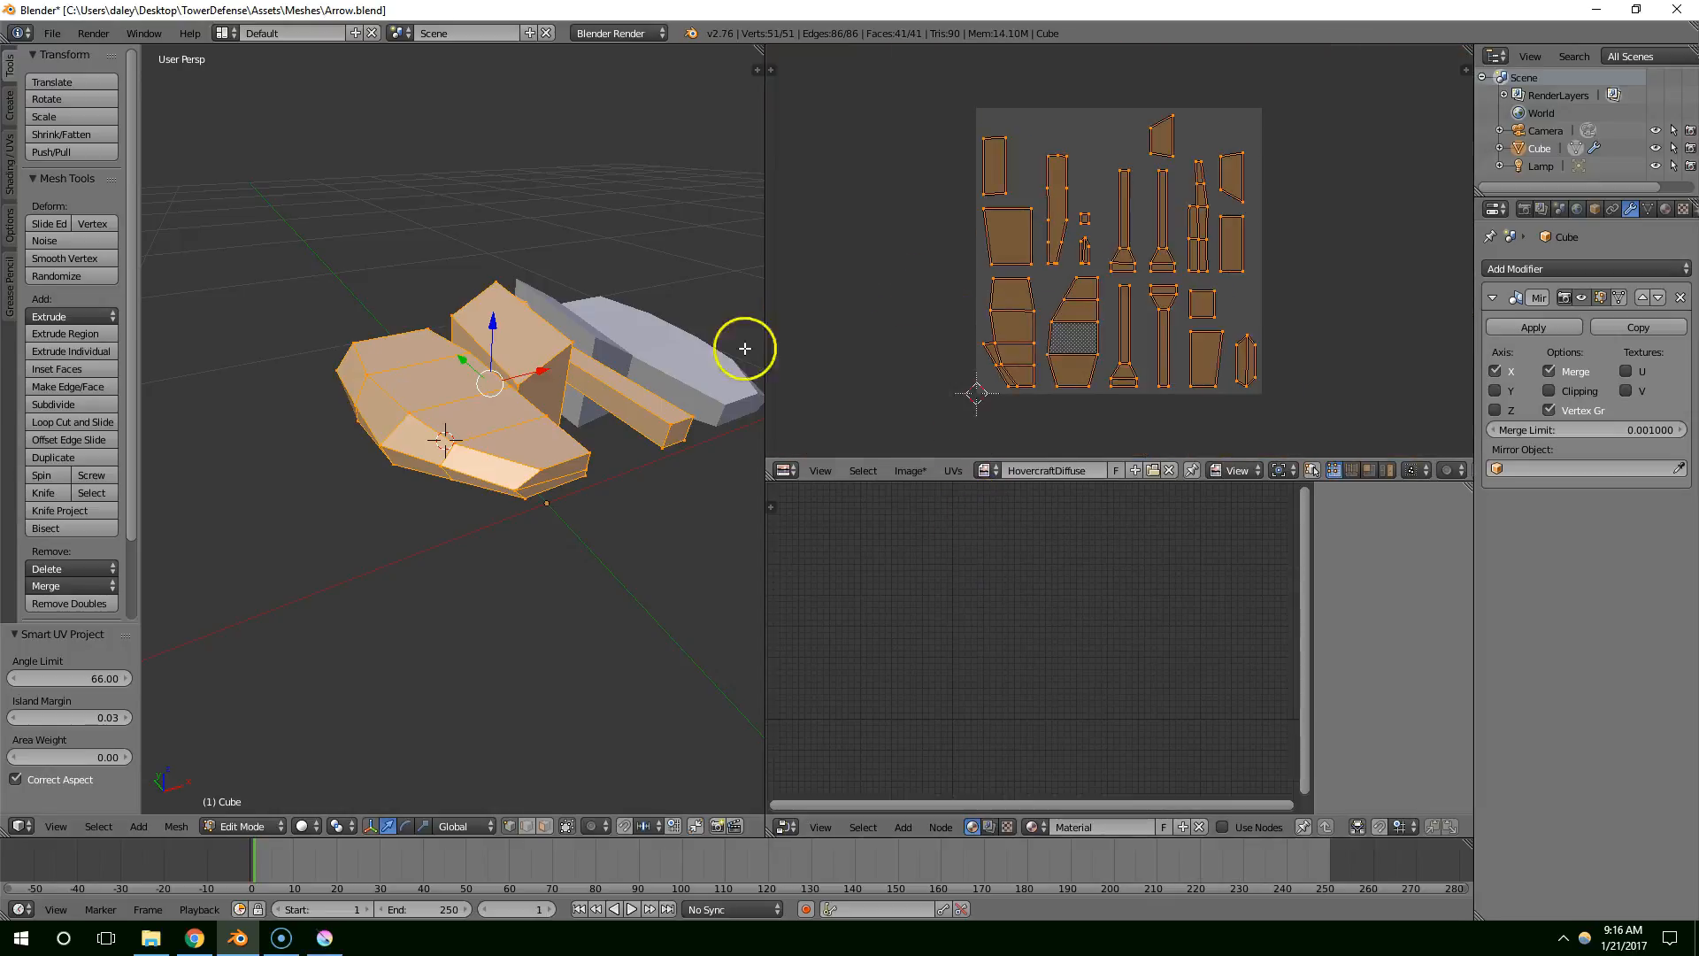
left_click(265, 815)
left_click(266, 706)
Set the render engine to Cycles Render and enable nodes for the hovercraft's material
mouse_move(590, 469)
middle_mouse_down()
mouse_move(549, 481)
mouse_move(581, 448)
mouse_move(485, 428)
mouse_move(668, 426)
mouse_move(751, 399)
mouse_move(653, 372)
mouse_move(602, 394)
middle_mouse_up()
left_click(620, 32)
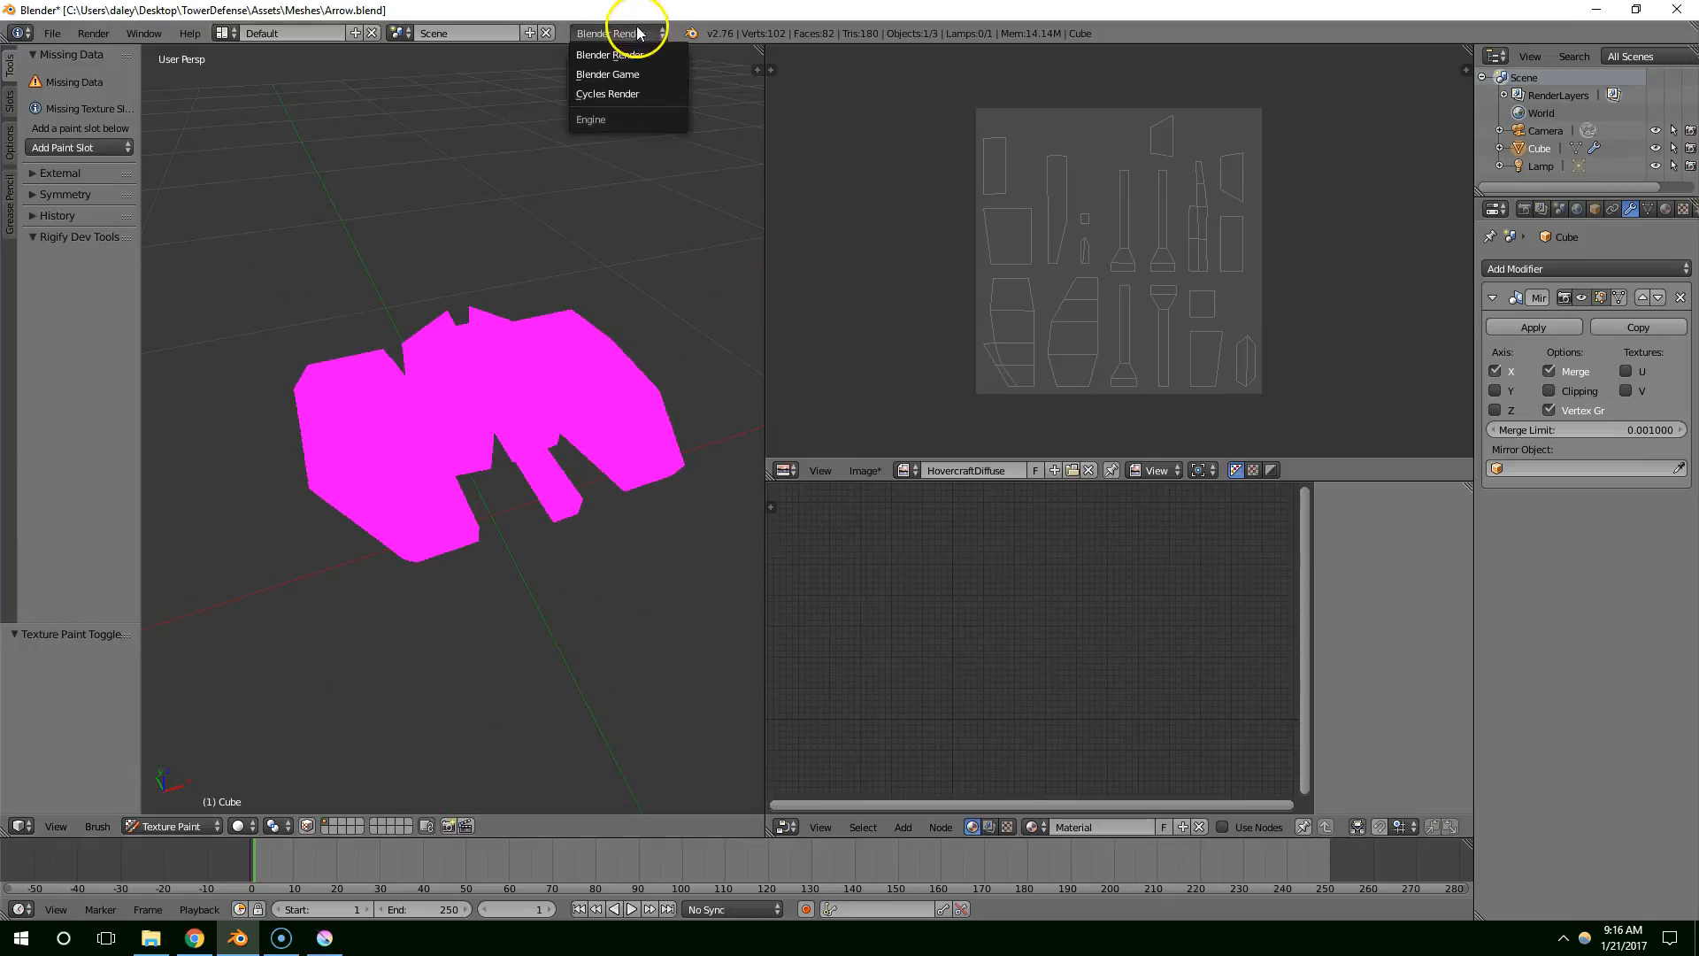
left_click(621, 96)
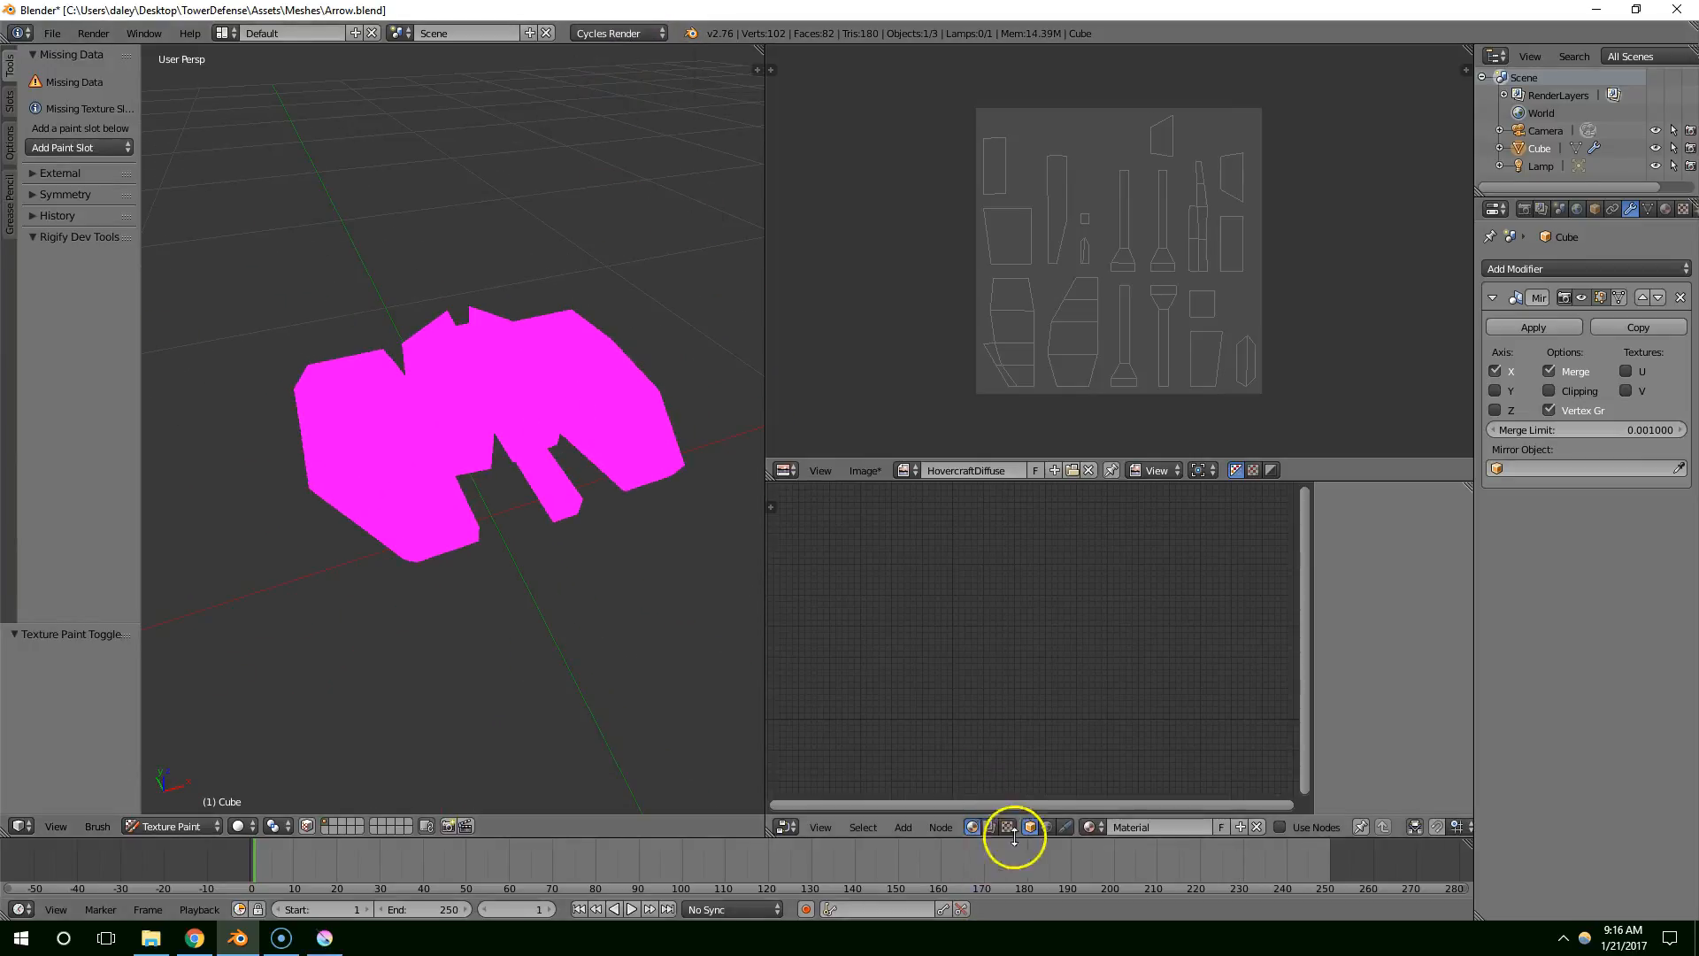
left_click(1280, 827)
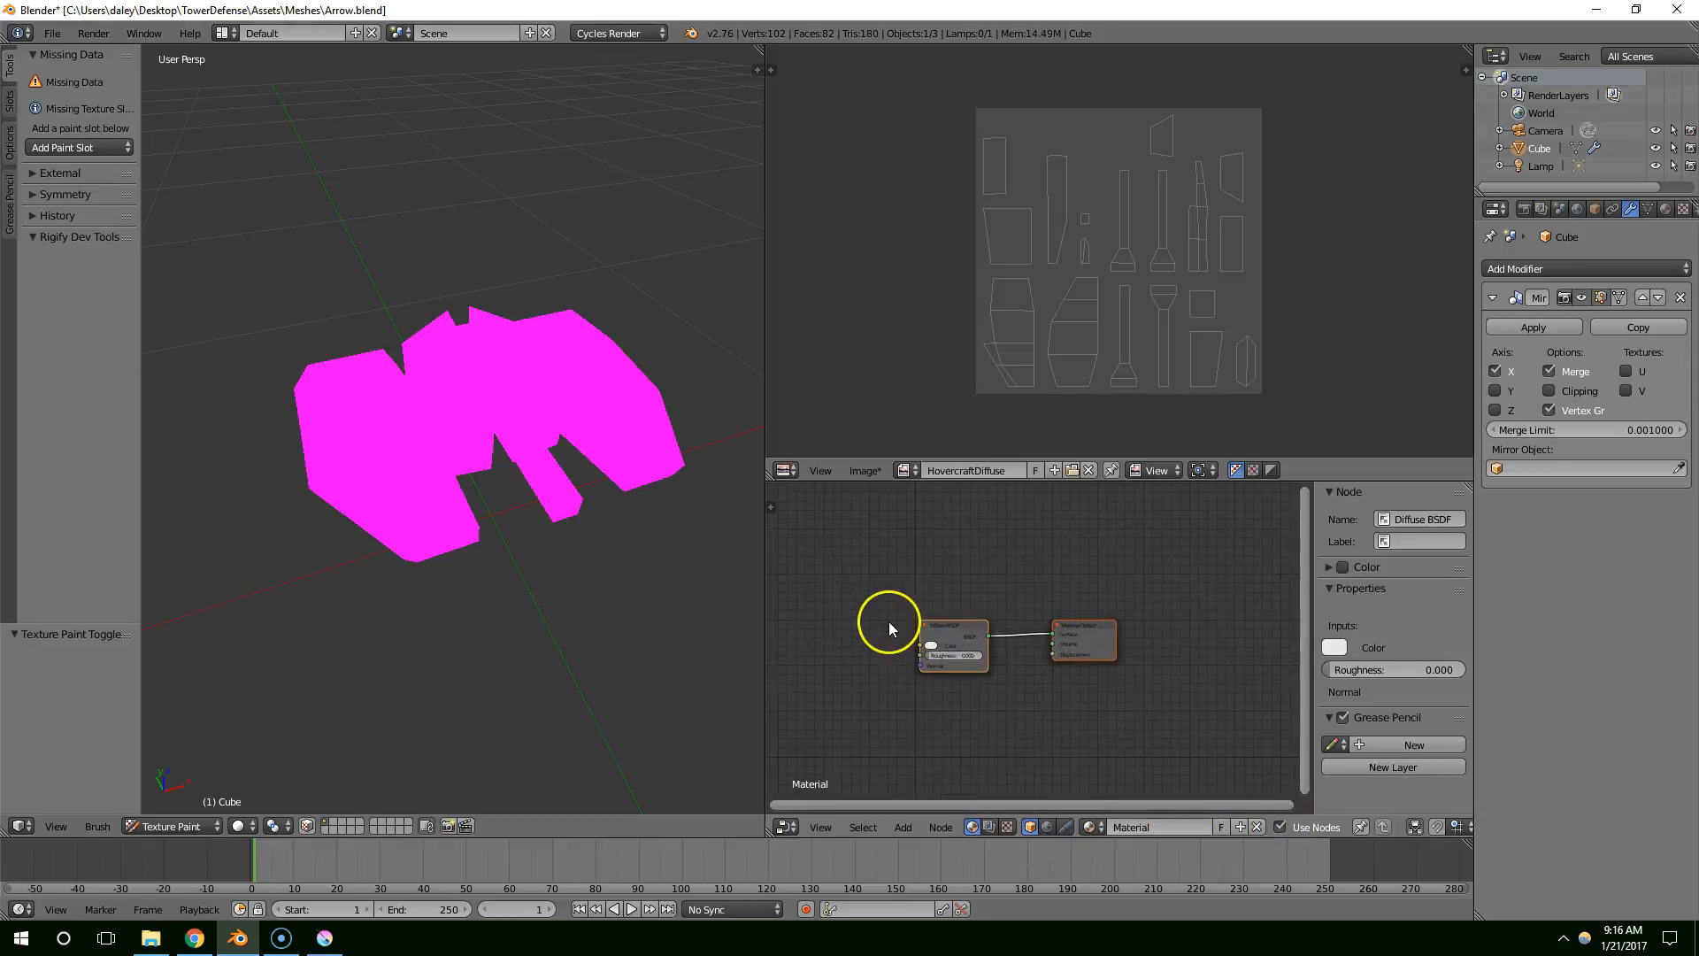
Add an Image Texture node beside the Diffuse BSDF node in the material's node tree
key("shift+a")
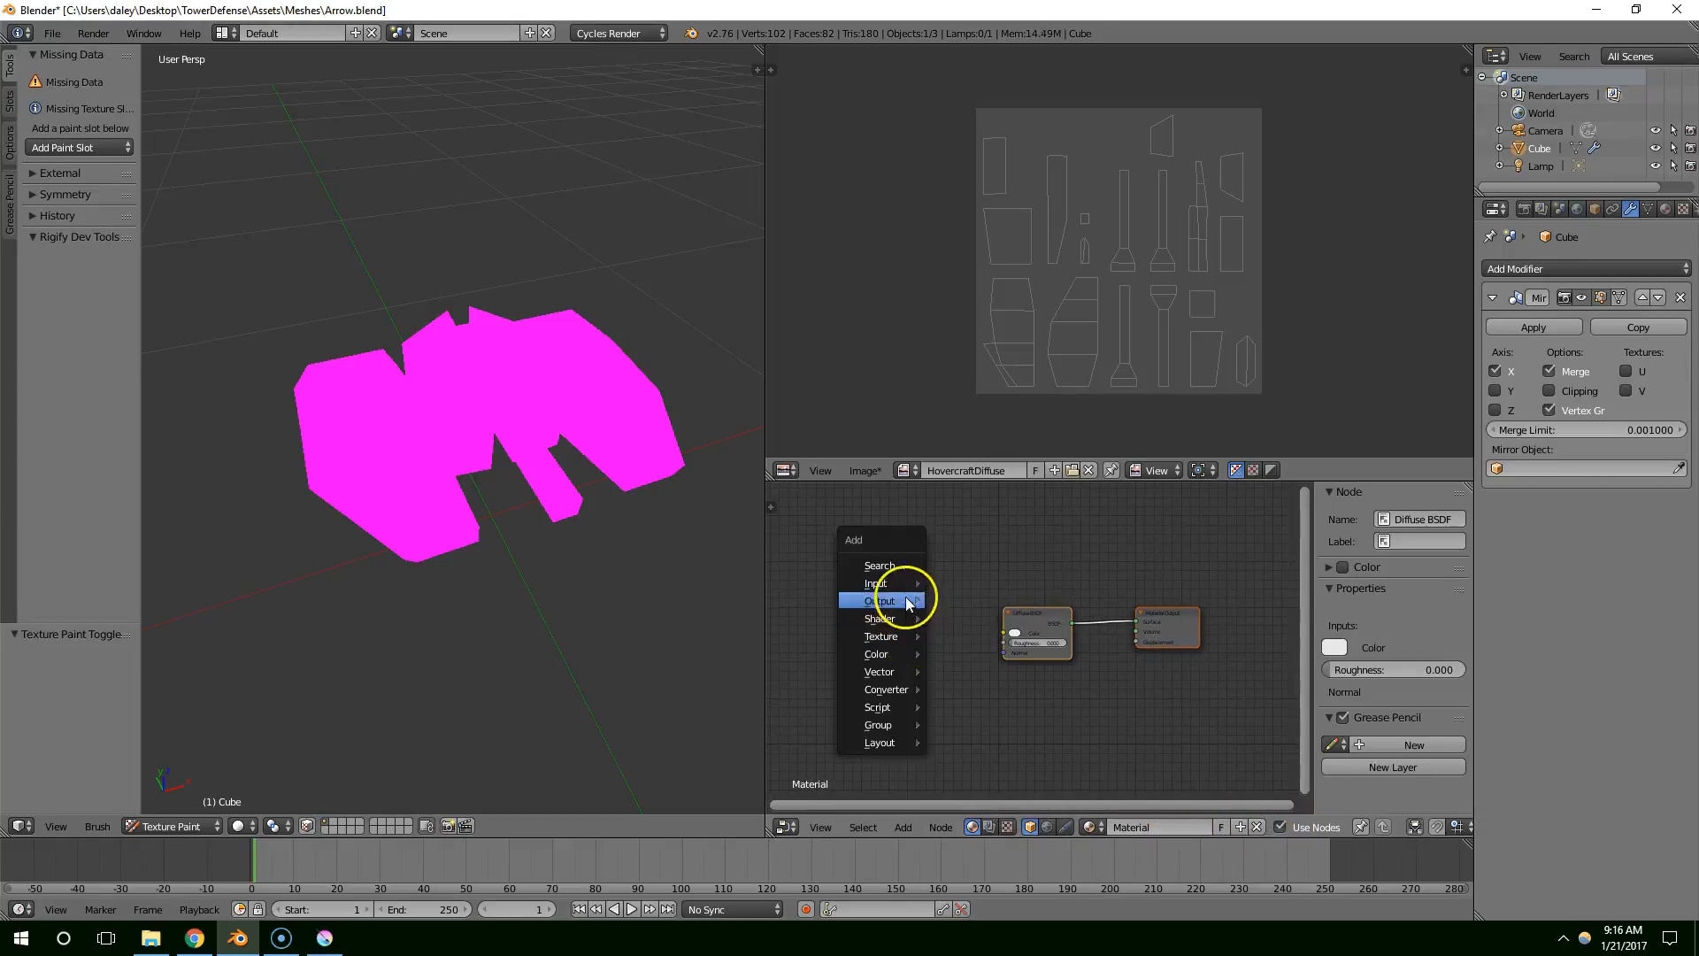
mouse_move(892, 637)
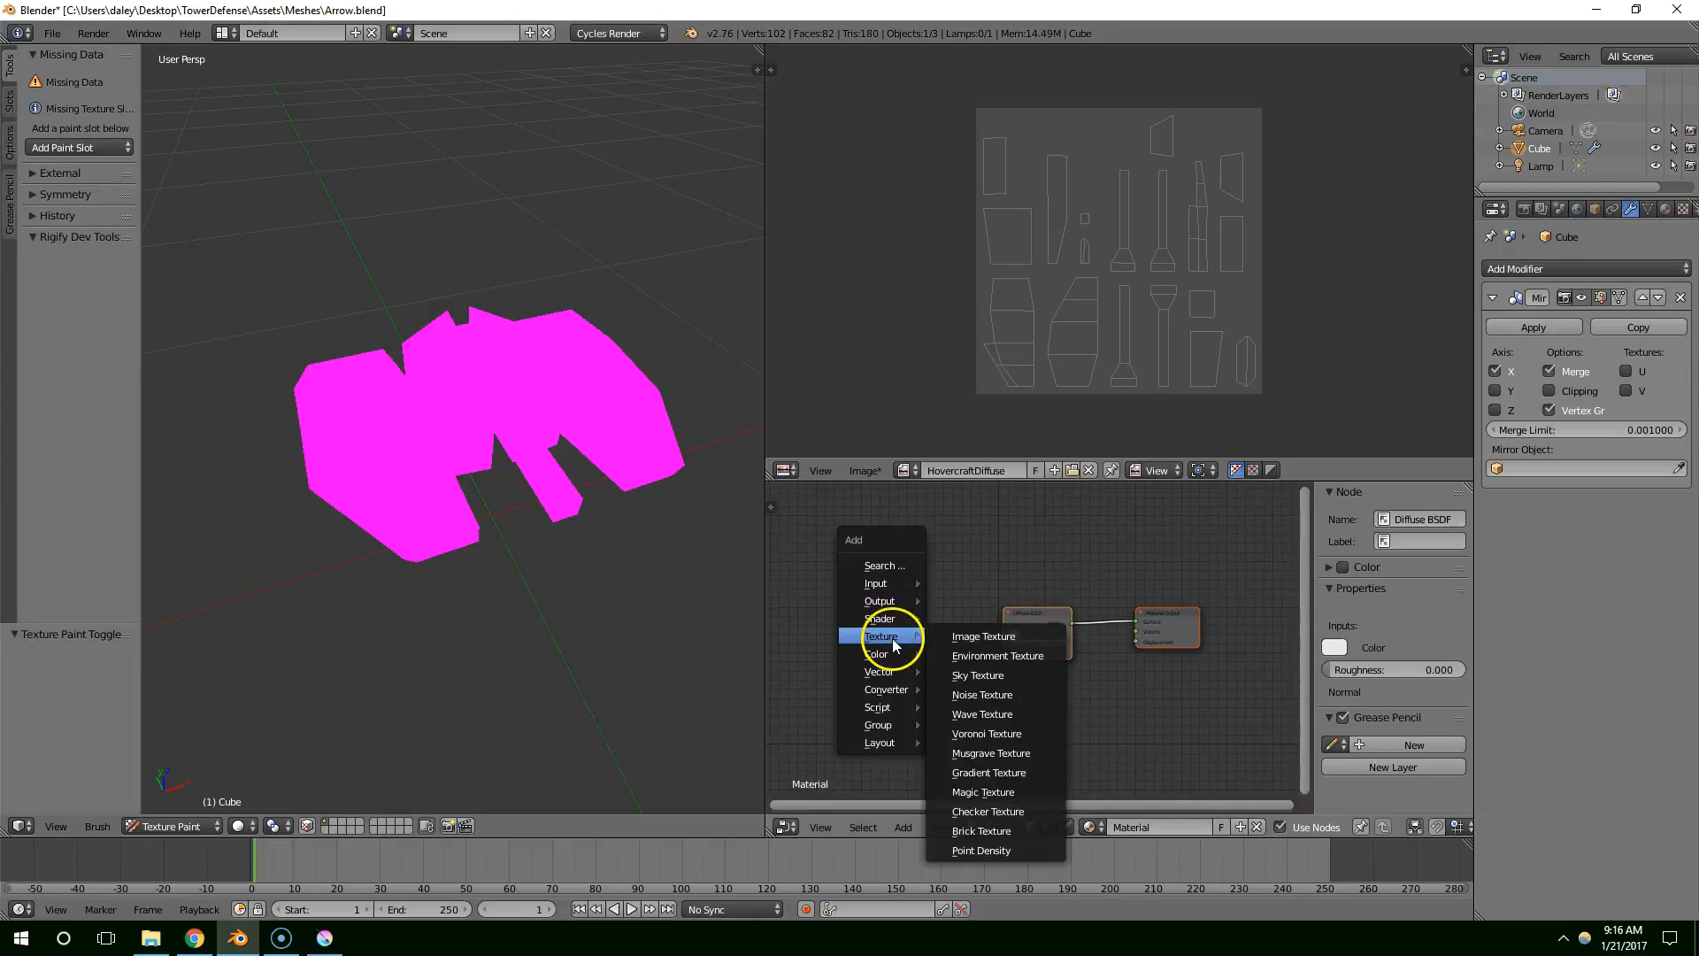
left_click(962, 635)
left_click(906, 574)
scroll(904, 574, "up", 7)
middle_click_drag(912, 566, 917, 576)
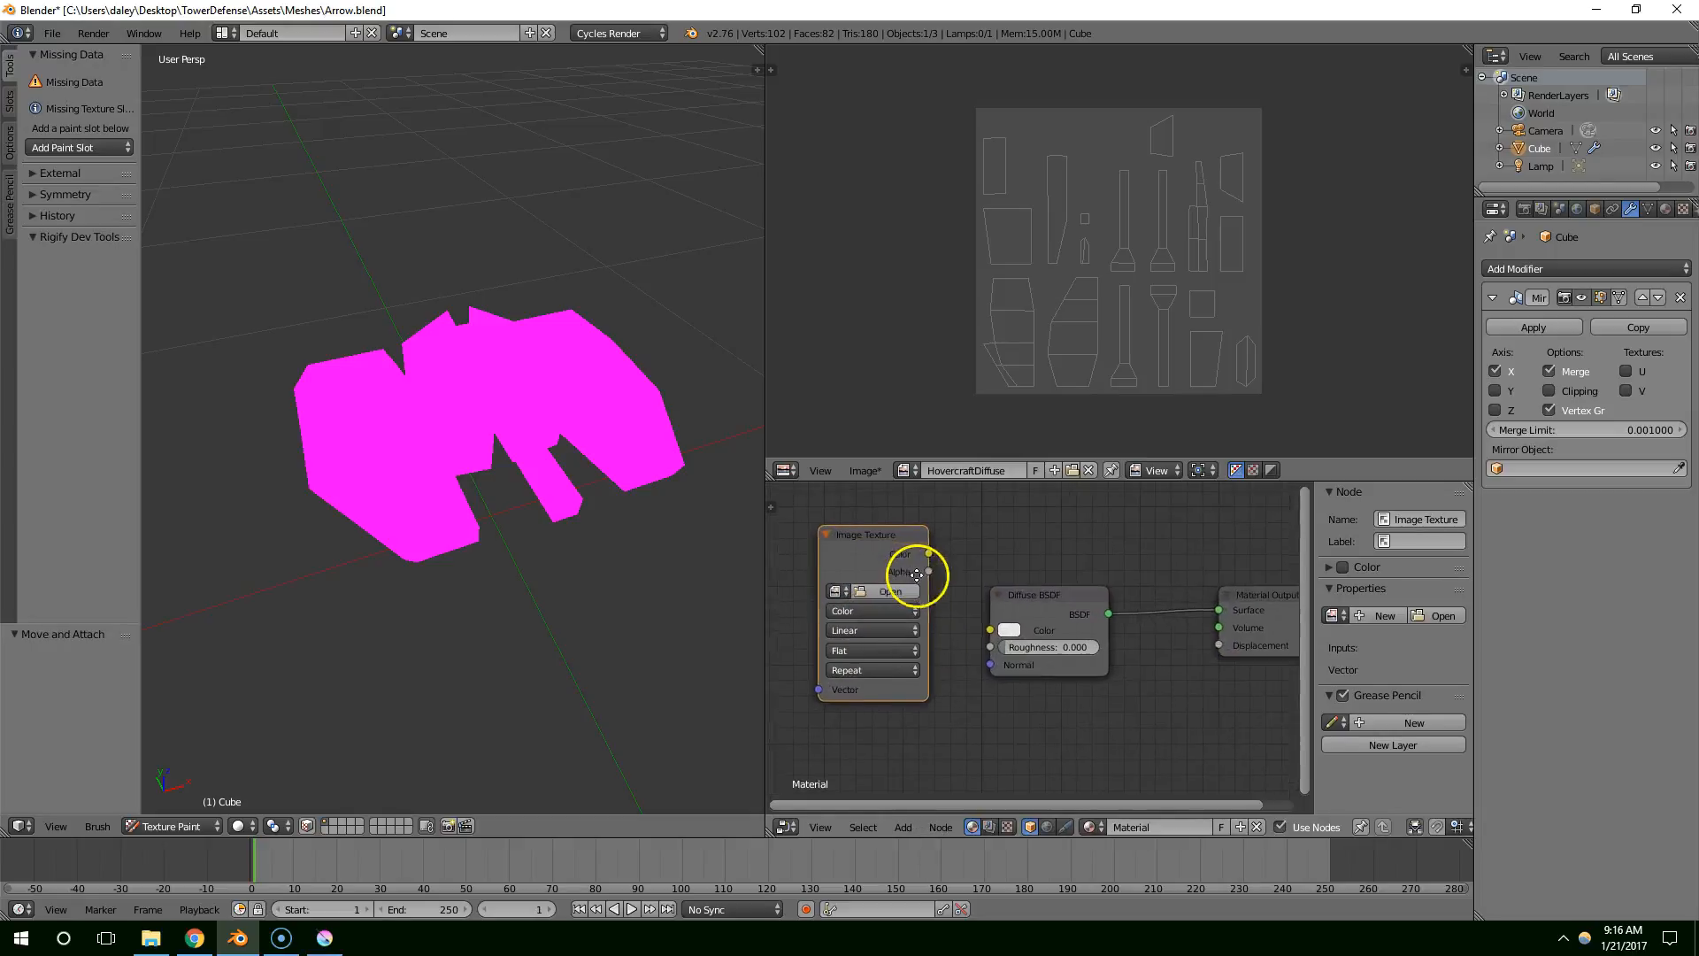
Assign the HovercraftDiffuse image to the Image Texture node
scroll(963, 594, "up", 5)
left_click(942, 576)
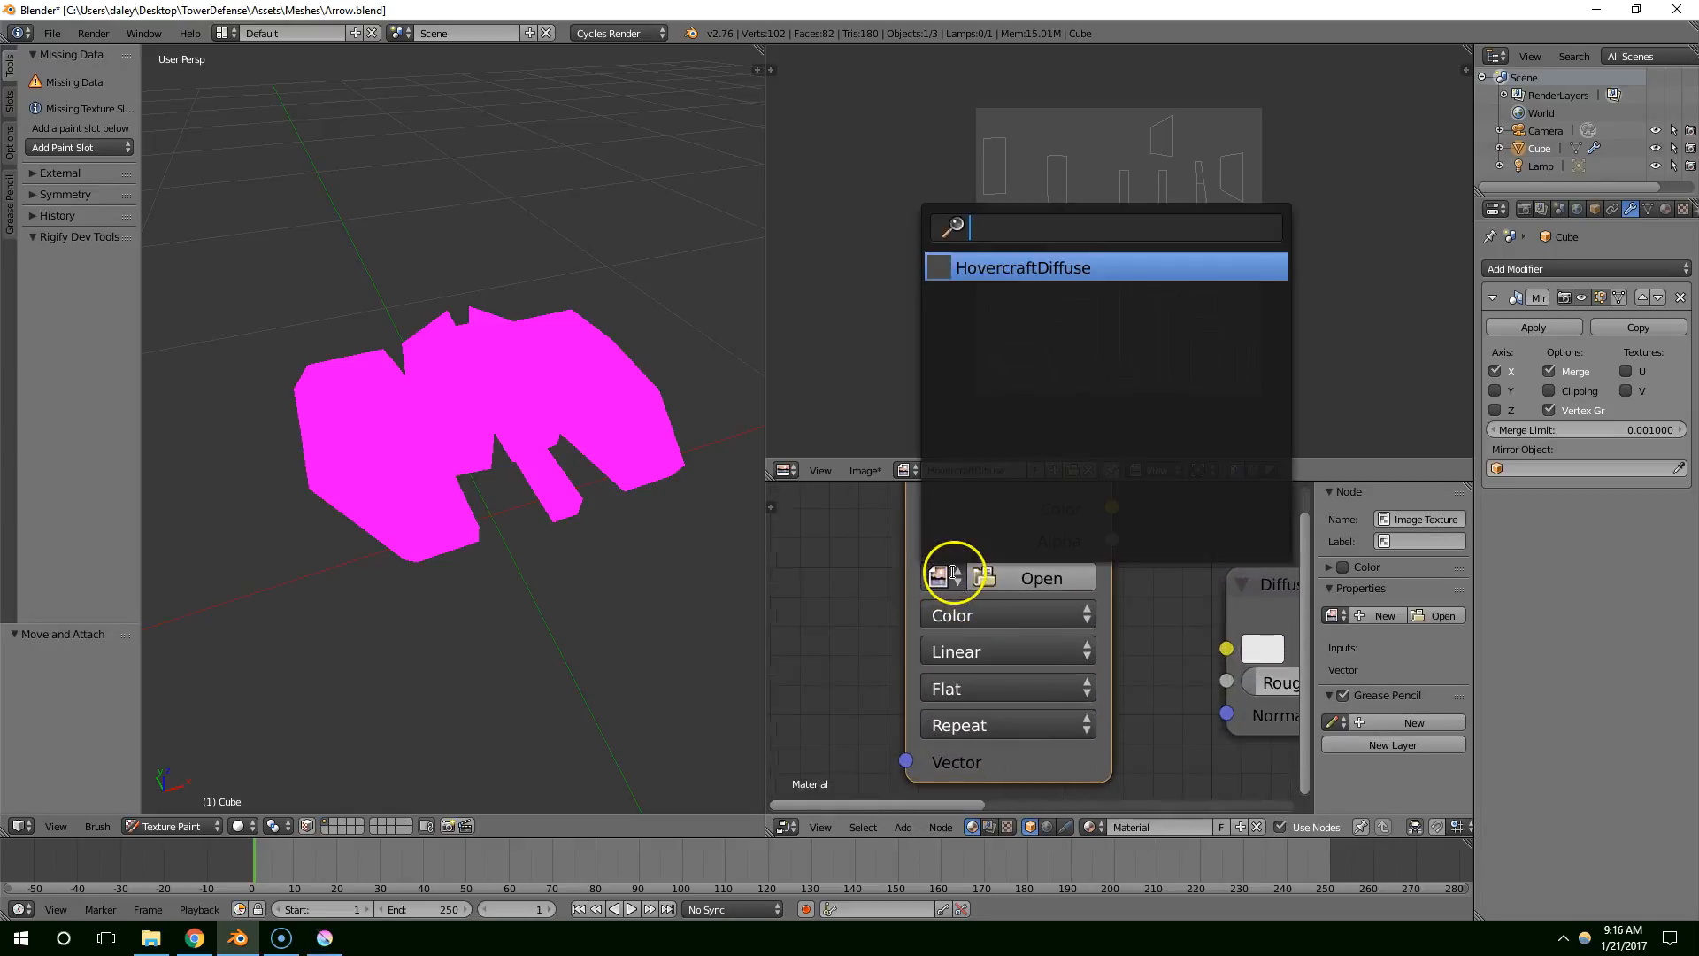
left_click(1022, 269)
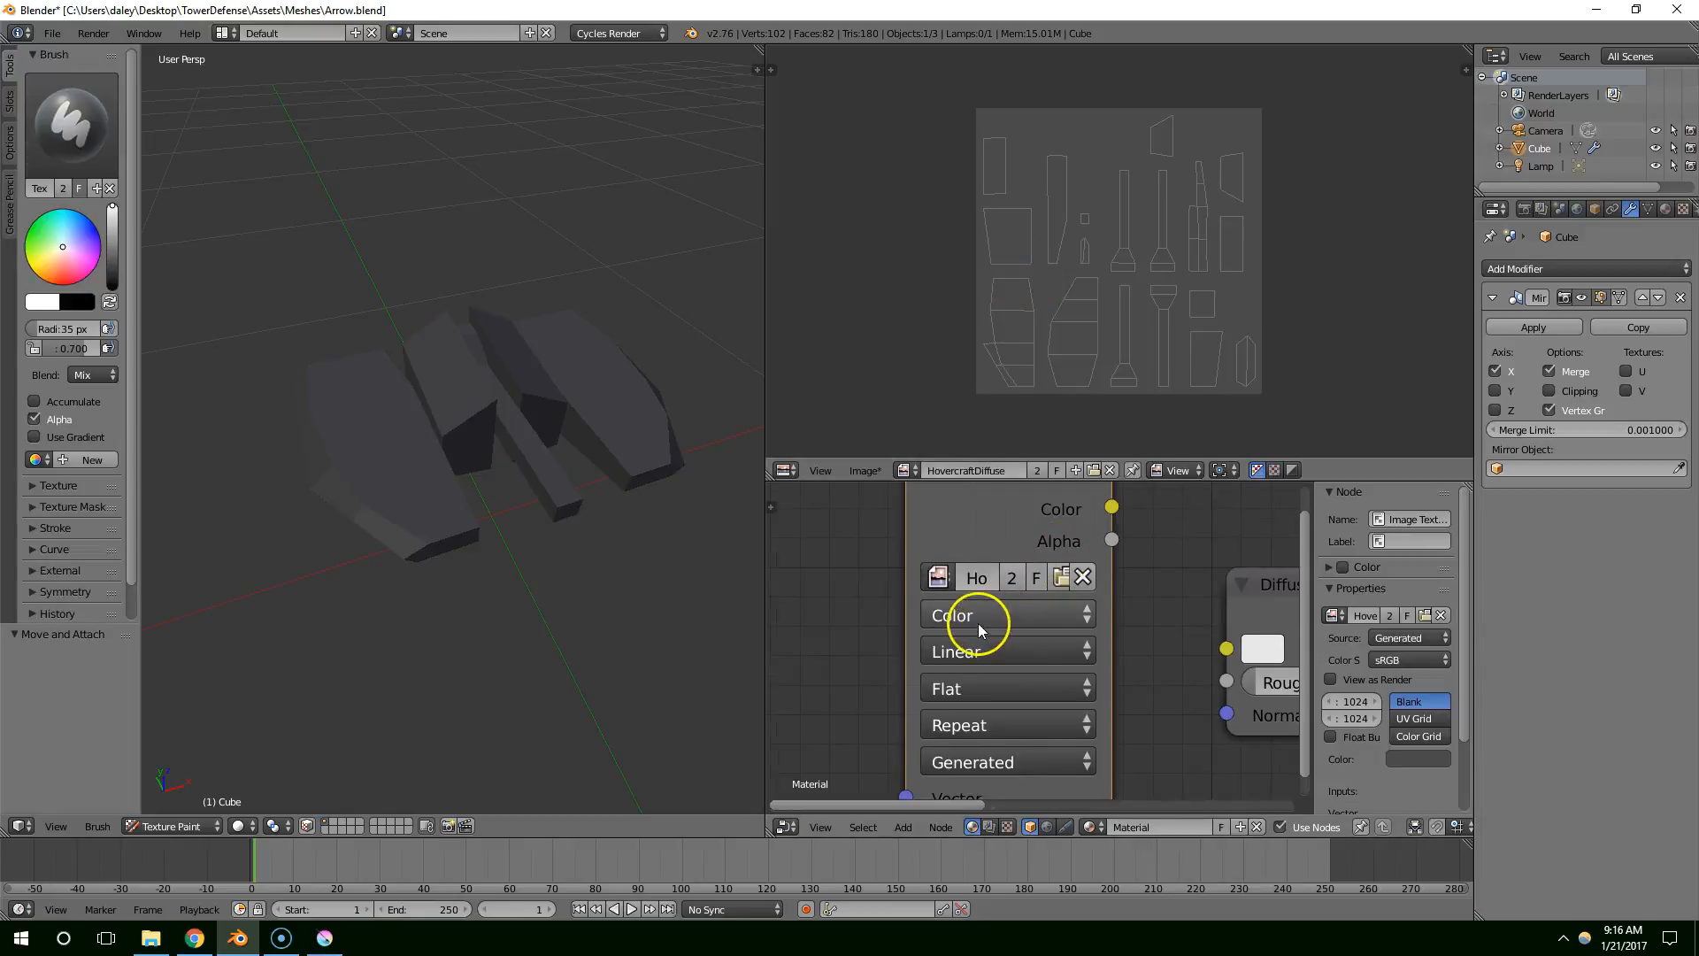
scroll(979, 630, "down", 3)
Switch to the desktop, preview the black-and-white rust metal texture image, and return to Blender
middle_click_drag(569, 486, 513, 487)
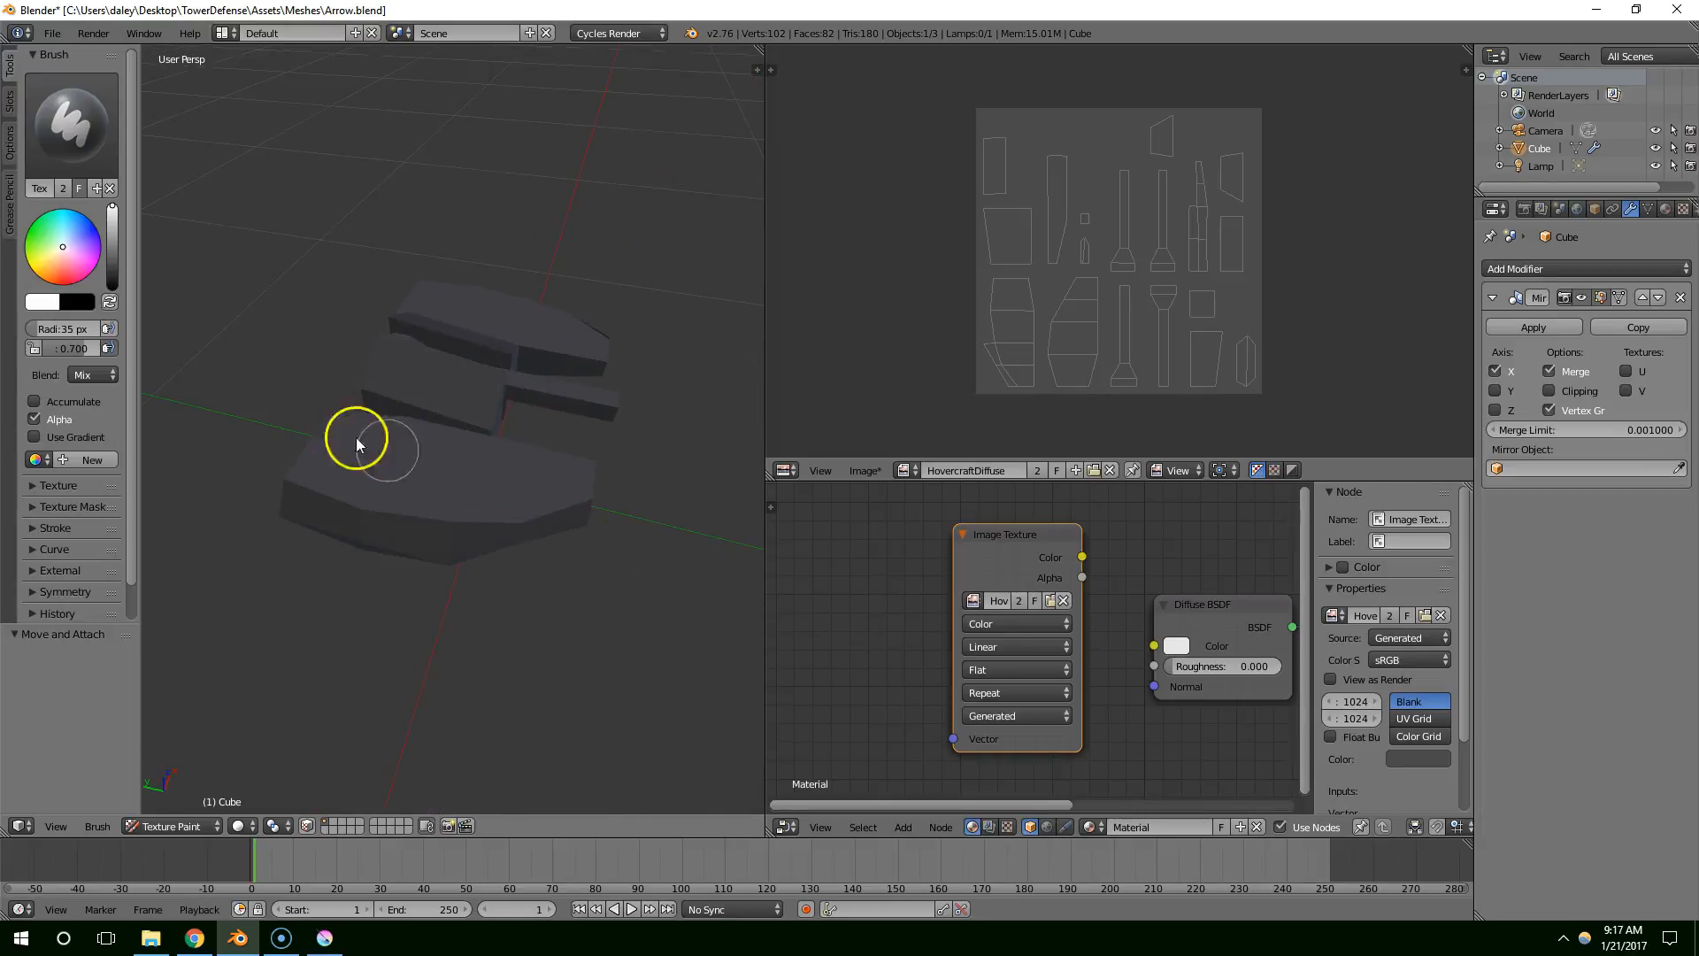
mouse_move(518, 421)
middle_mouse_down()
mouse_move(482, 405)
mouse_move(505, 417)
middle_mouse_up()
left_click(239, 944)
double_click(55, 607)
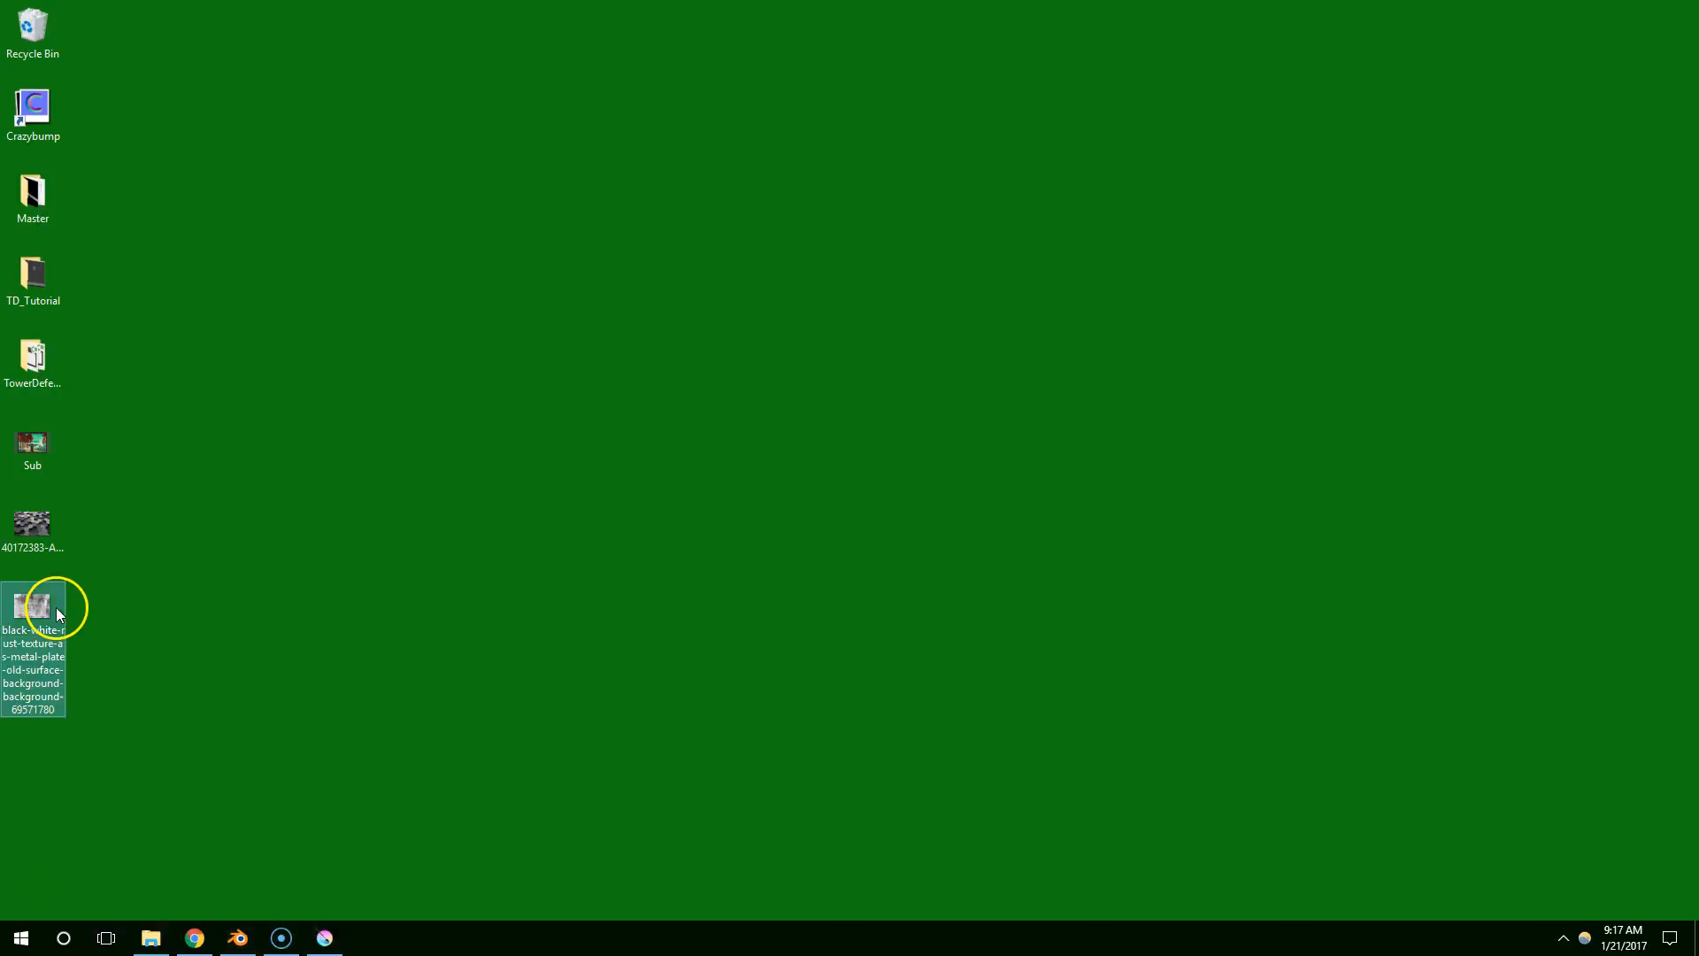
left_click(1522, 246)
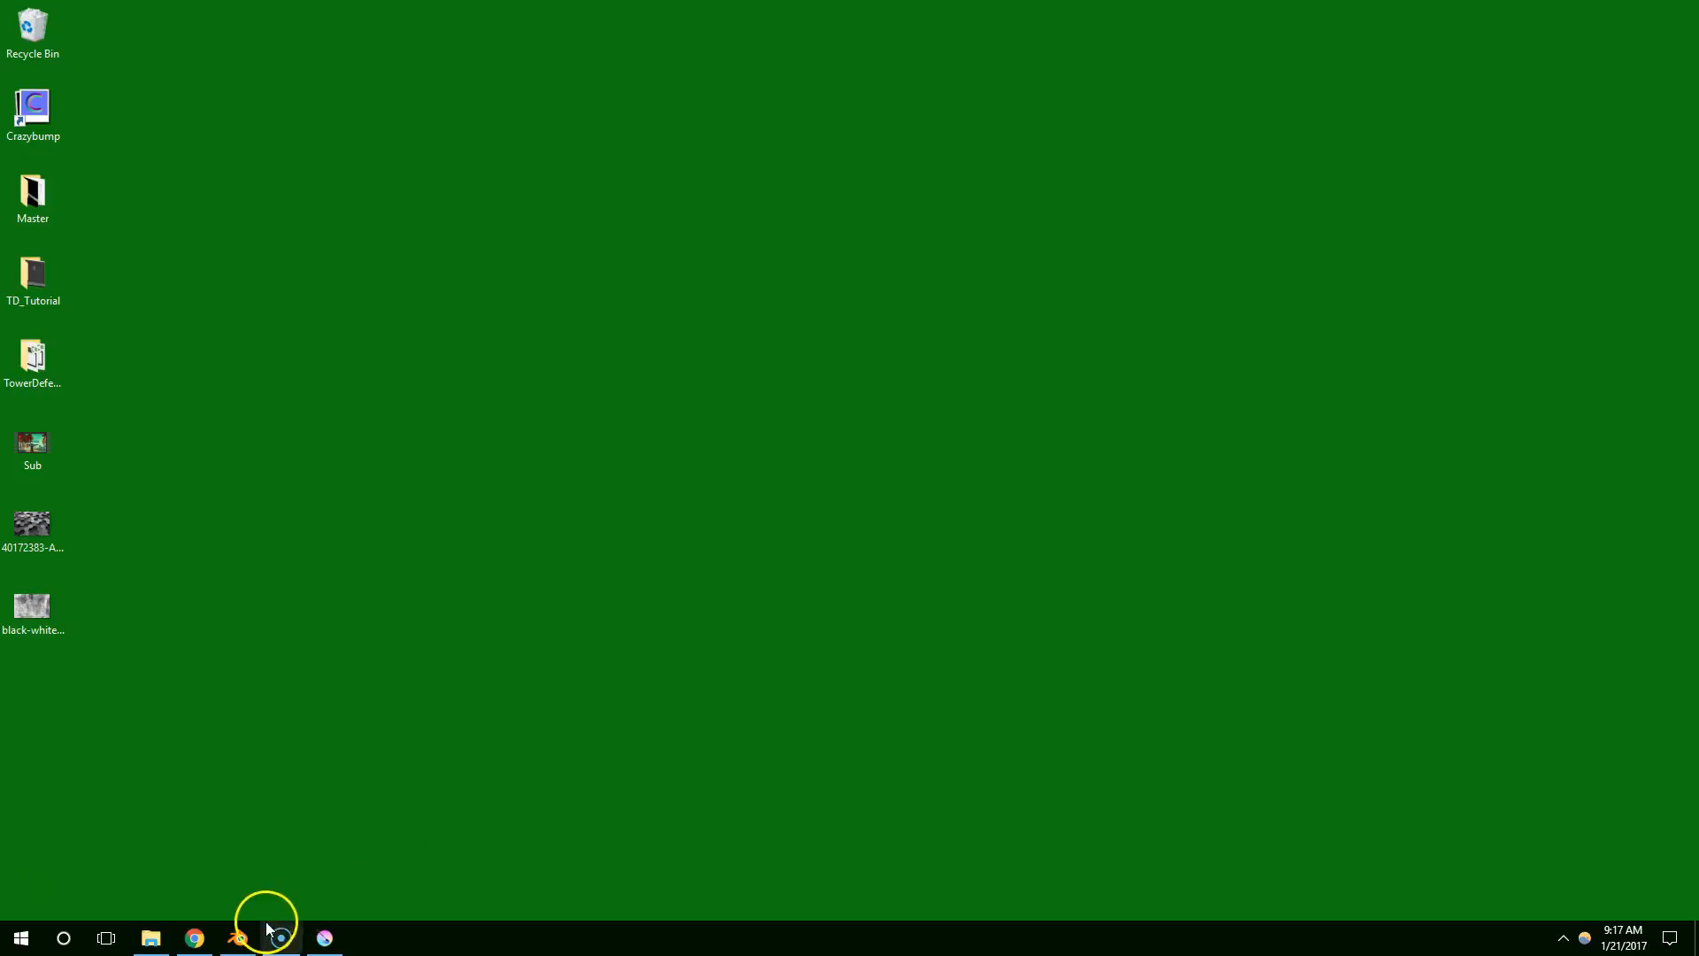
left_click(241, 938)
Create a new texture for the paint brush in its Texture settings and bring up the texture properties
middle_click_drag(673, 442, 567, 329)
left_click(1682, 210)
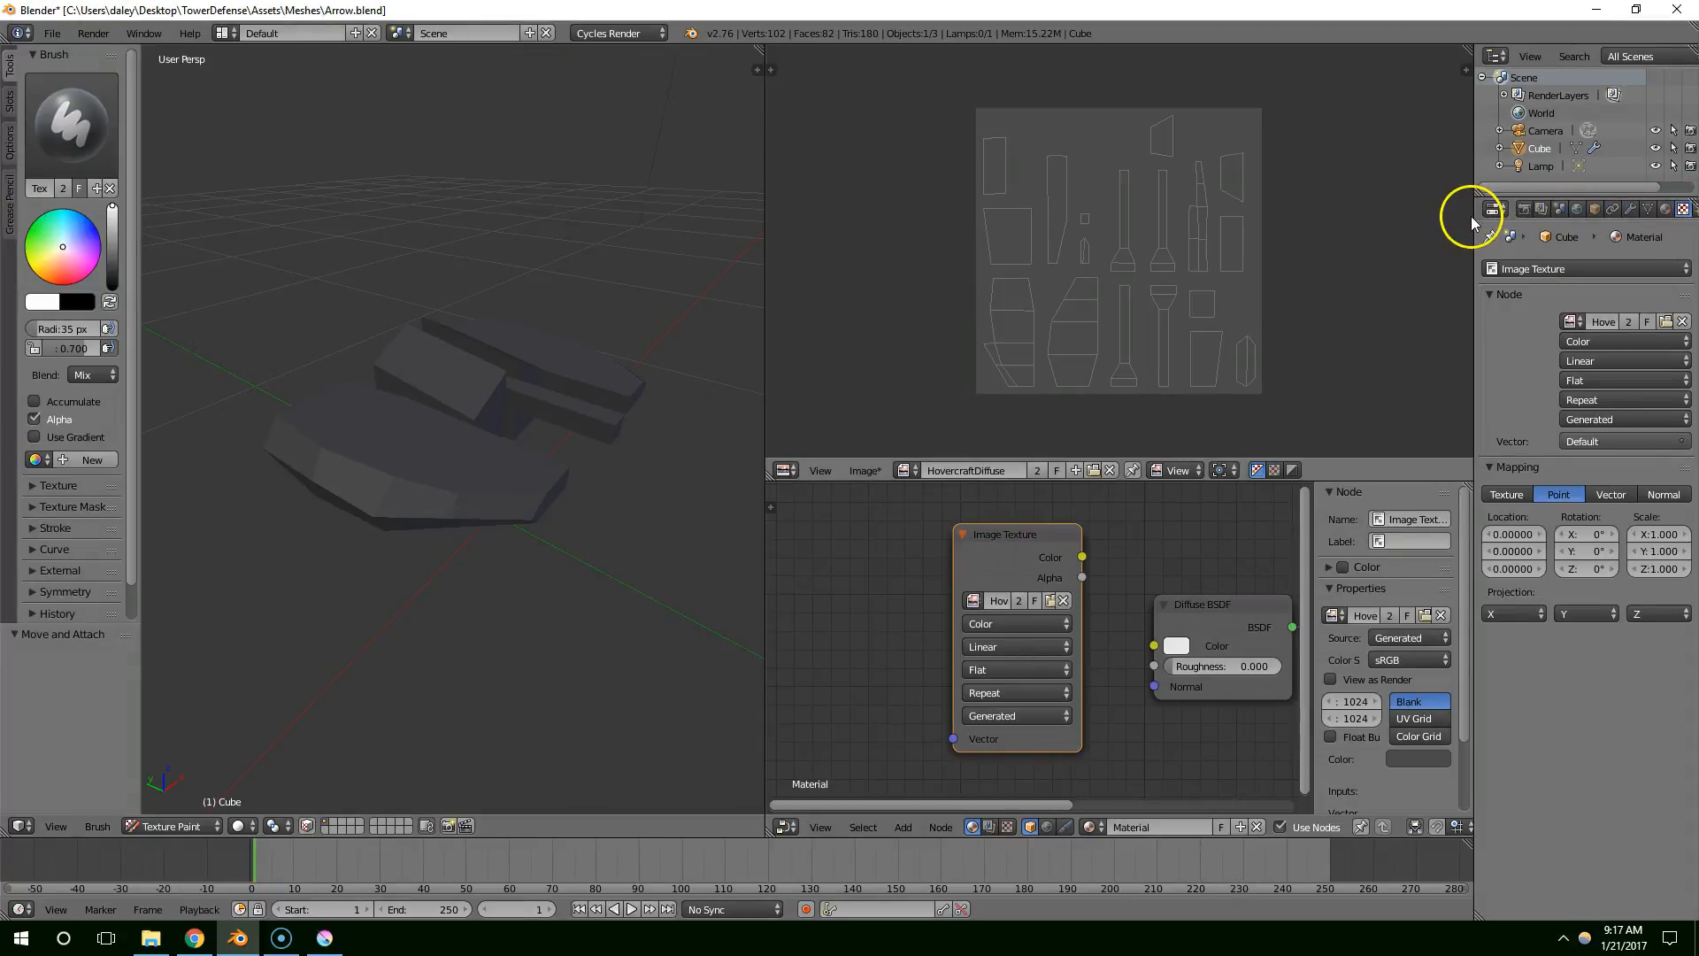
scroll(55, 452, "down", 2)
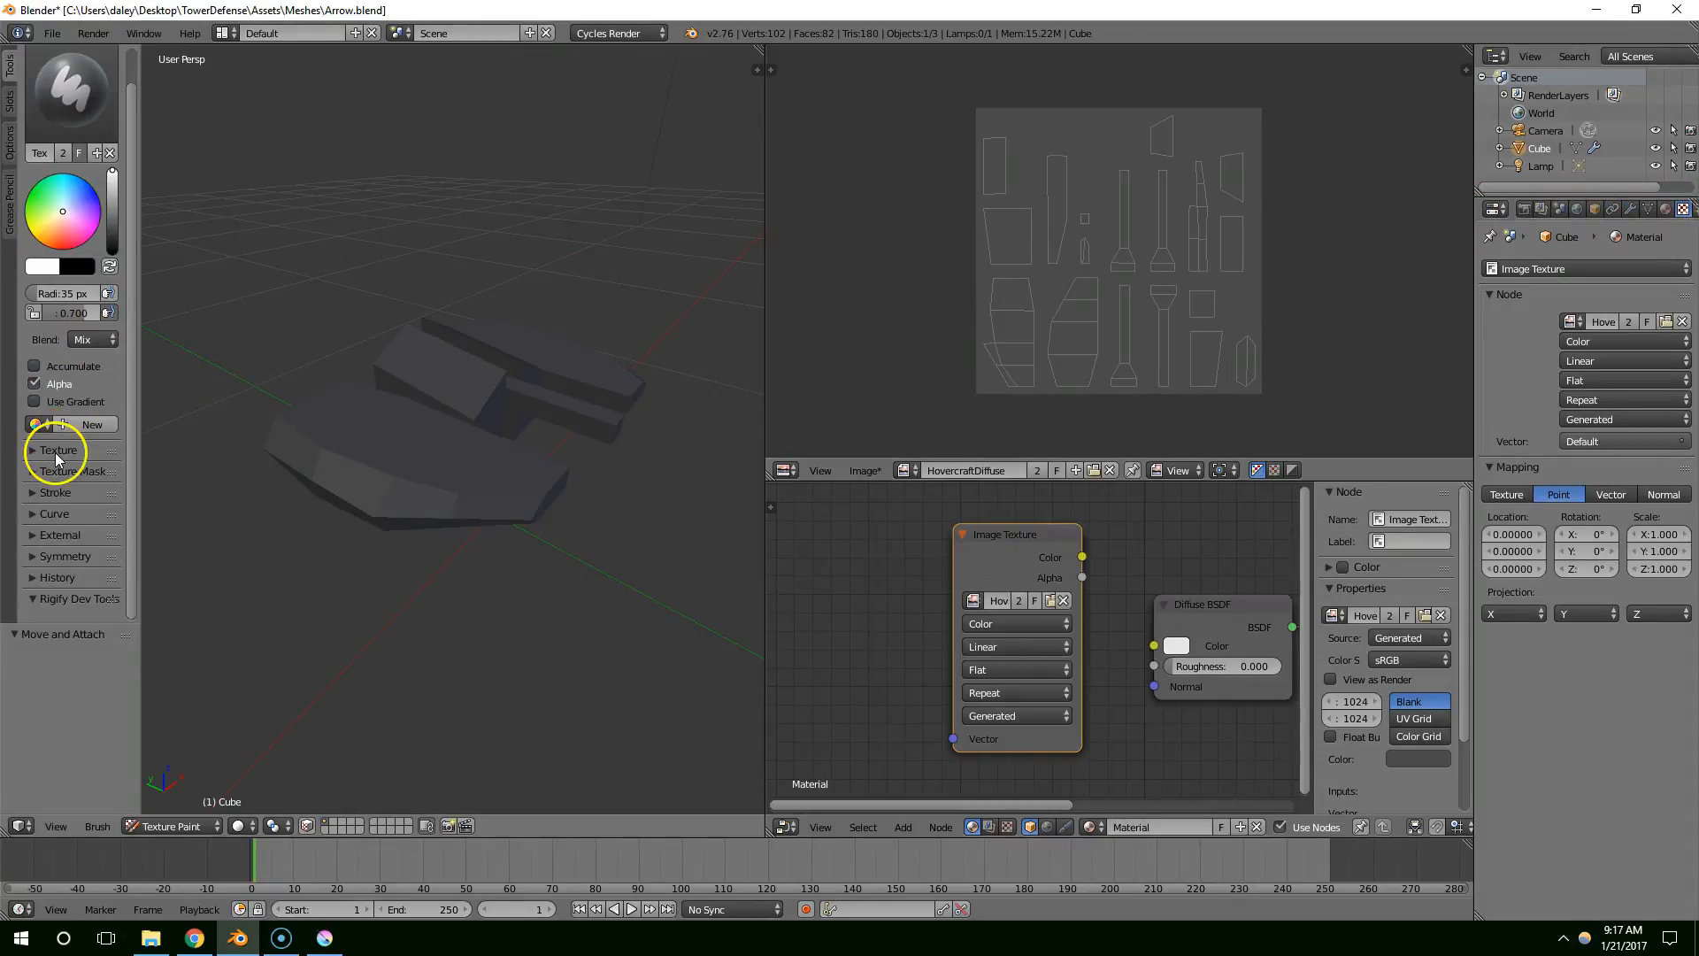
key("t")
key("t")
left_click(62, 451)
scroll(62, 450, "down", 1)
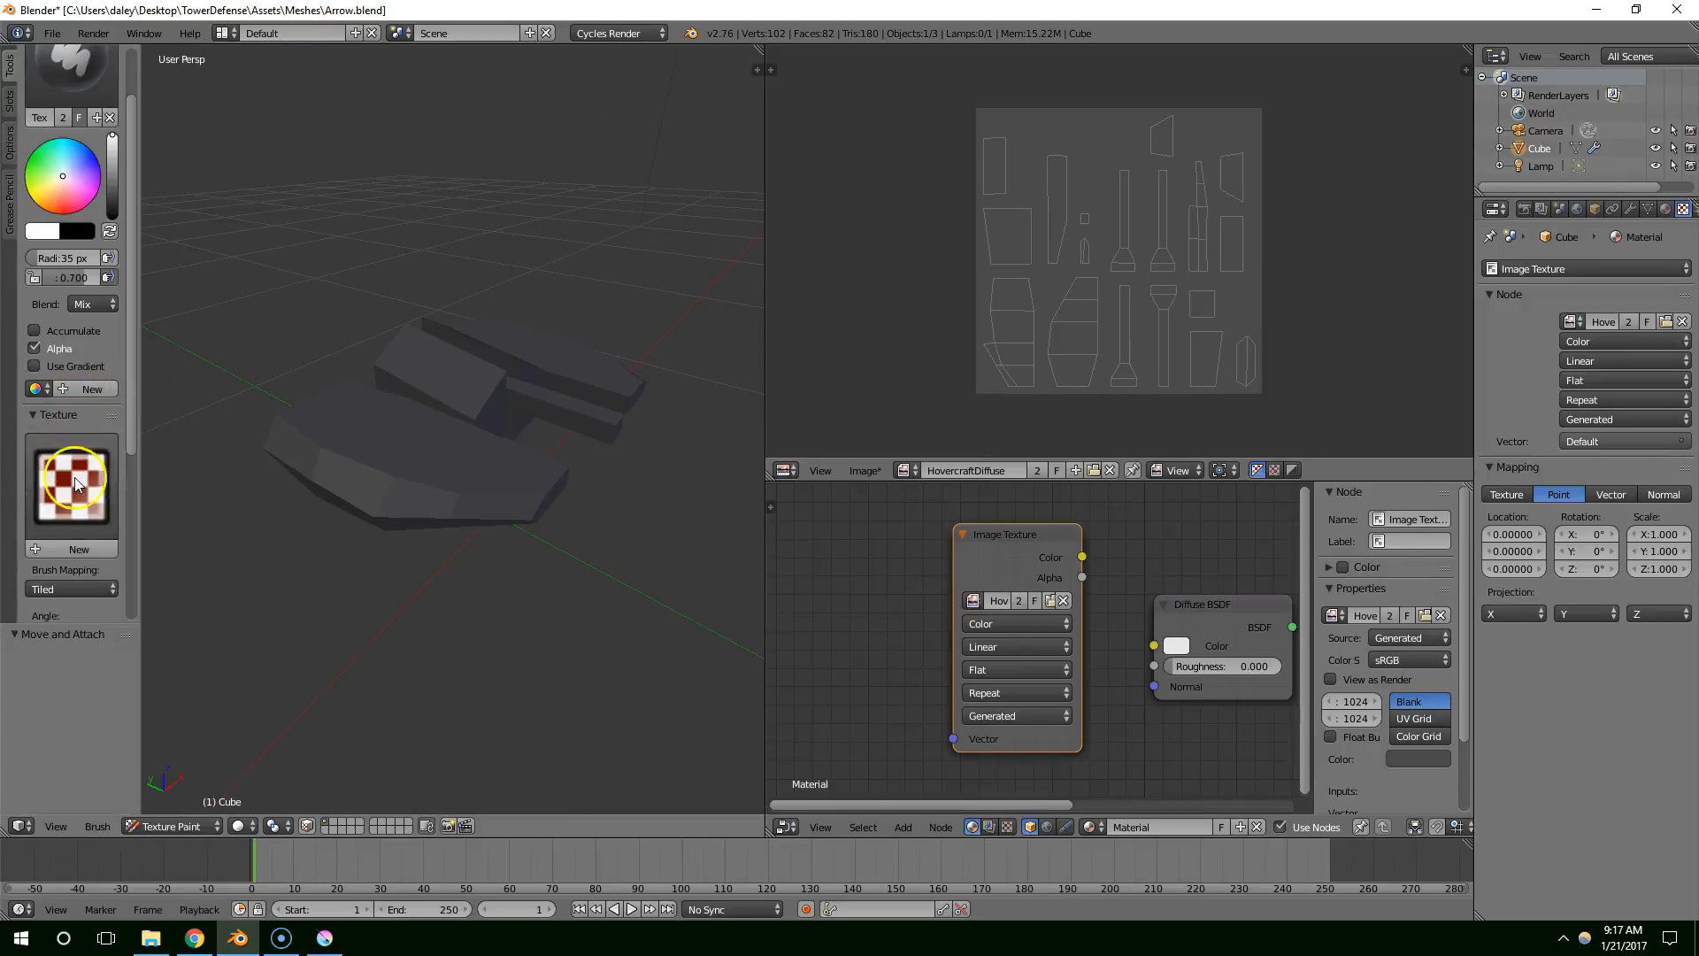
left_click(80, 549)
scroll(81, 531, "down", 1)
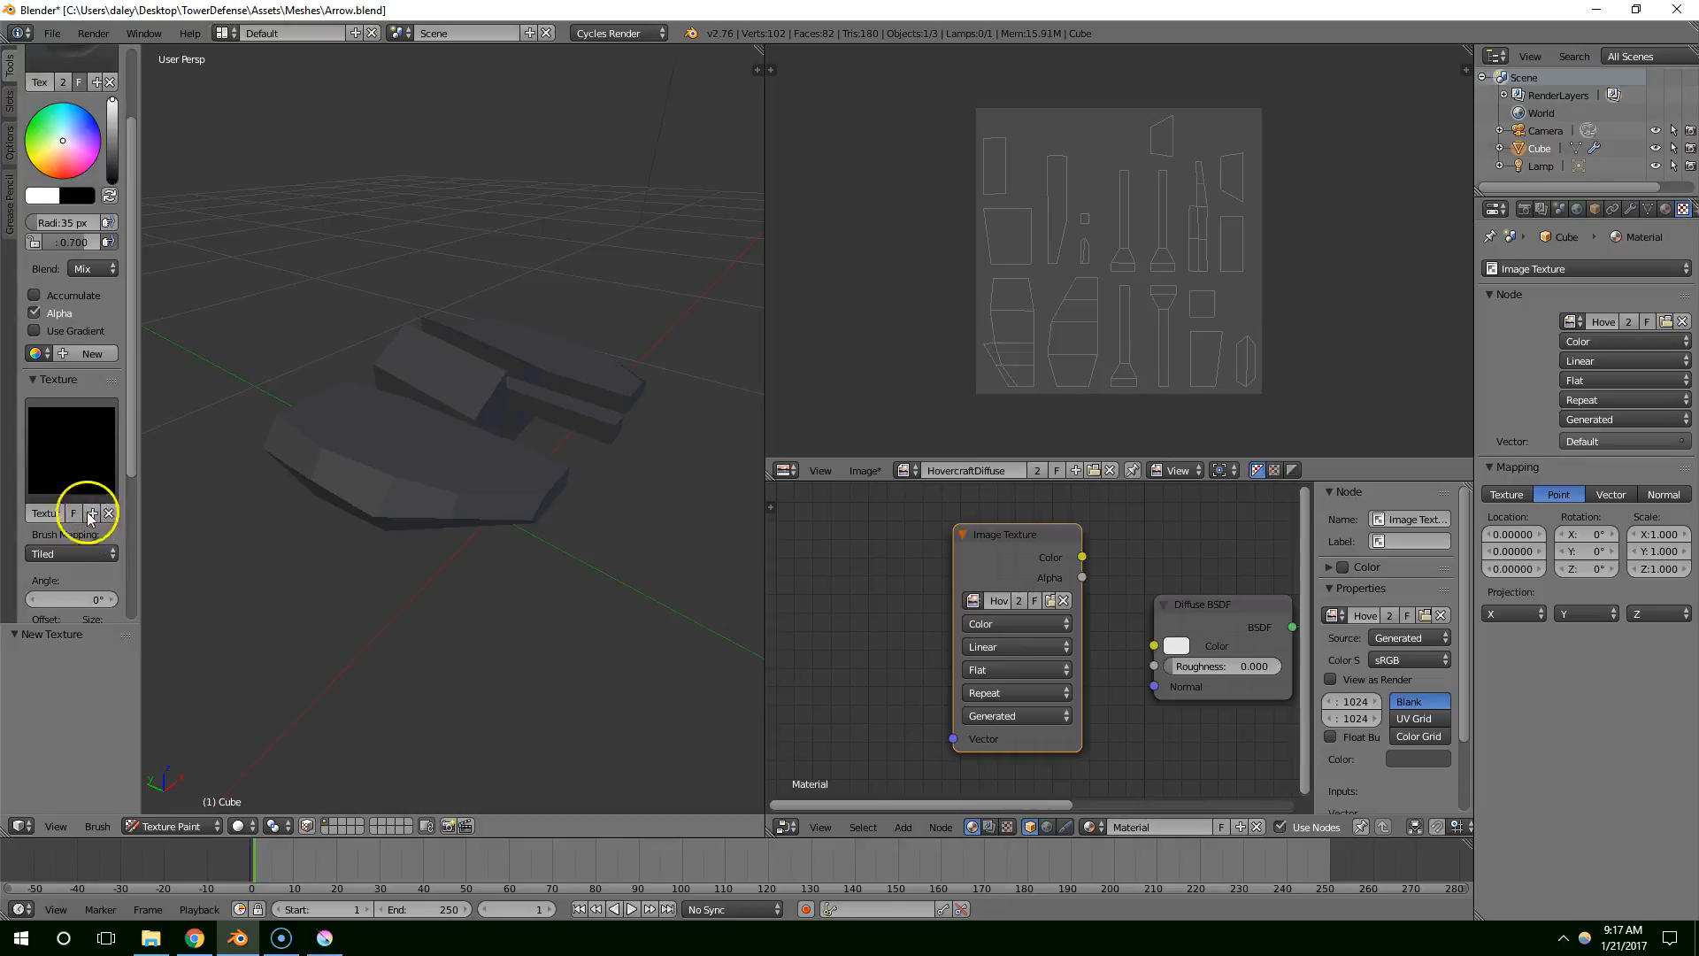
Load the black-white-rust-texture JPG from the Desktop folder as the image of the brush texture
left_click(1571, 271)
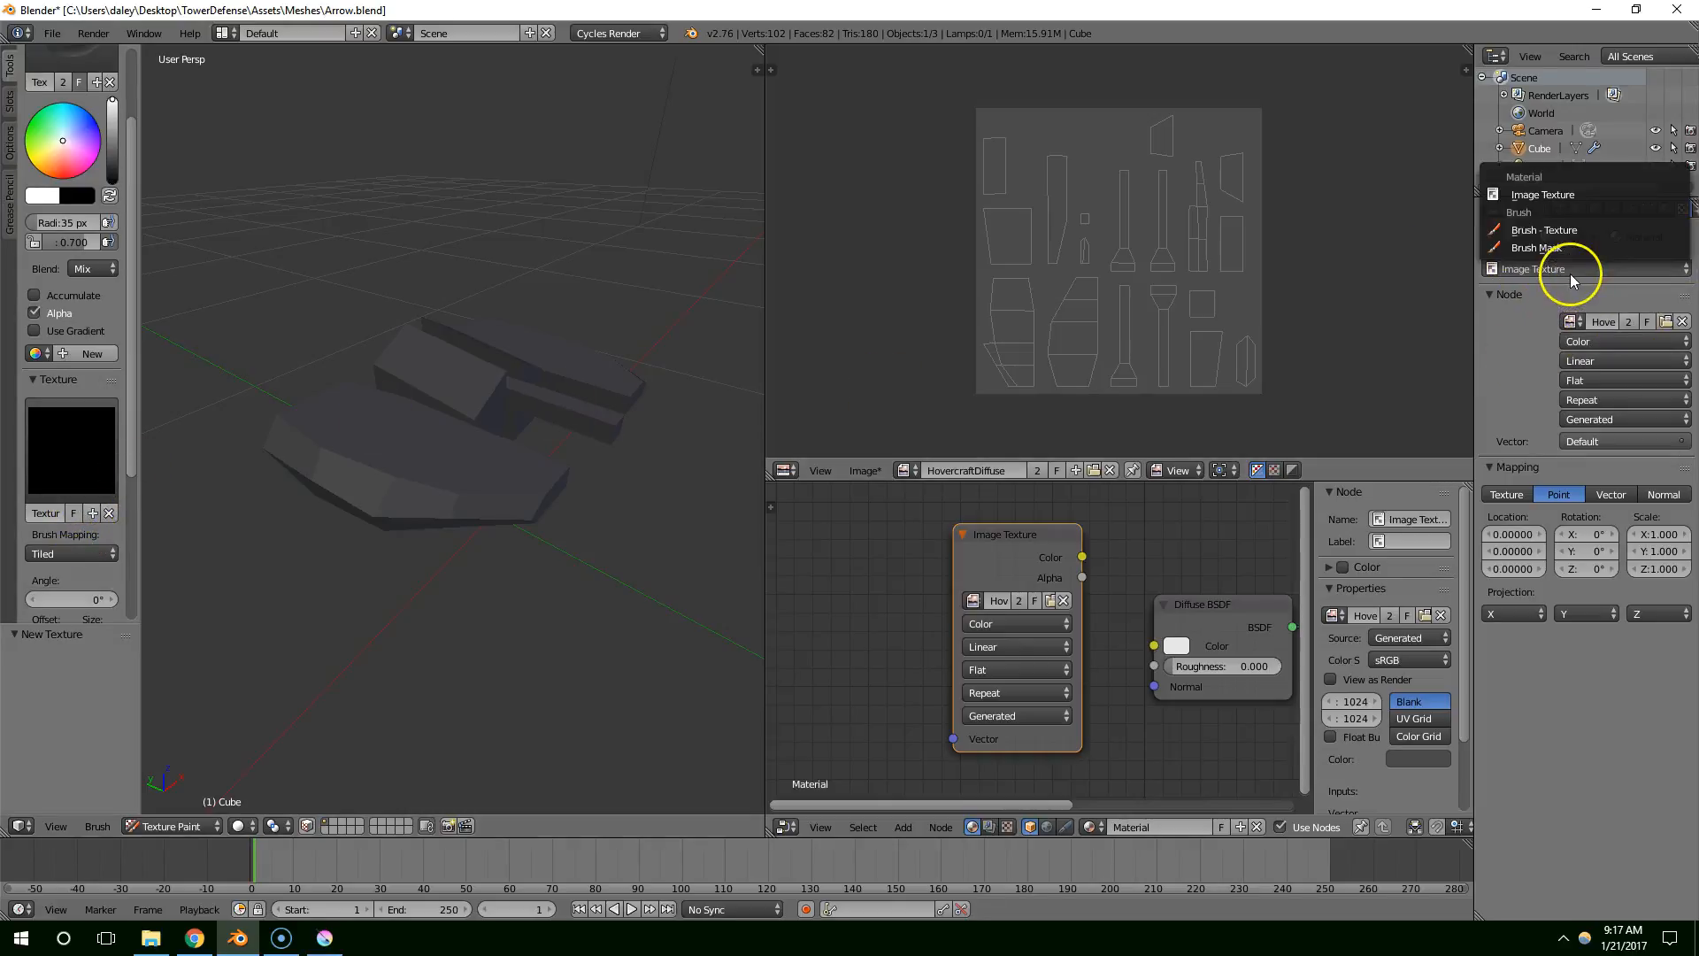
left_click(1532, 232)
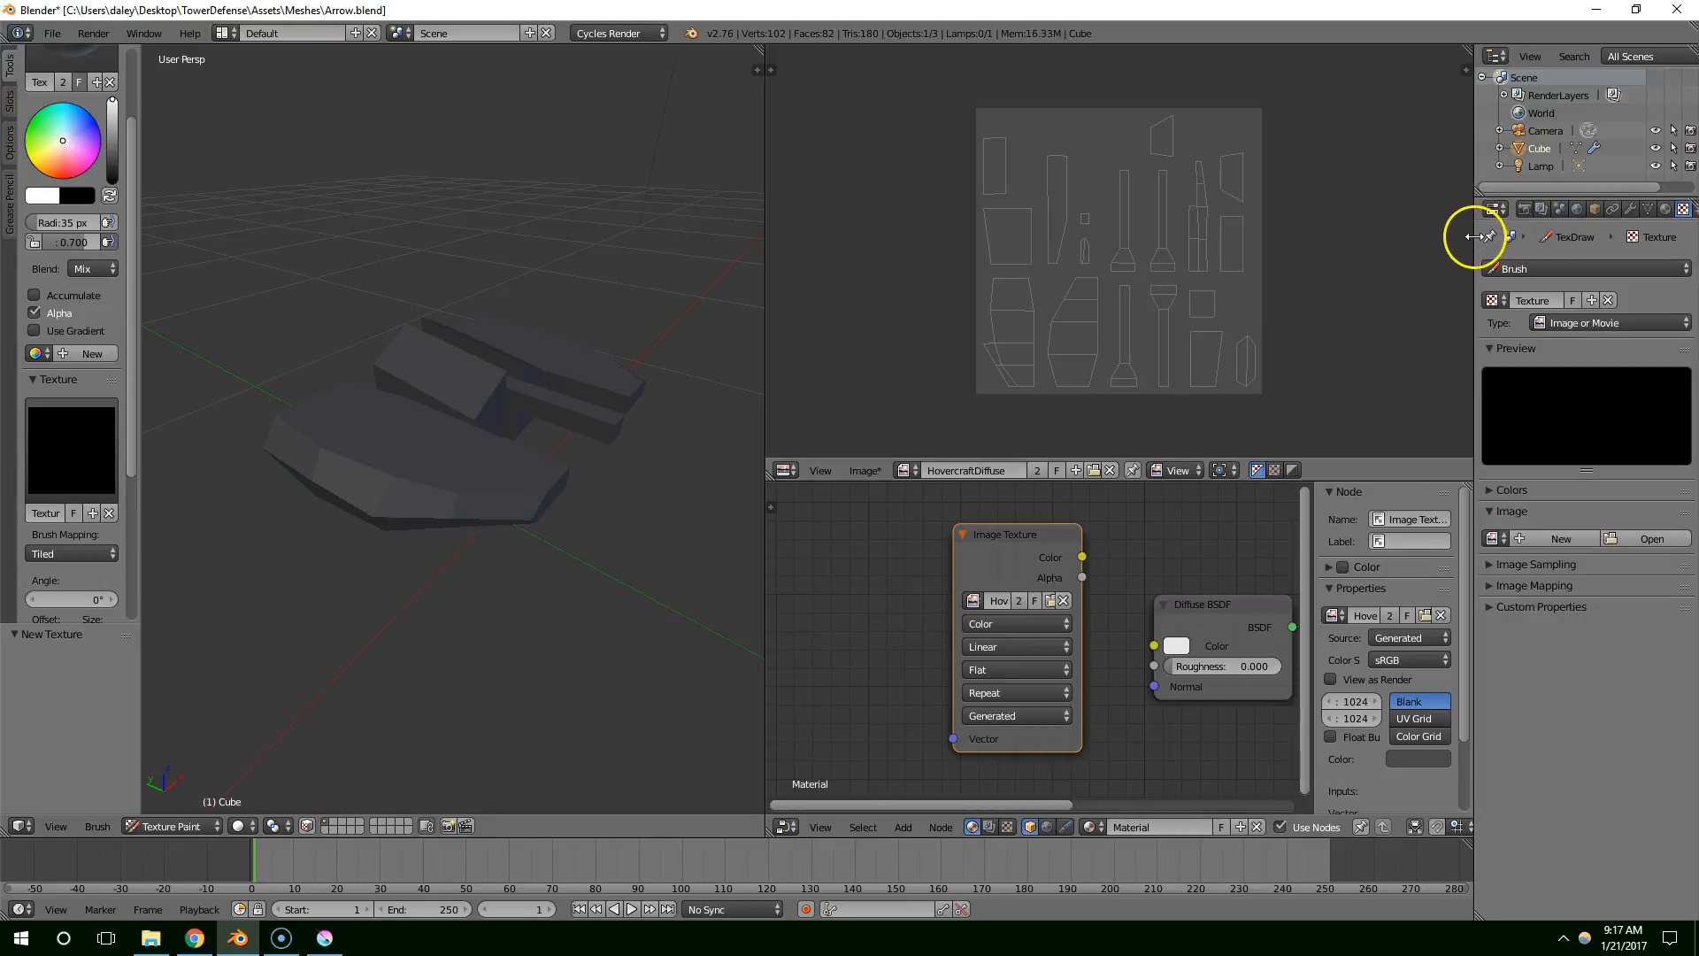
left_click_drag(1473, 239, 1344, 235)
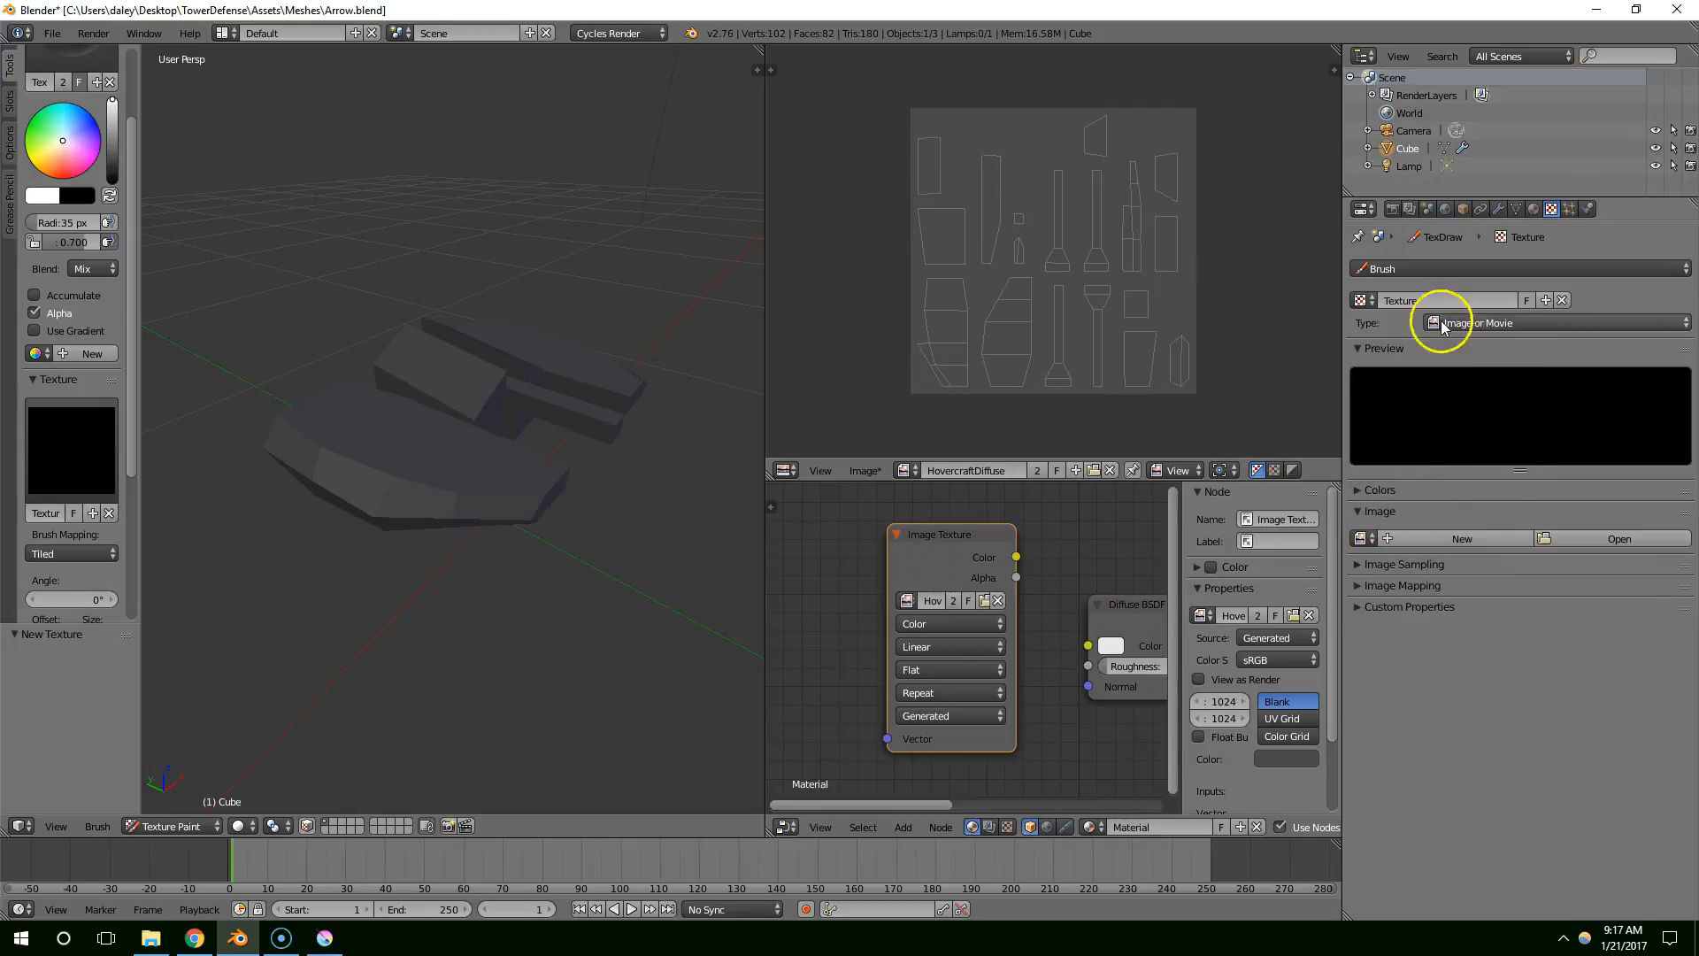
left_click(1604, 539)
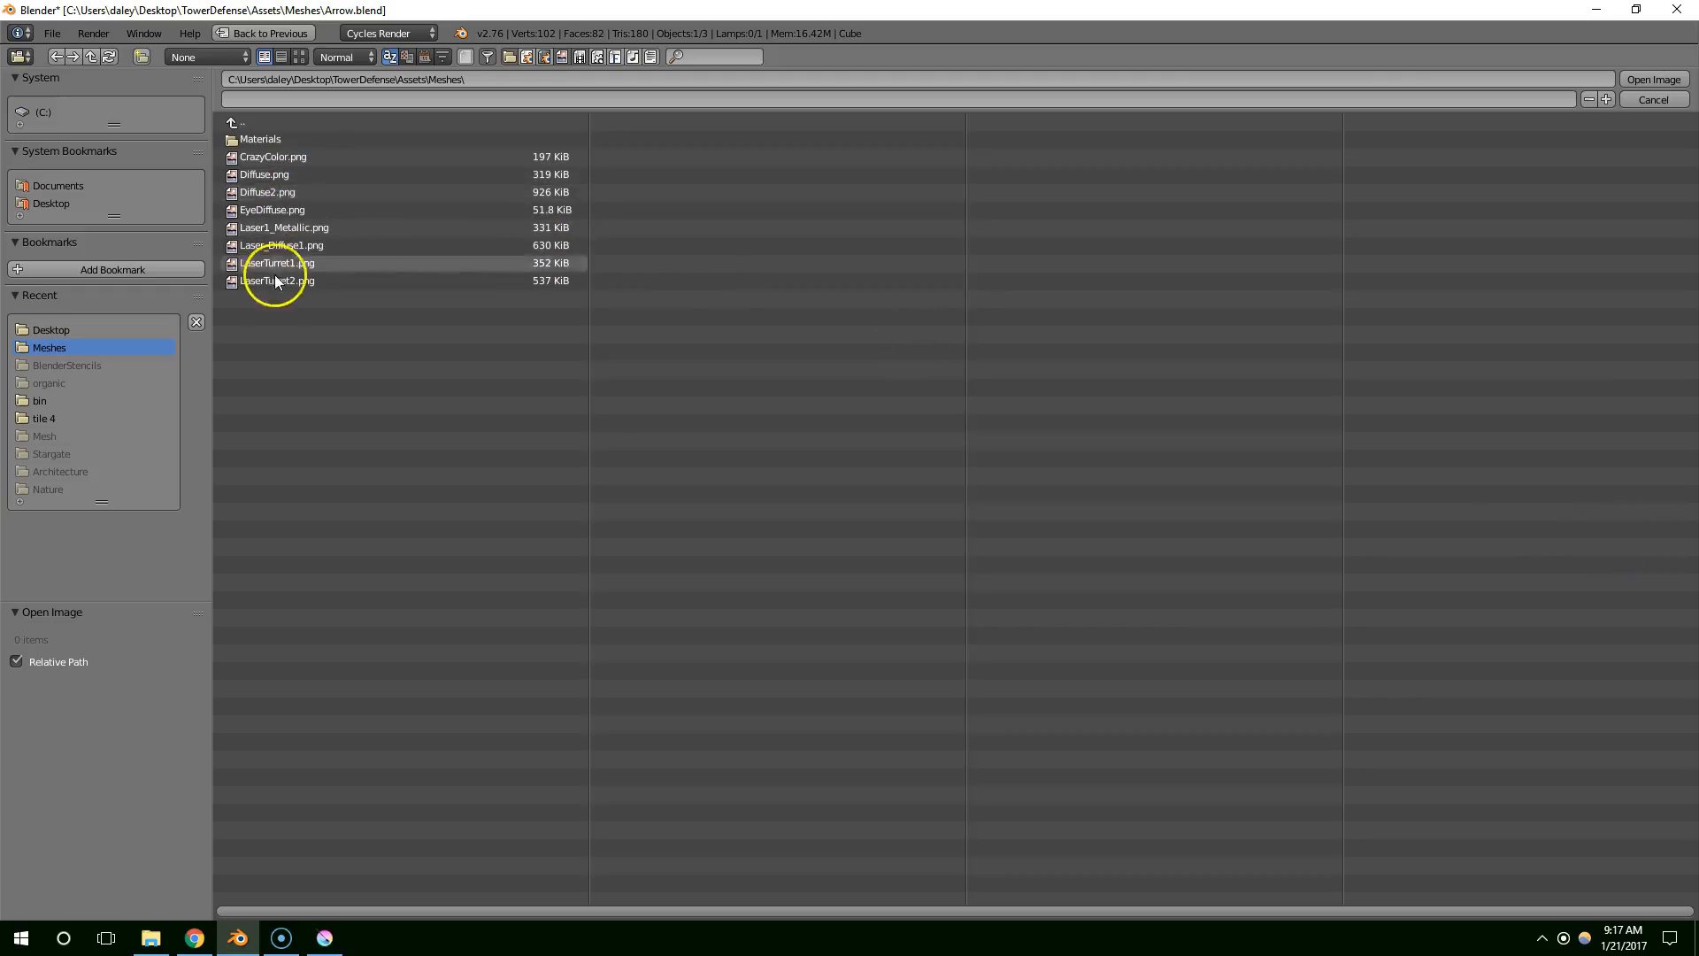
left_click(73, 331)
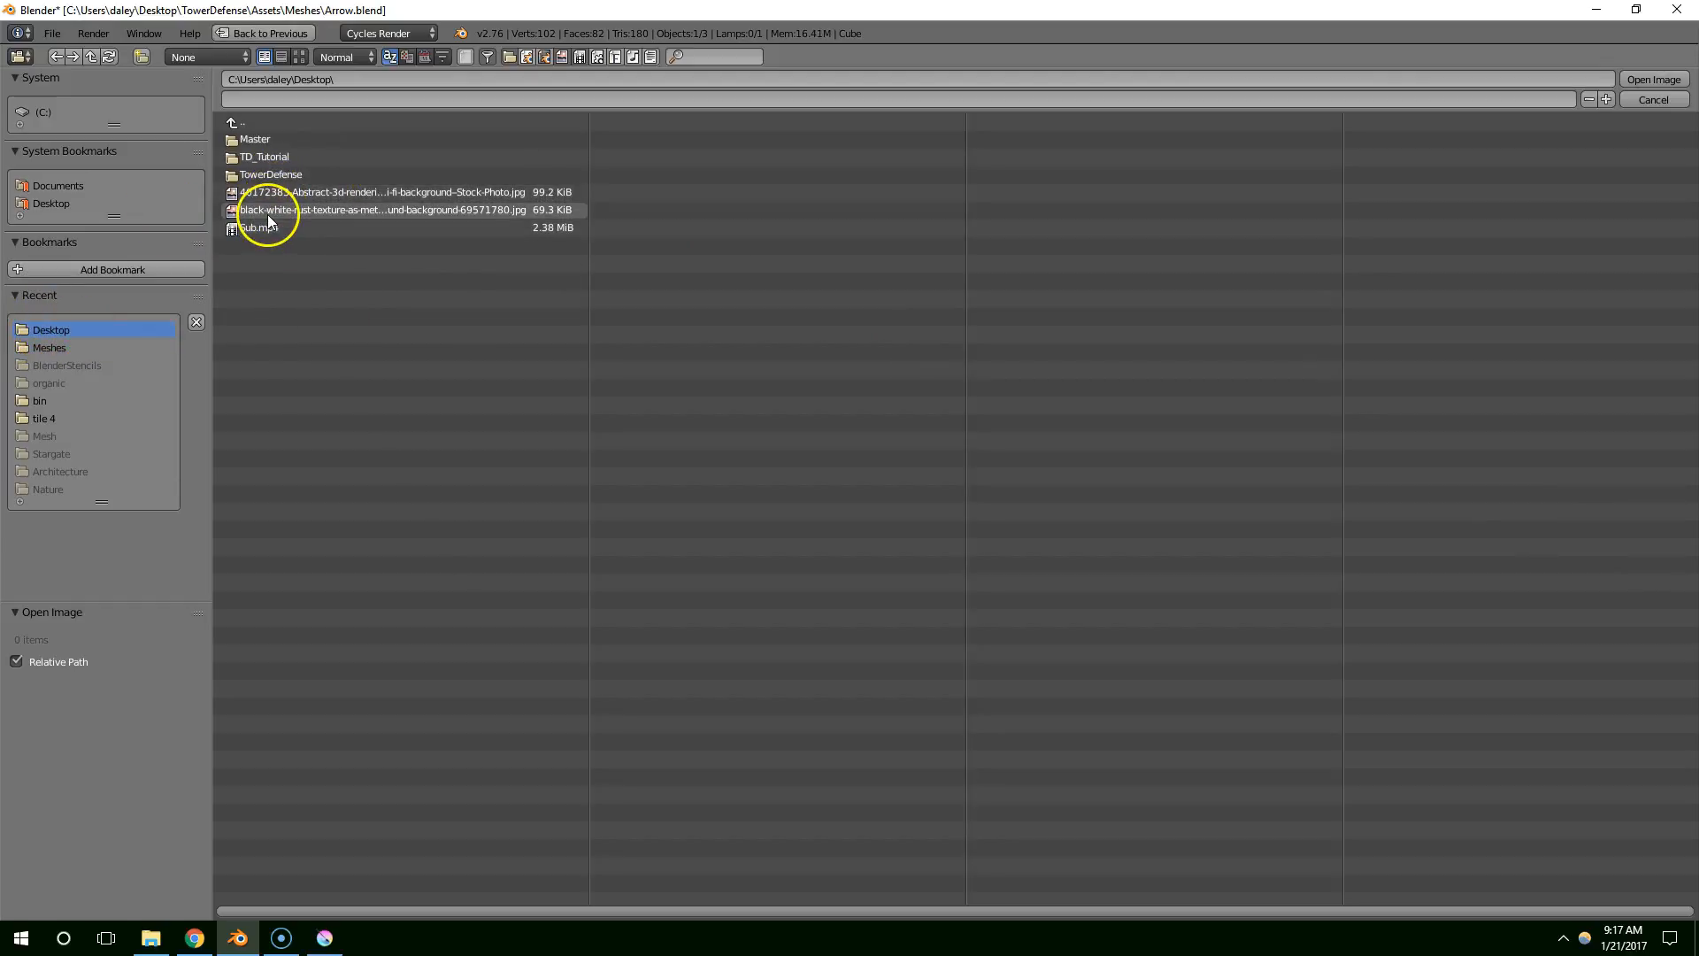
double_click(297, 213)
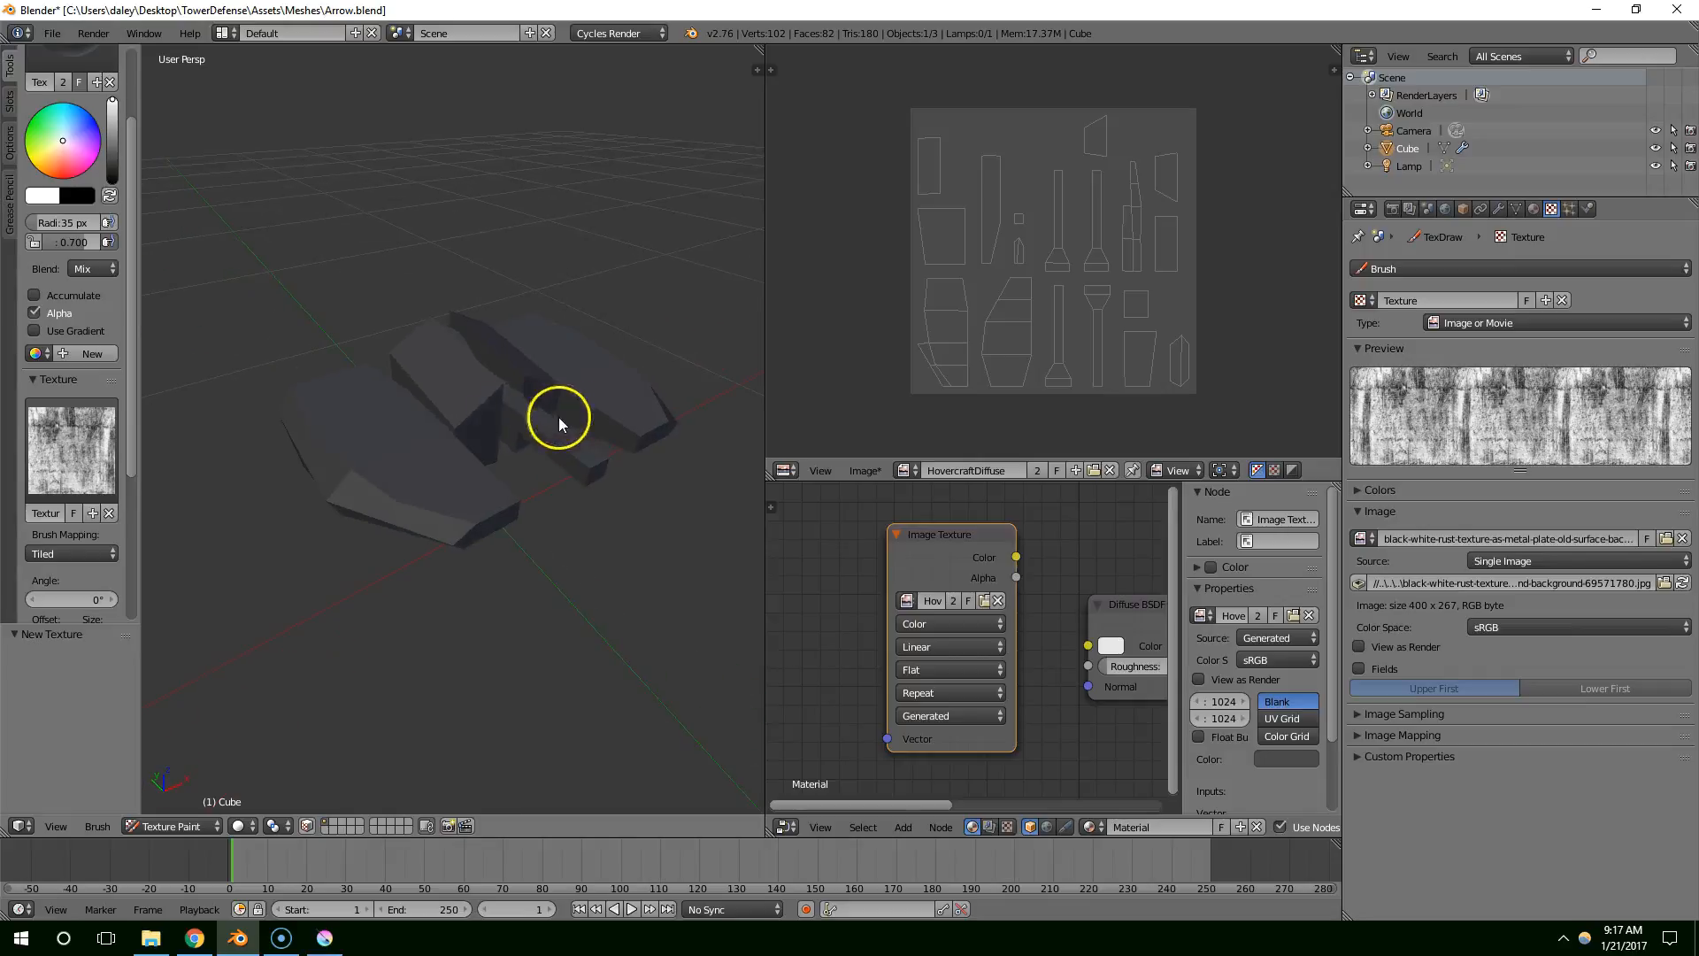
Set the paint brush texture's mapping to Stencil
scroll(76, 455, "down", 1)
middle_click_drag(401, 397, 265, 381)
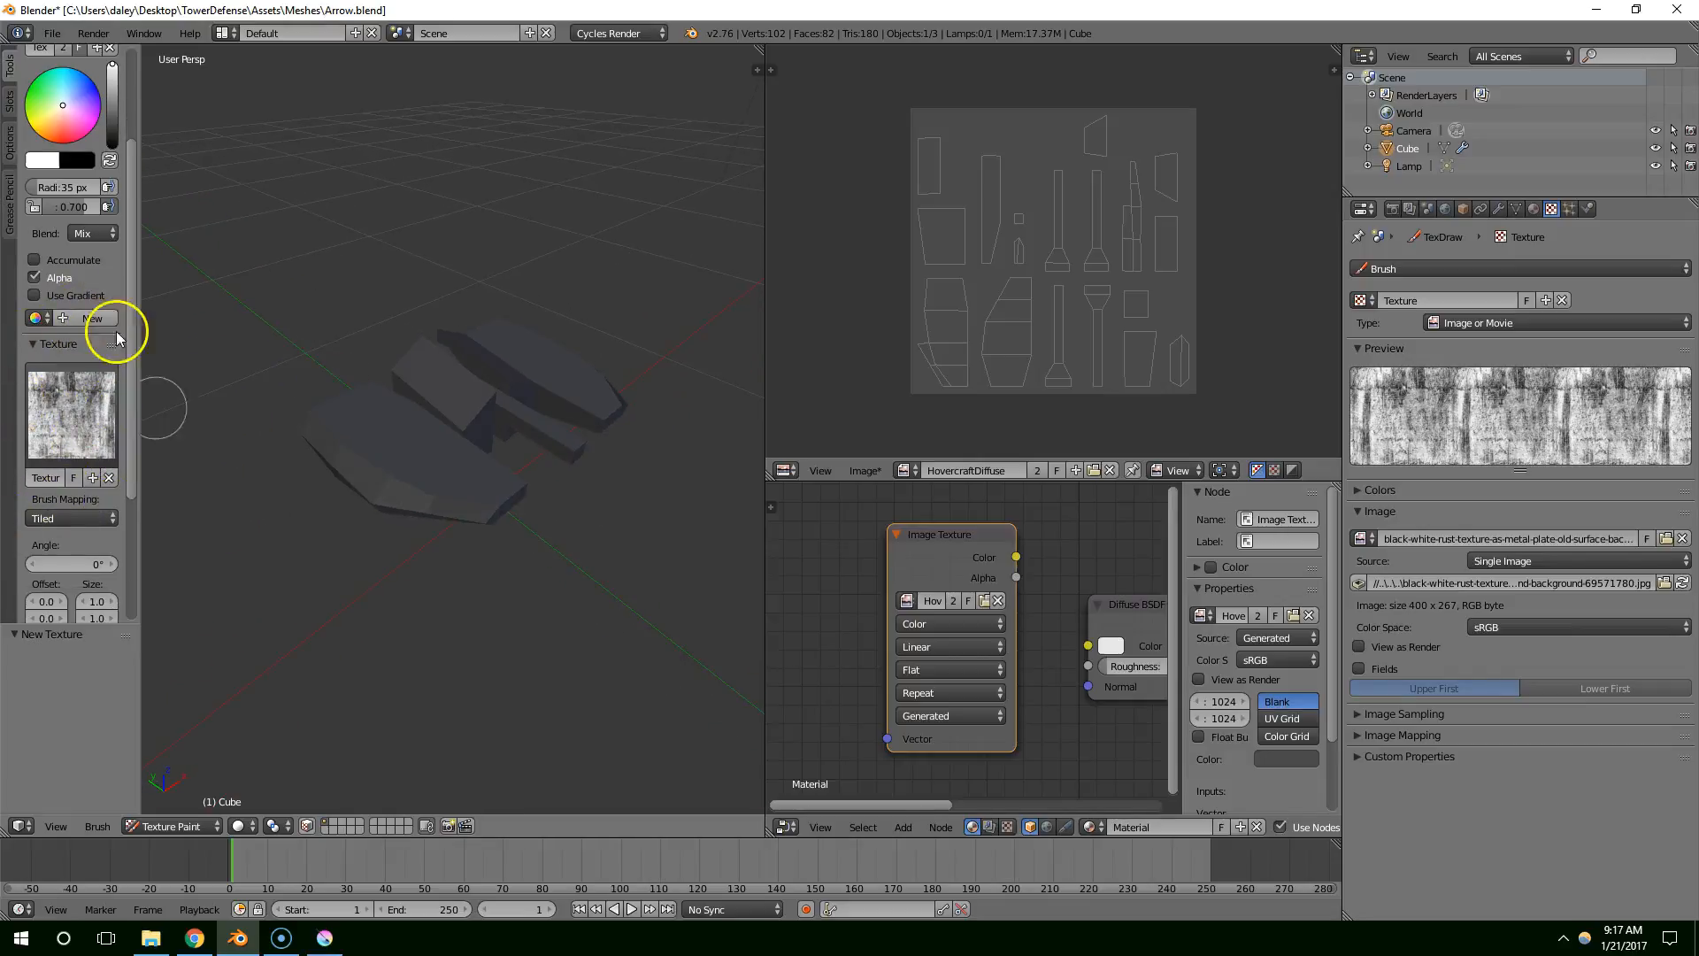
scroll(71, 430, "down", 1)
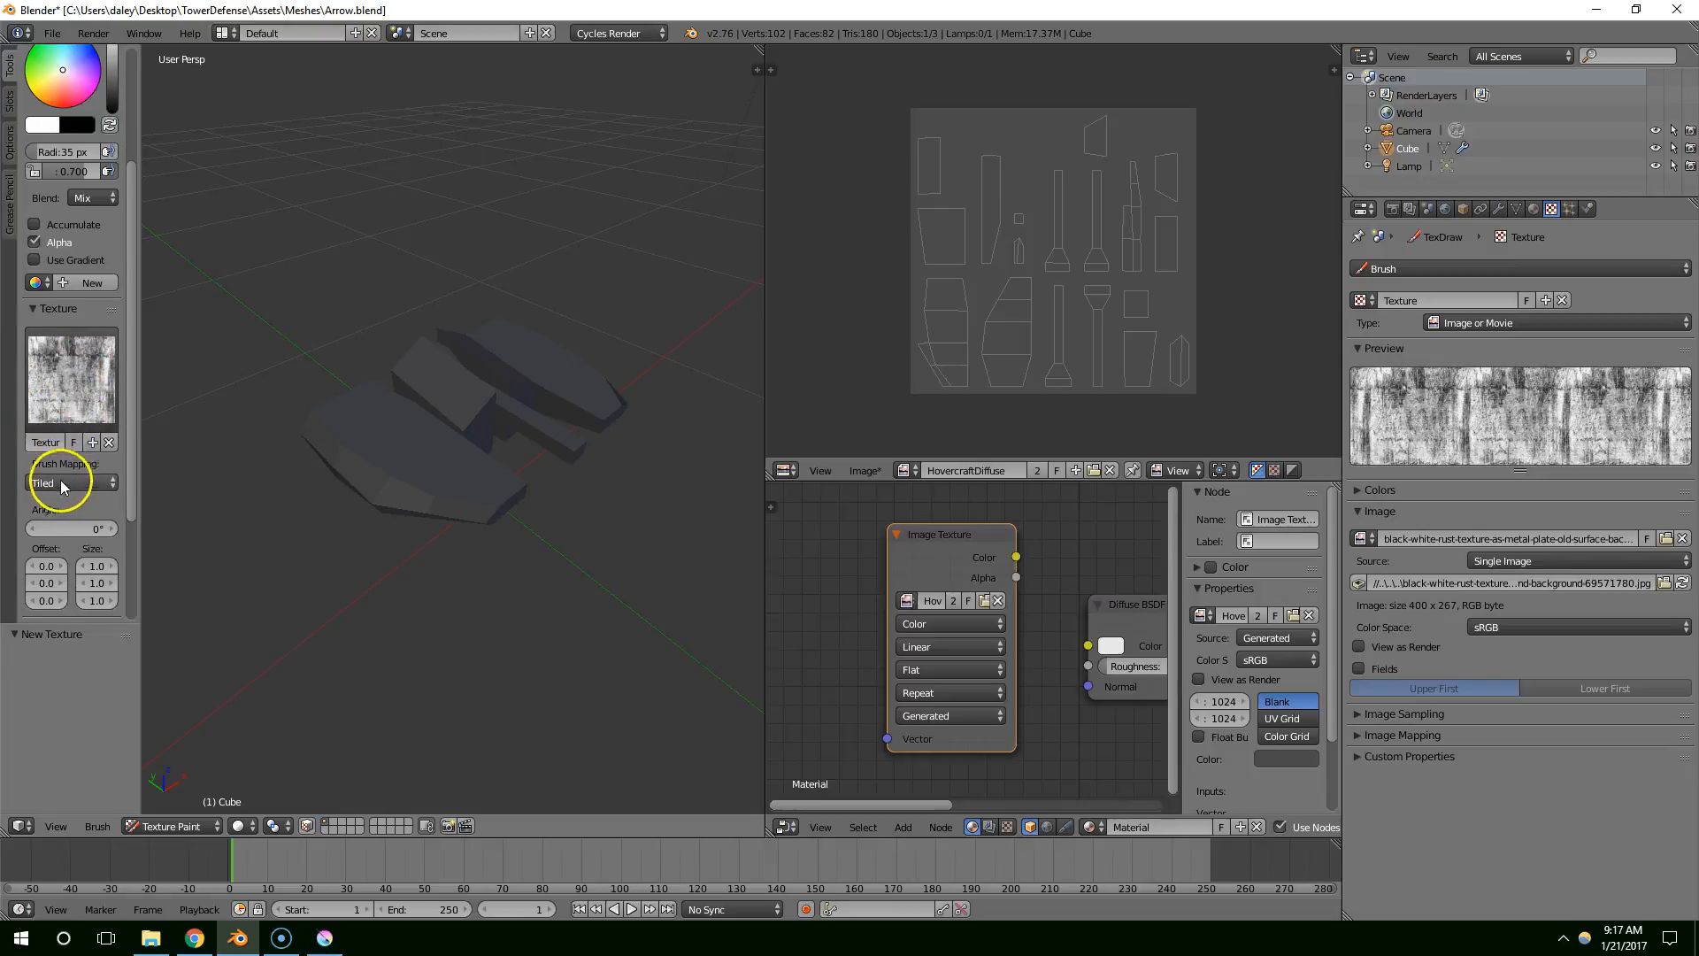
left_click(72, 482)
left_click(76, 390)
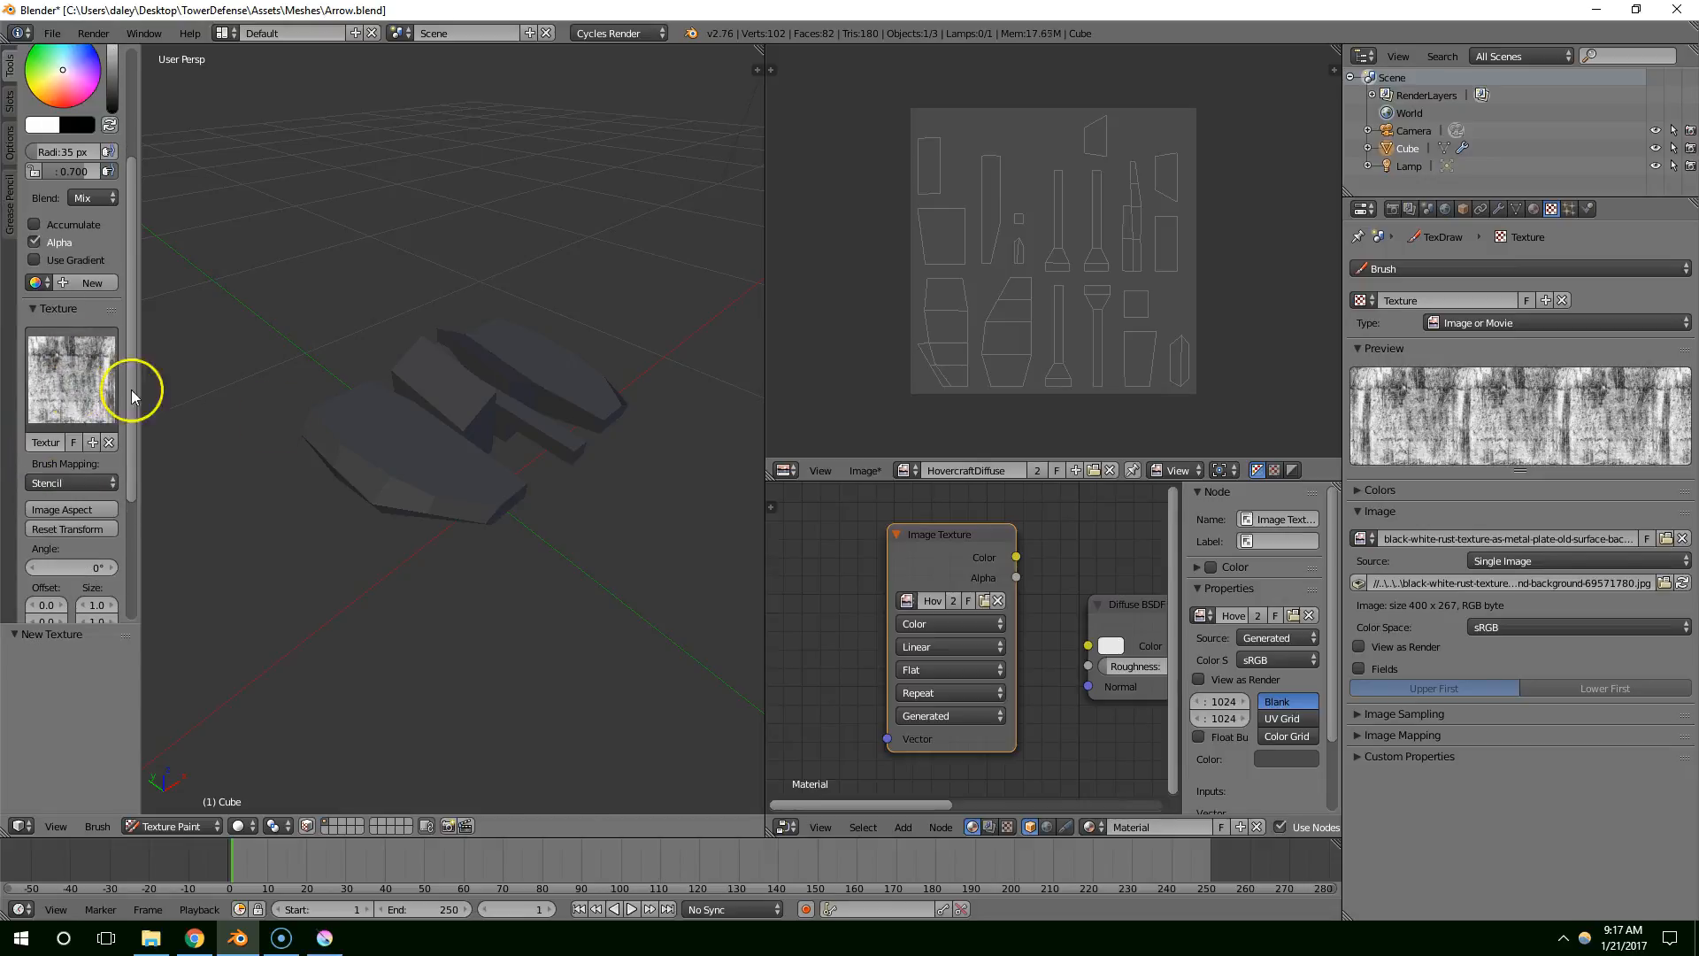
Shrink the rust stencil overlay and move it around over the hovercraft in the 3D view
right_click_drag(344, 433, 460, 301)
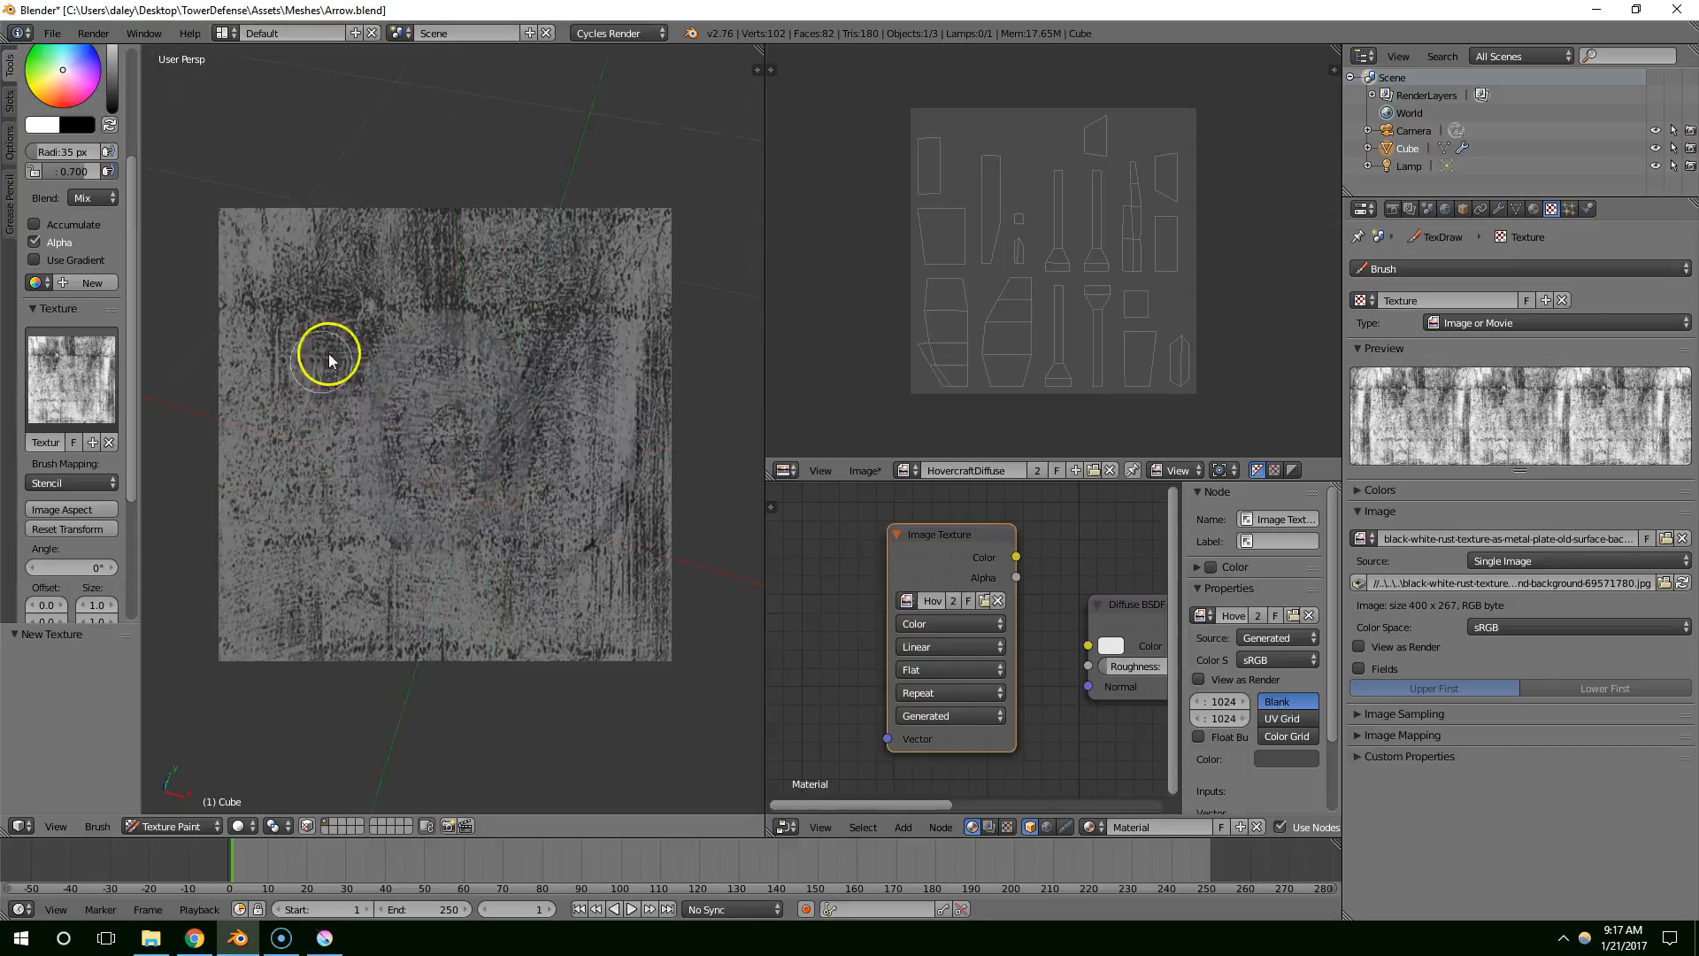
middle_click_drag(479, 271, 486, 329)
right_click_drag(487, 329, 434, 357)
mouse_move(542, 314)
right_mouse_down("shift")
mouse_move(470, 370)
mouse_move(551, 316)
right_mouse_up("shift")
right_click_drag(676, 300, 485, 356, "shift")
middle_click_drag(482, 358, 452, 401)
right_click_drag(563, 386, 659, 359)
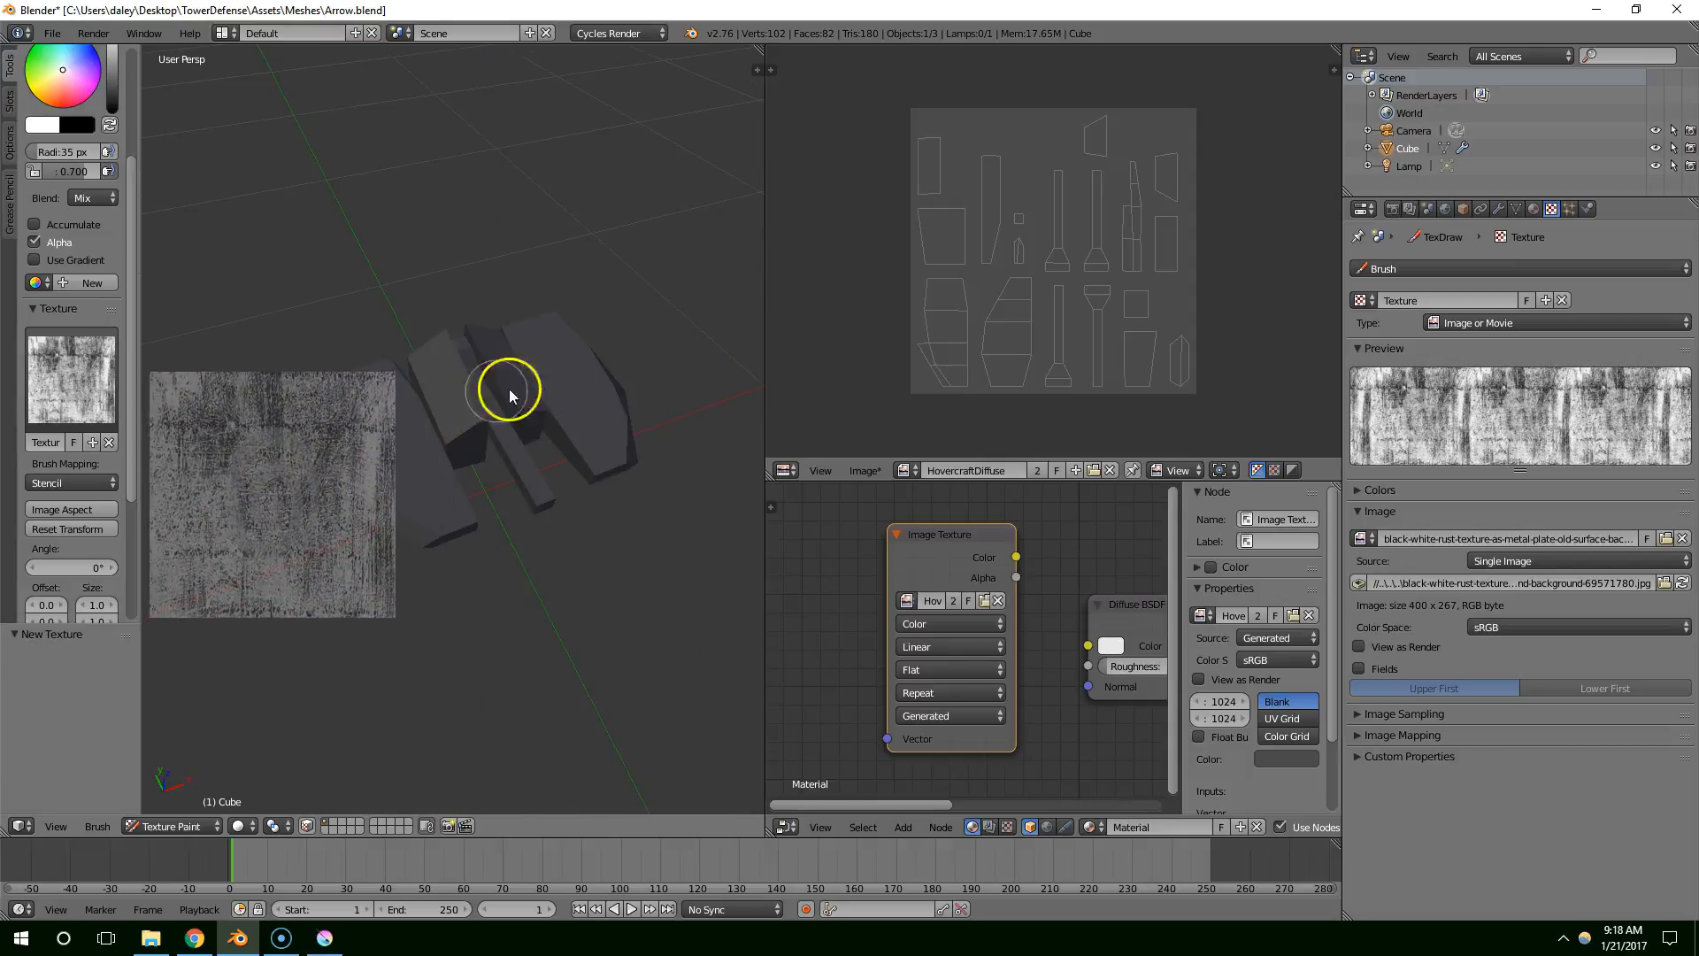
right_click_drag(467, 393, 562, 365)
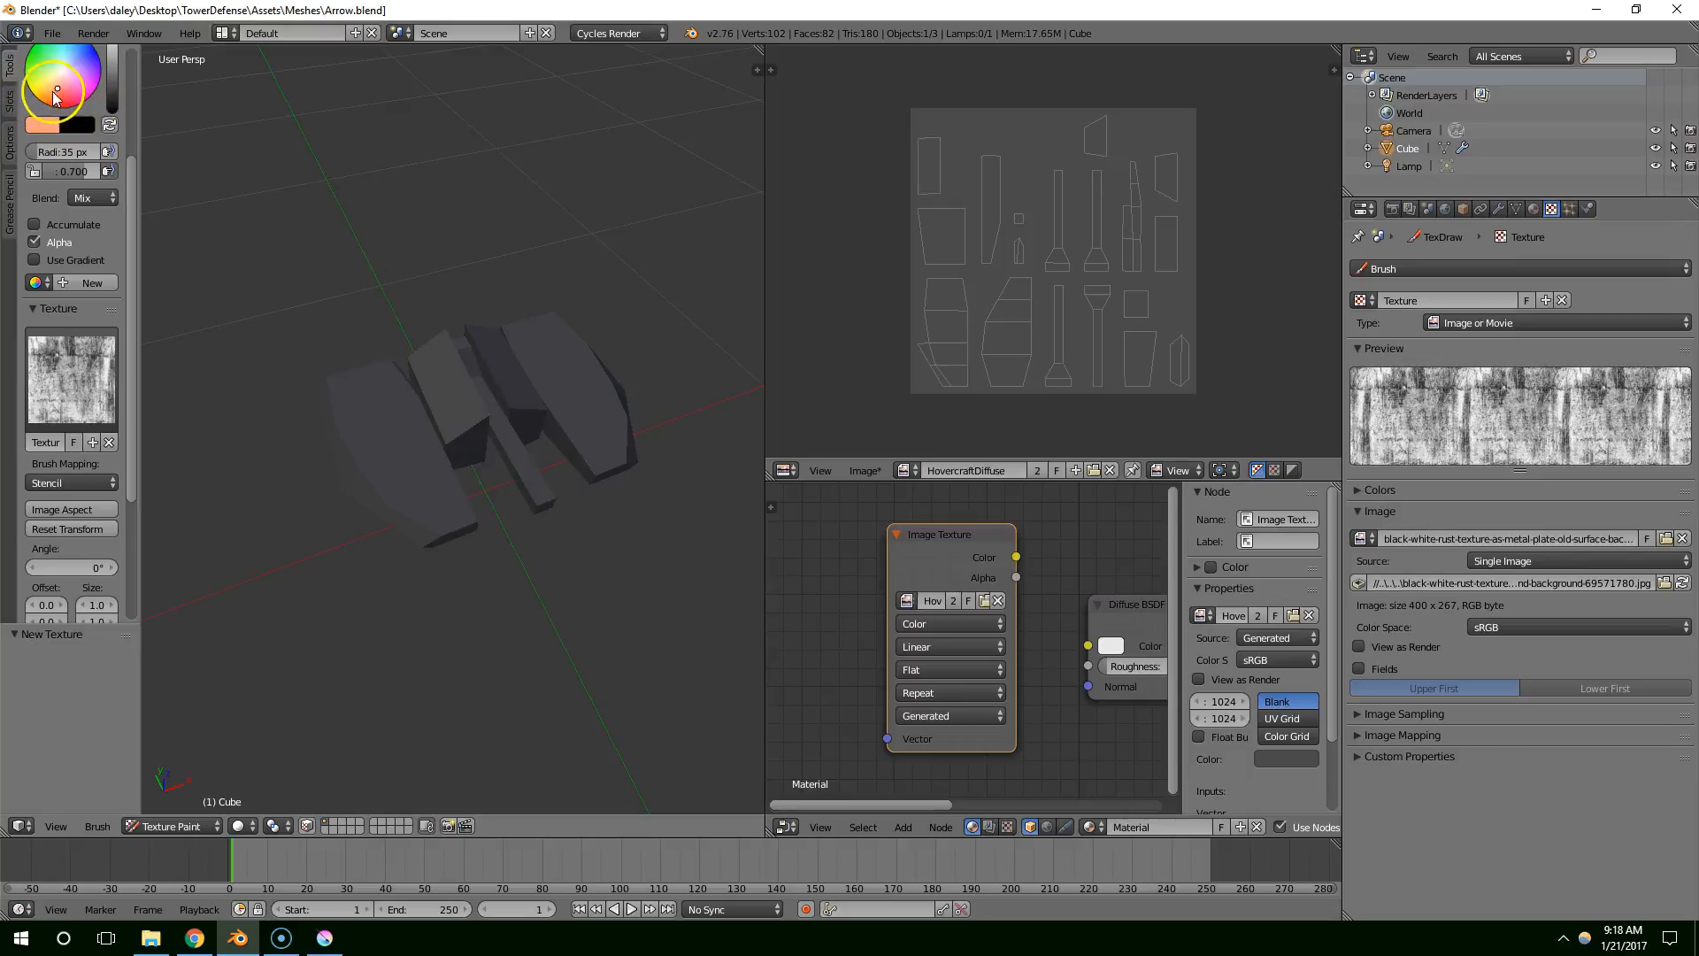
Set the brush colour to orange with RGB values 1.000, 0.477 and 0.163
left_click(48, 125)
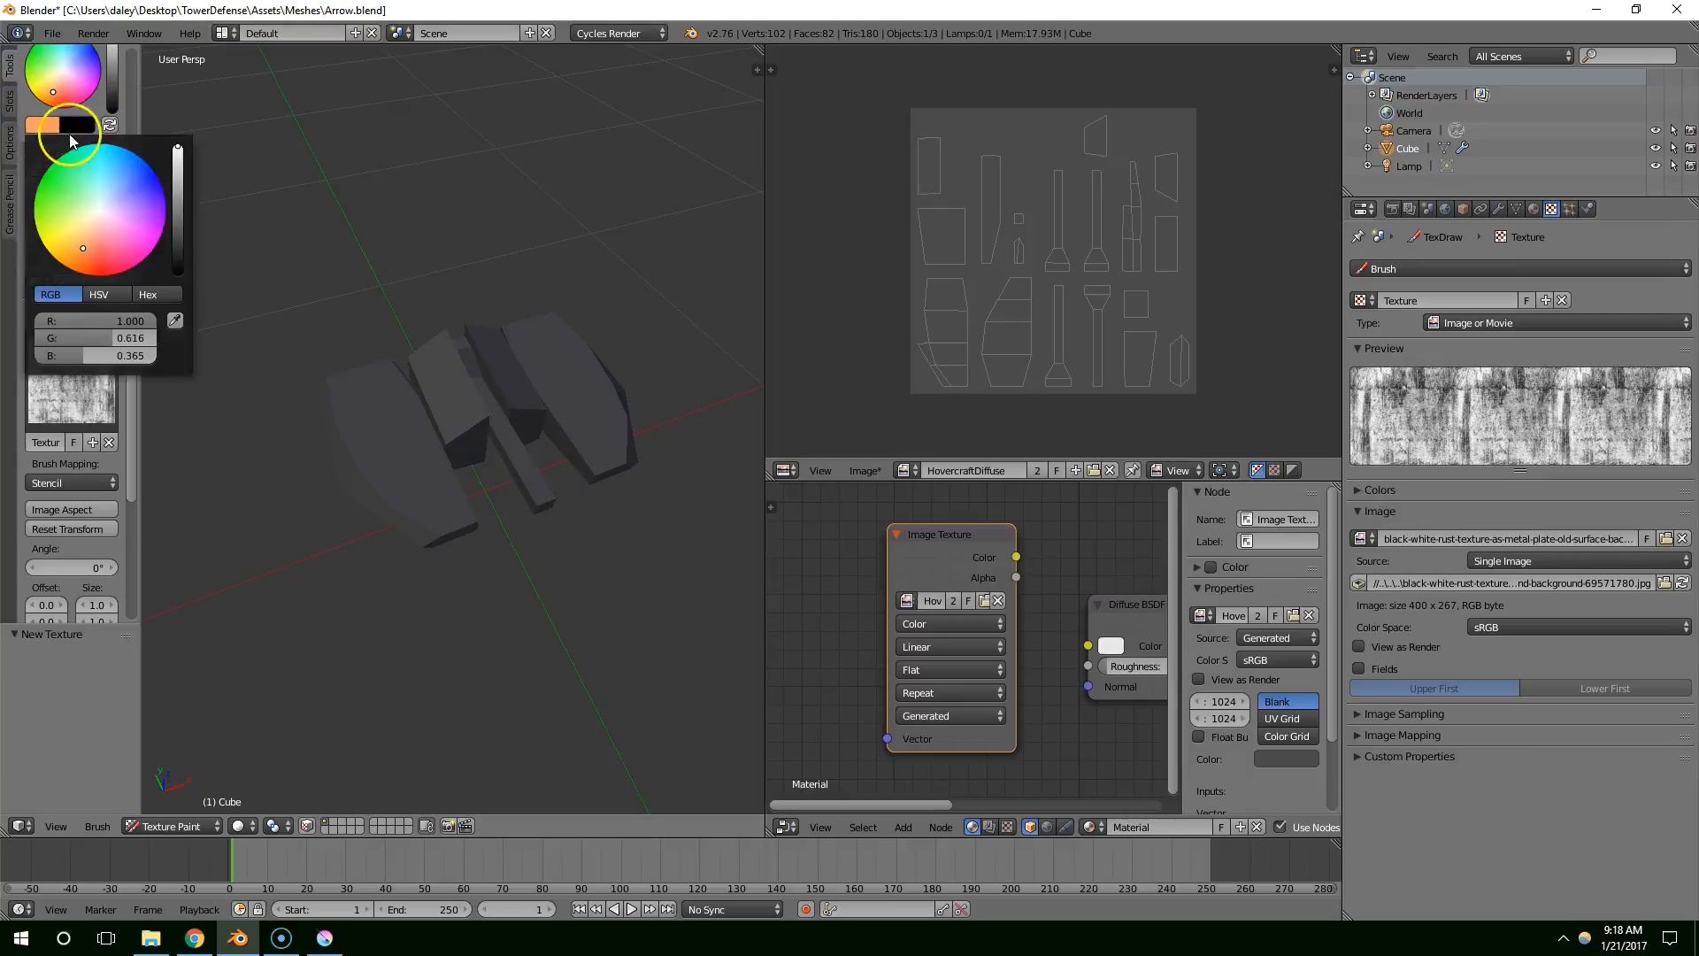
left_click(43, 125)
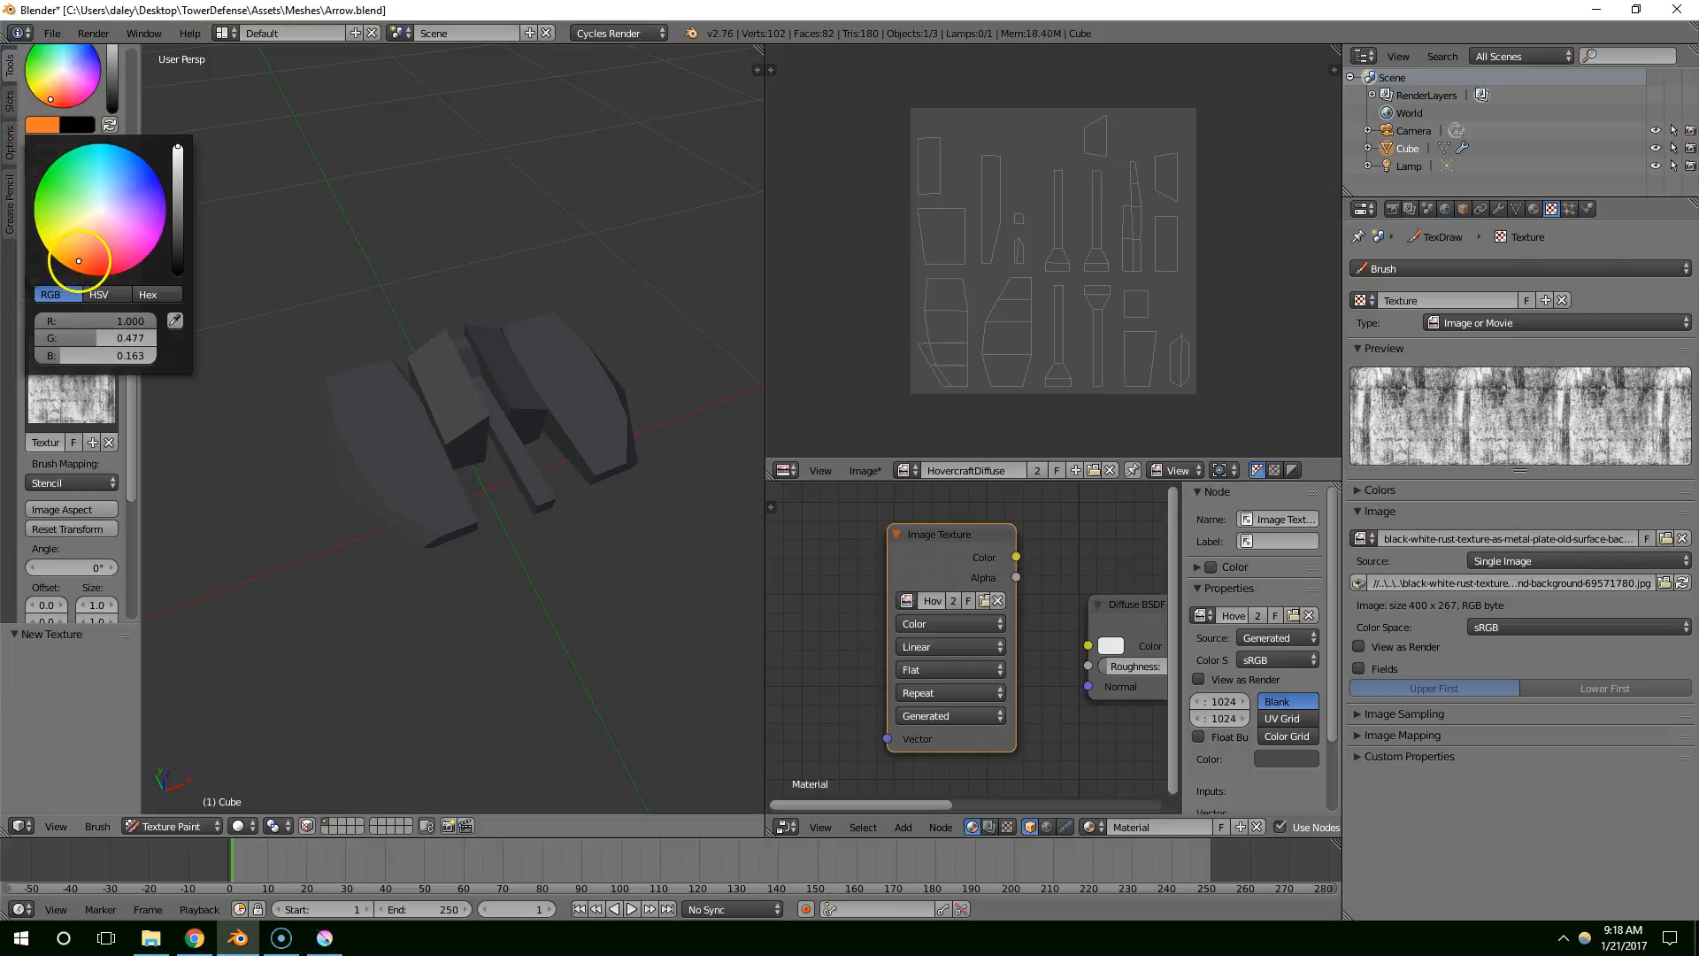
Try an orange brush stroke on the hovercraft and undo it
mouse_move(419, 395)
left_mouse_down()
mouse_move(349, 383)
mouse_move(334, 498)
mouse_move(417, 462)
left_mouse_up()
mouse_move(453, 480)
right_mouse_down()
mouse_move(326, 432)
mouse_move(189, 347)
right_mouse_up()
scroll(403, 368, "up", 2)
mouse_move(402, 368)
middle_mouse_down()
mouse_move(529, 342)
mouse_move(570, 287)
mouse_move(413, 349)
middle_mouse_up()
key("ctrl+z")
Move the stencil over the hovercraft's wing and paint an orange rust patch through it
right_click_drag(185, 327, 377, 415)
scroll(375, 342, "up", 2)
mouse_move(378, 340)
middle_mouse_down()
mouse_move(438, 321)
mouse_move(410, 328)
middle_mouse_up()
mouse_move(347, 325)
left_mouse_down()
mouse_move(315, 376)
mouse_move(347, 375)
left_mouse_up()
right_click_drag(383, 373, 248, 319)
middle_click_drag(382, 336, 412, 332)
right_click_drag(182, 241, 377, 150)
scroll(377, 151, "up", 2)
Reposition and resize the stencil beside the hovercraft, and undo the orange paint on the wings
right_click_drag(398, 263, 429, 471)
right_click_drag(438, 468, 349, 372, "shift")
scroll(596, 316, "down", 3)
right_click_drag(580, 242, 612, 168)
middle_click_drag(612, 167, 569, 133)
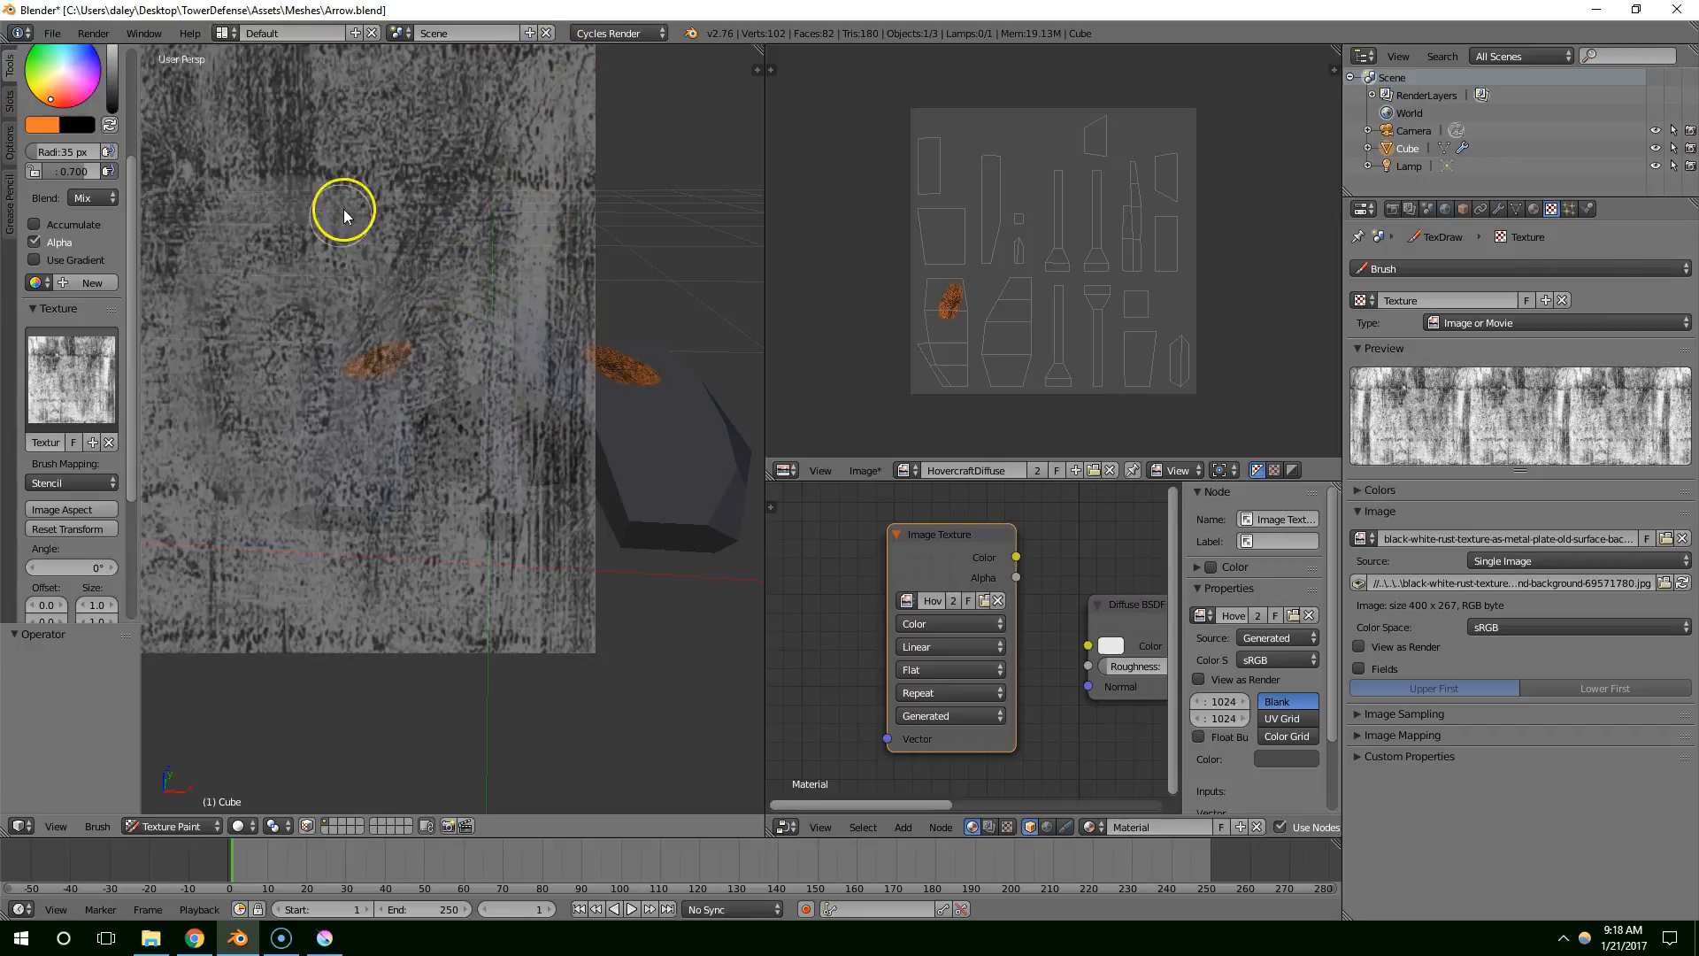
middle_click_drag(629, 280, 299, 283)
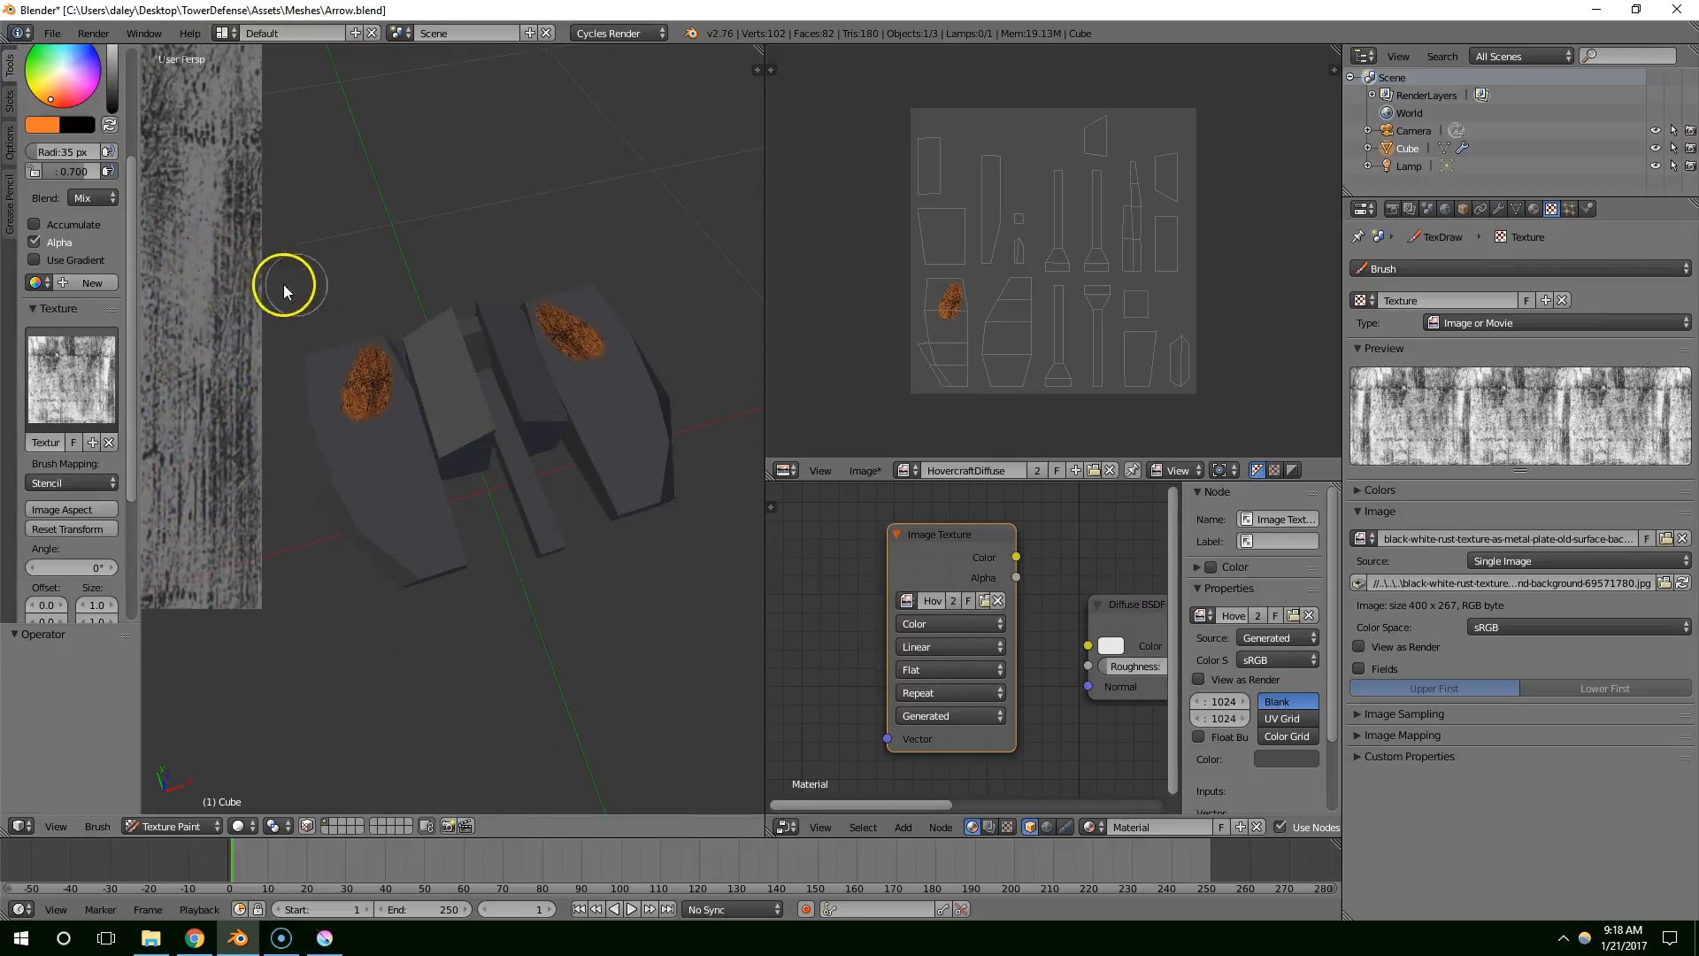
right_click_drag(296, 296, 345, 414, "shift")
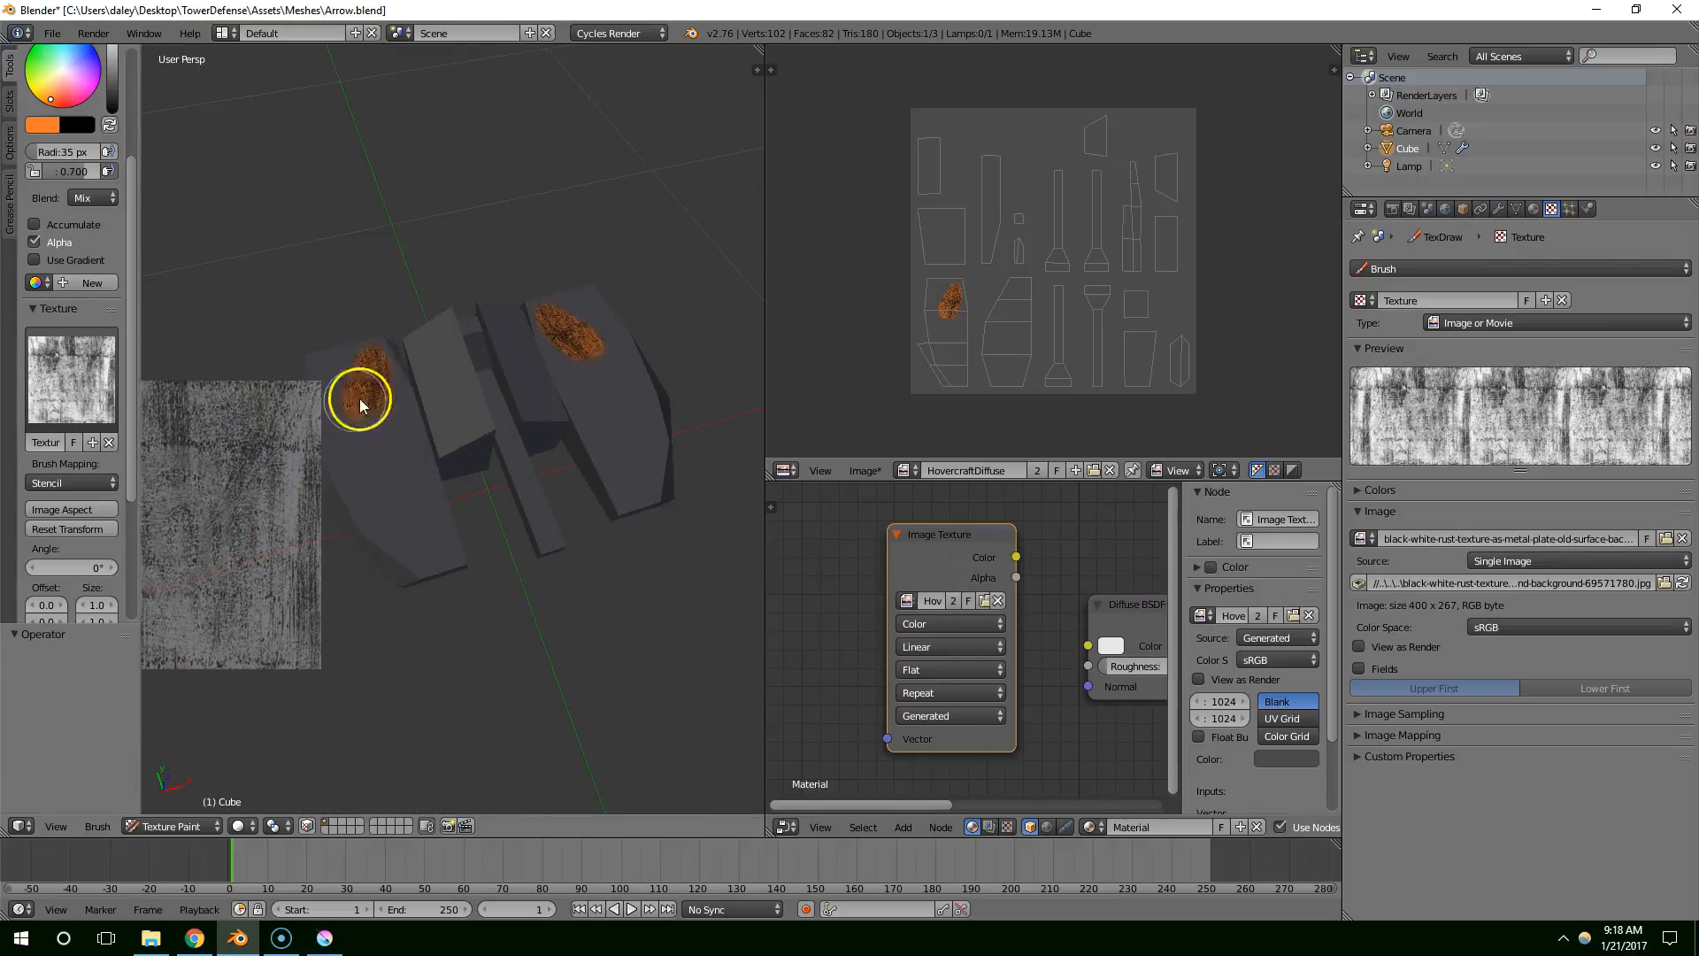
key("ctrl+z")
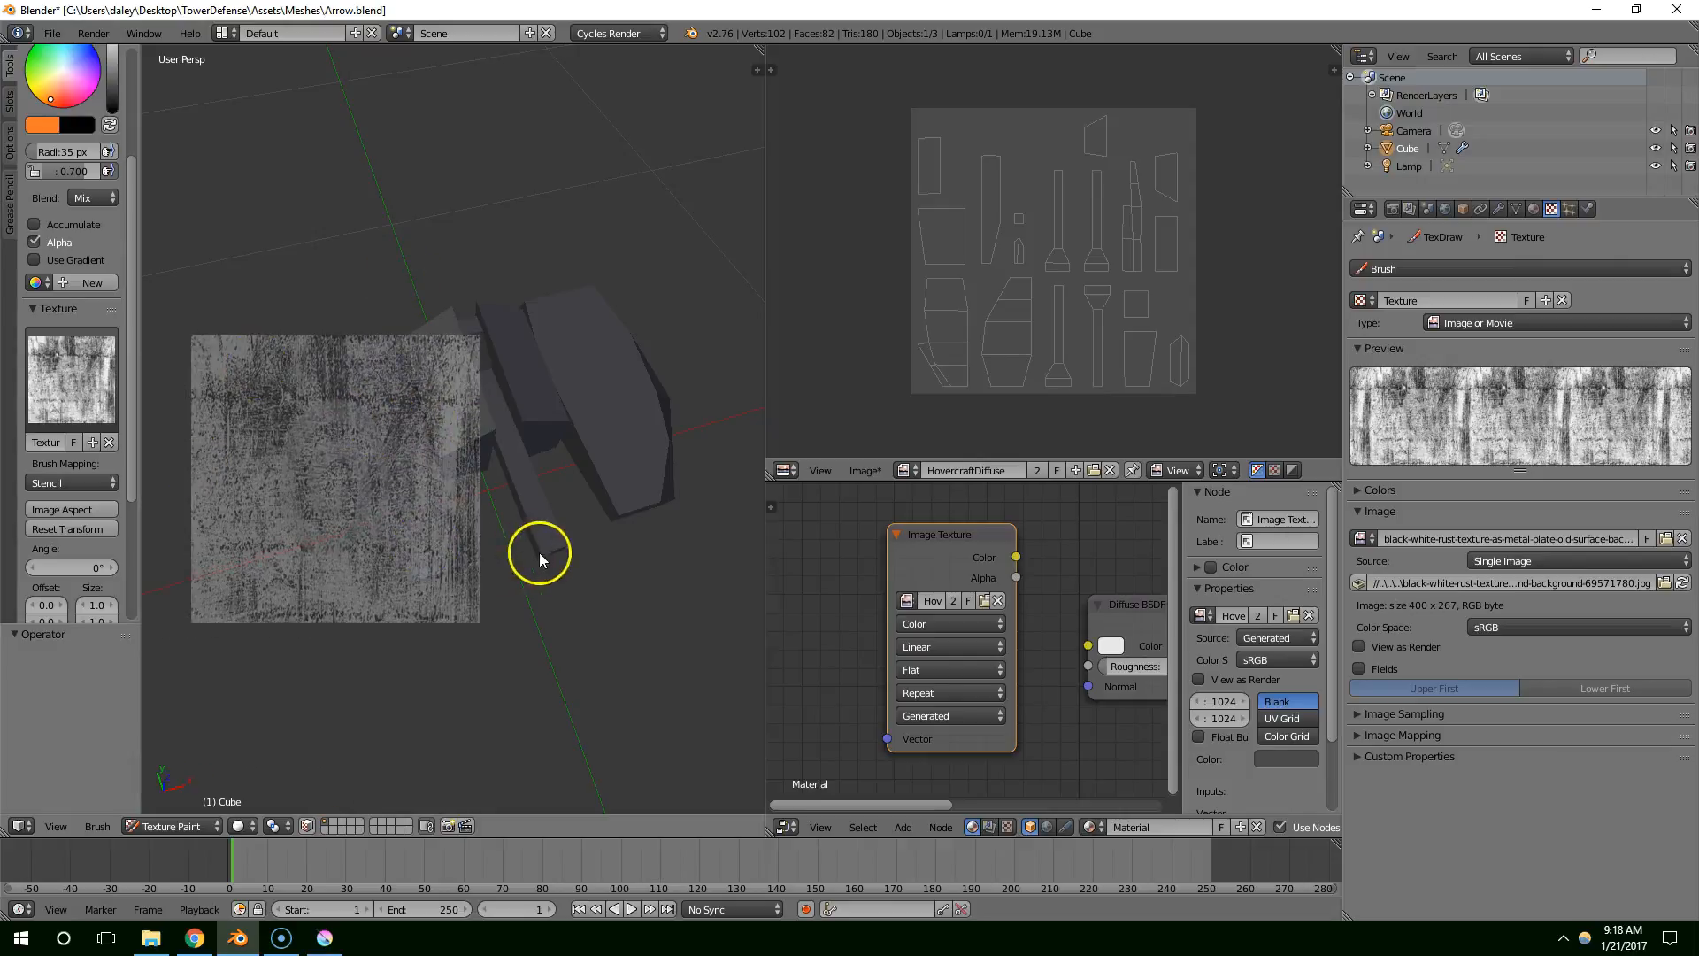
right_click_drag(524, 554, 508, 495)
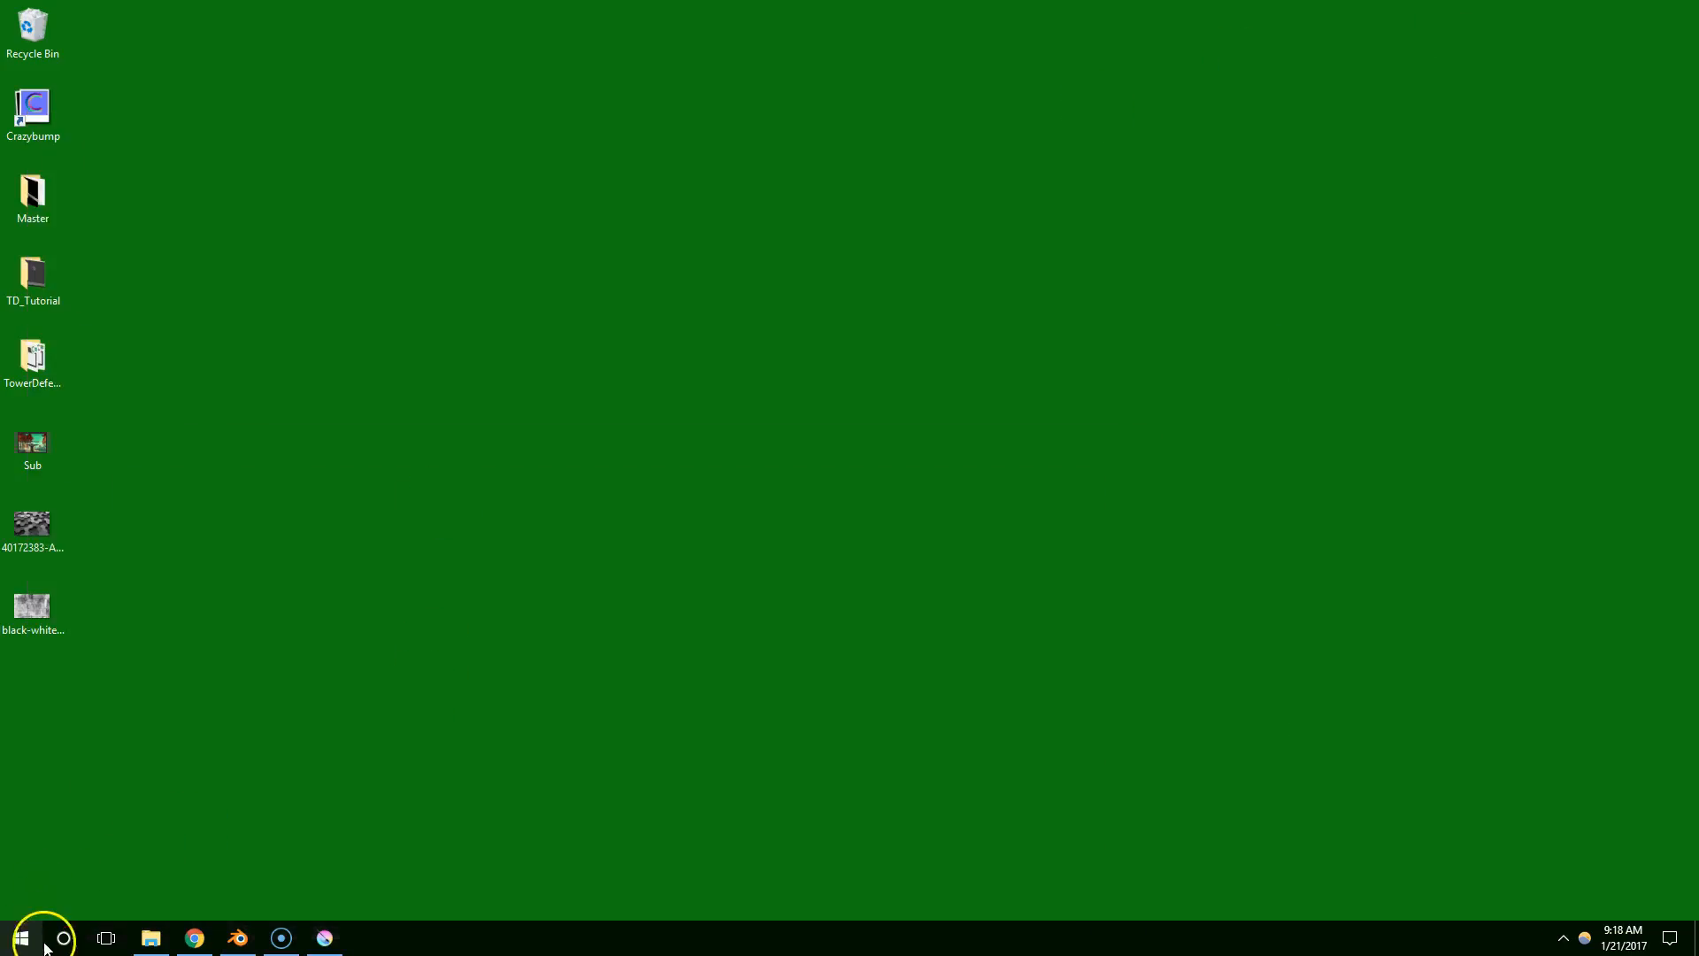
Switch to Krita from the desktop
left_click(35, 942)
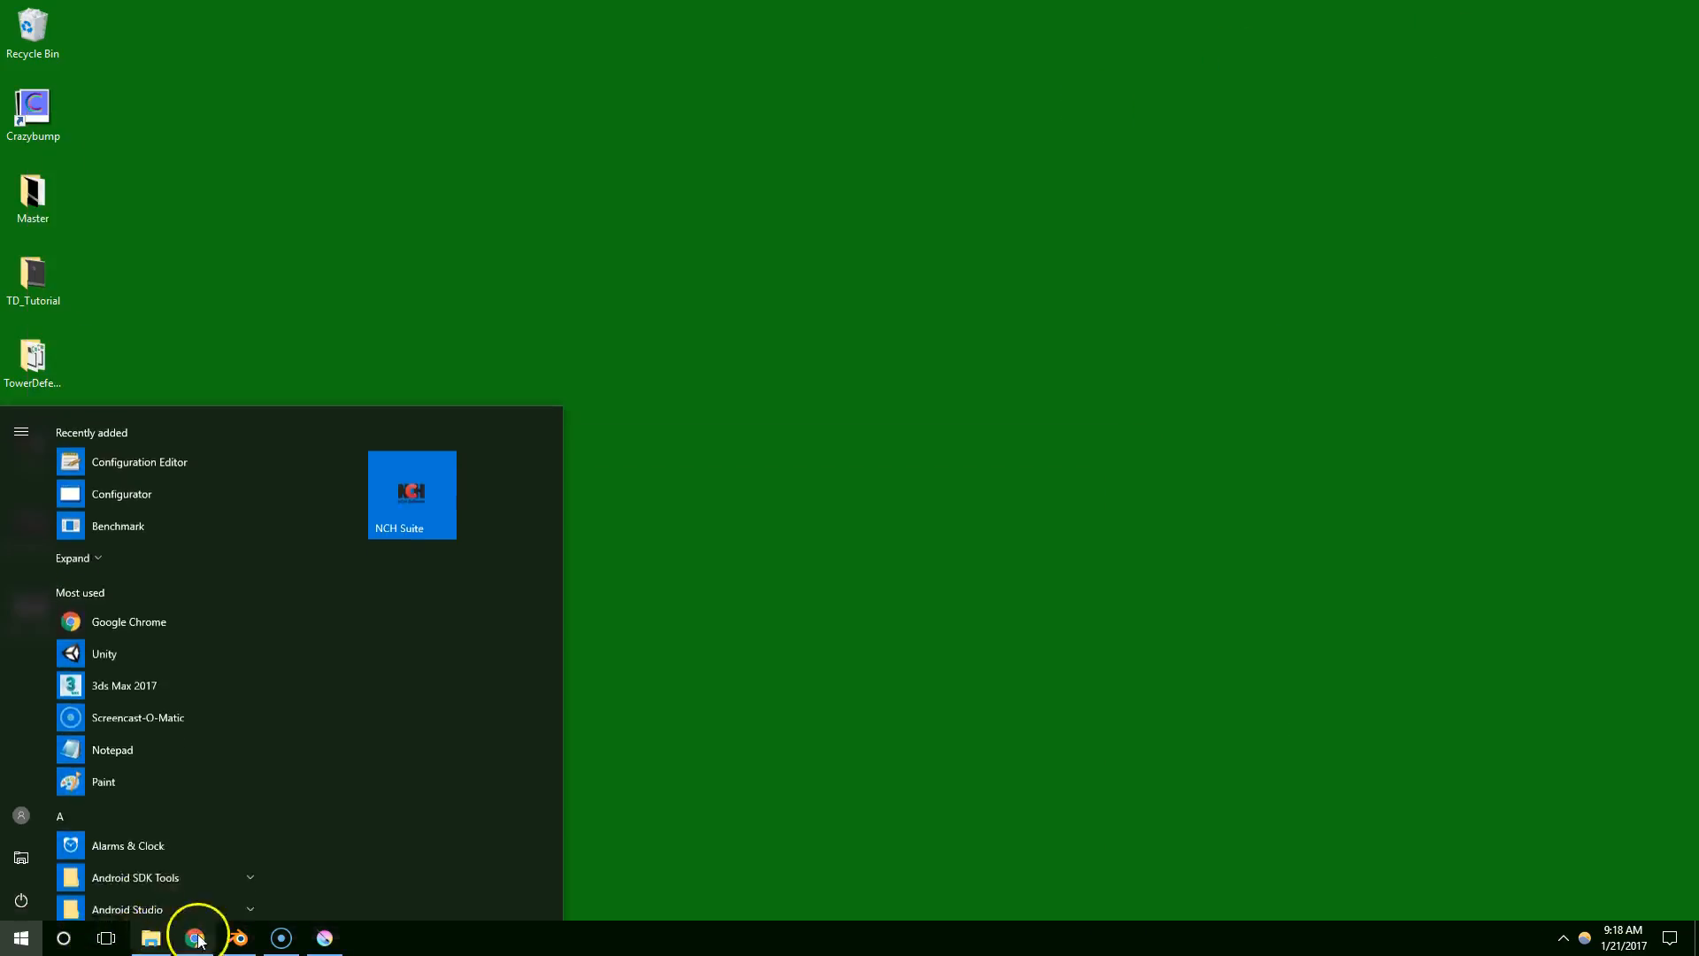
left_click(326, 948)
left_click(16, 29)
left_click(36, 57)
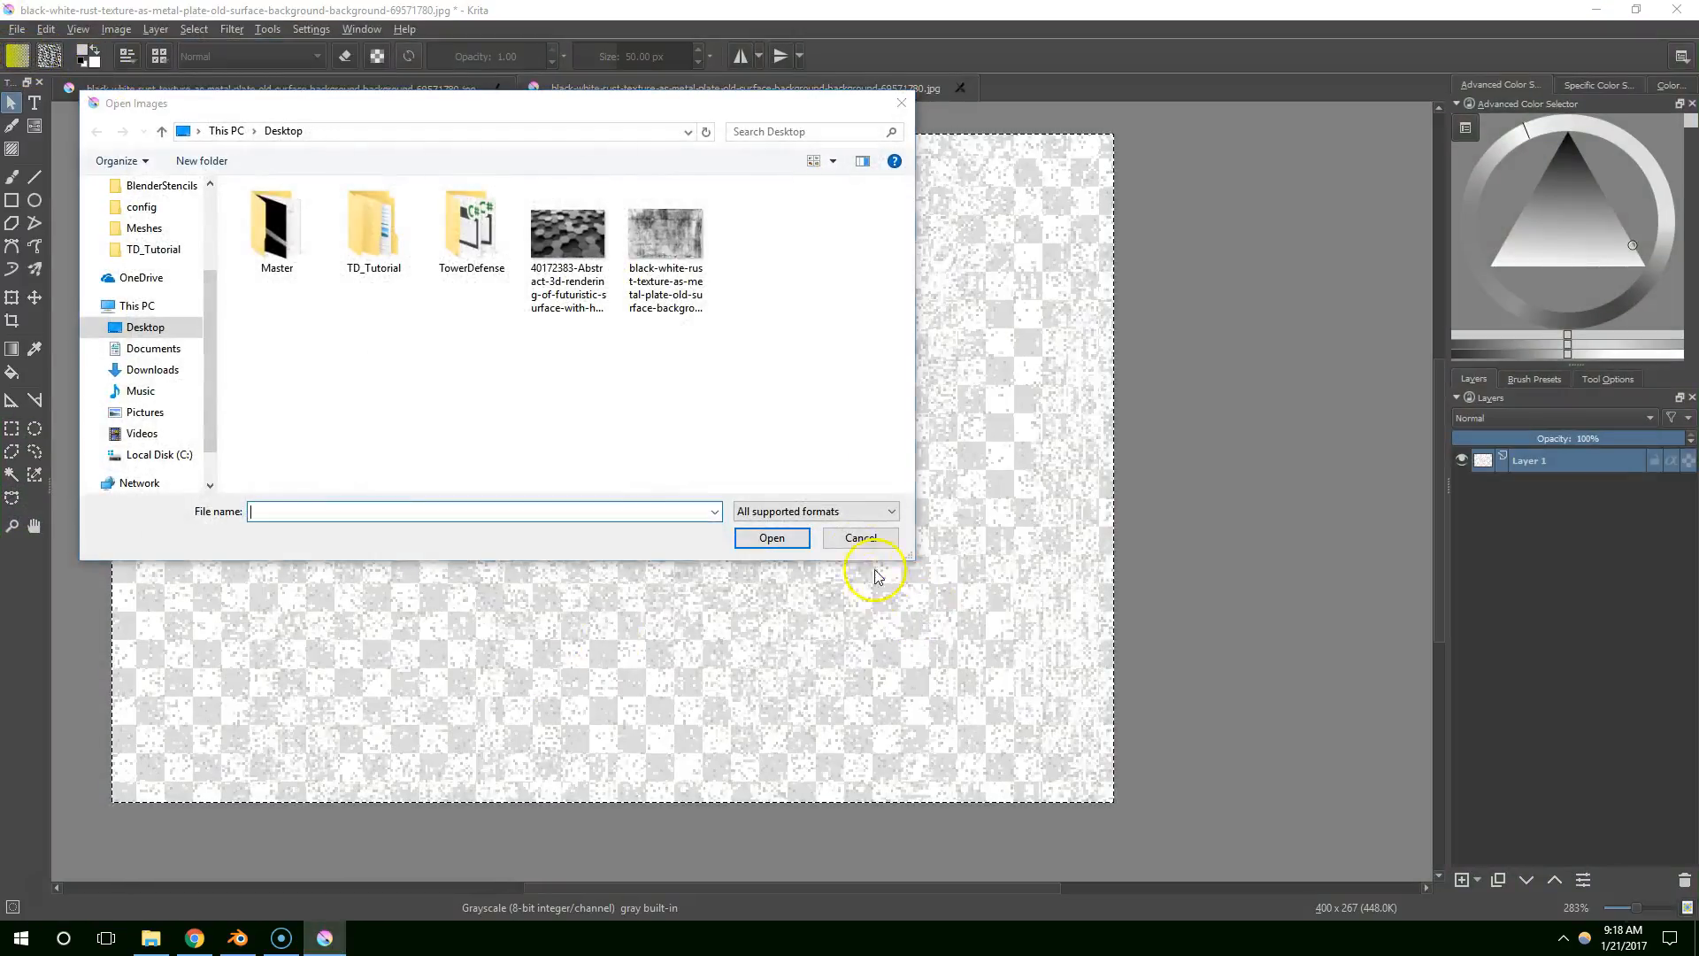
left_click(865, 532)
left_click(17, 29)
left_click(25, 51)
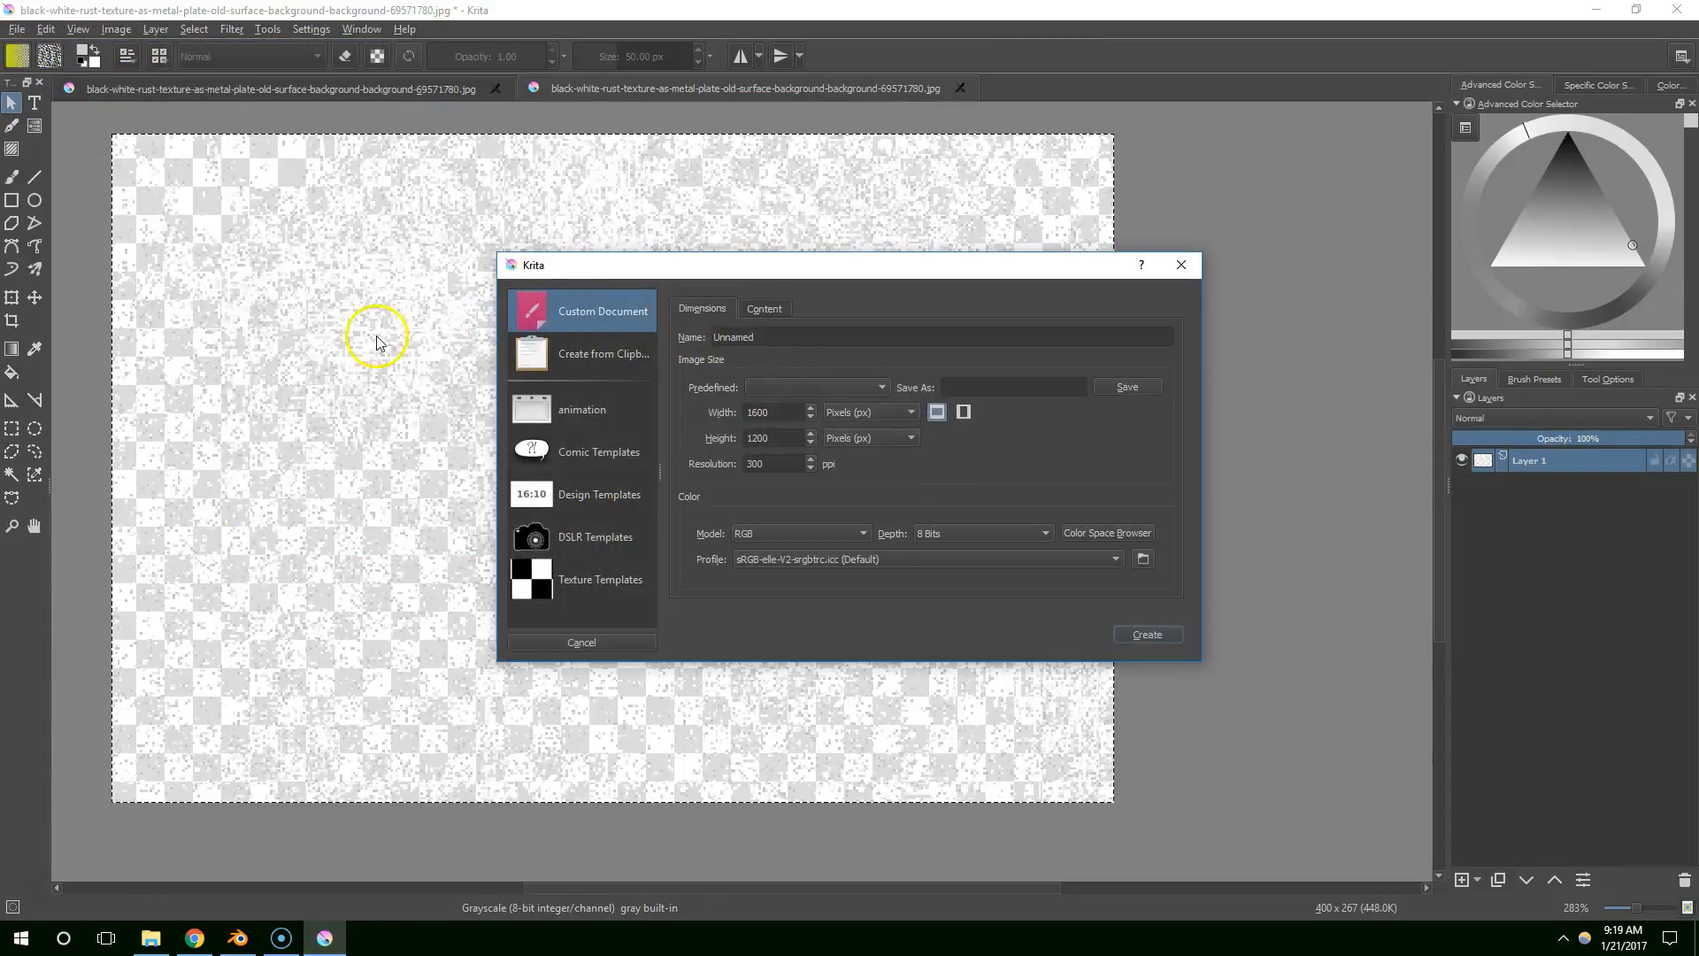
left_click_drag(823, 269, 880, 278)
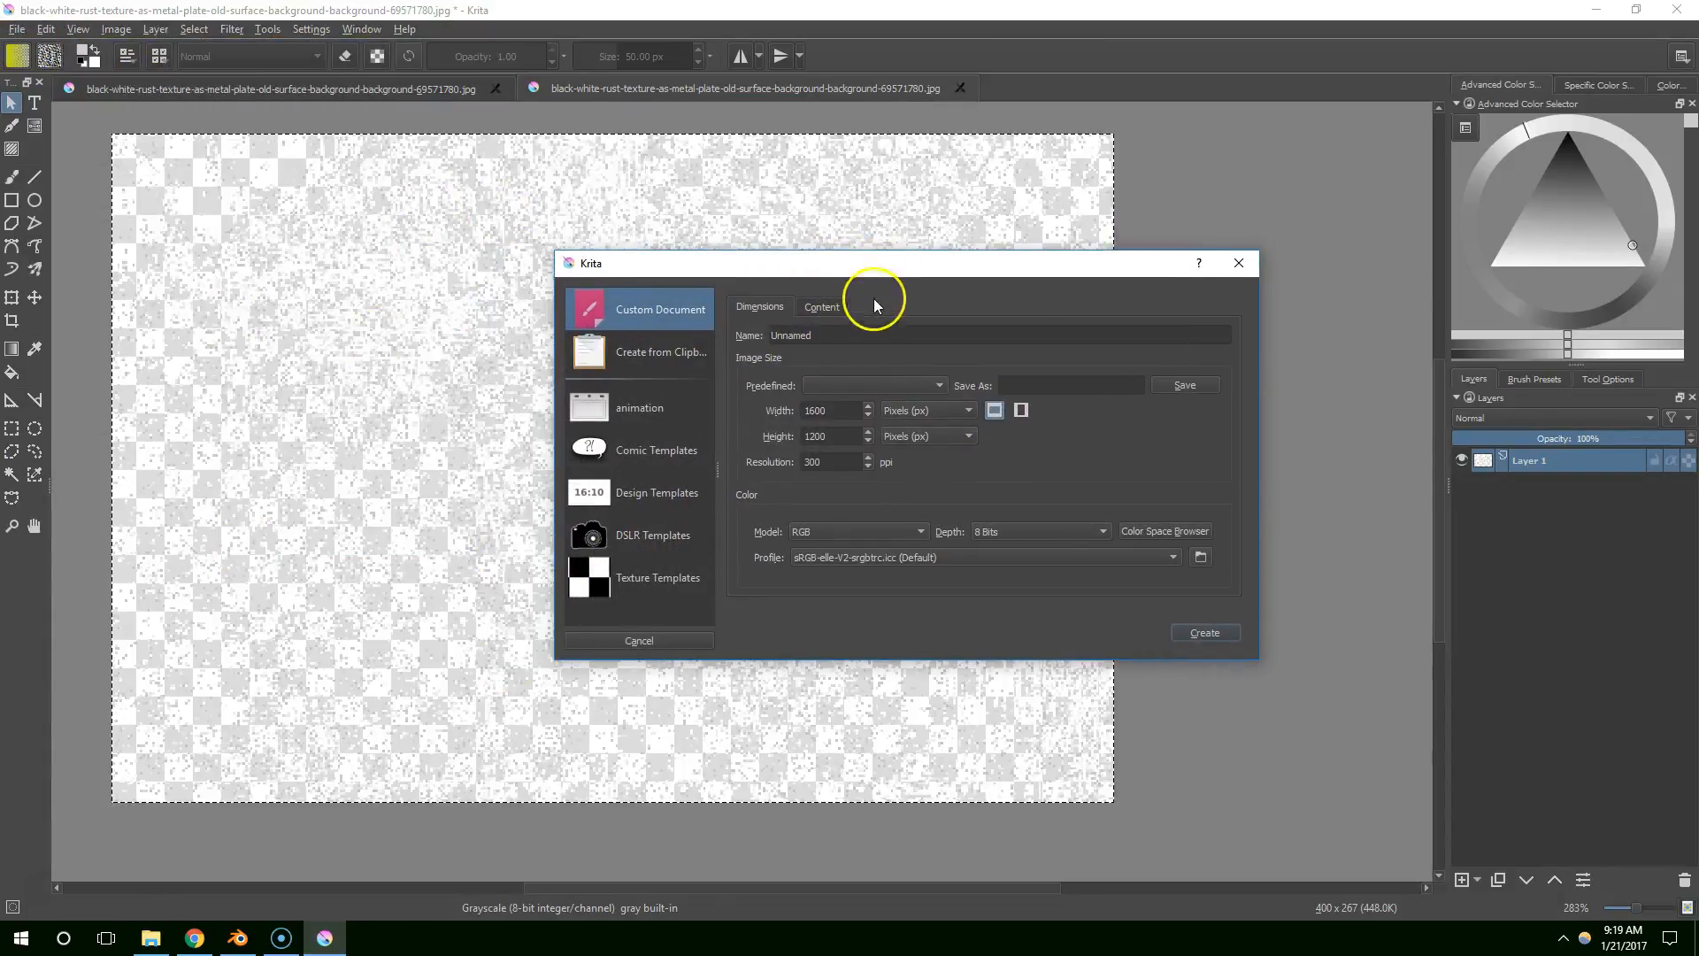
left_click(1238, 263)
Close Krita, discarding the changes to both open rust texture documents
left_click(1677, 9)
left_click(949, 500)
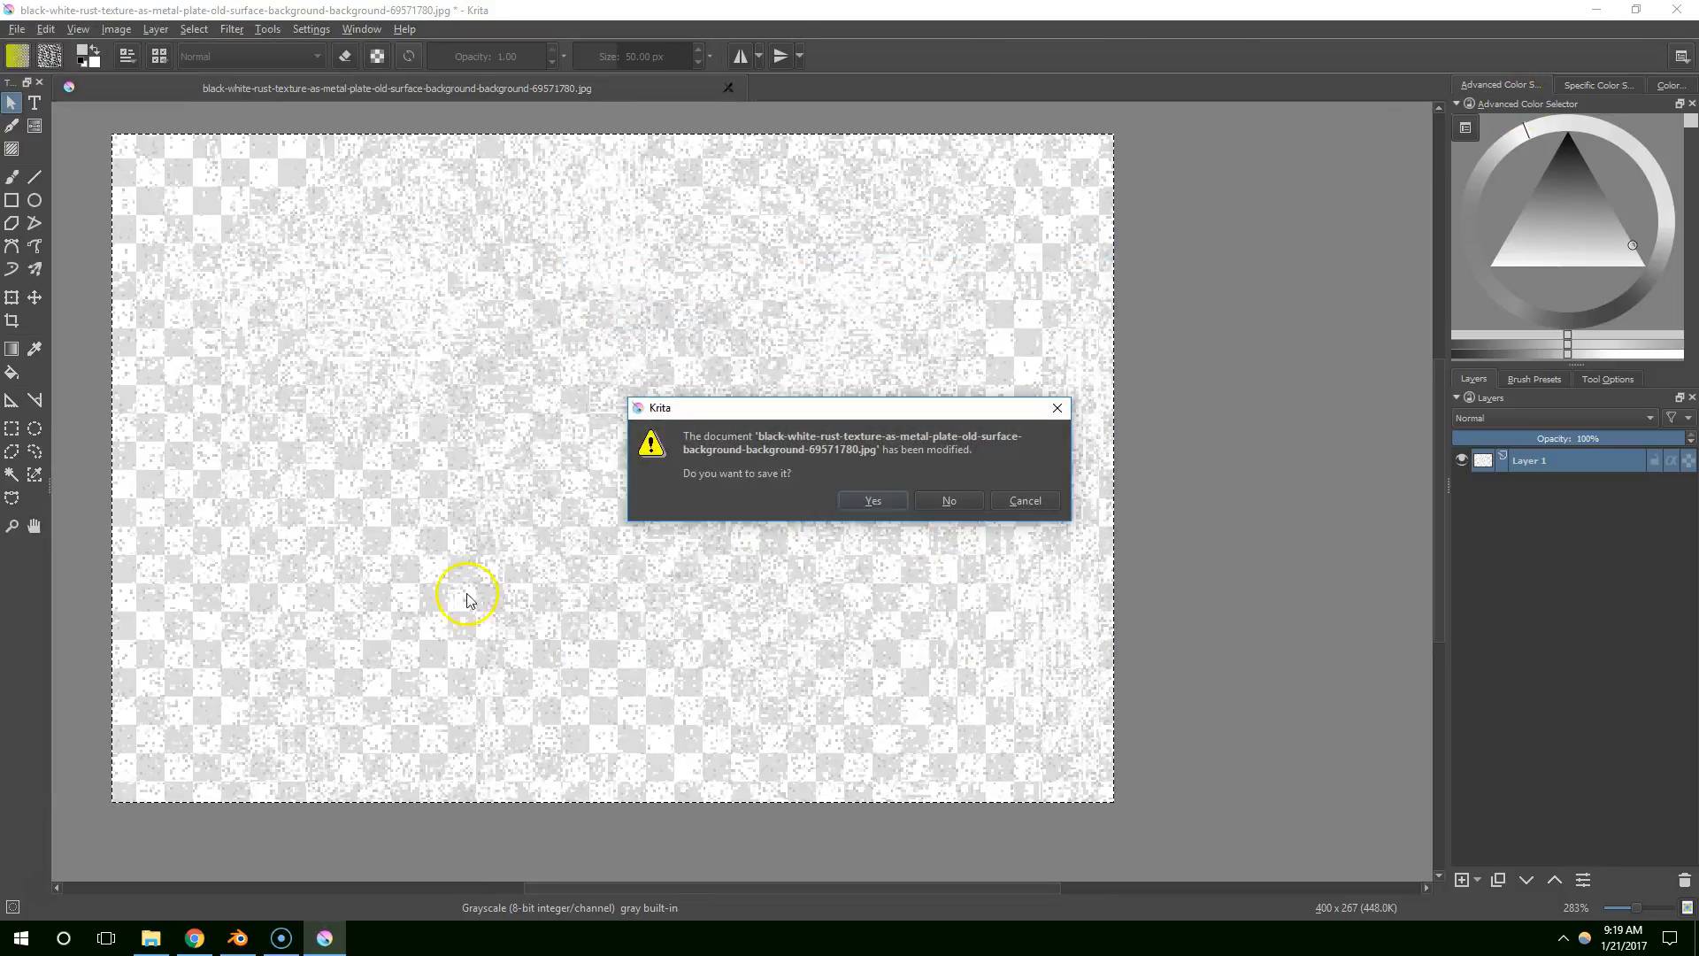
left_click(938, 503)
Find Krita through the system search and launch it again
left_click(17, 940)
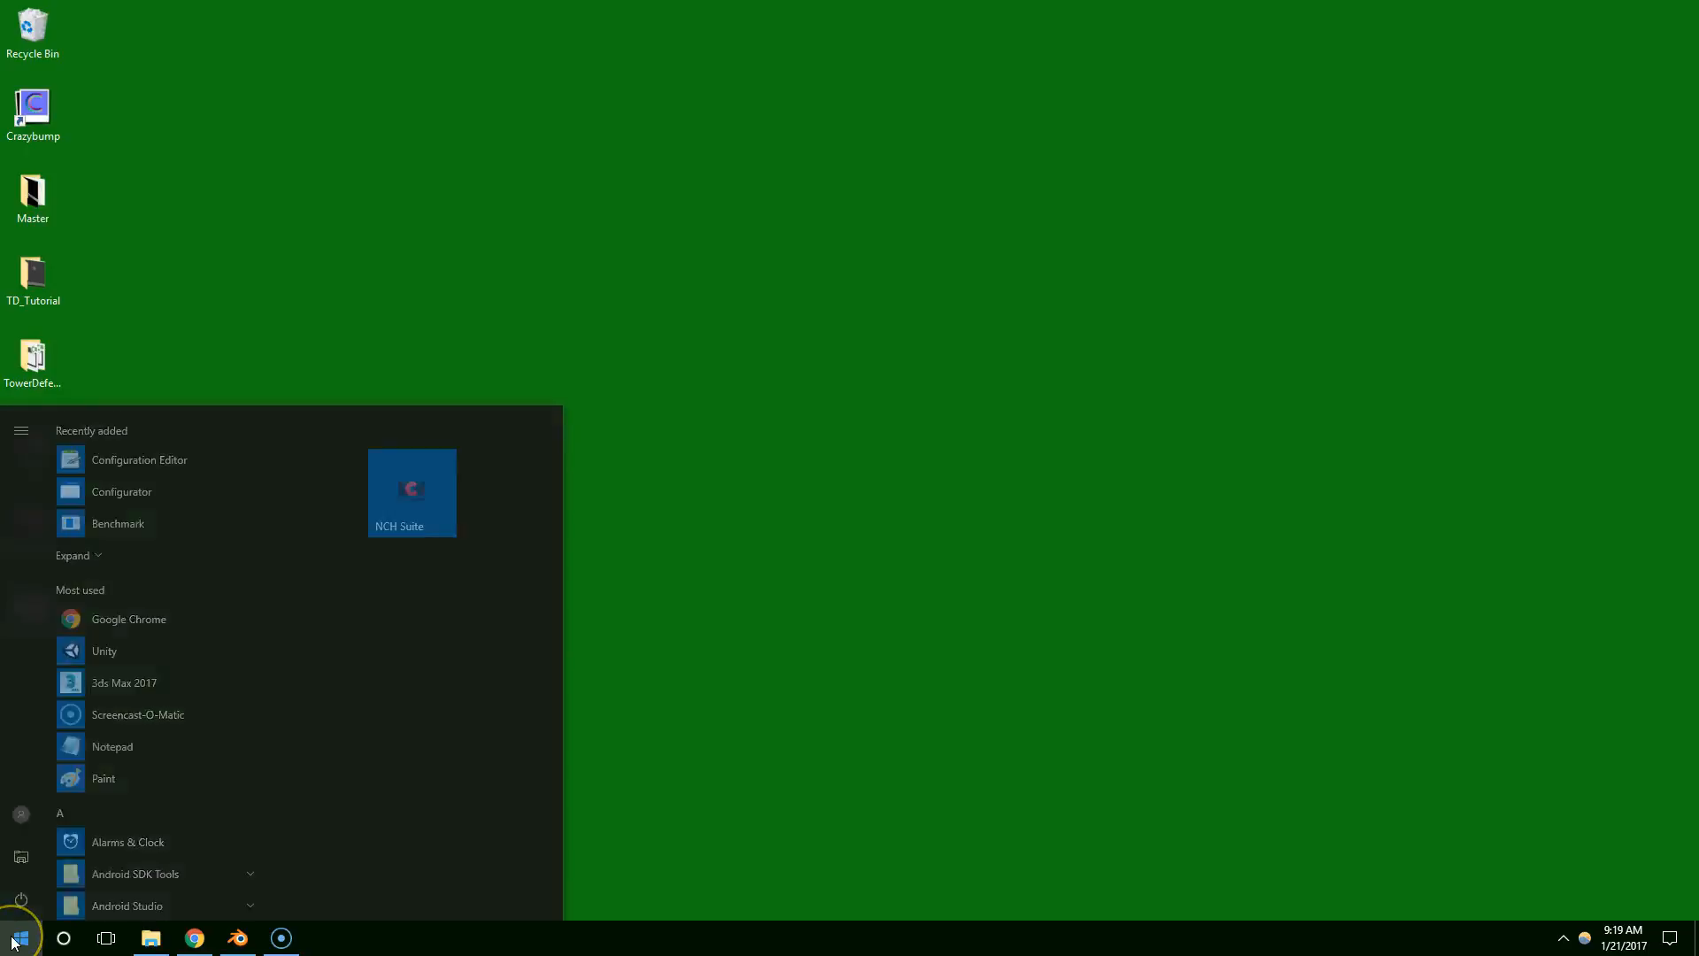
type("krit")
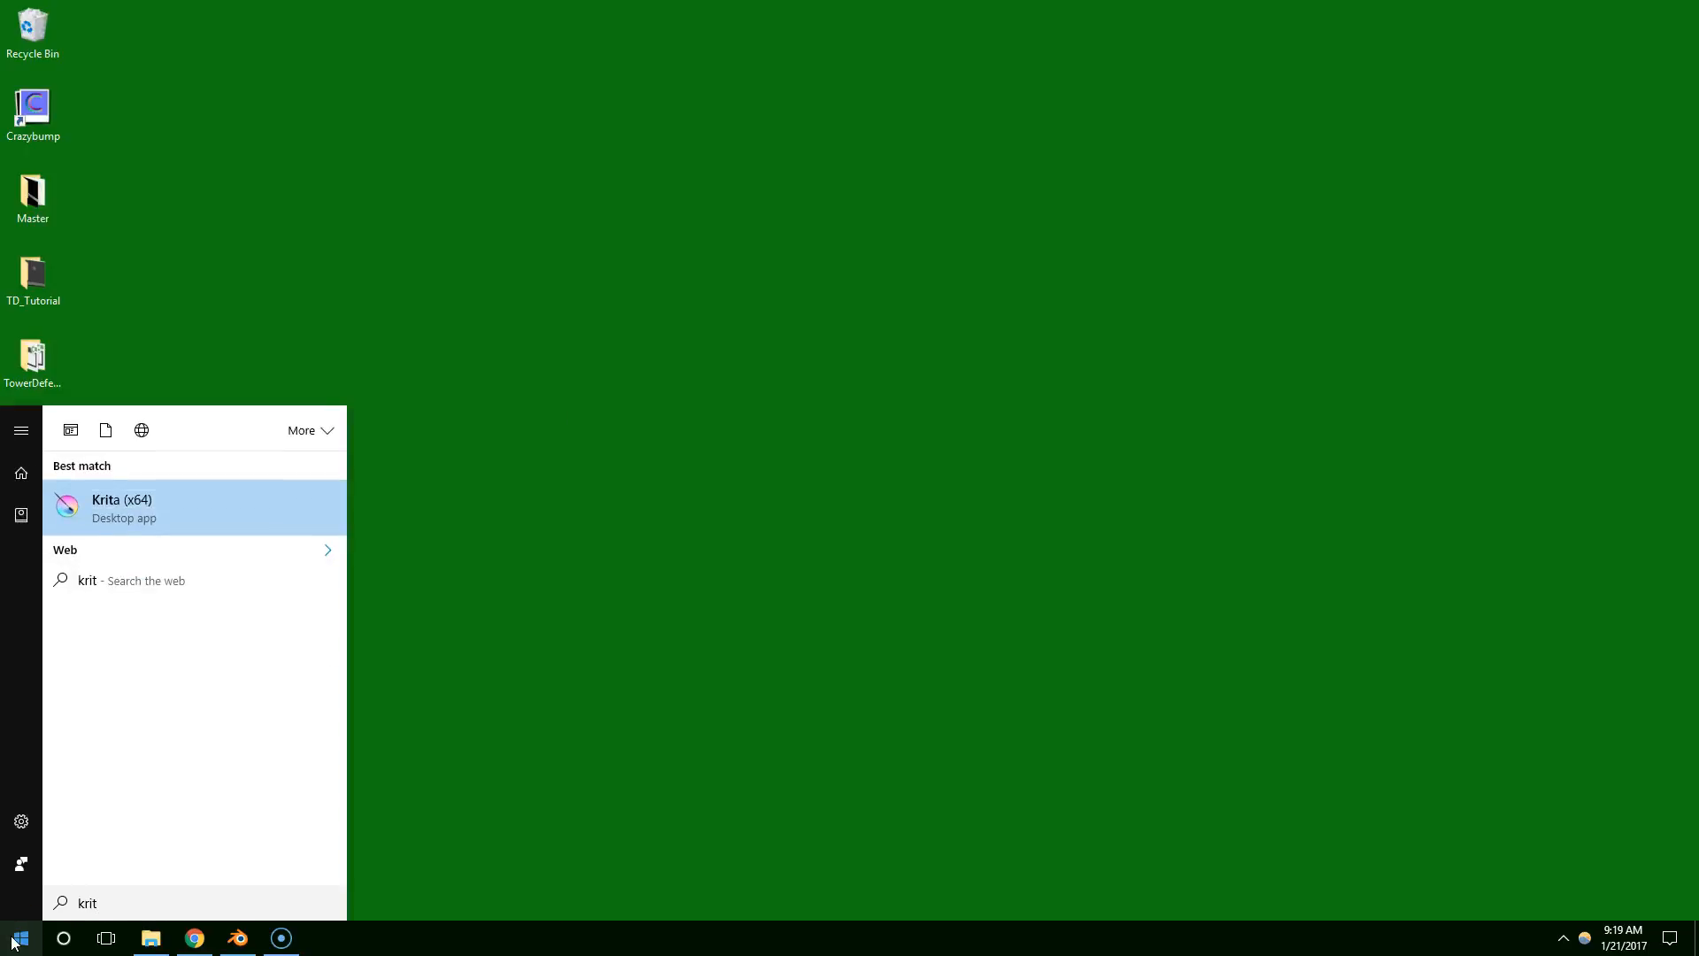
key("Return")
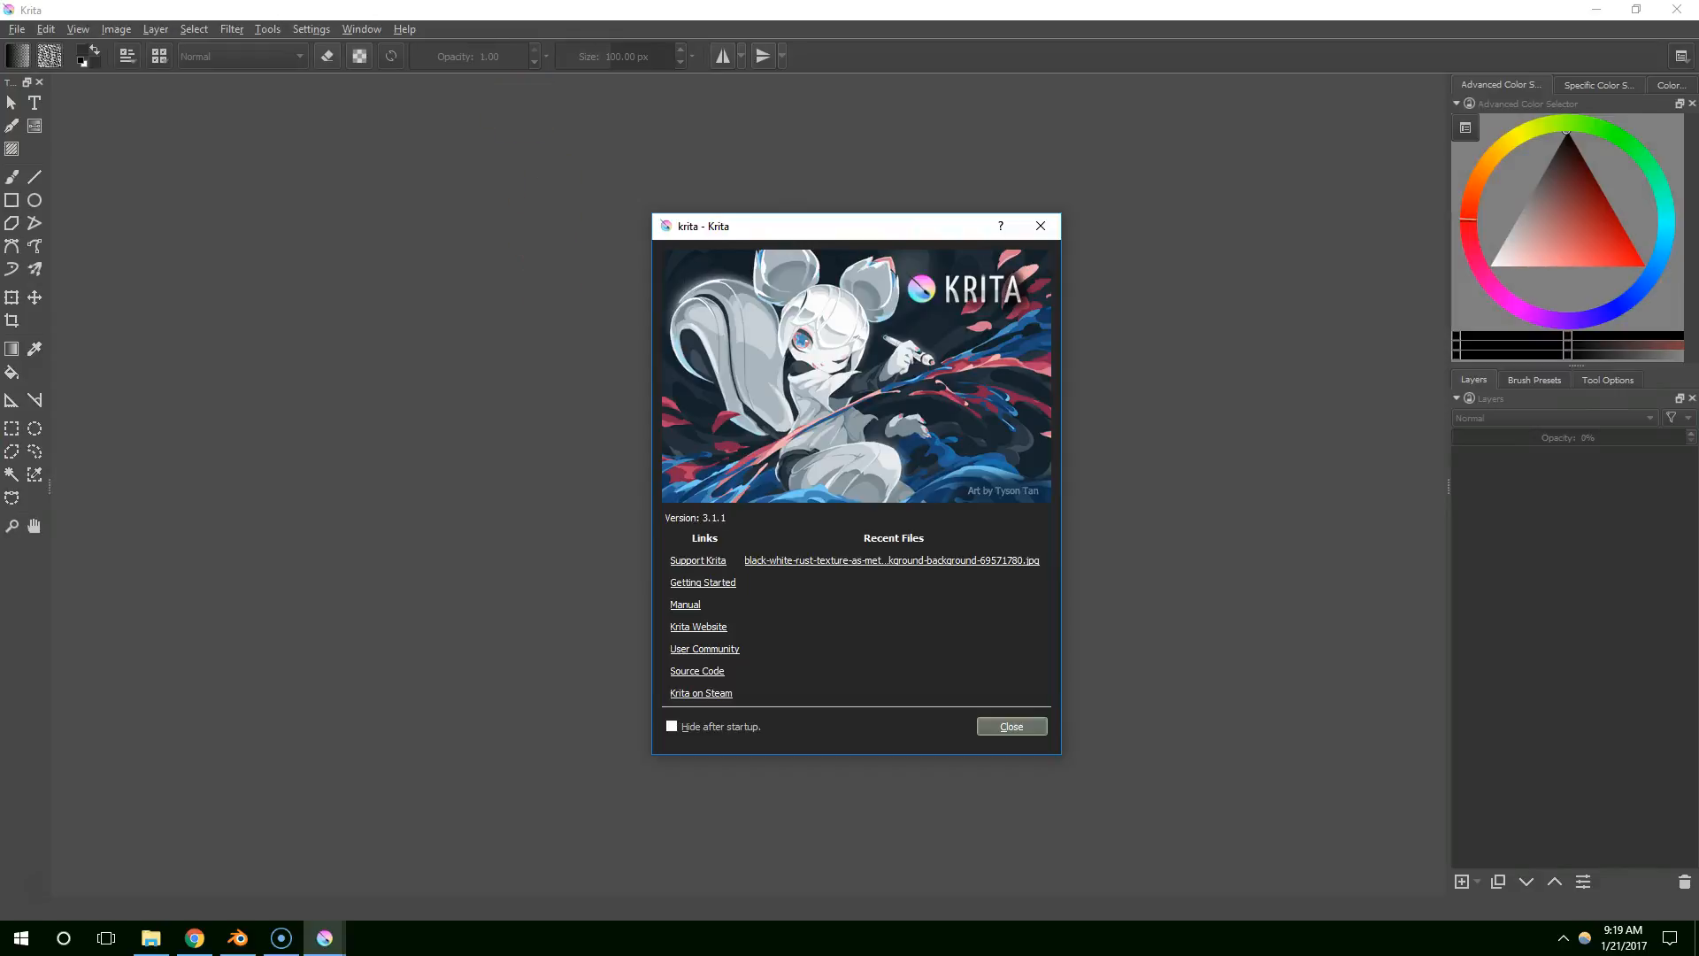
Load the black-white-rust-texture JPG from the desktop into Krita and maximize the window
left_click_drag(567, 9, 678, 143)
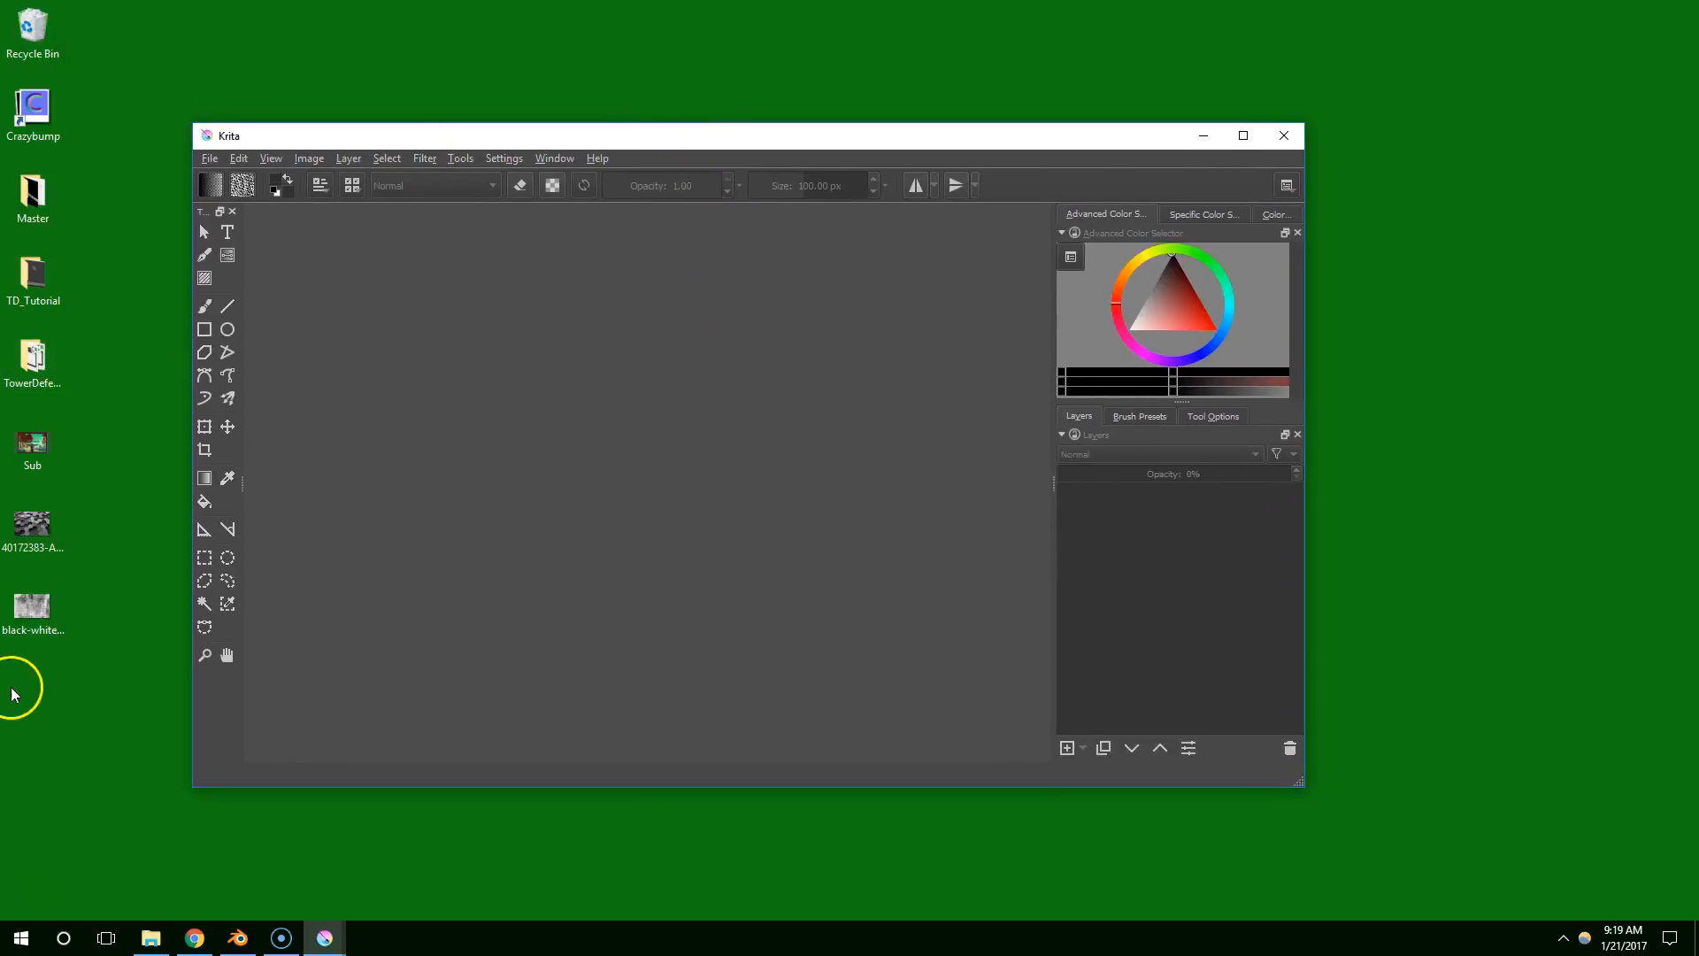
left_click_drag(44, 612, 433, 535)
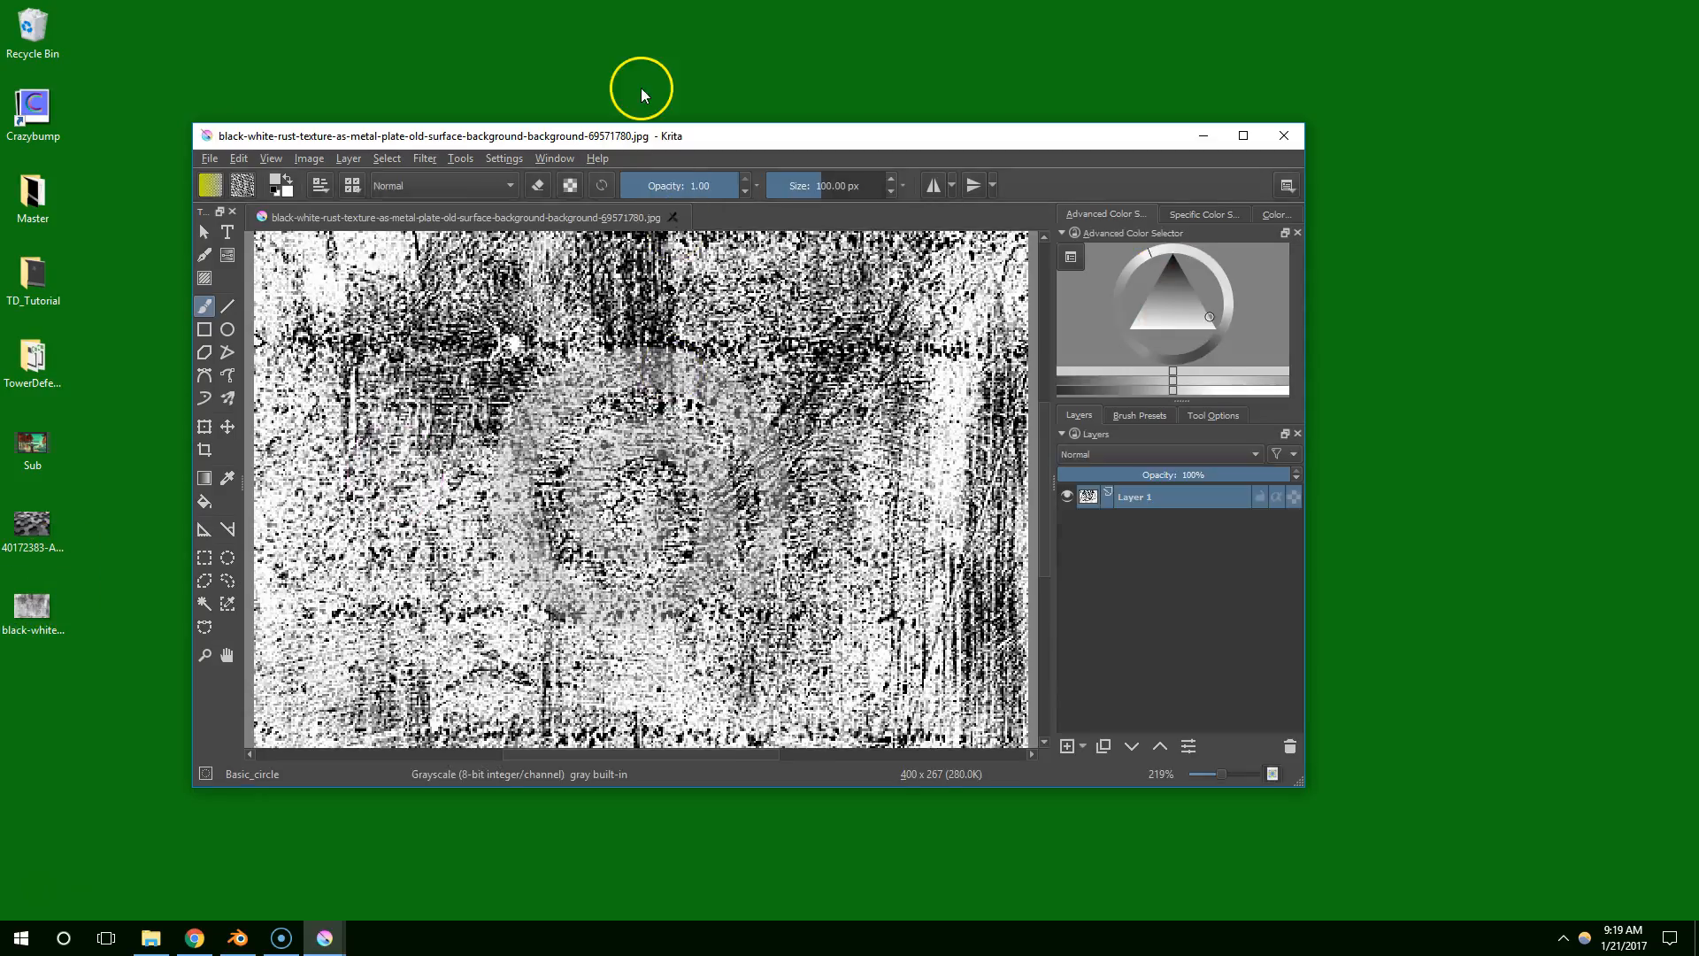
double_click(655, 141)
Select pixels of similar colour across the rust texture with the Similar Color Selection Tool
scroll(885, 400, "down", 1)
scroll(886, 403, "up", 1)
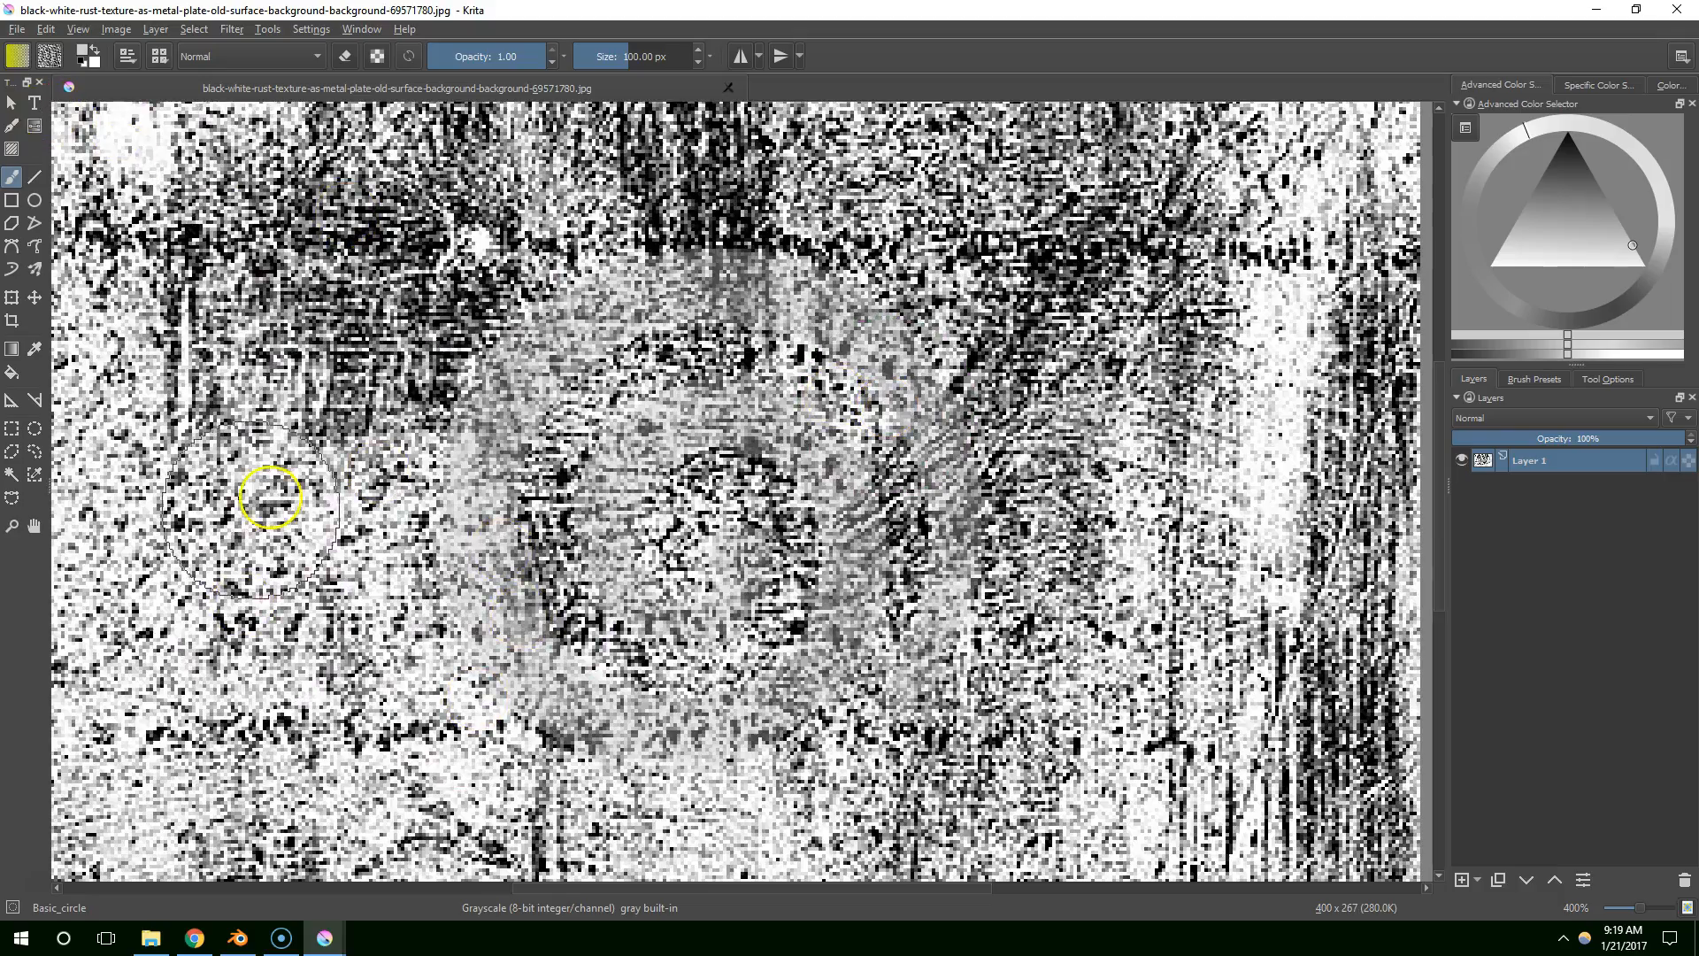
scroll(125, 390, "down", 1)
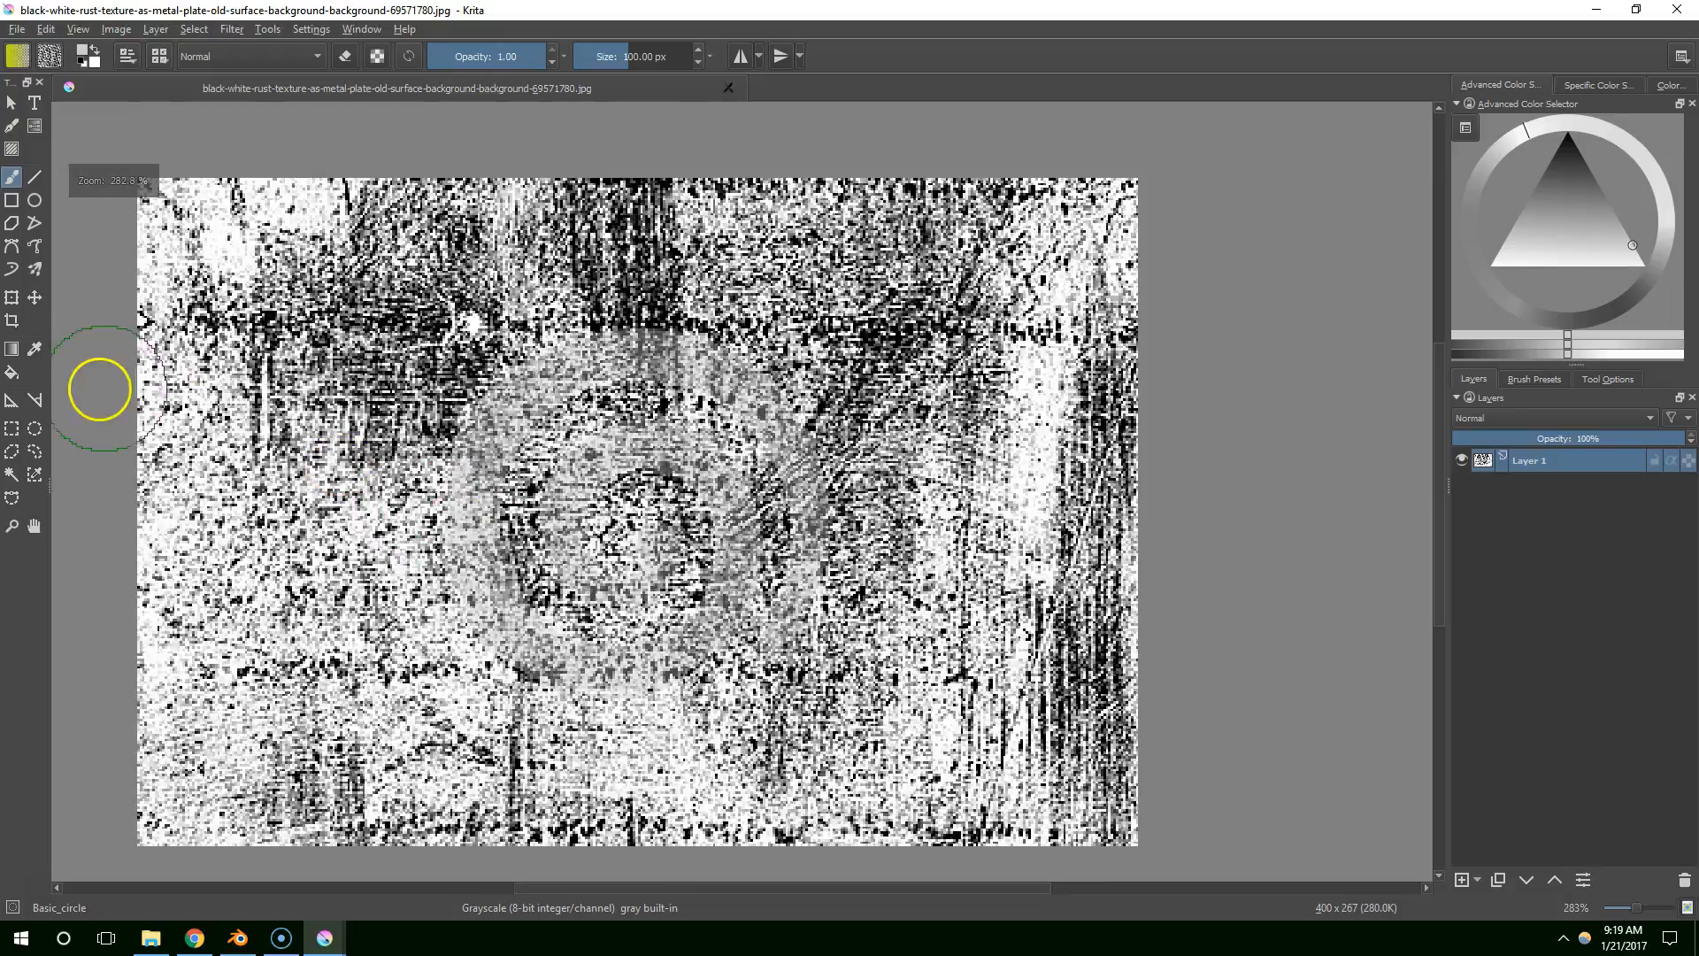
scroll(57, 486, "up", 1)
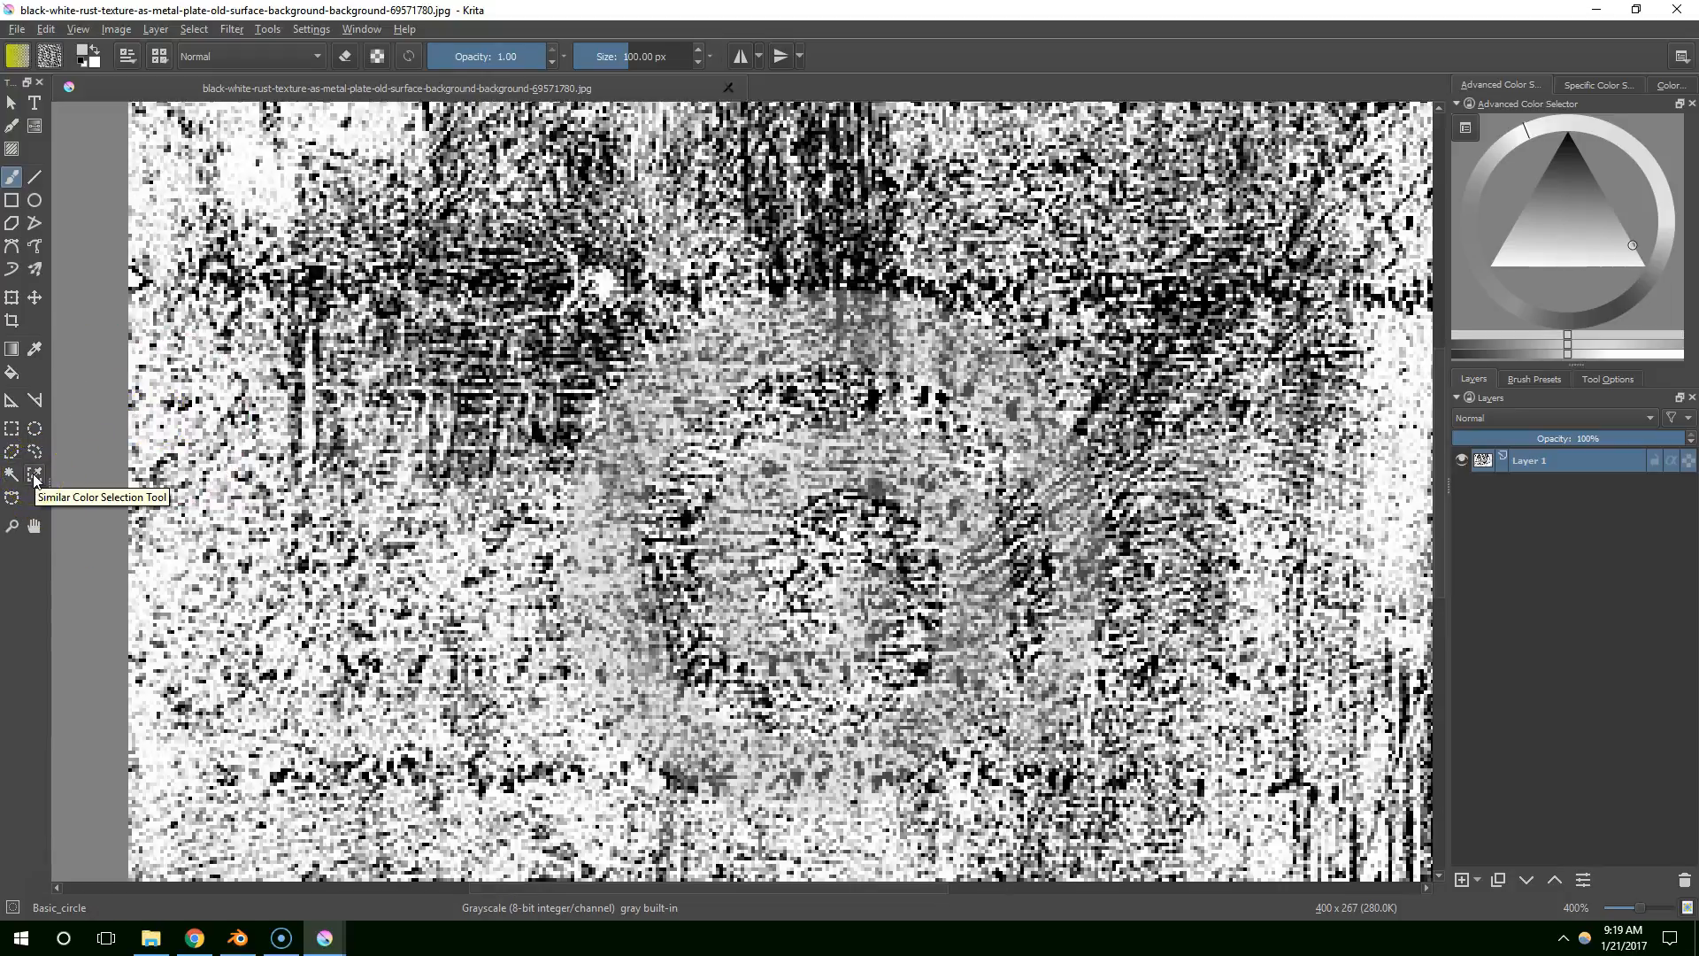
left_click(35, 478)
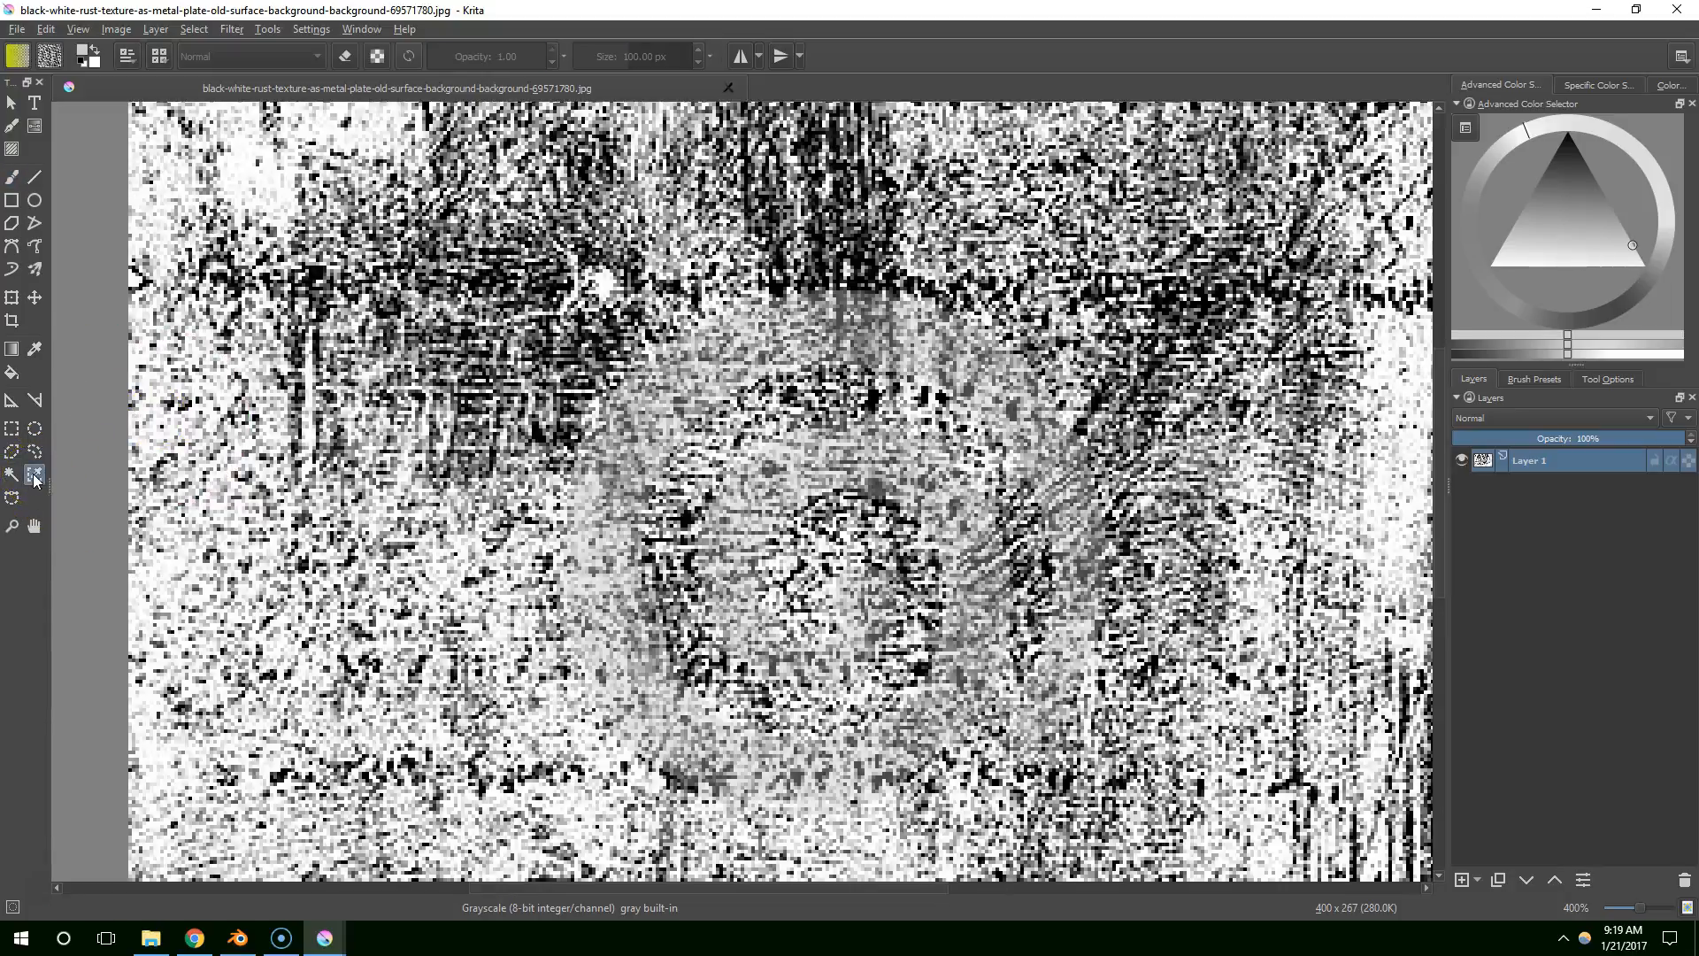
left_click(167, 567)
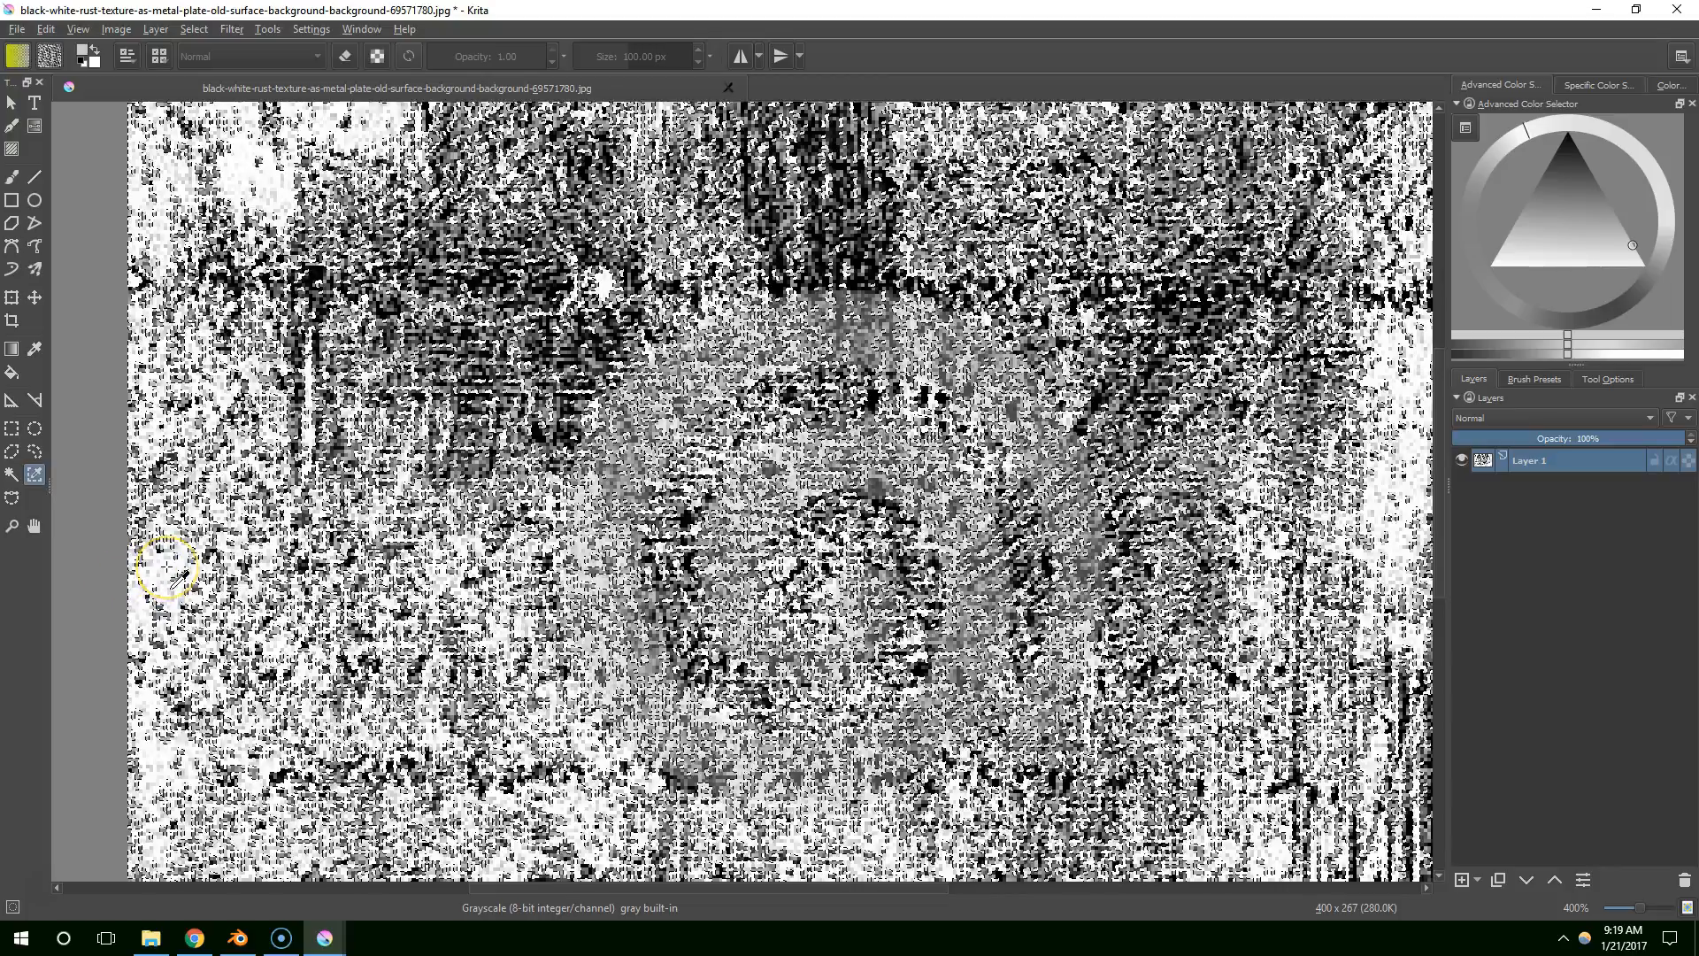
scroll(1254, 324, "down", 1)
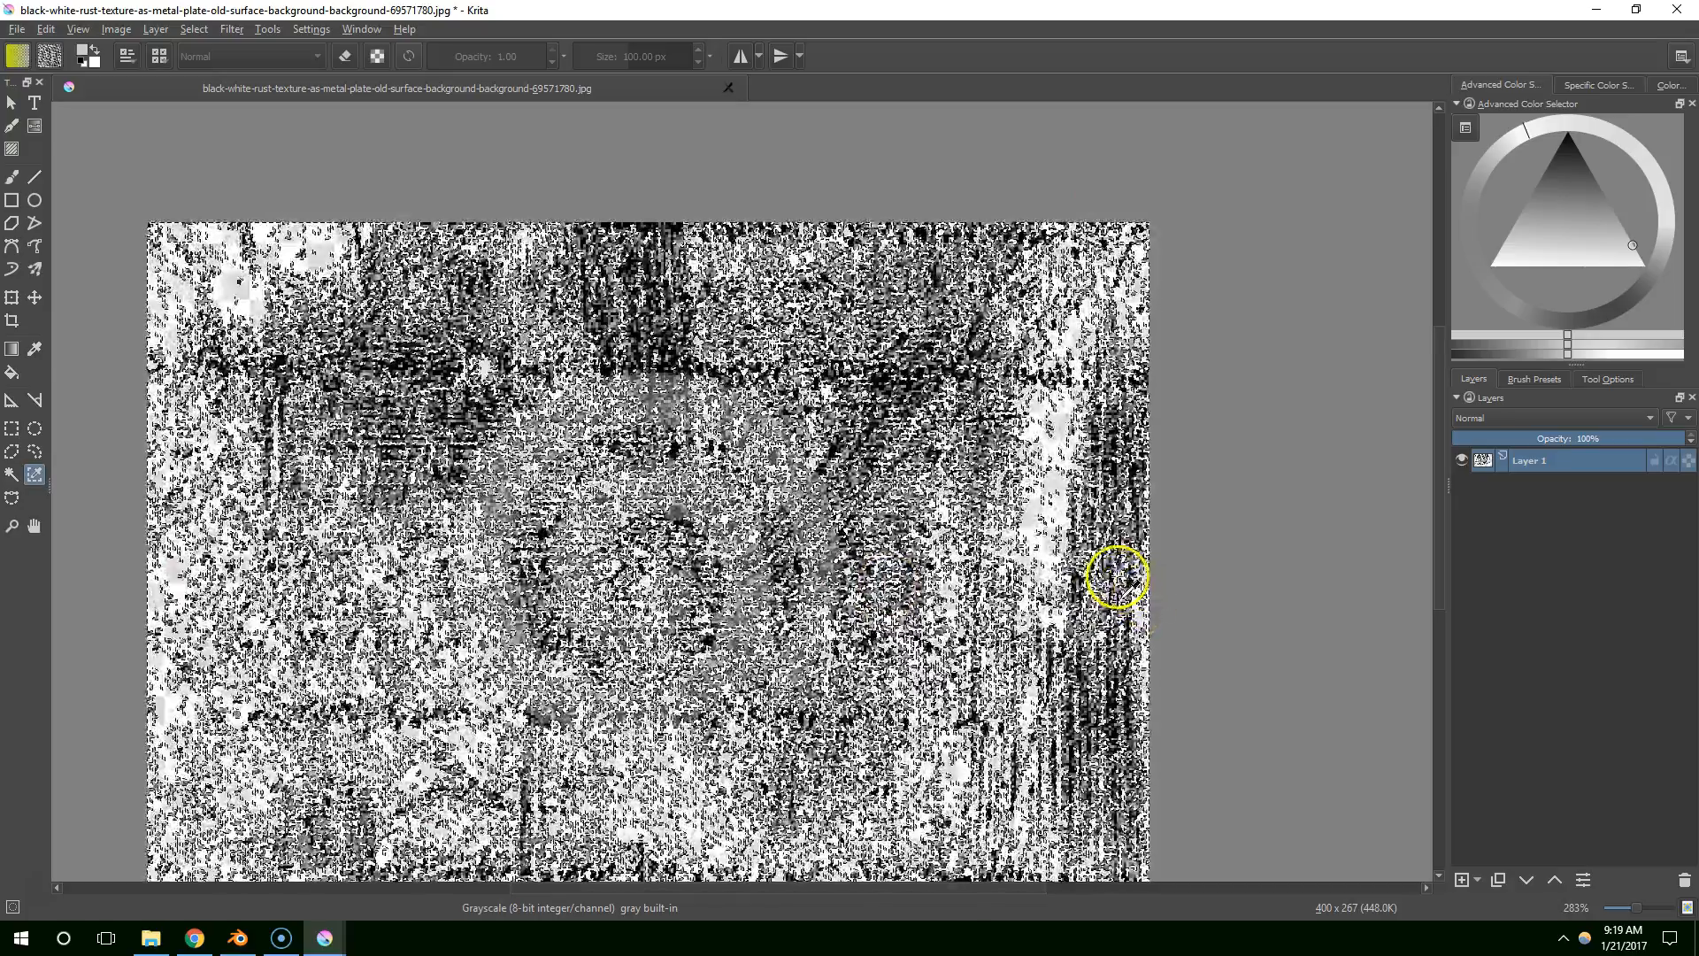
scroll(1194, 451, "down", 1)
scroll(1191, 429, "up", 2)
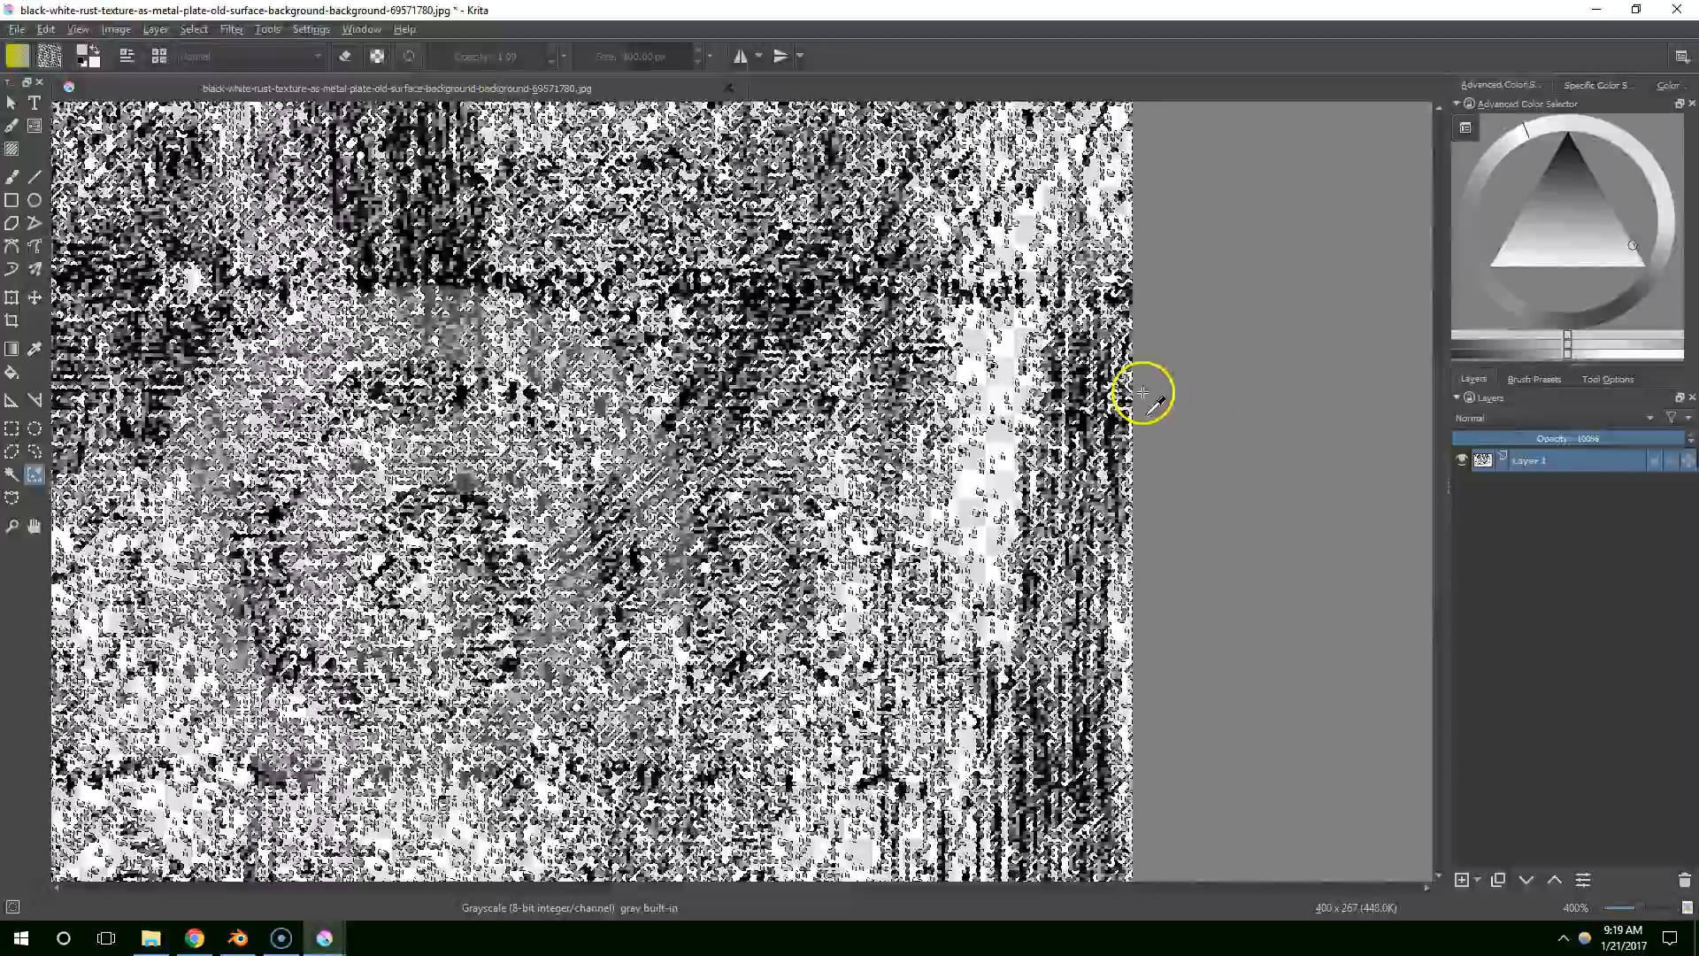
middle_click_drag(1194, 395, 1168, 389)
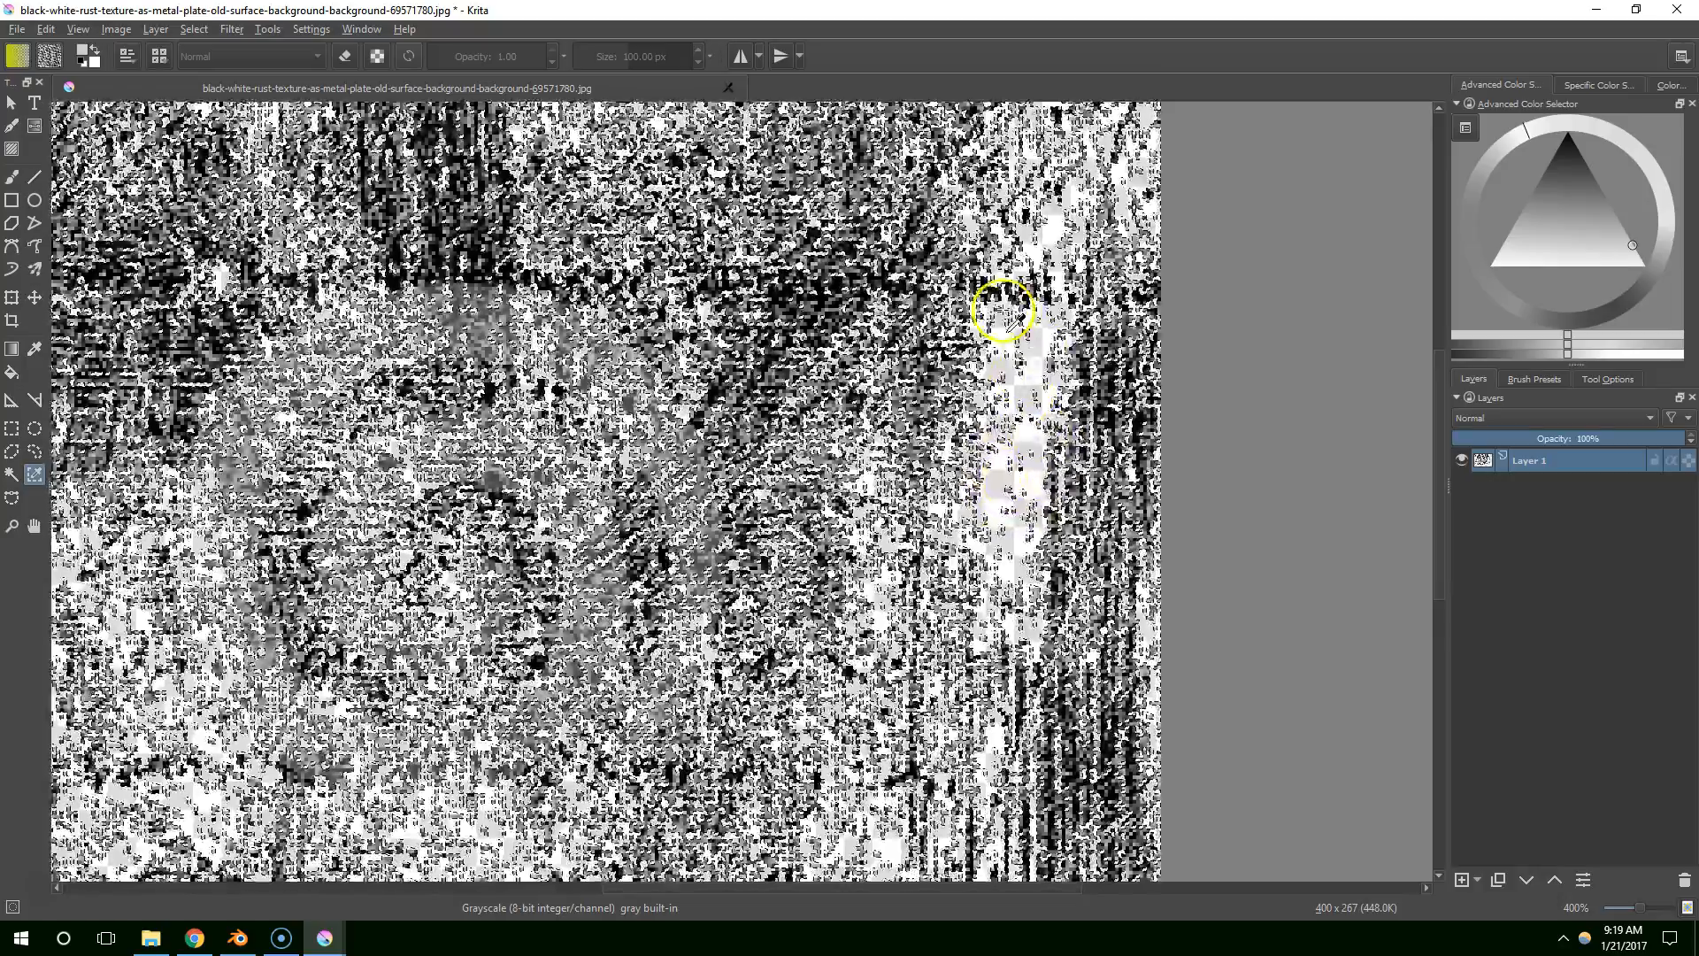
scroll(964, 342, "down", 1)
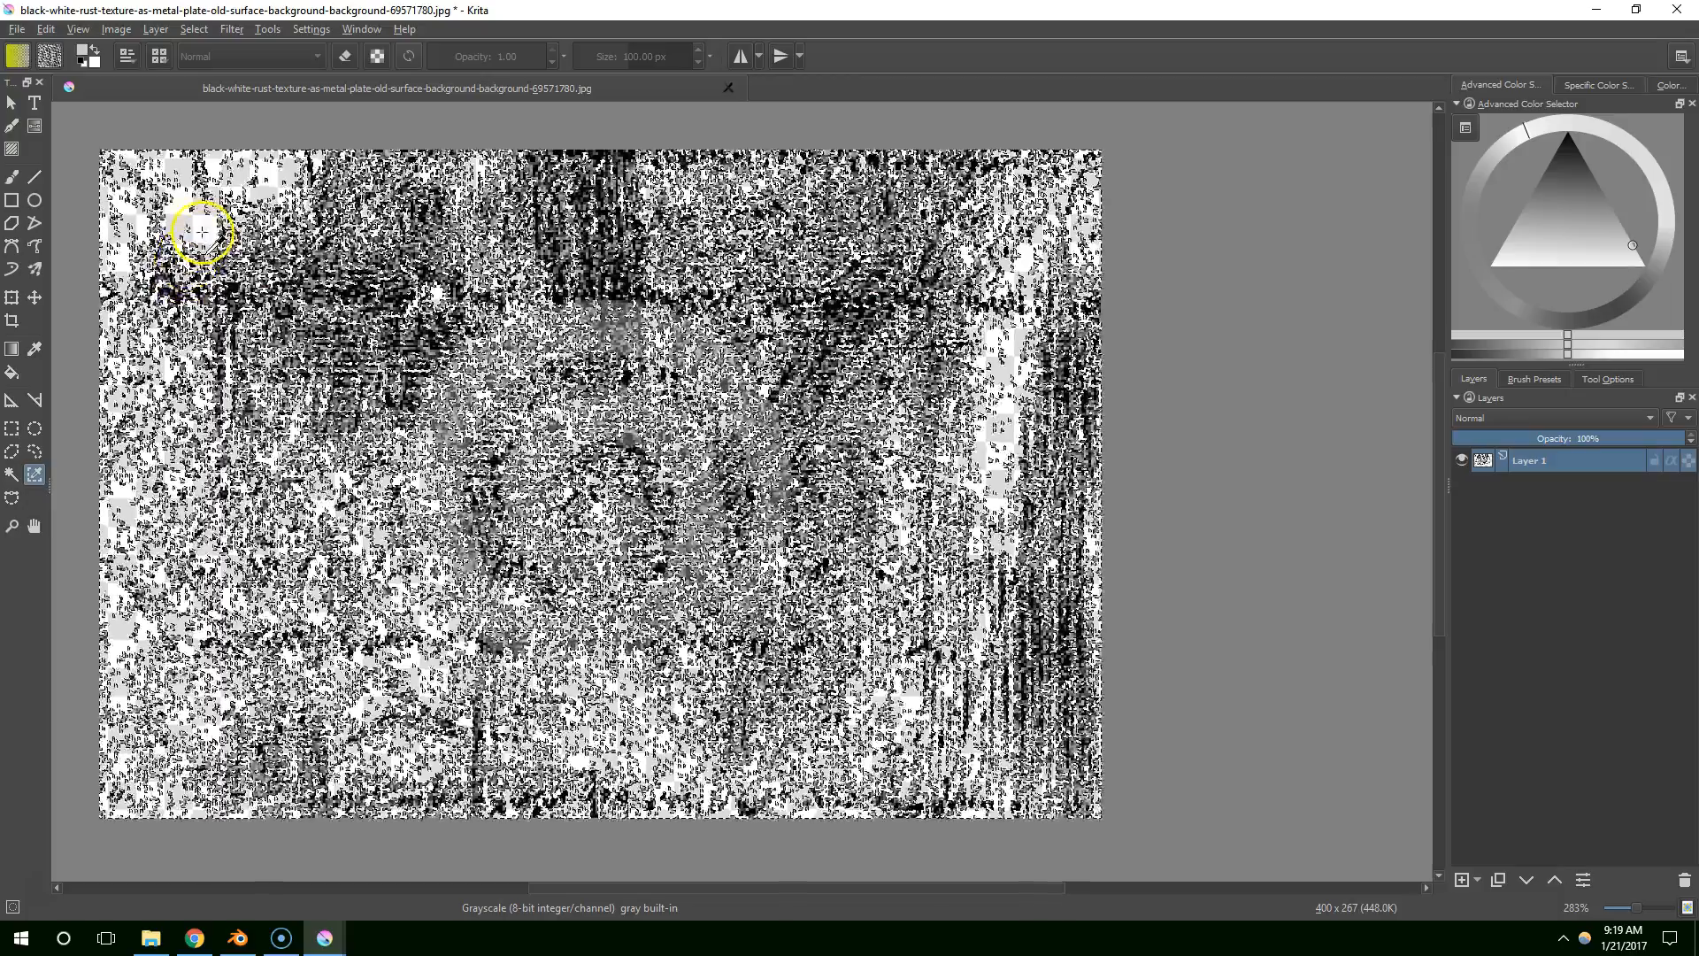
Export the rust texture to the desktop as rust.png, accepting the default PNG export options
left_click(17, 29)
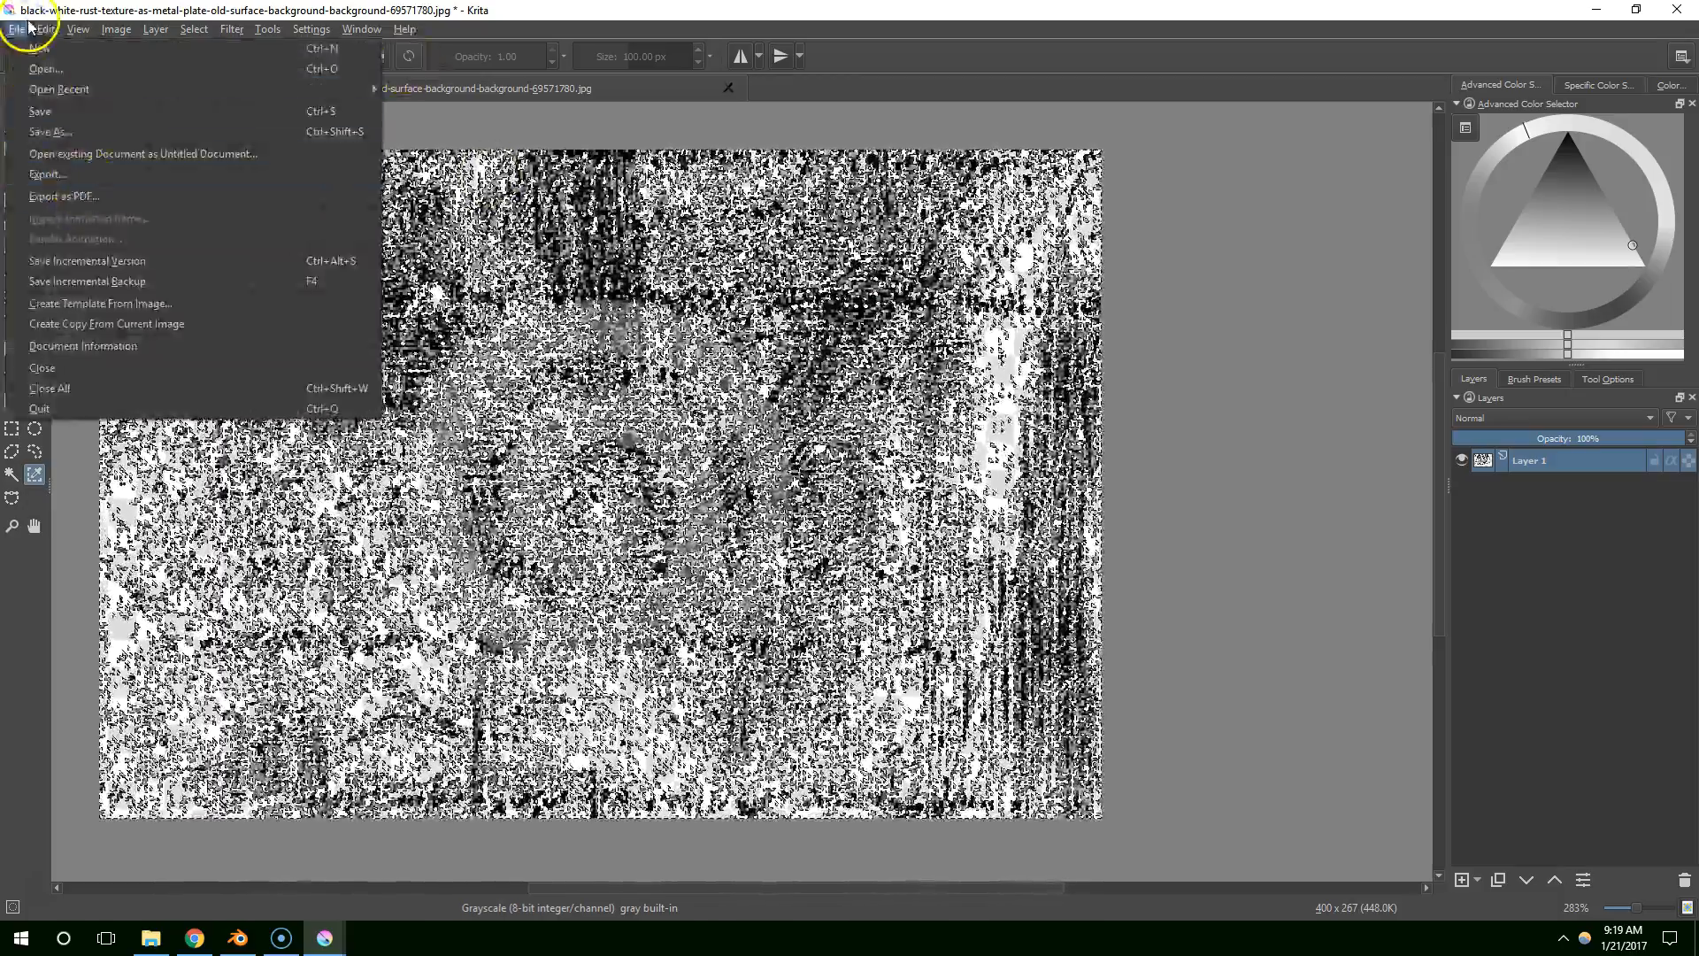
left_click(40, 173)
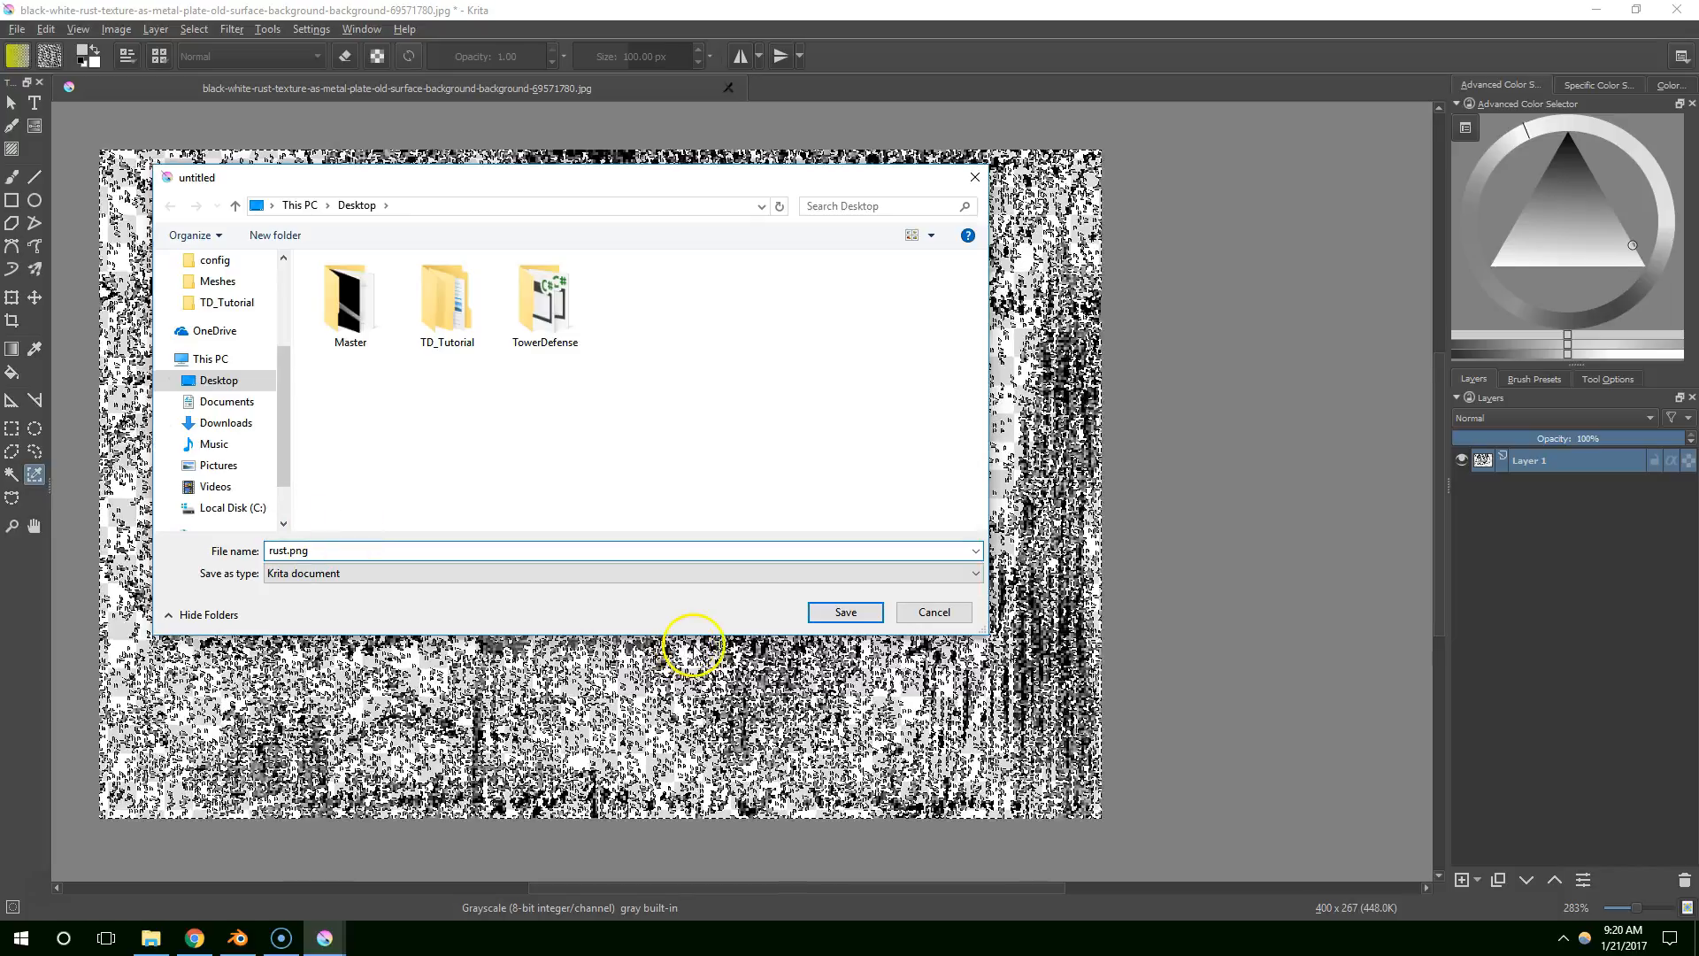
left_click(531, 573)
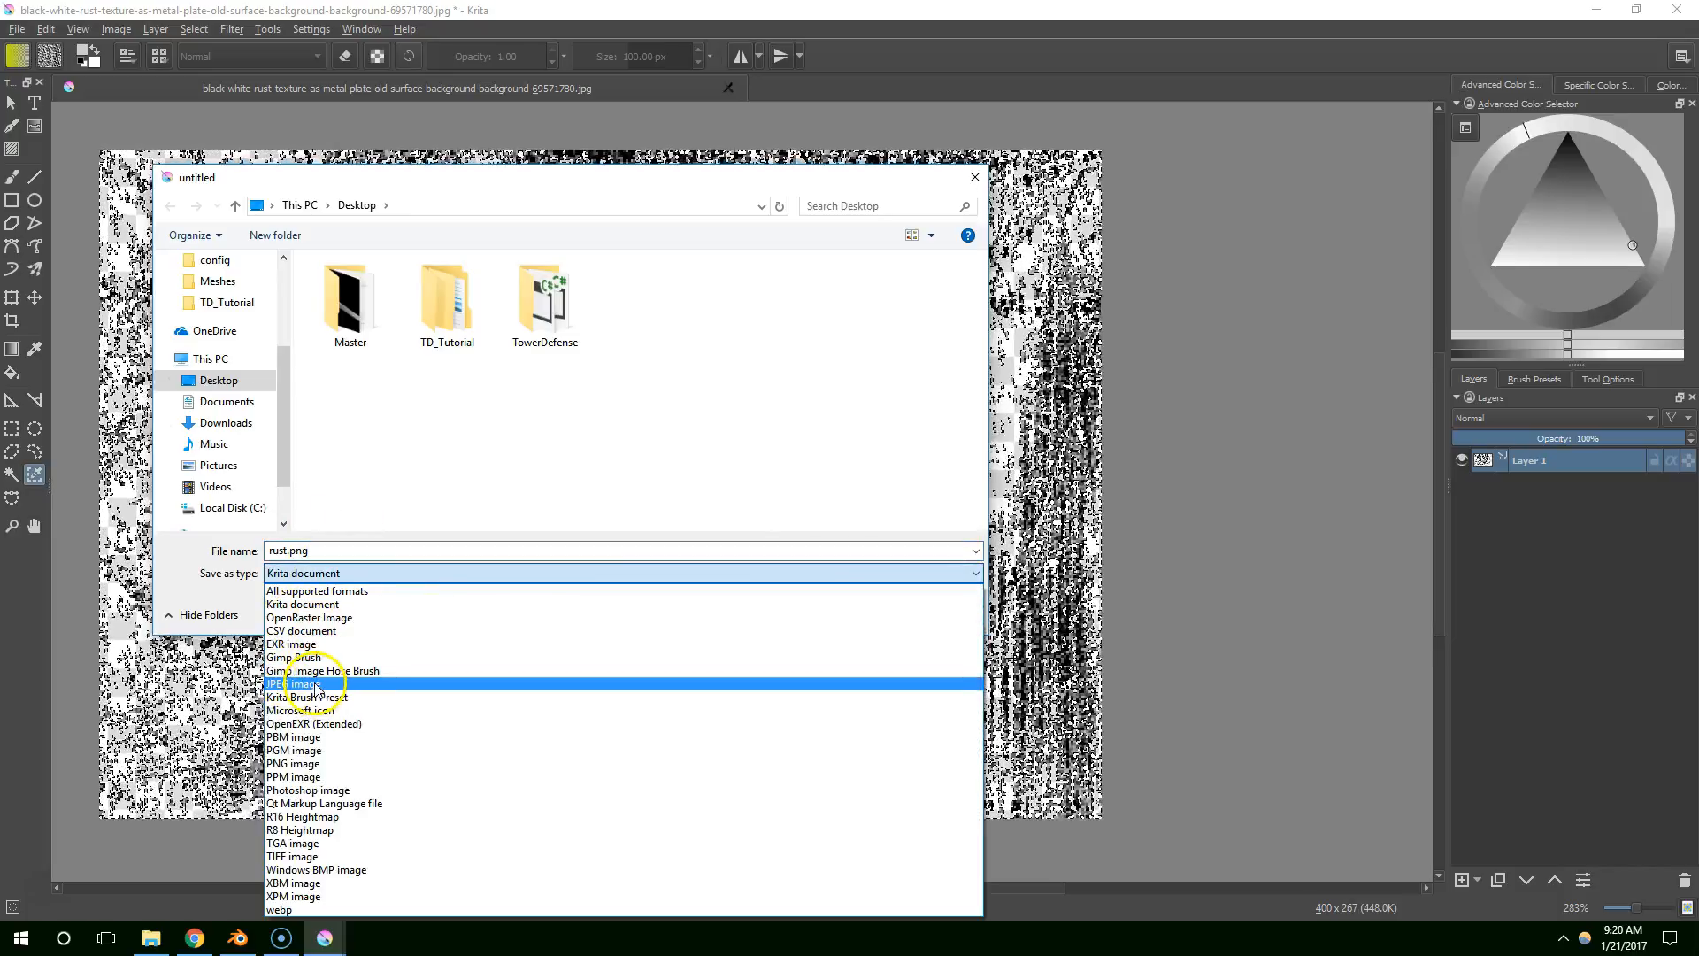
left_click(361, 578)
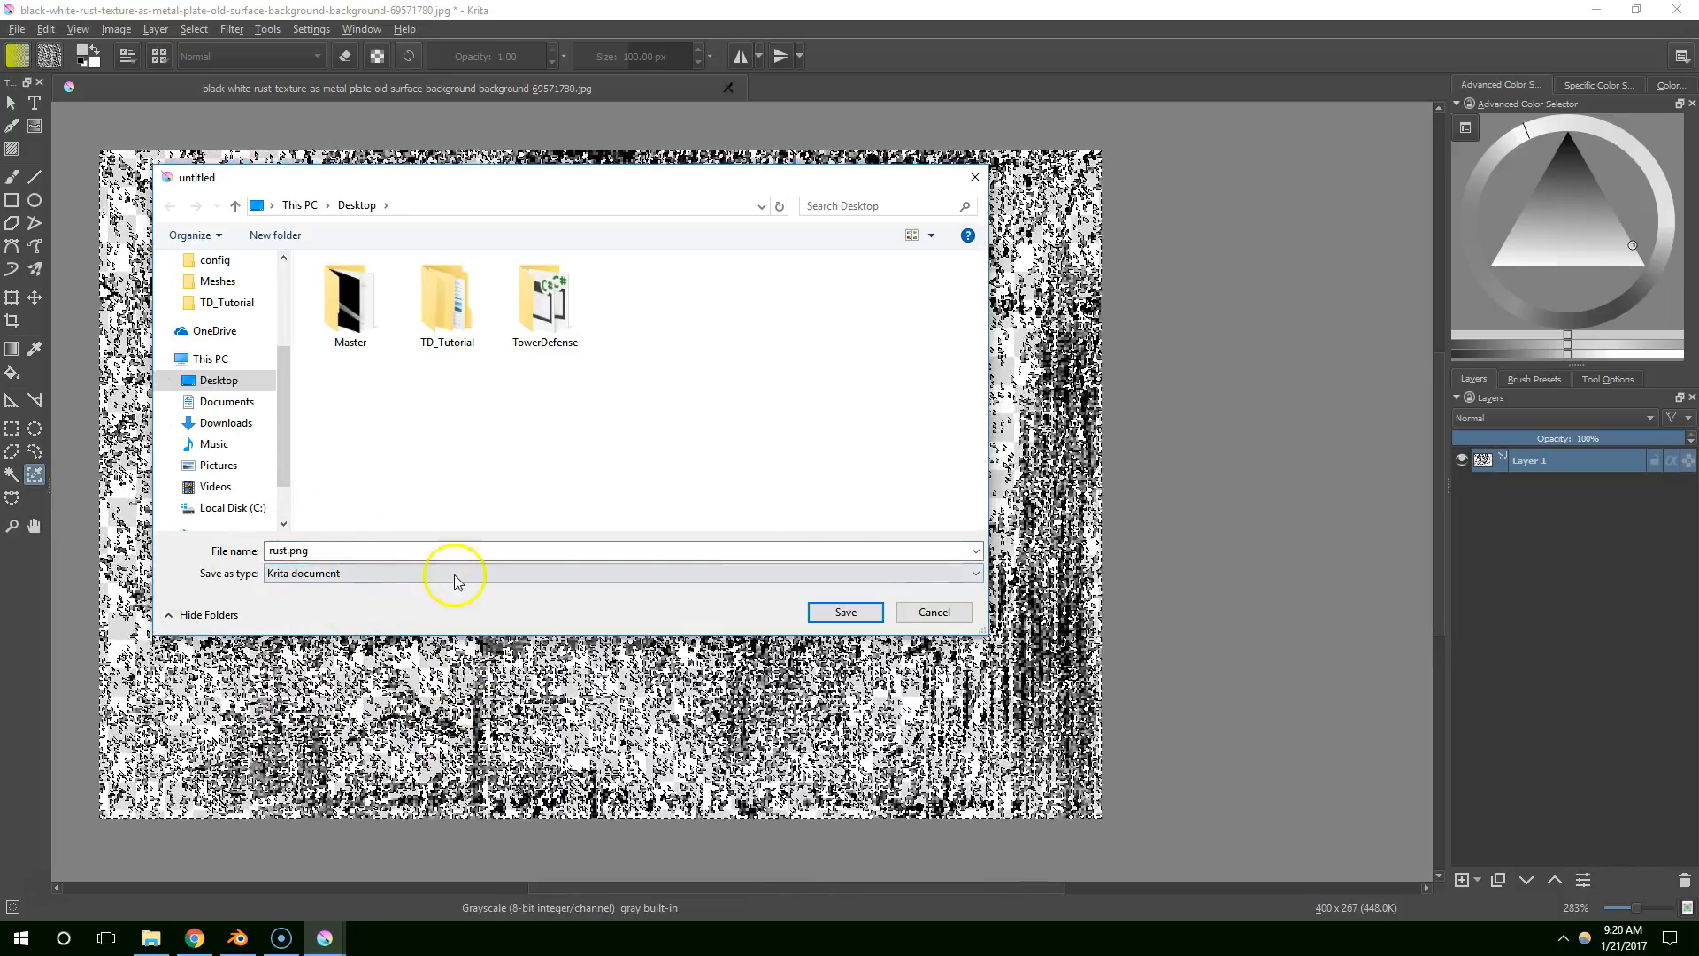
left_click_drag(675, 173, 1005, 224)
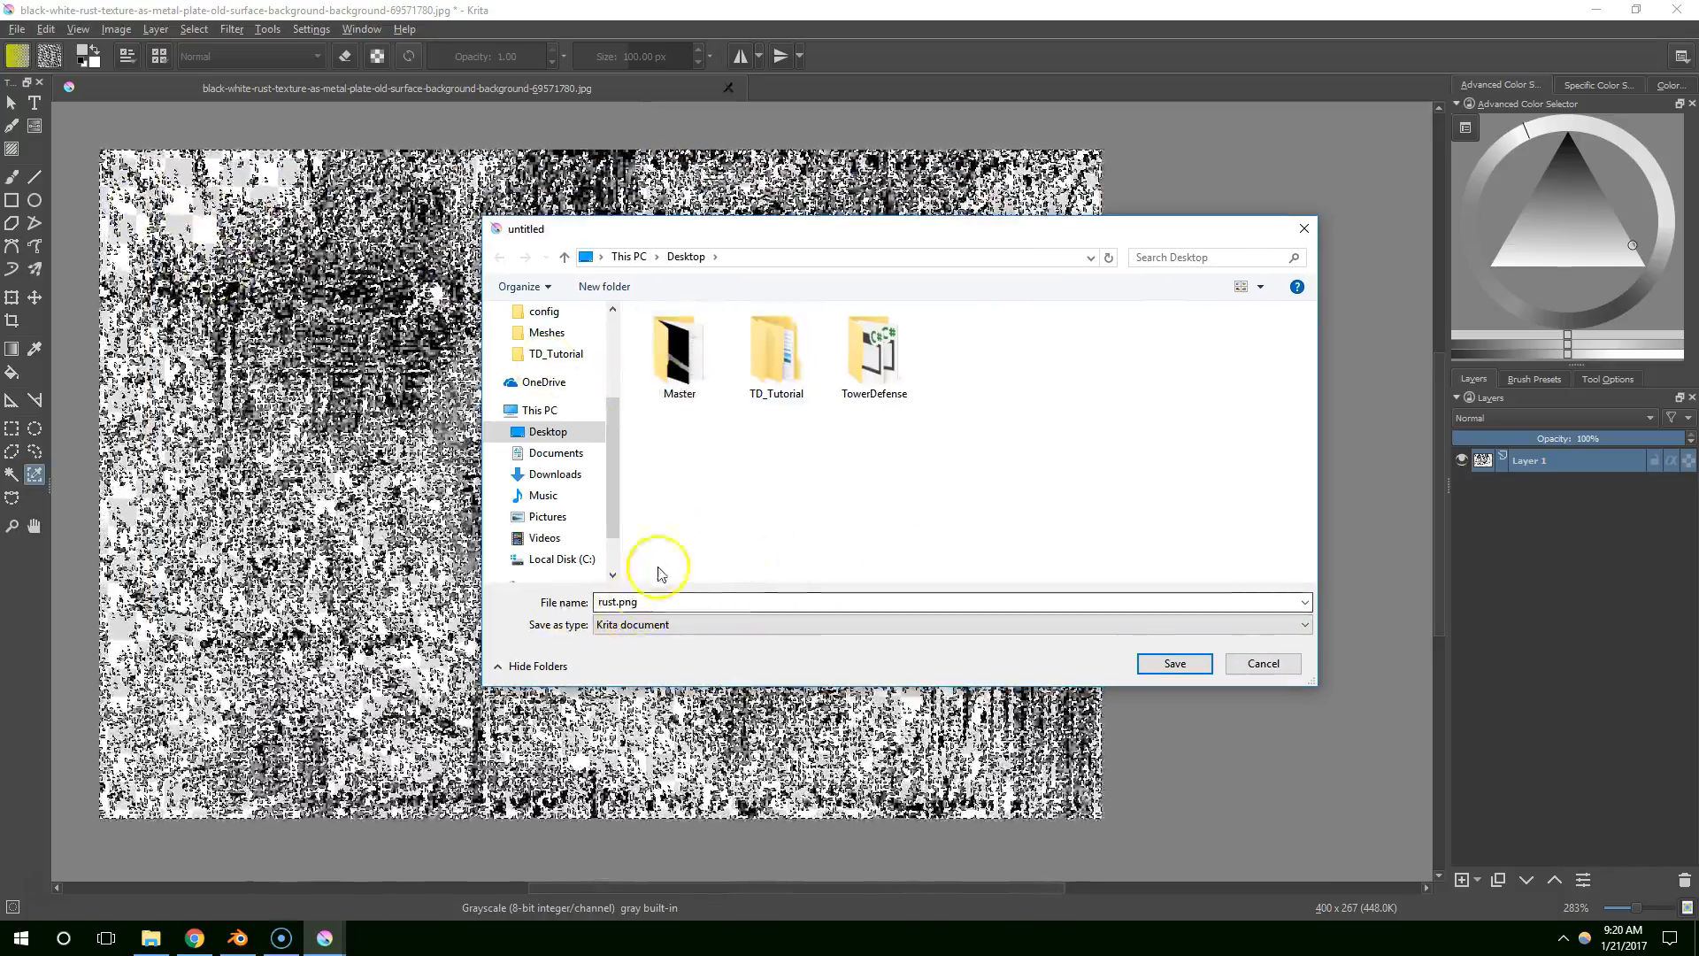
left_click_drag(793, 233, 668, 222)
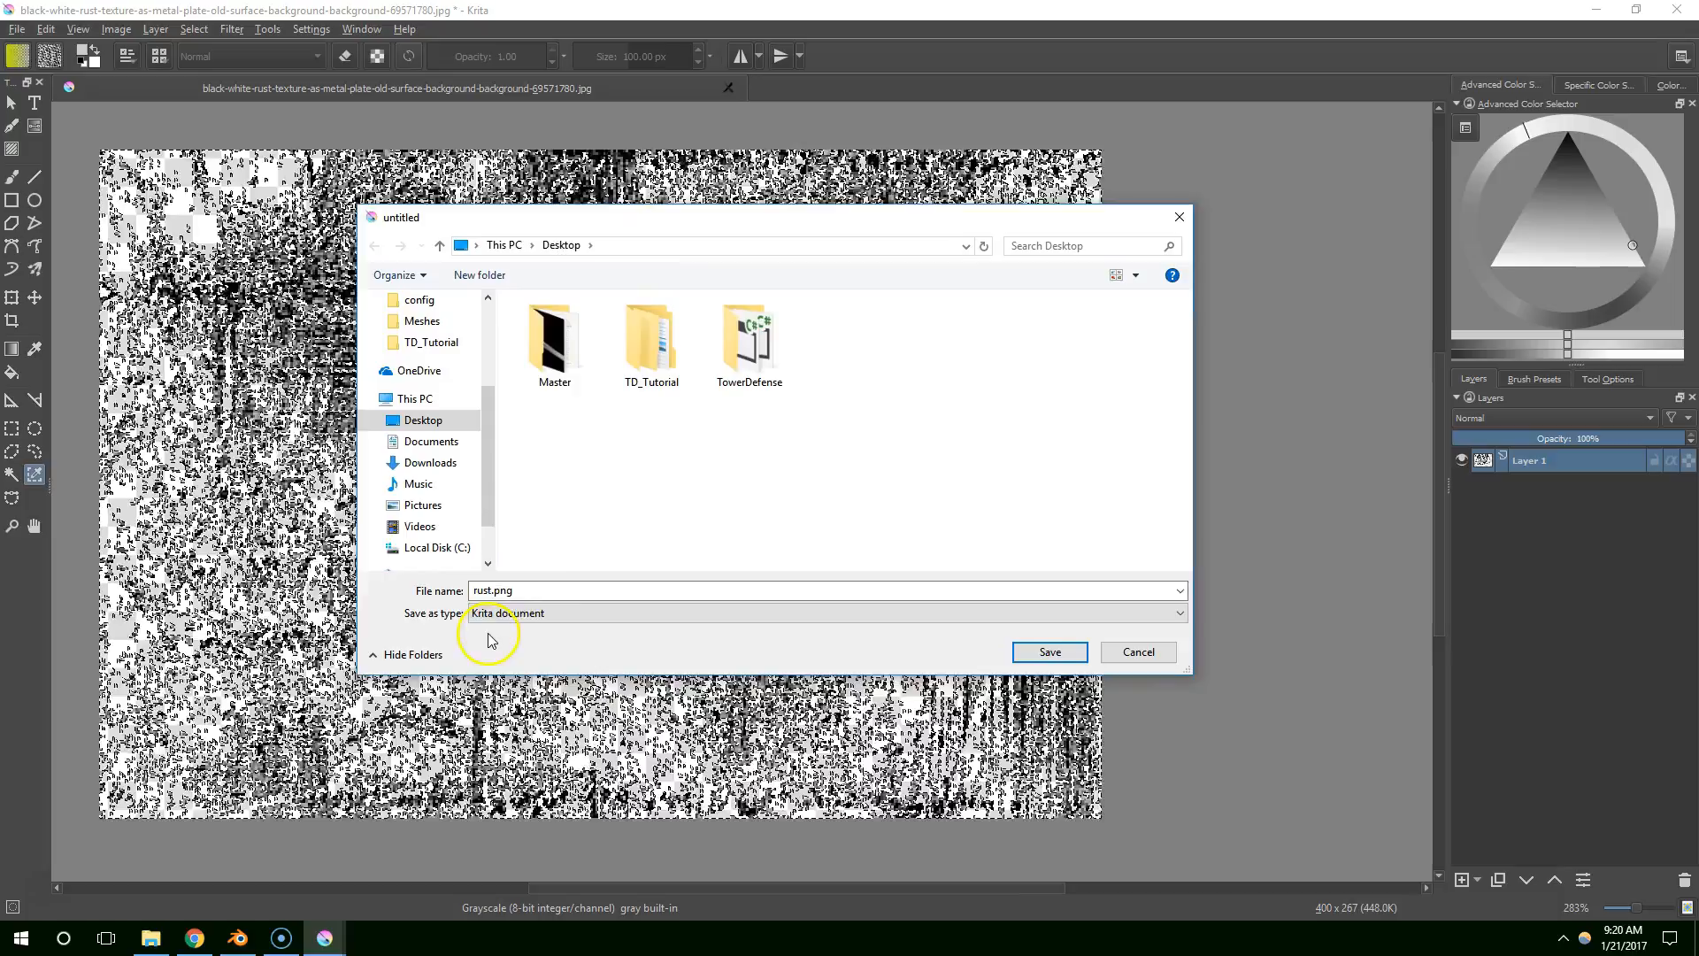
double_click(531, 590)
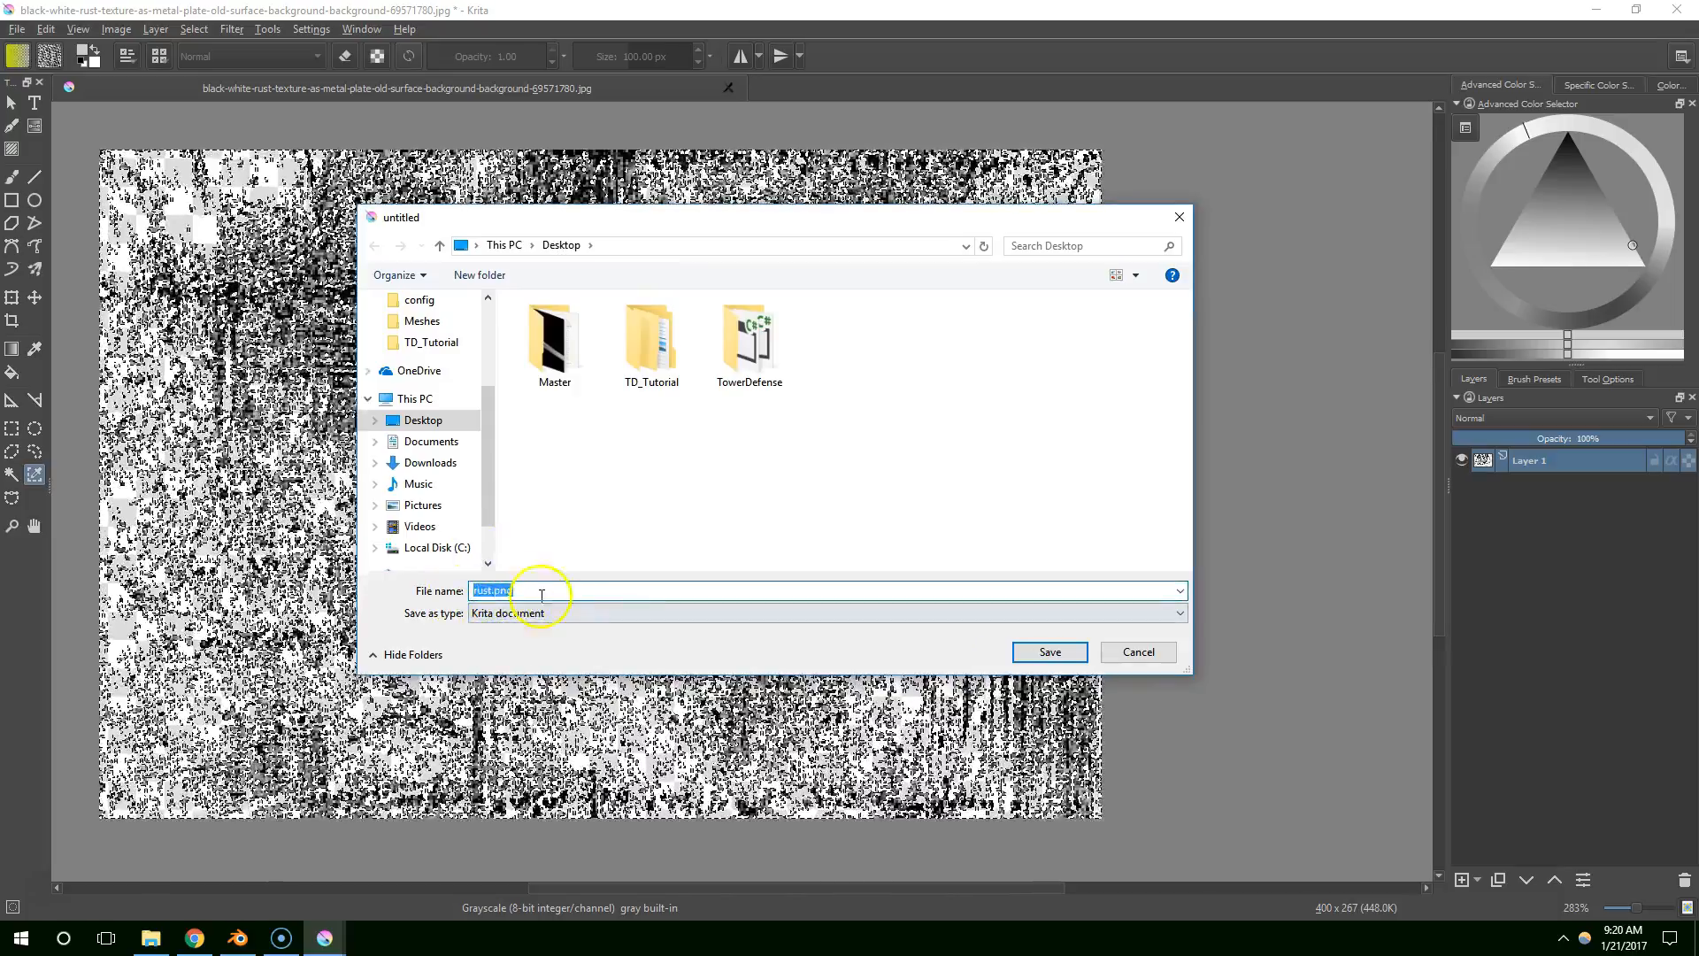
left_click(1073, 653)
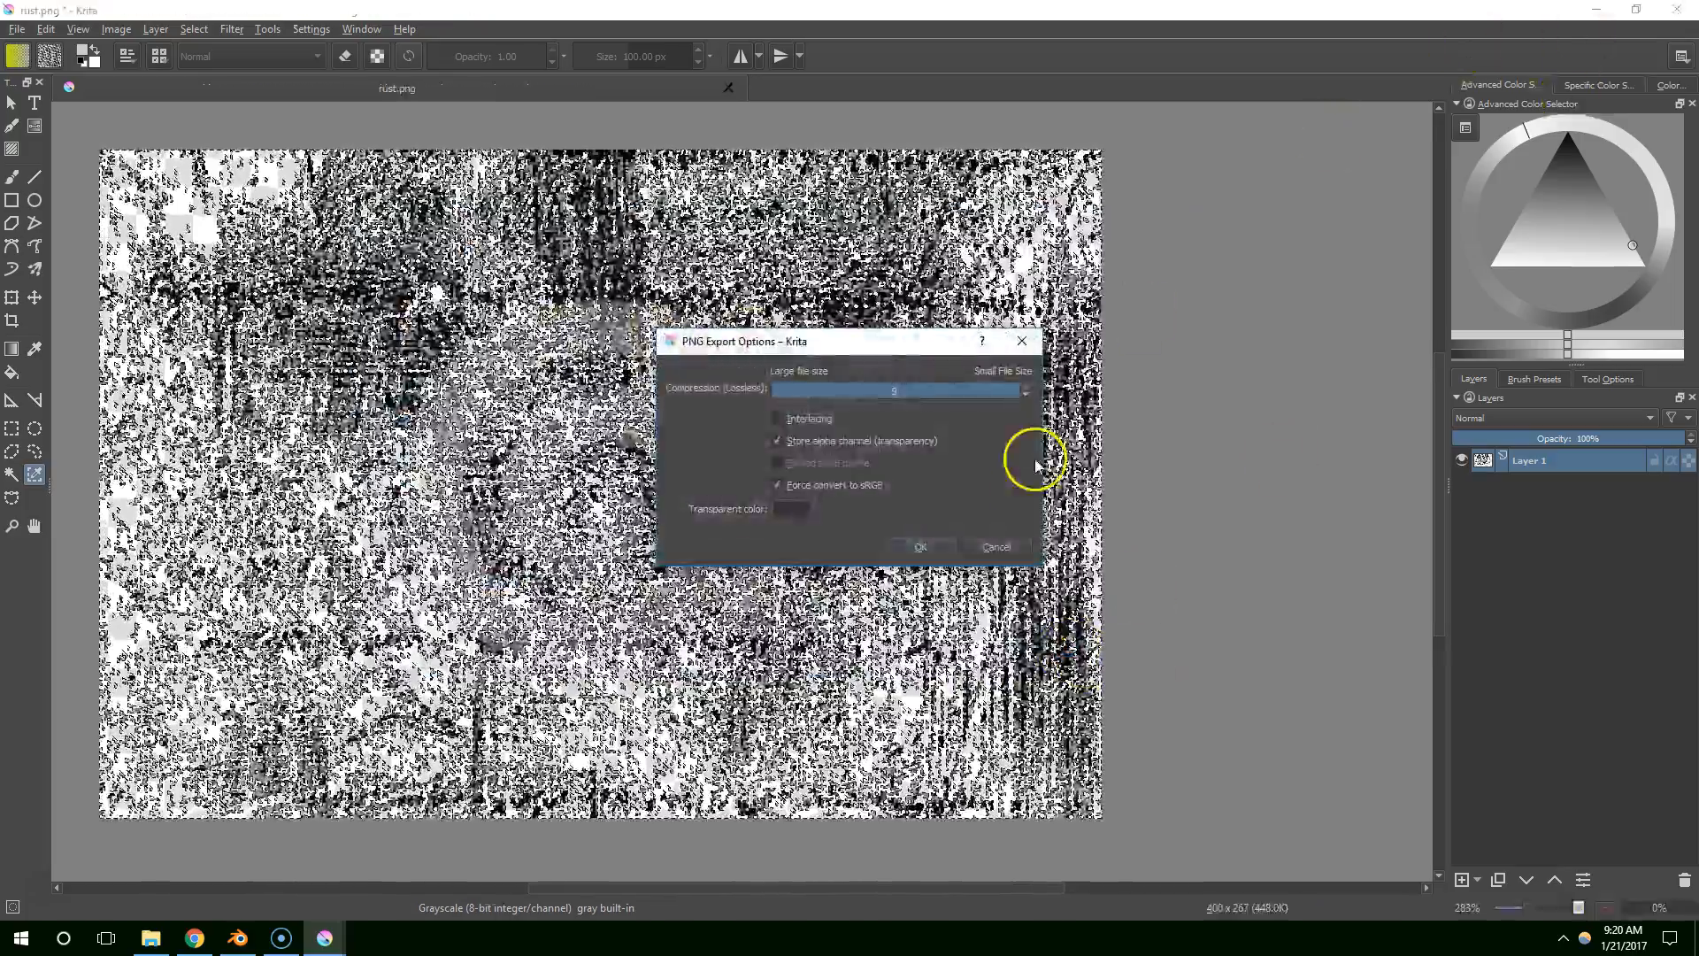
left_click(938, 553)
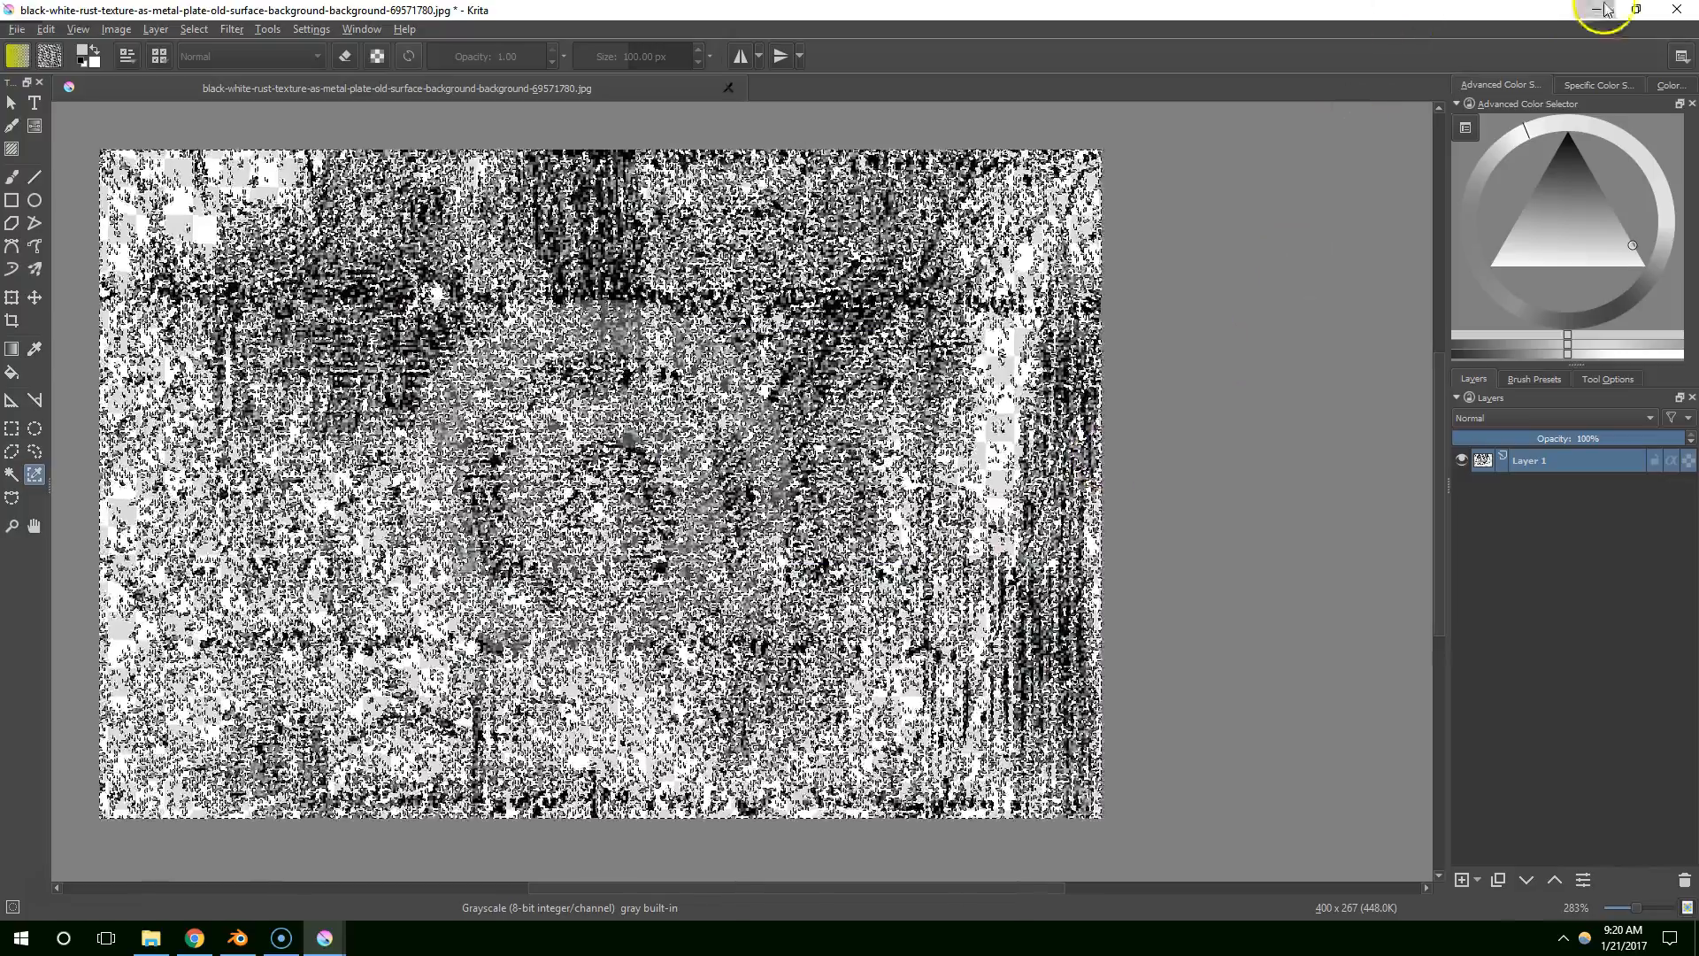
Minimize Krita, switch to Blender and load rust.png from the desktop as the brush texture's image
left_click(1595, 9)
left_click(1011, 728)
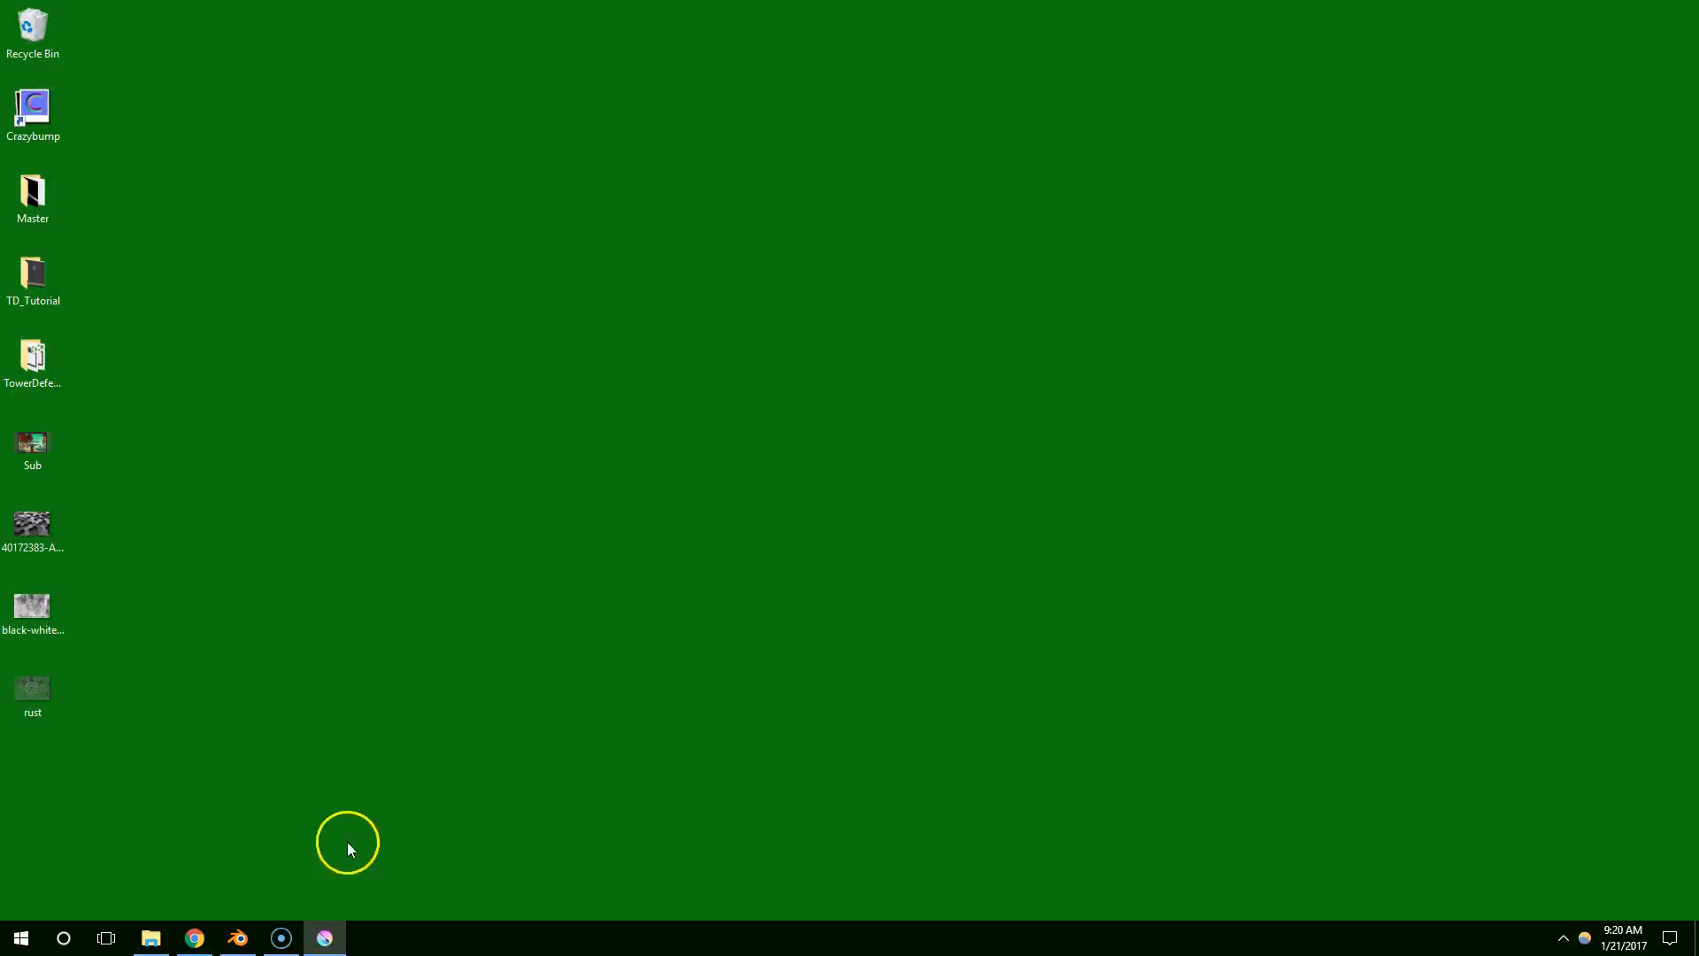
left_click(237, 938)
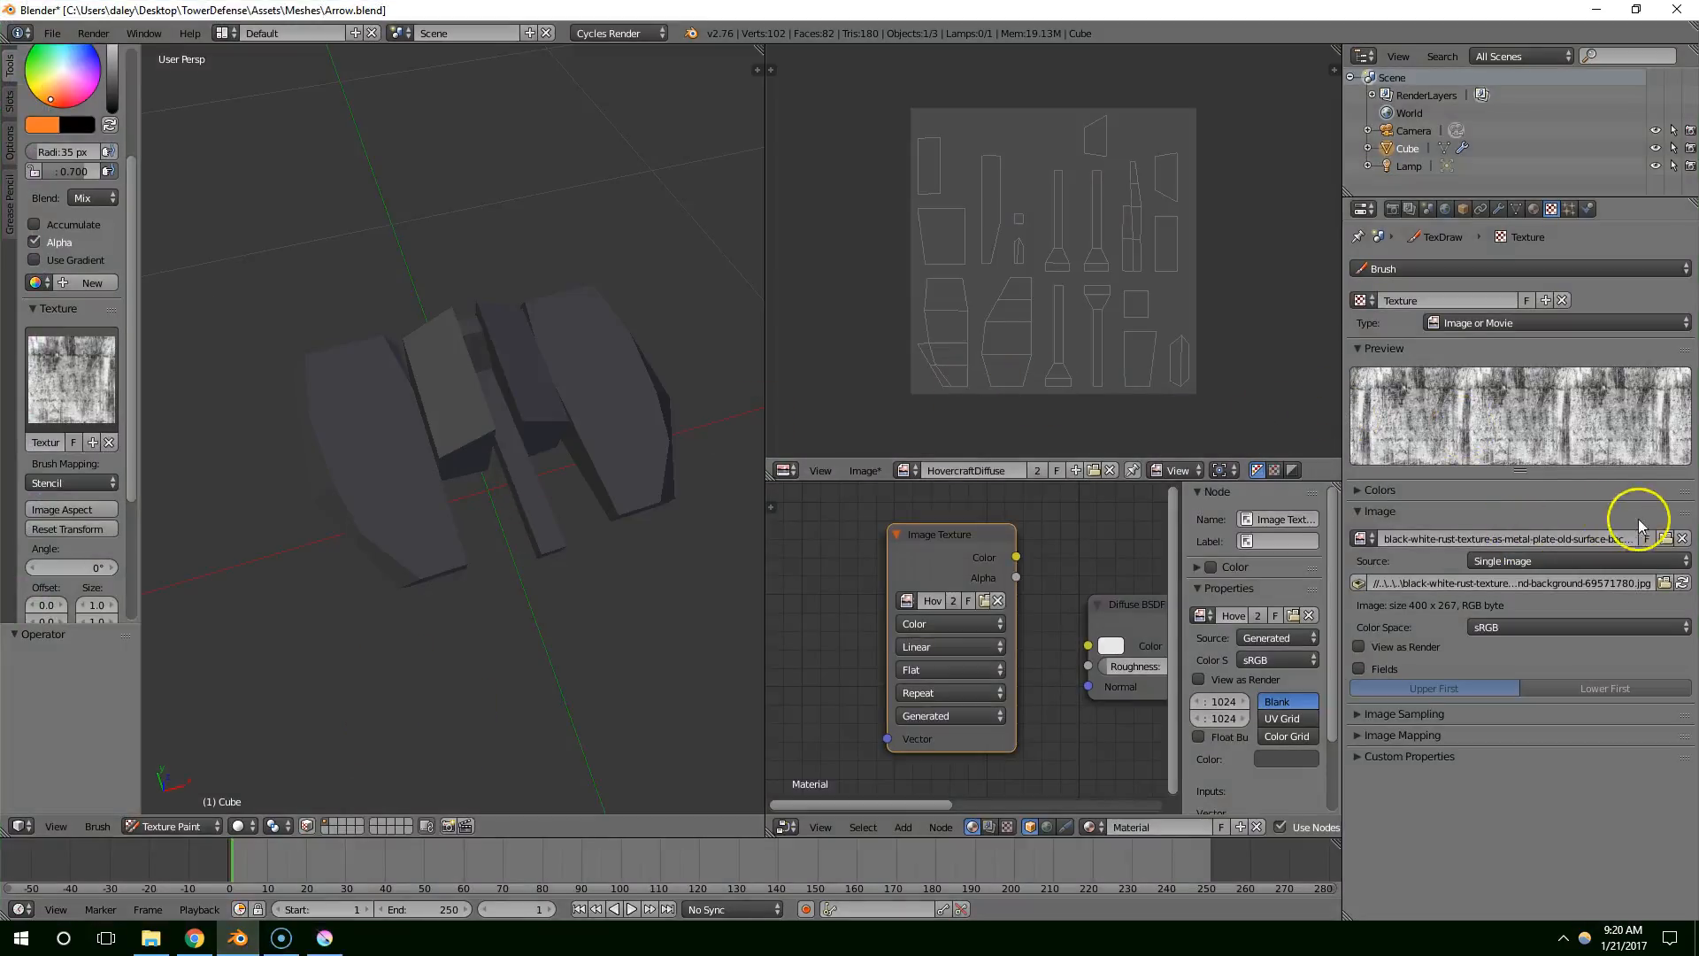
left_click(1667, 539)
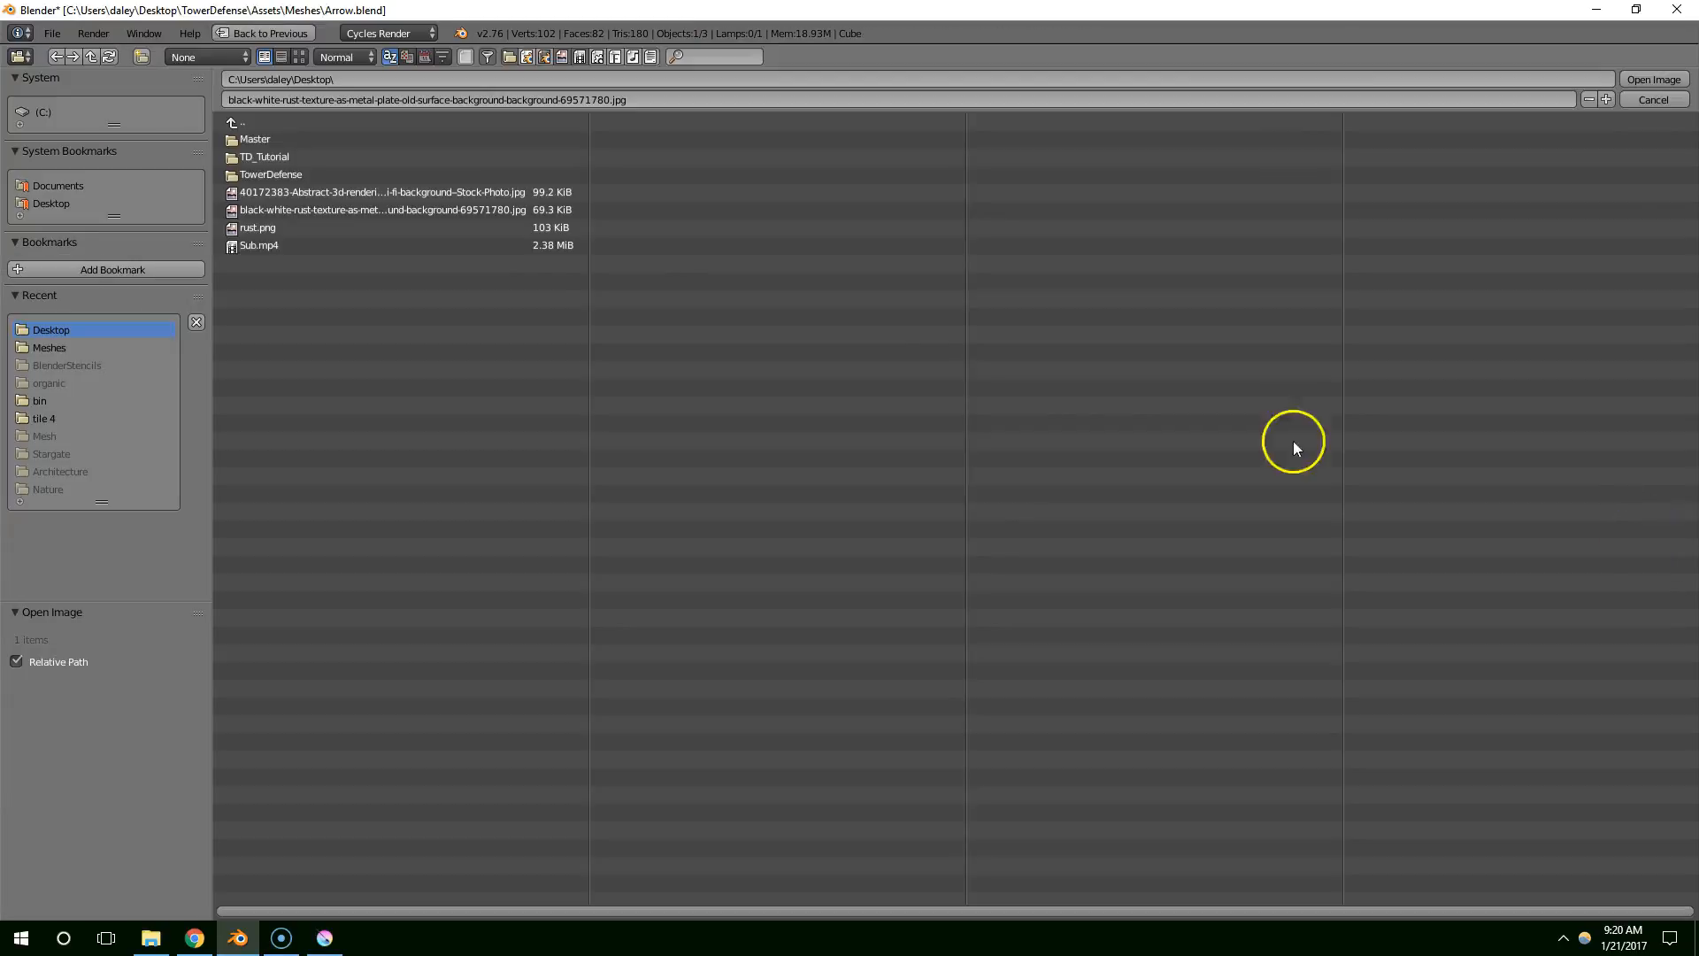
double_click(269, 227)
Move the rust stencil over the hovercraft's side hull and try painting an orange stroke through it
mouse_move(515, 394)
middle_mouse_down()
mouse_move(379, 334)
mouse_move(496, 401)
mouse_move(64, 334)
mouse_move(137, 394)
mouse_move(317, 447)
mouse_move(493, 419)
middle_mouse_up()
right_click_drag(493, 419, 523, 528)
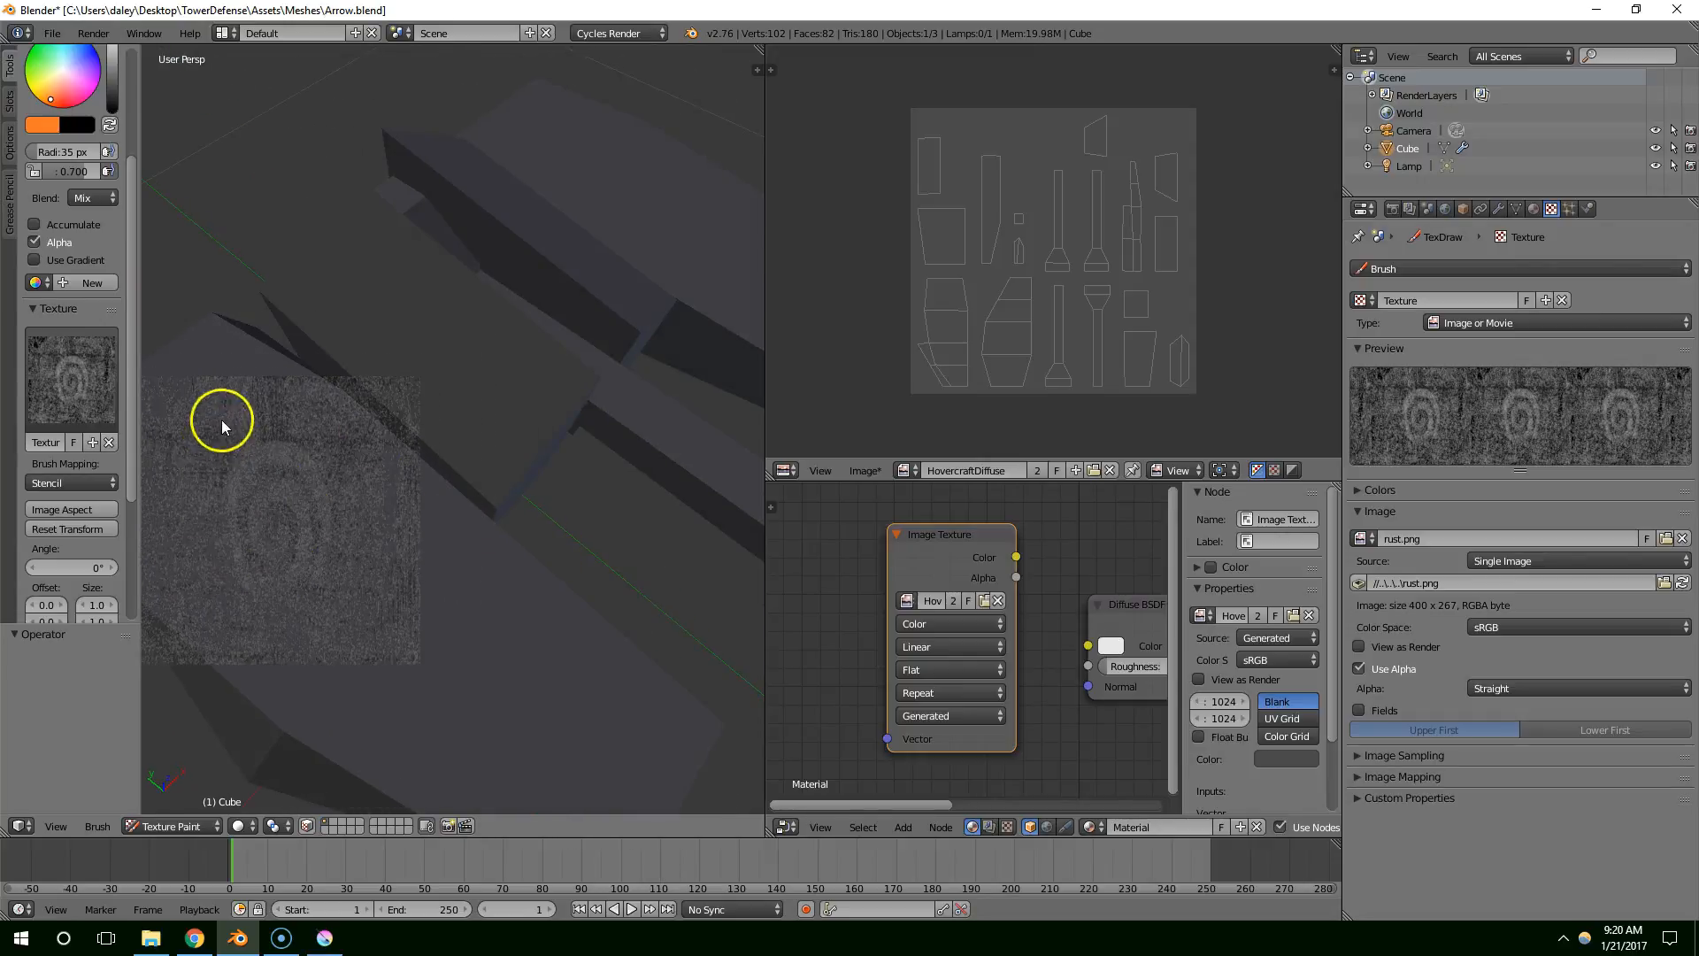
right_click_drag(663, 529, 732, 546)
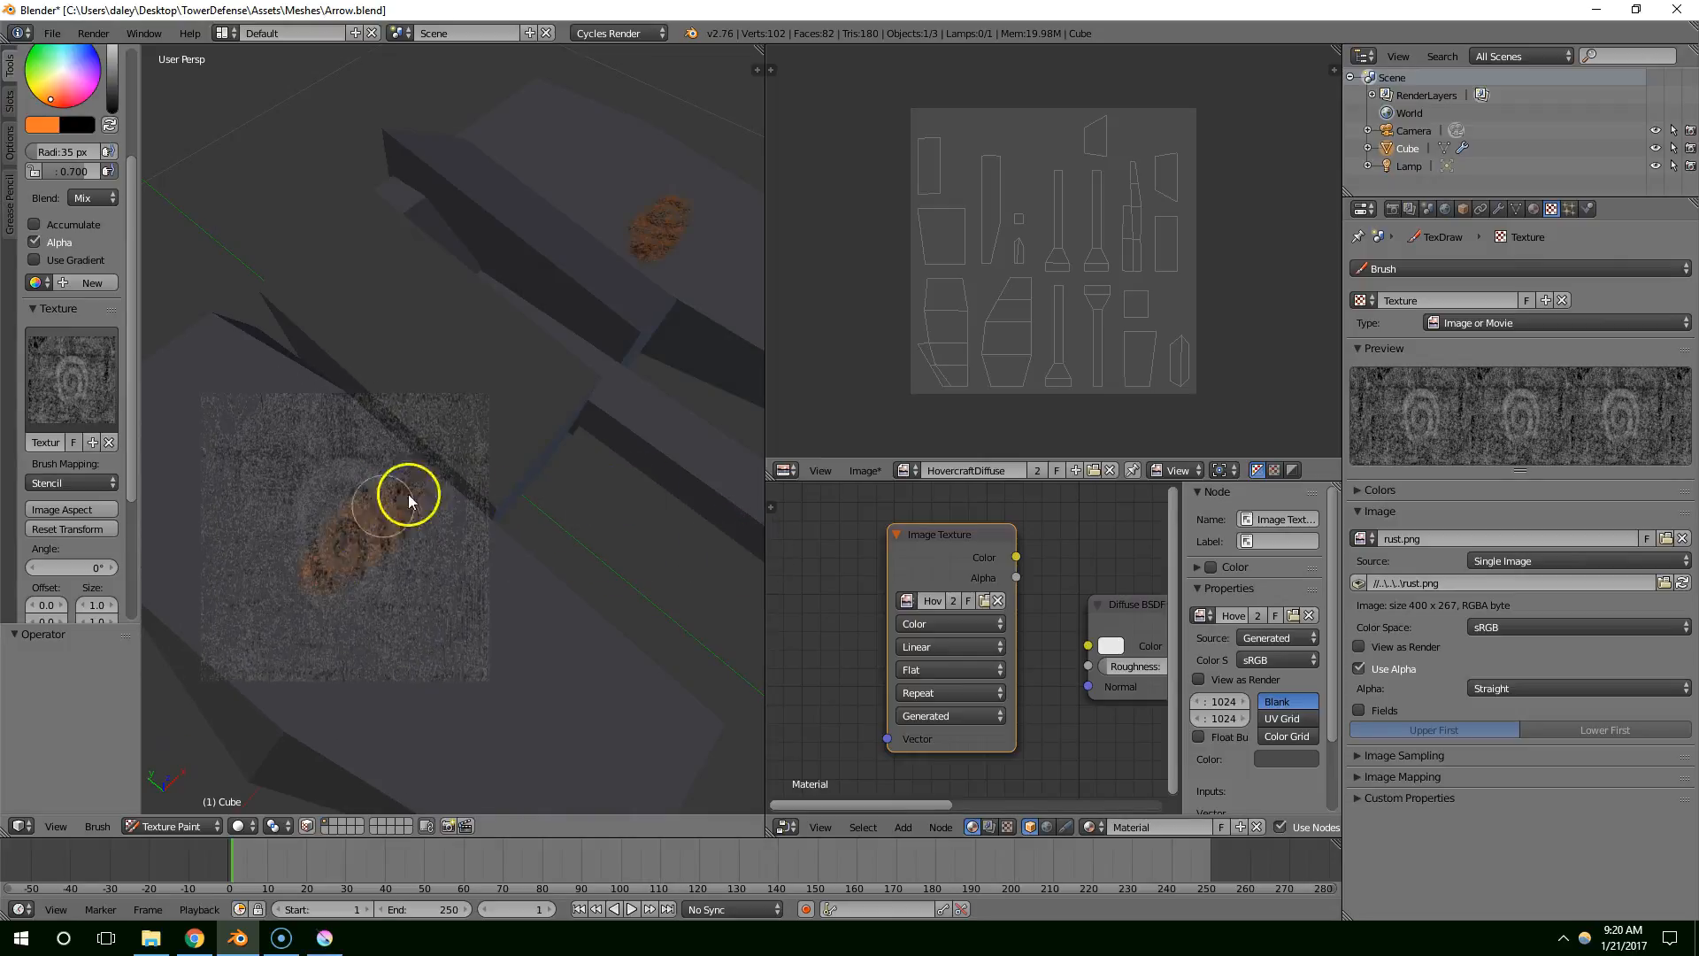
middle_click_drag(371, 363, 508, 417)
middle_click_drag(424, 493, 447, 629)
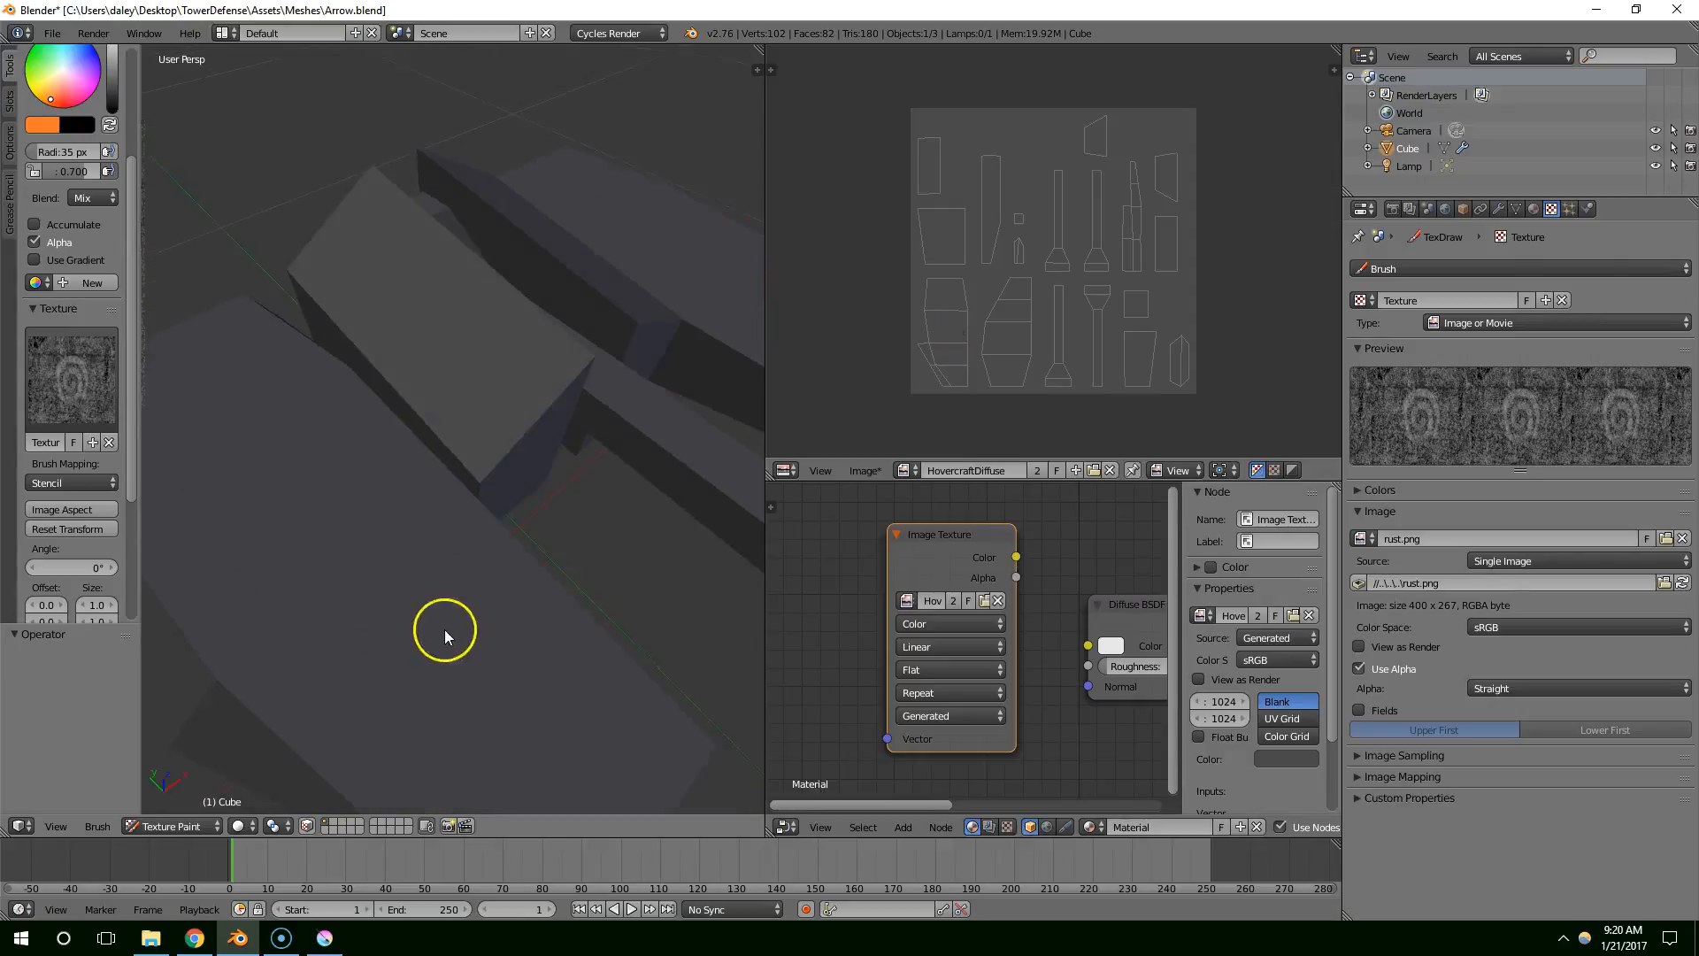
Switch back to Krita and invert the colours of the rust texture
left_click(336, 936)
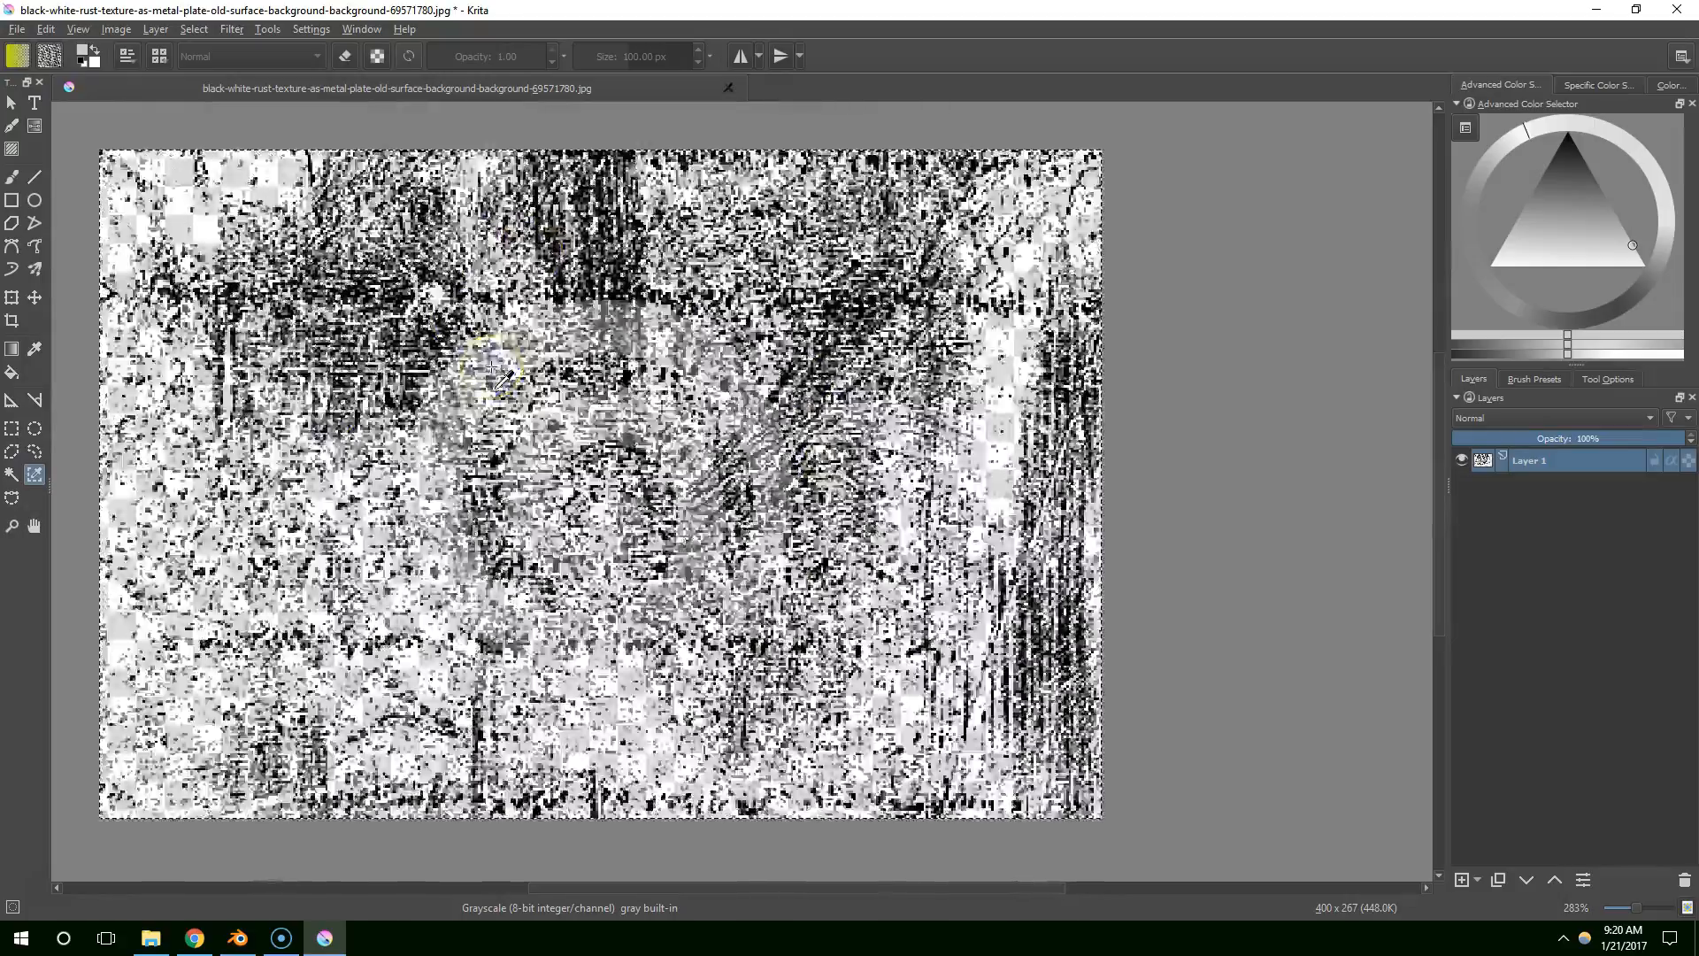
left_click(230, 30)
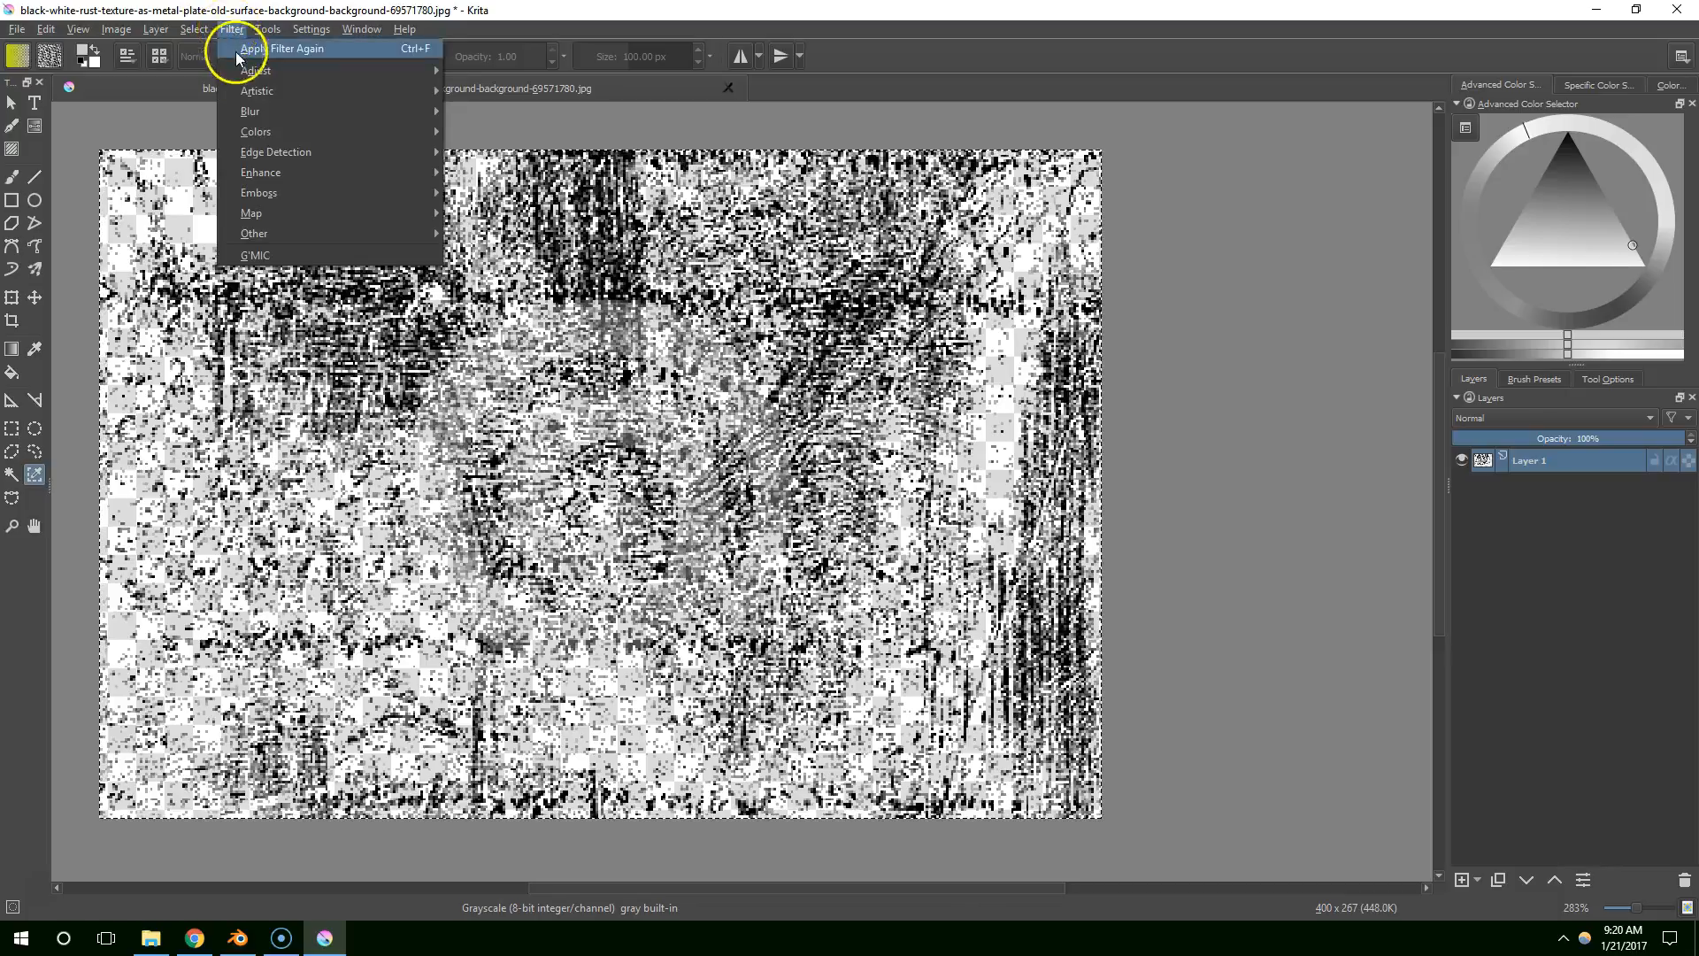
mouse_move(253, 69)
left_click(498, 210)
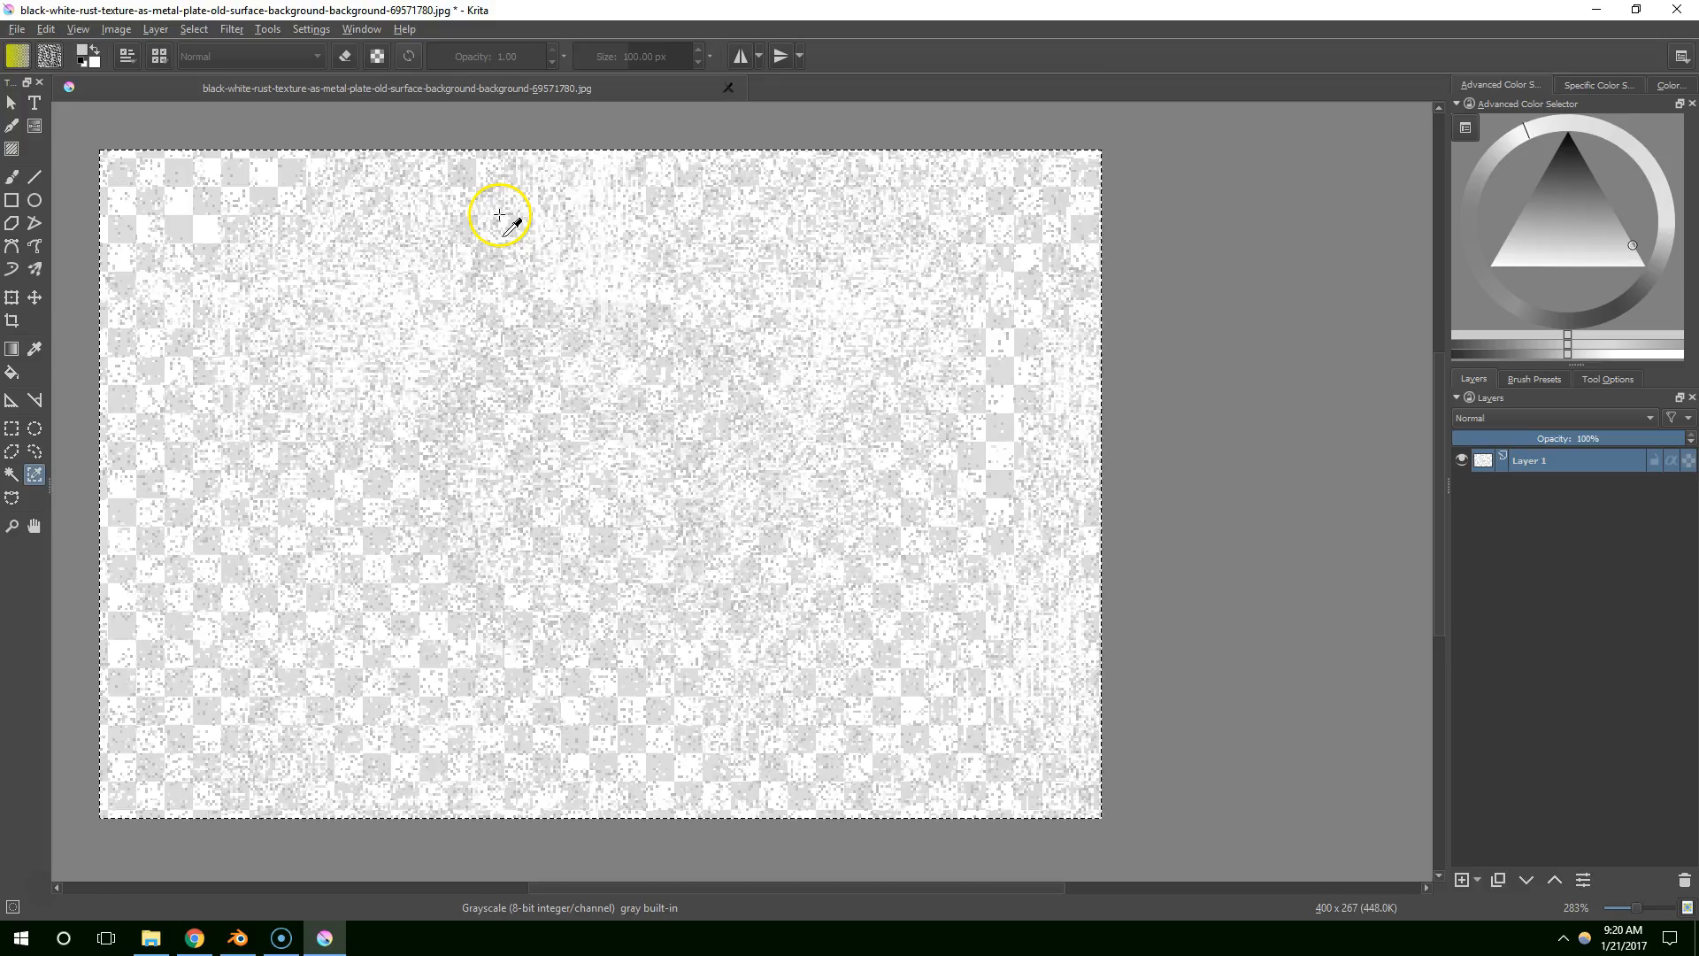
mouse_move(833, 380)
middle_mouse_down()
mouse_move(770, 399)
mouse_move(864, 370)
middle_mouse_up()
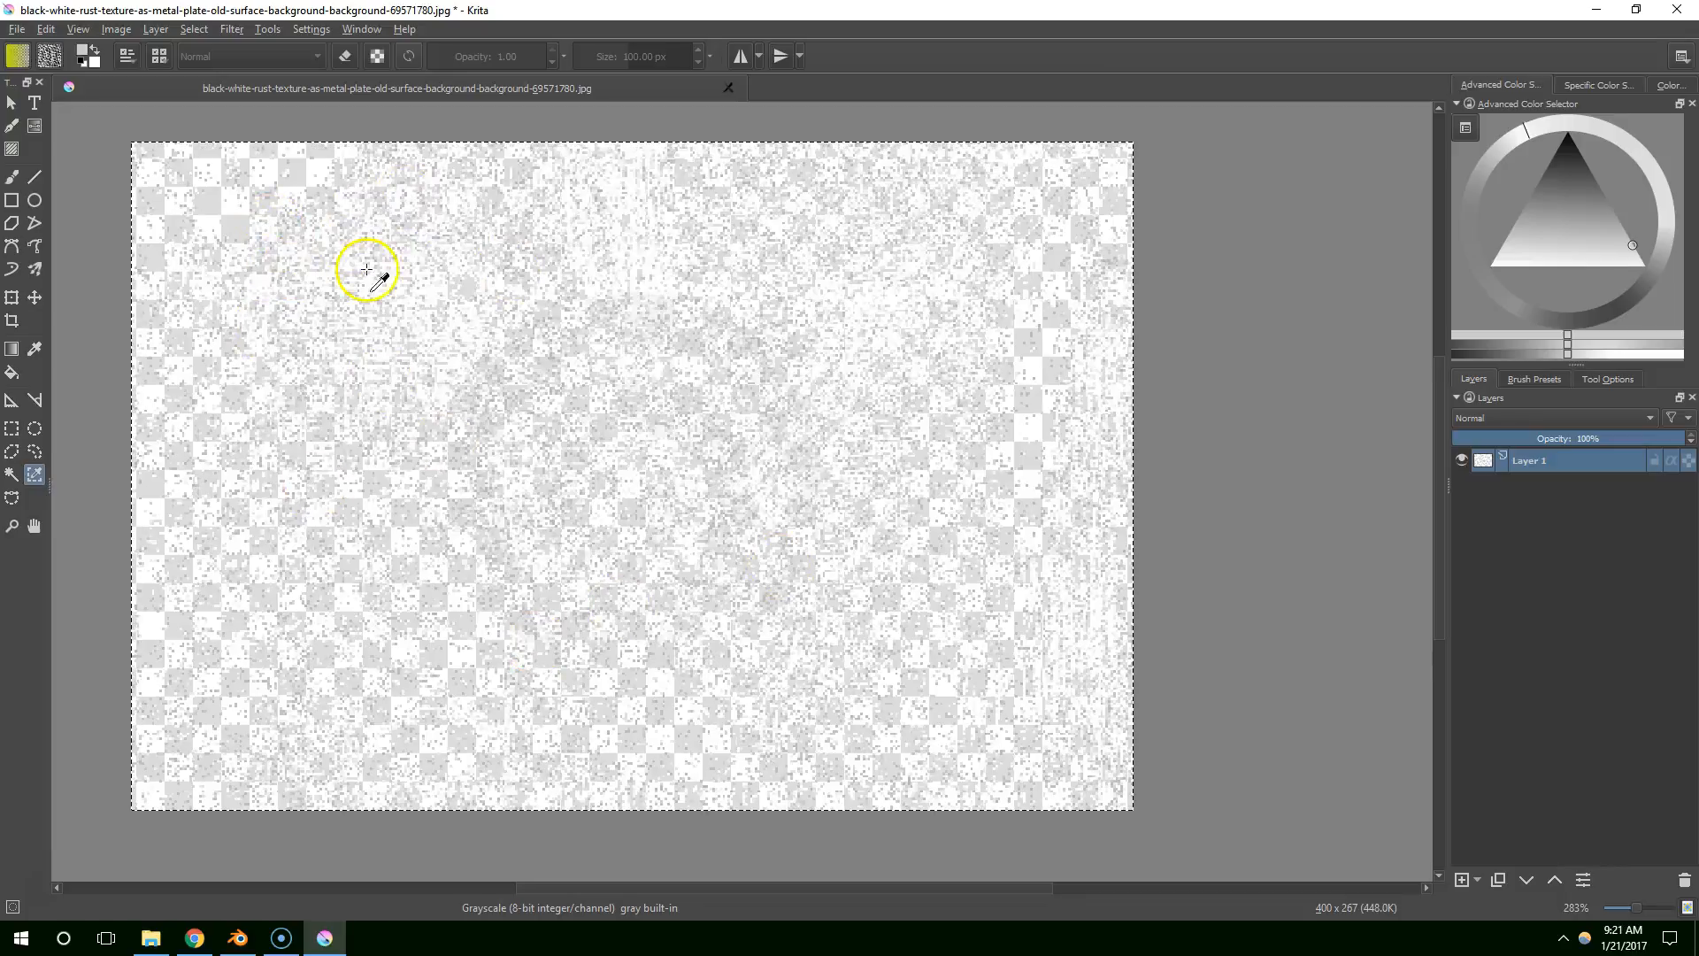
Export the inverted texture to the desktop as rust2.png with the default PNG export options
left_click(17, 30)
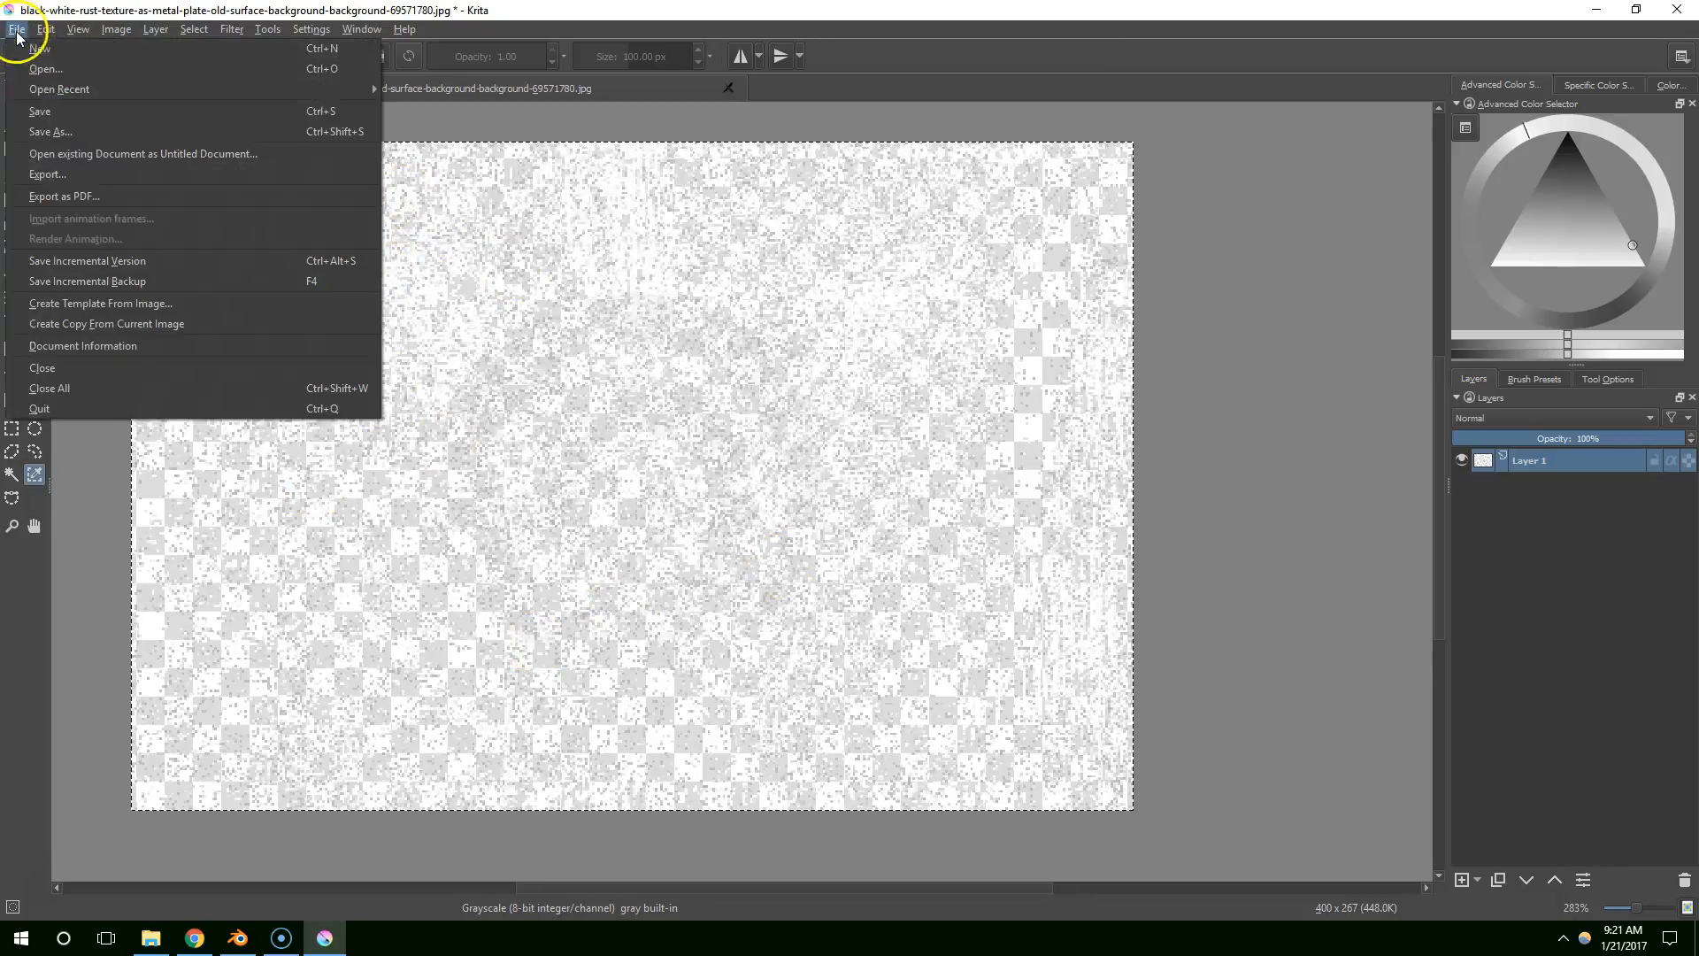
left_click(62, 171)
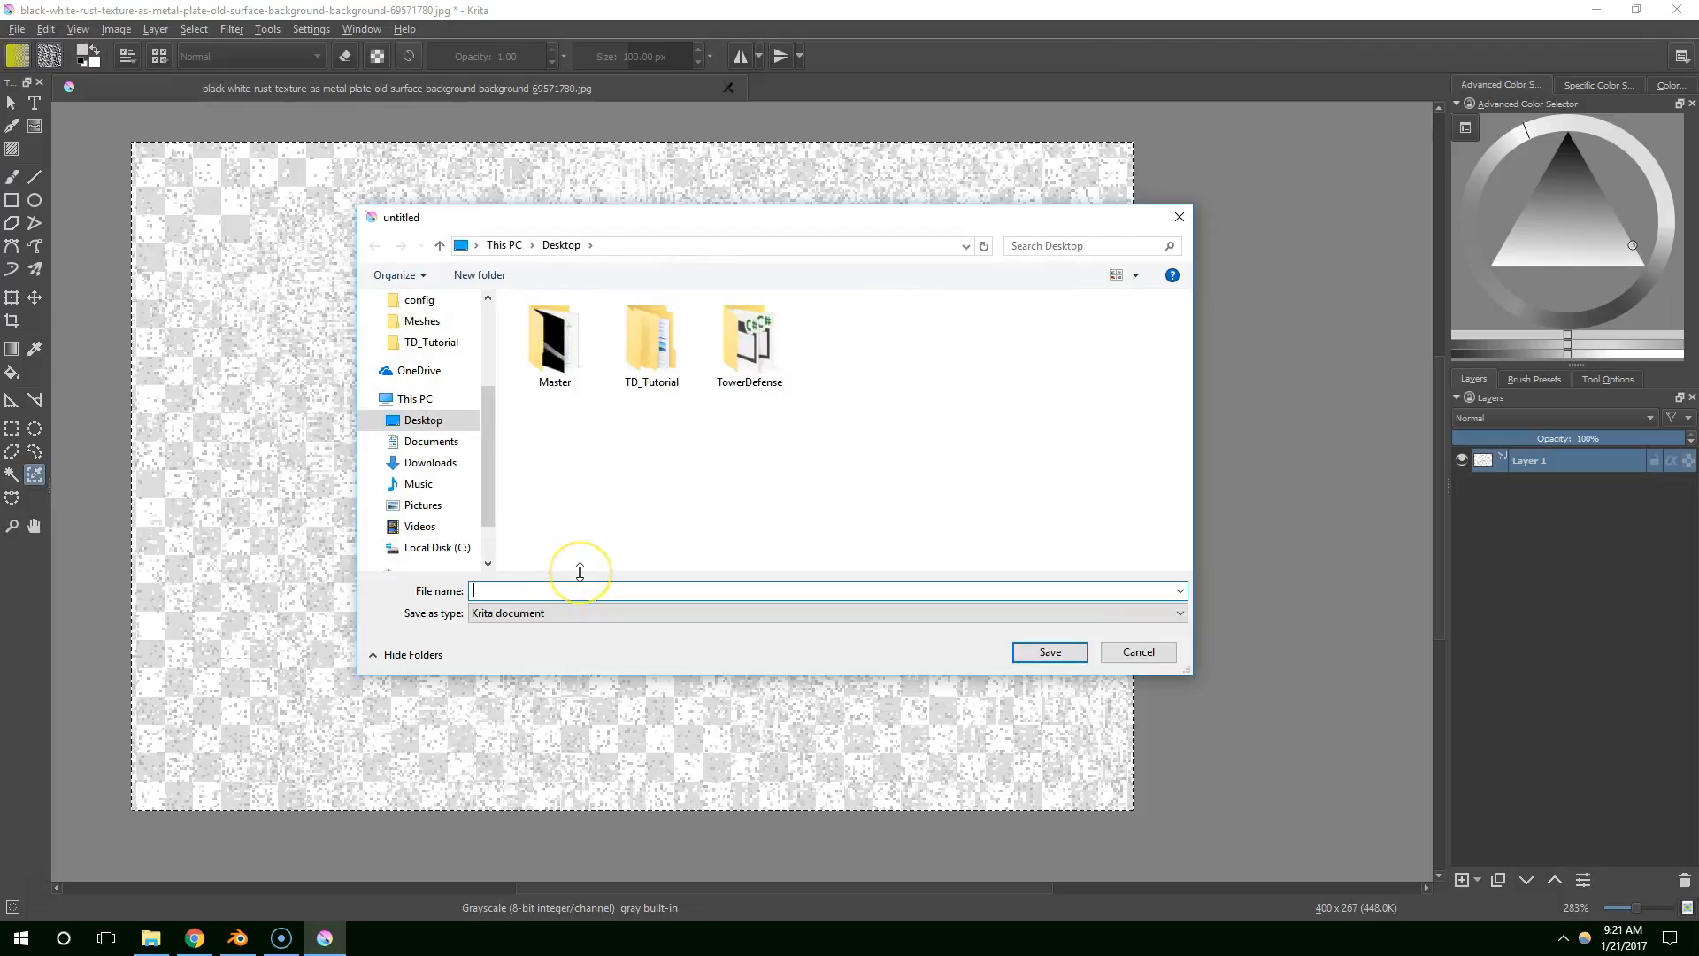
type("rust")
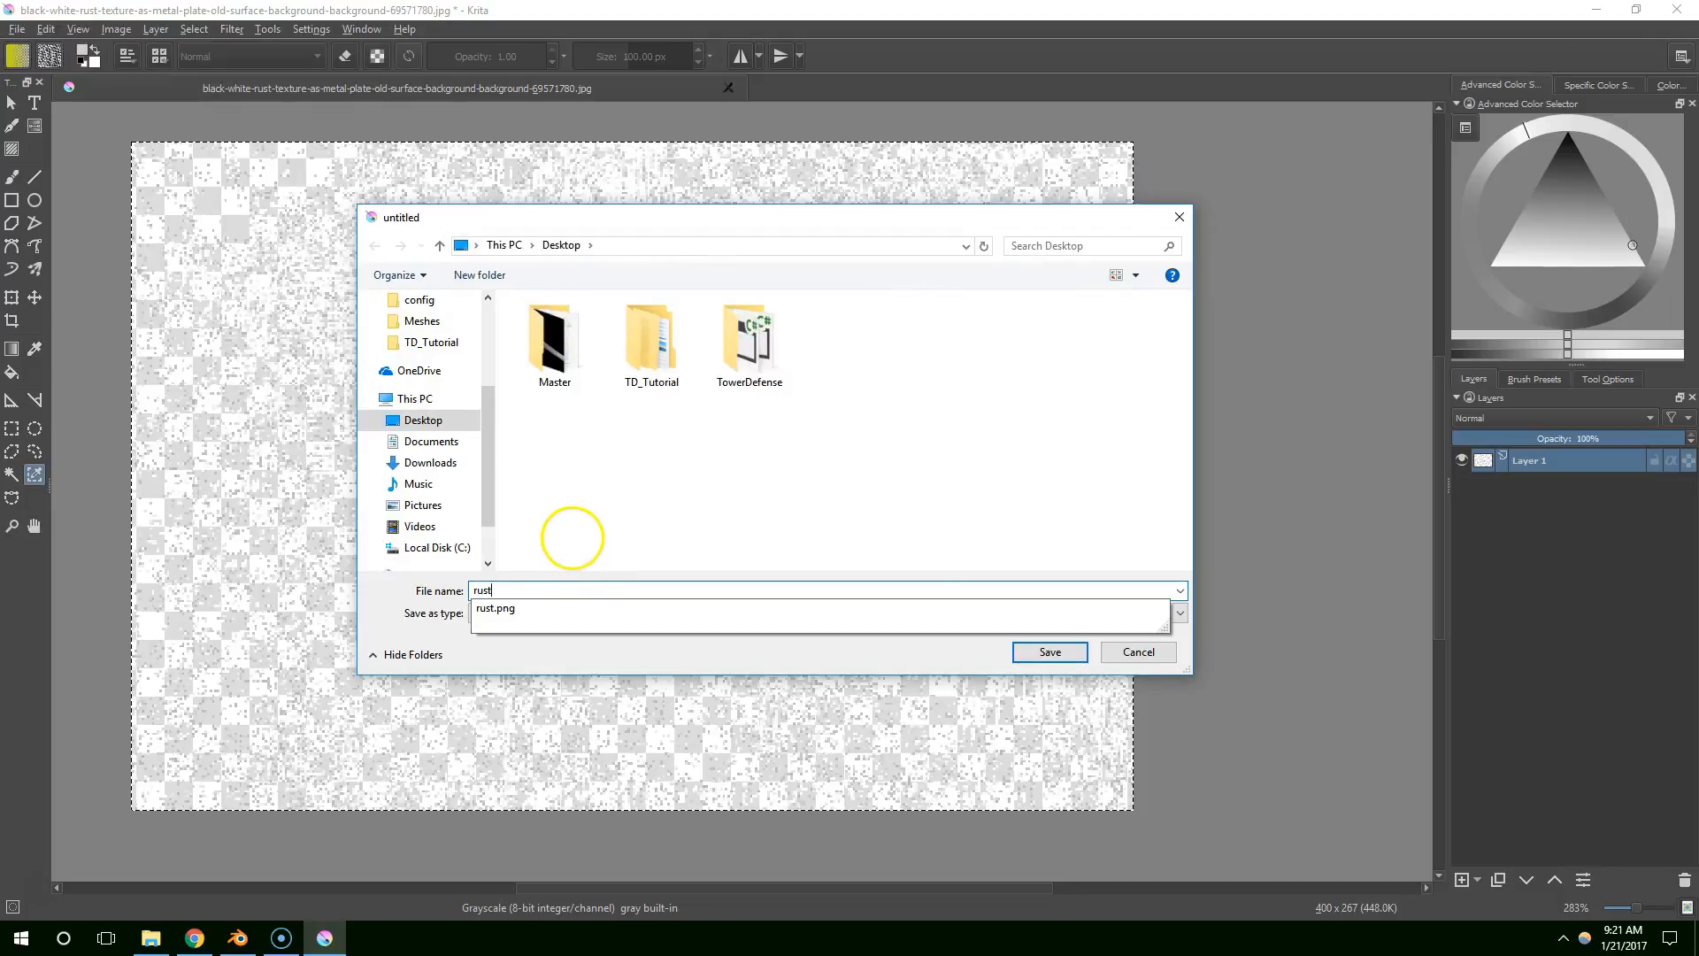
type("2.png")
key("Return")
key("Return")
Return to Blender and load rust2.png as the brush texture's image, keeping the brush mapping on Stencil
left_click(1600, 10)
middle_click_drag(708, 398, 559, 454)
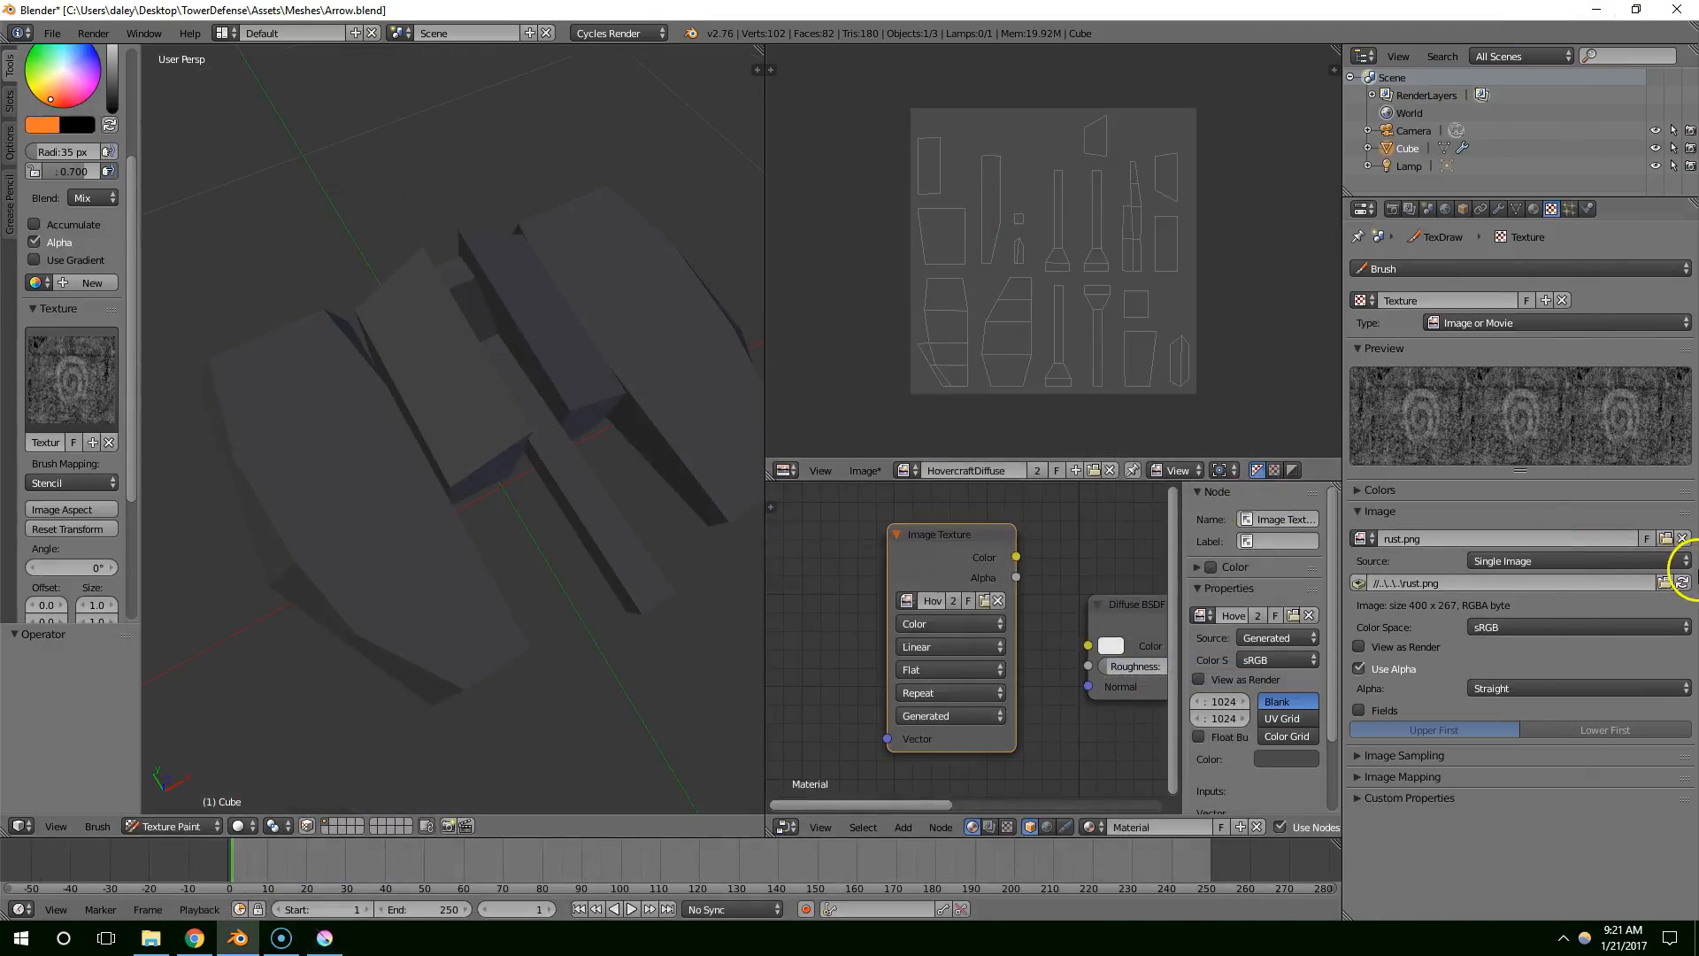
left_click(1665, 539)
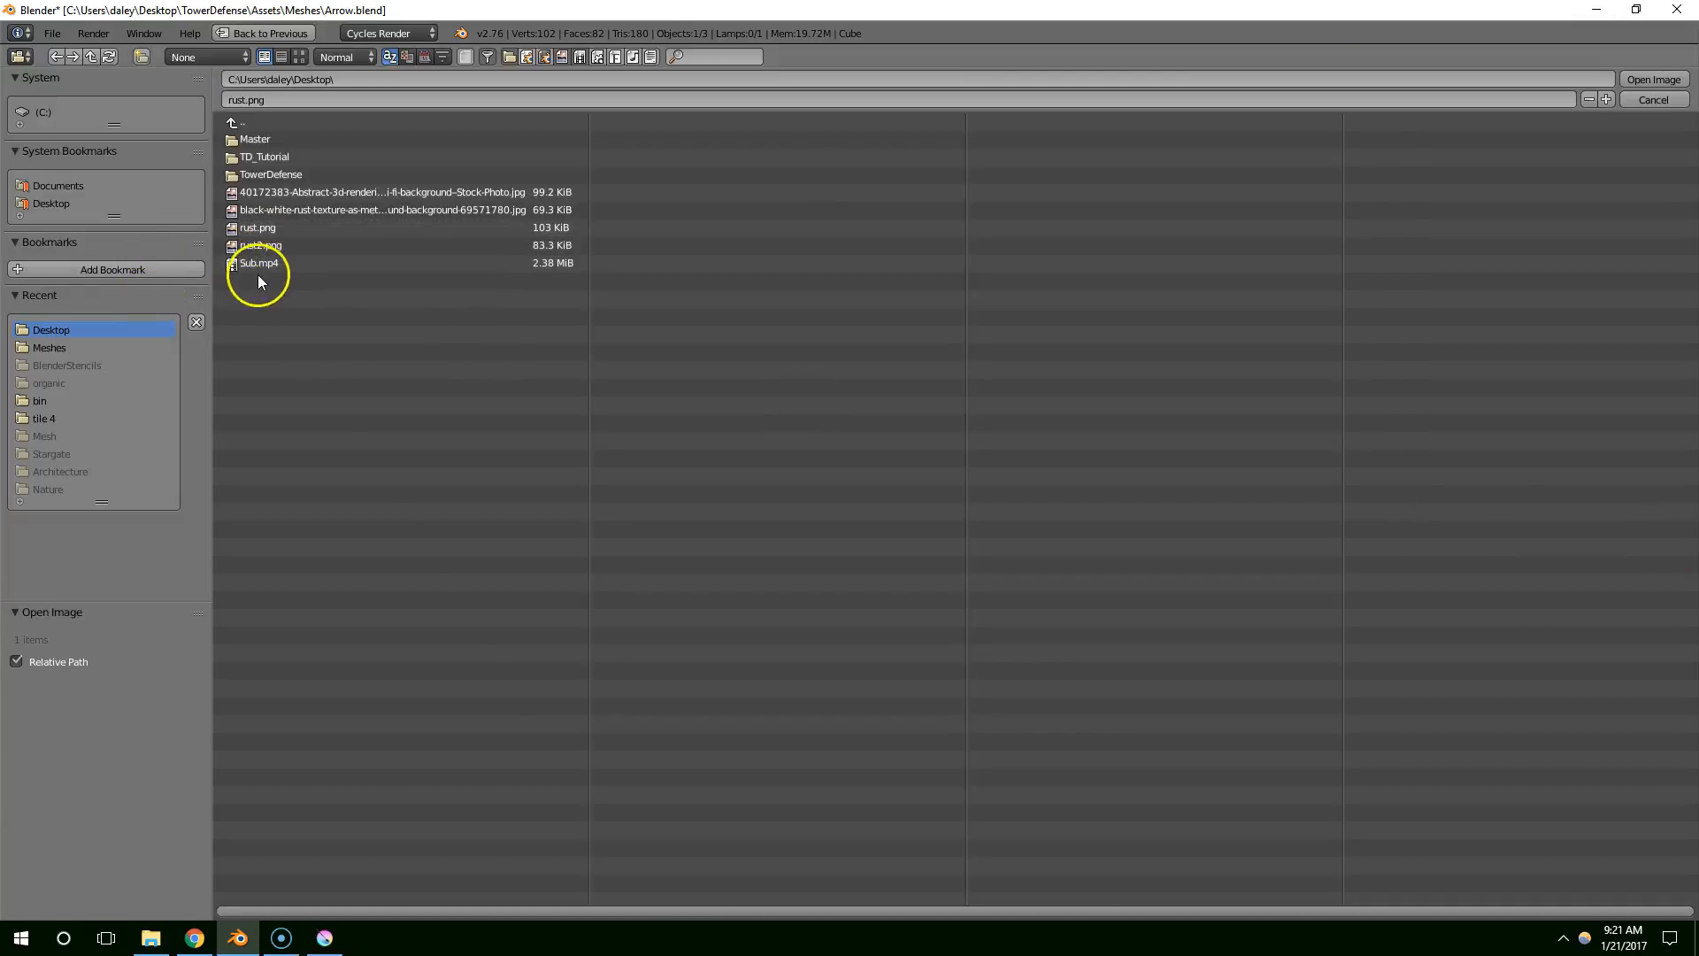
double_click(259, 246)
middle_click_drag(516, 406, 445, 356)
left_click(73, 482)
left_click(75, 476)
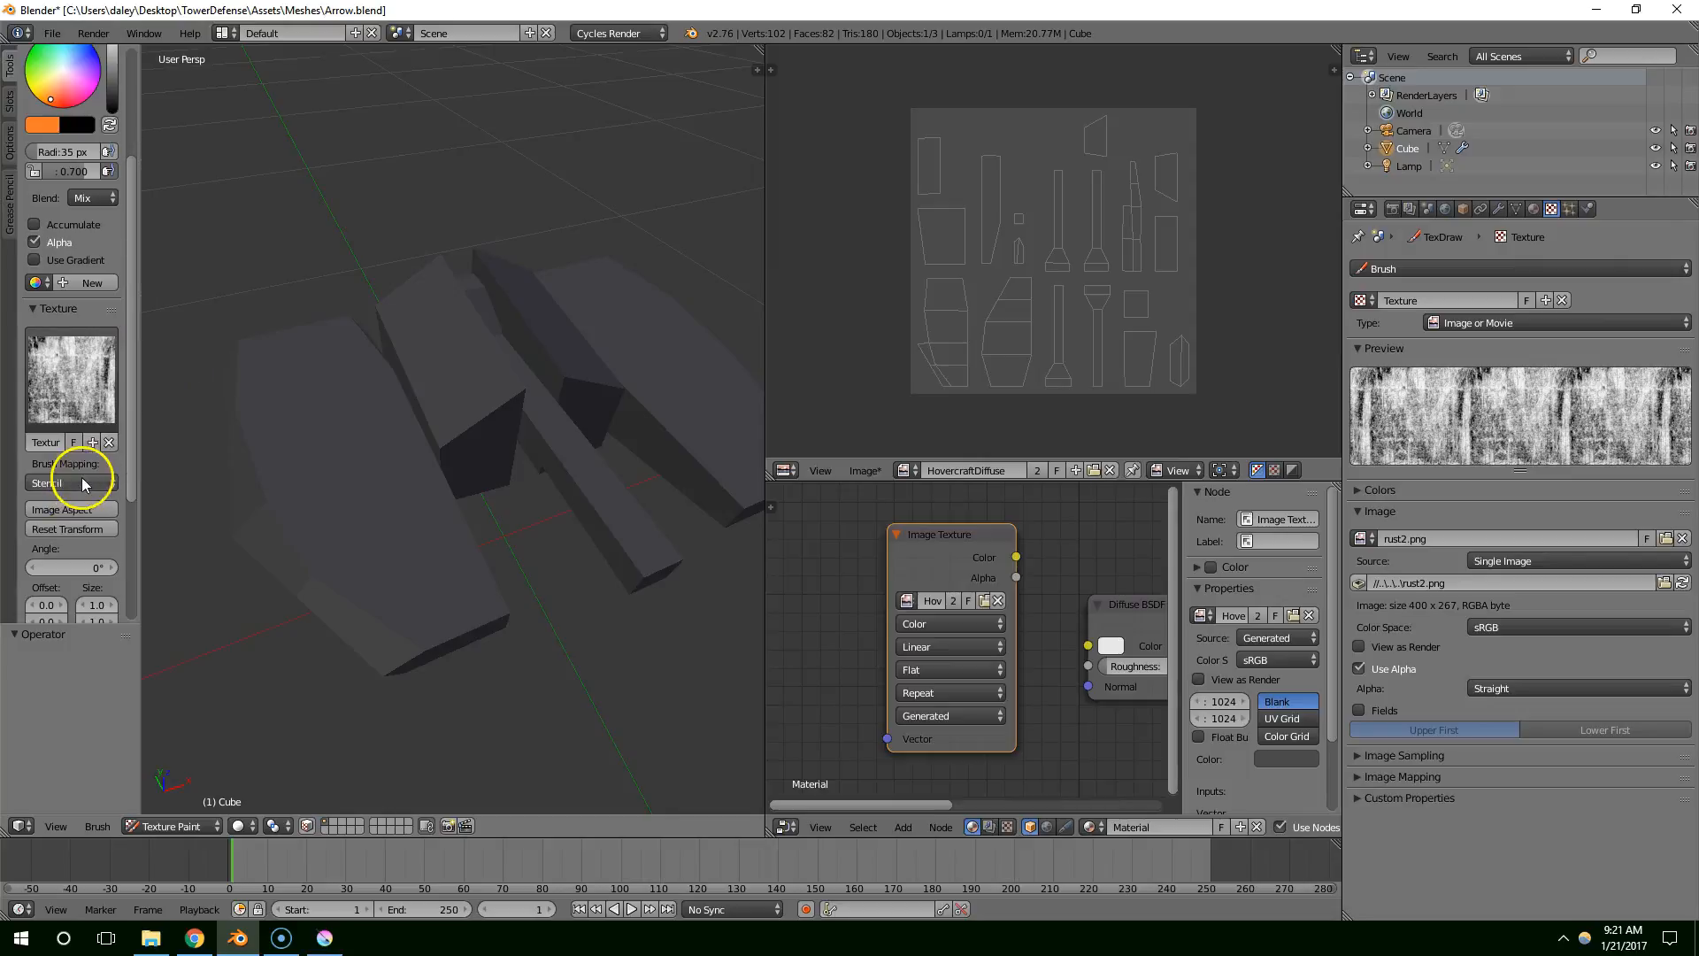
Place the new stencil over the hovercraft's side hull, paint a trial patch of orange rust, and undo it
scroll(419, 420, "down", 2)
middle_click_drag(423, 411, 354, 384)
right_click_drag(344, 381, 723, 518)
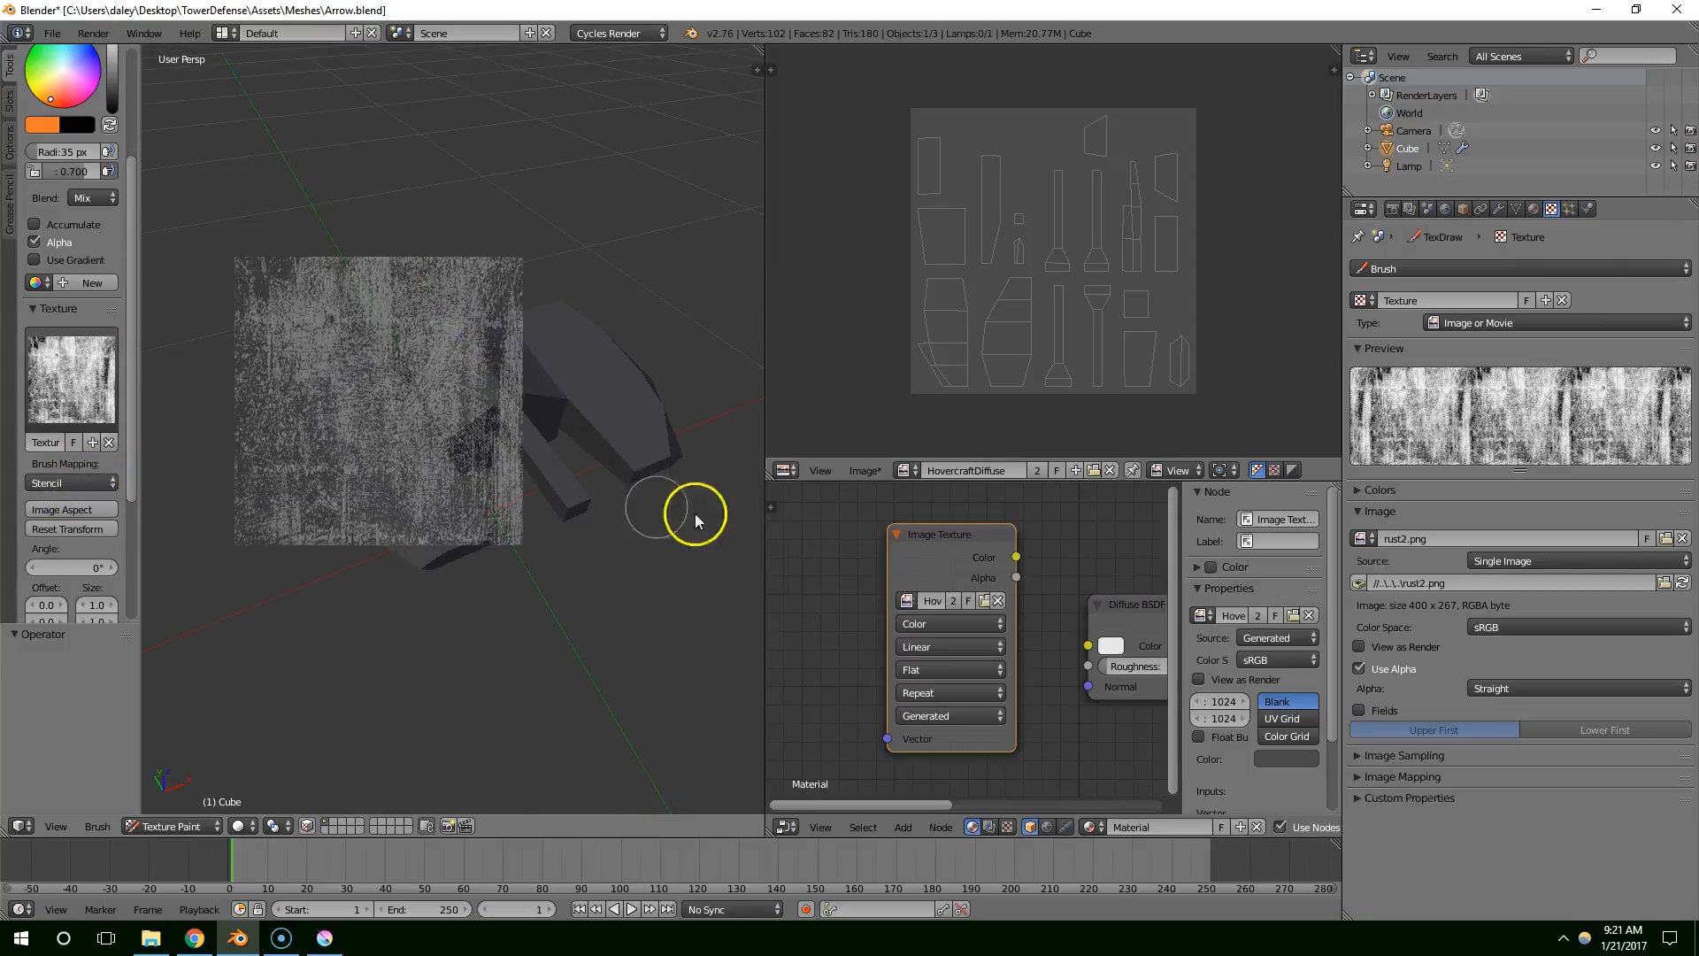
scroll(619, 511, "up", 2)
middle_click_drag(567, 509, 481, 506)
mouse_move(436, 363)
left_mouse_down()
mouse_move(257, 353)
mouse_move(337, 395)
left_mouse_up()
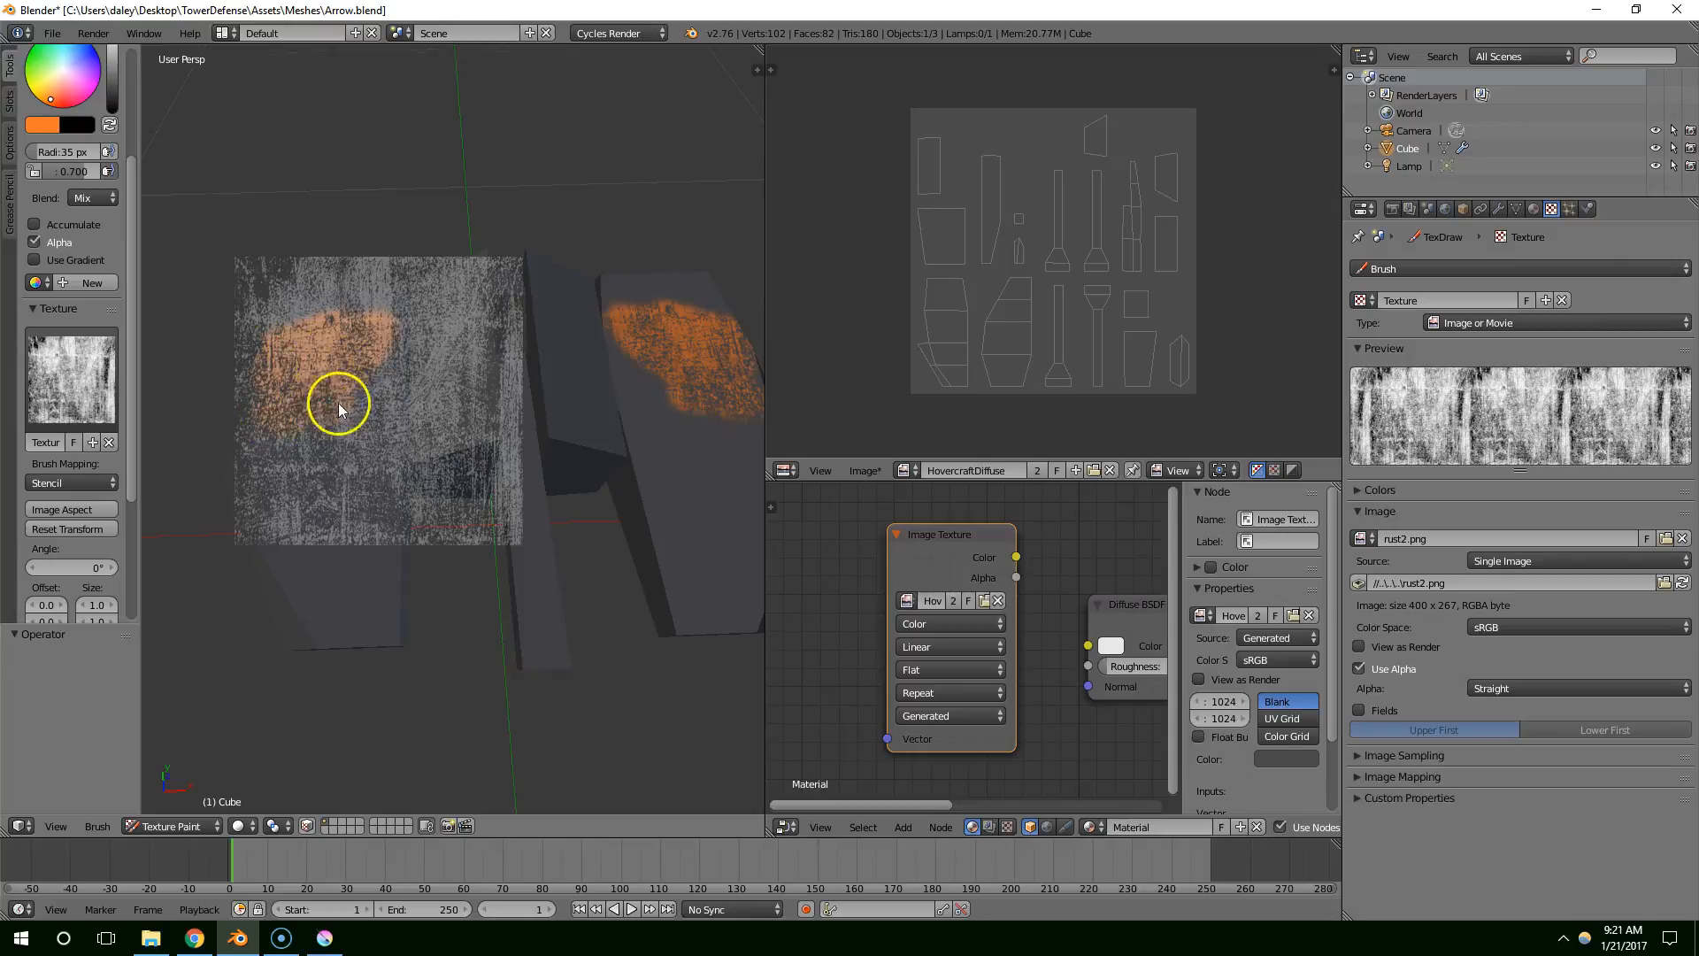
mouse_move(407, 345)
middle_mouse_down()
mouse_move(470, 284)
mouse_move(512, 315)
mouse_move(424, 353)
mouse_move(481, 305)
mouse_move(564, 287)
mouse_move(406, 334)
middle_mouse_up()
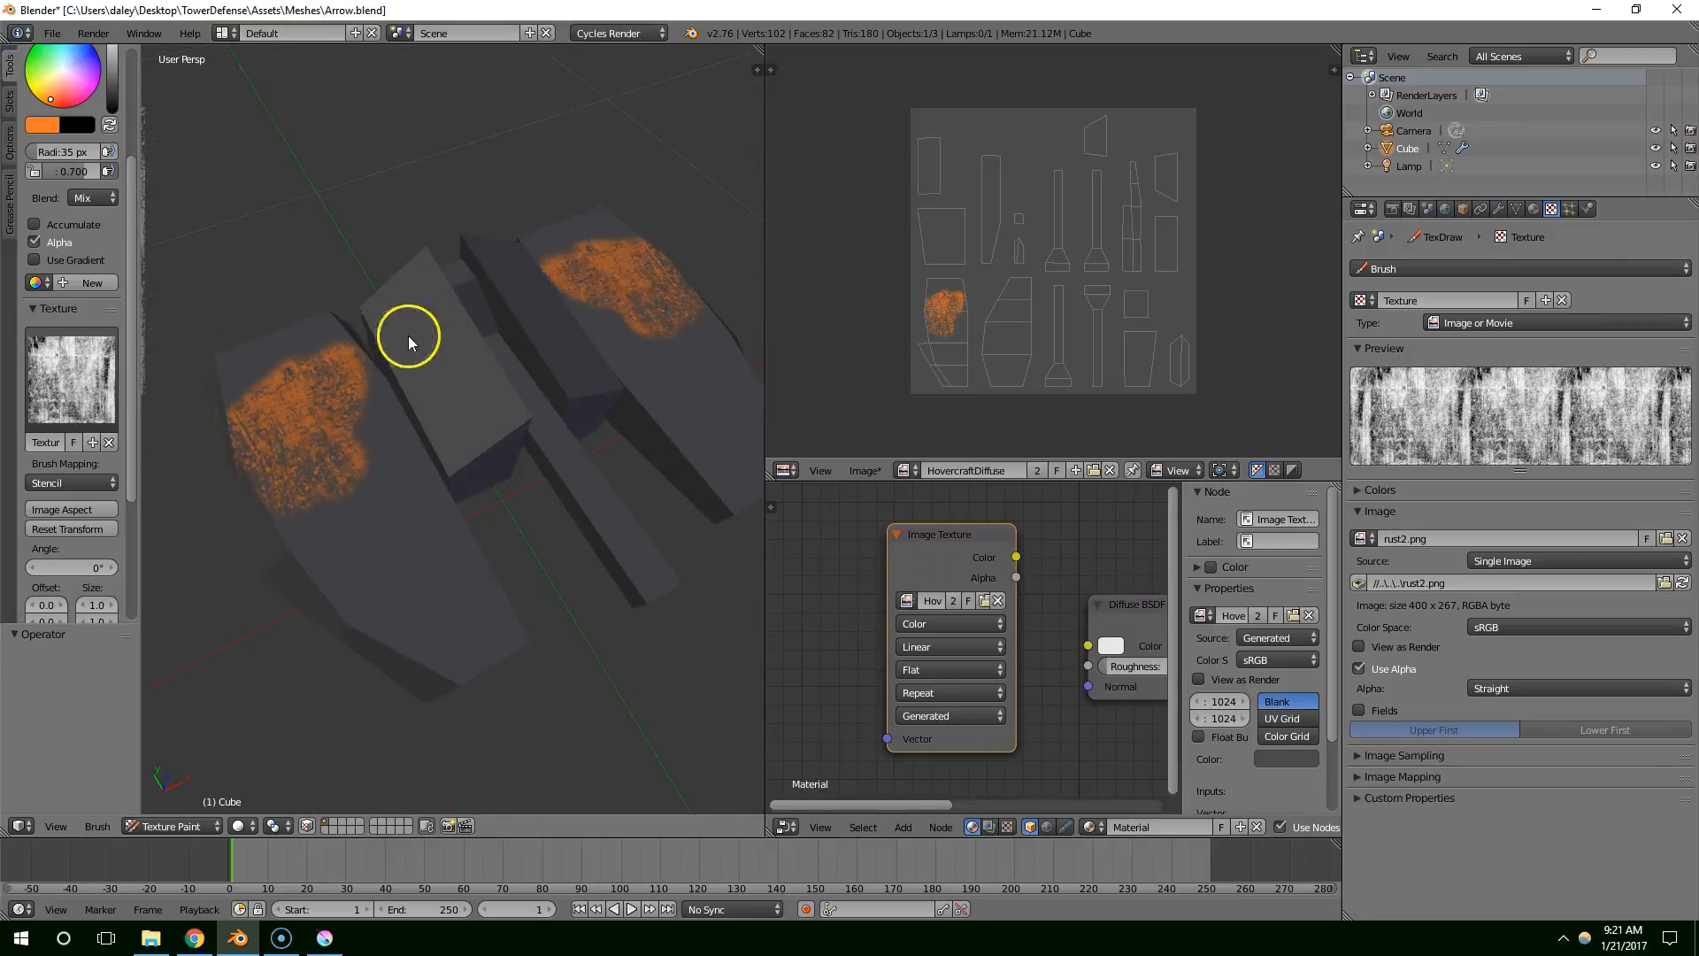
key("ctrl+z")
Darken the orange brush colour to a rusty brown, test it with a stroke on the hull, and undo the stroke
left_click_drag(117, 85, 113, 68)
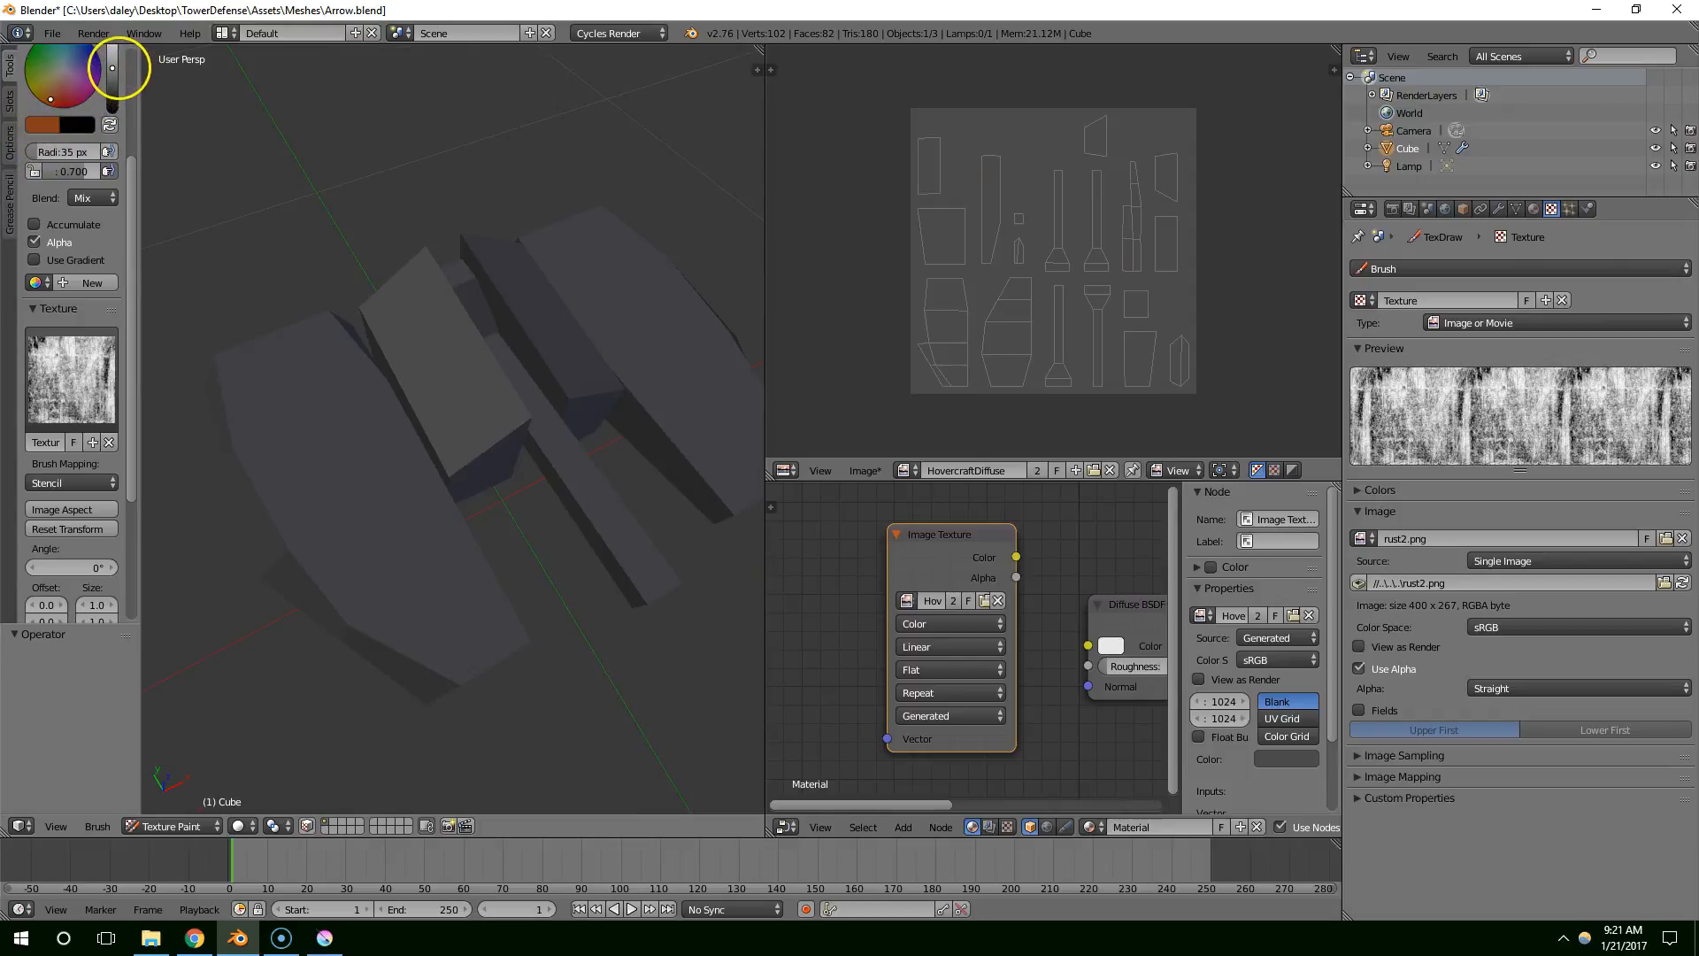
mouse_move(395, 440)
left_mouse_down()
mouse_move(383, 425)
mouse_move(295, 482)
left_mouse_up()
mouse_move(295, 483)
middle_mouse_down()
mouse_move(274, 383)
mouse_move(543, 401)
mouse_move(421, 462)
mouse_move(368, 425)
mouse_move(469, 440)
mouse_move(597, 380)
mouse_move(561, 406)
mouse_move(417, 383)
middle_mouse_up()
key("ctrl+z")
Shrink the rust stencil to about hull size over the hovercraft in top view and darken the brown brush colour slightly
middle_click_drag(667, 495, 582, 523)
key("KP_7")
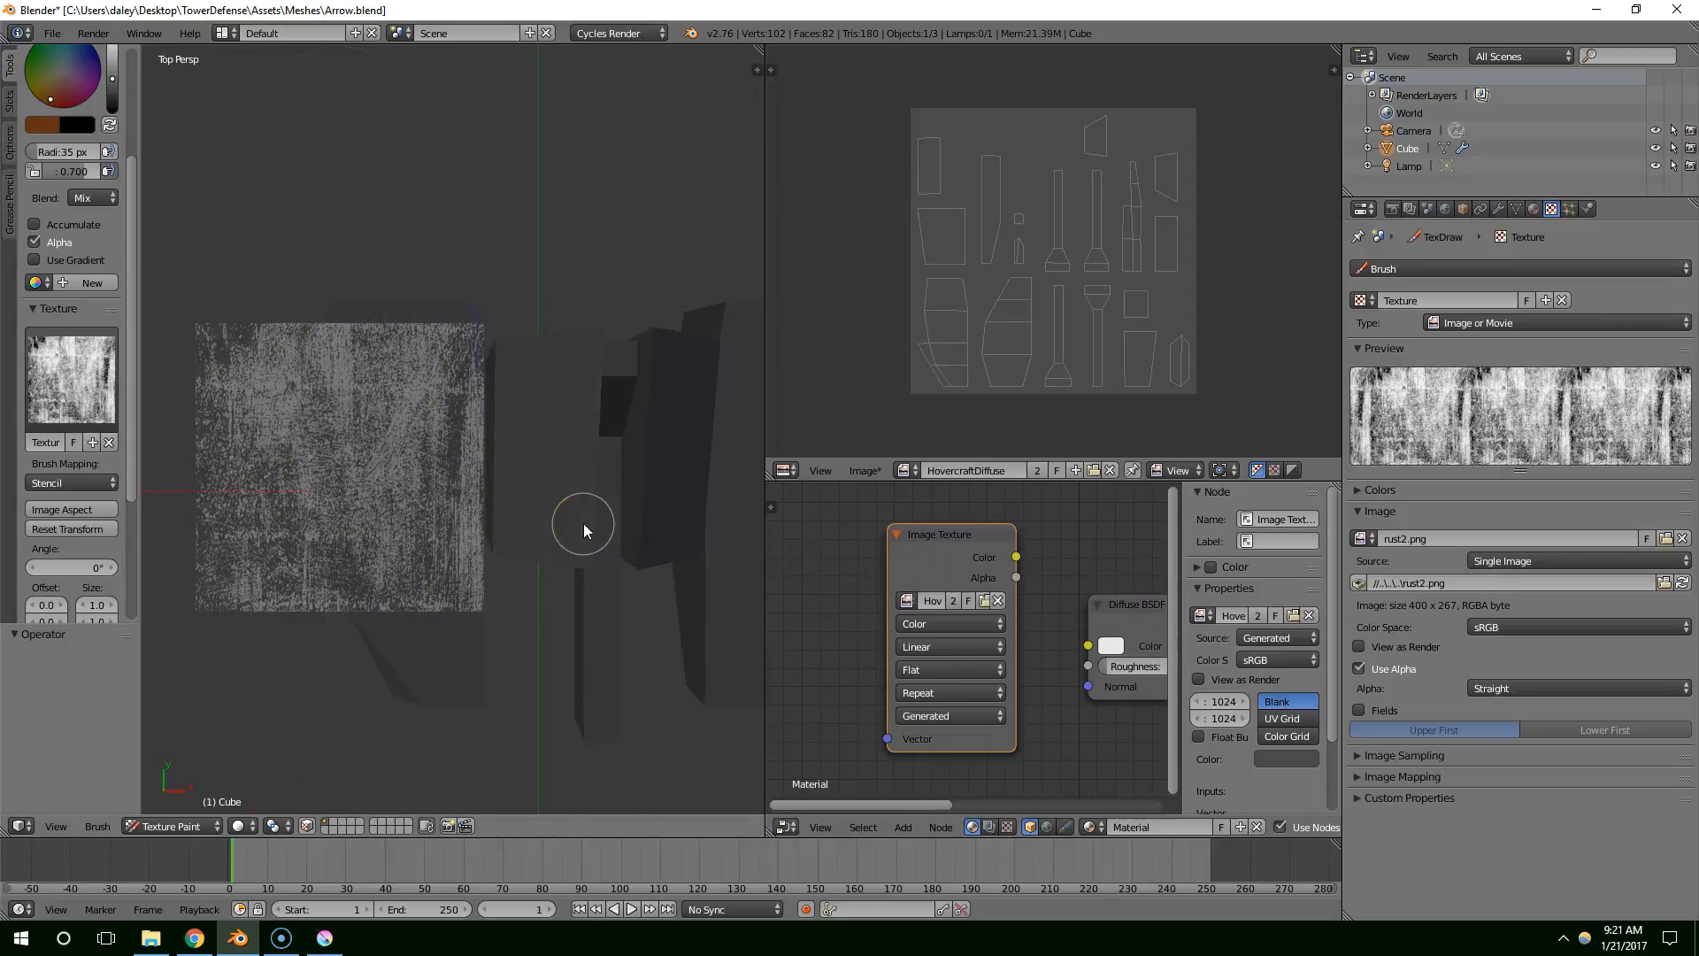
middle_click_drag(588, 517, 635, 508)
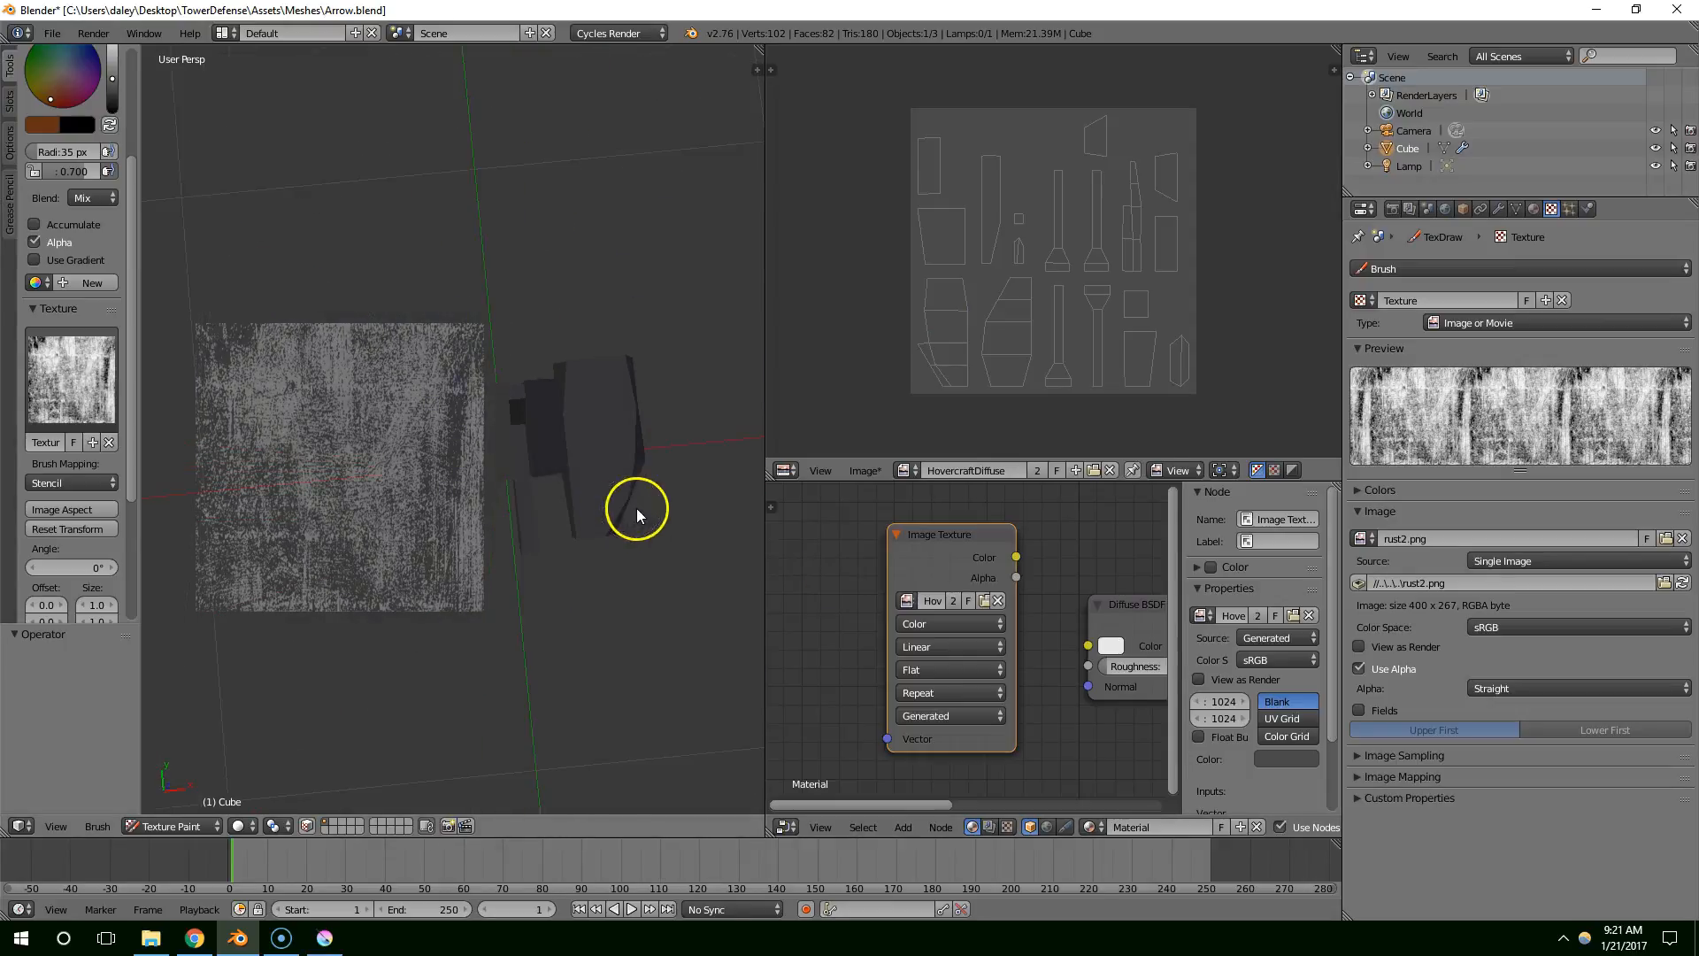
key("KP_7")
mouse_move(508, 491)
right_mouse_down("shift")
mouse_move(373, 465)
mouse_move(457, 465)
right_mouse_up("shift")
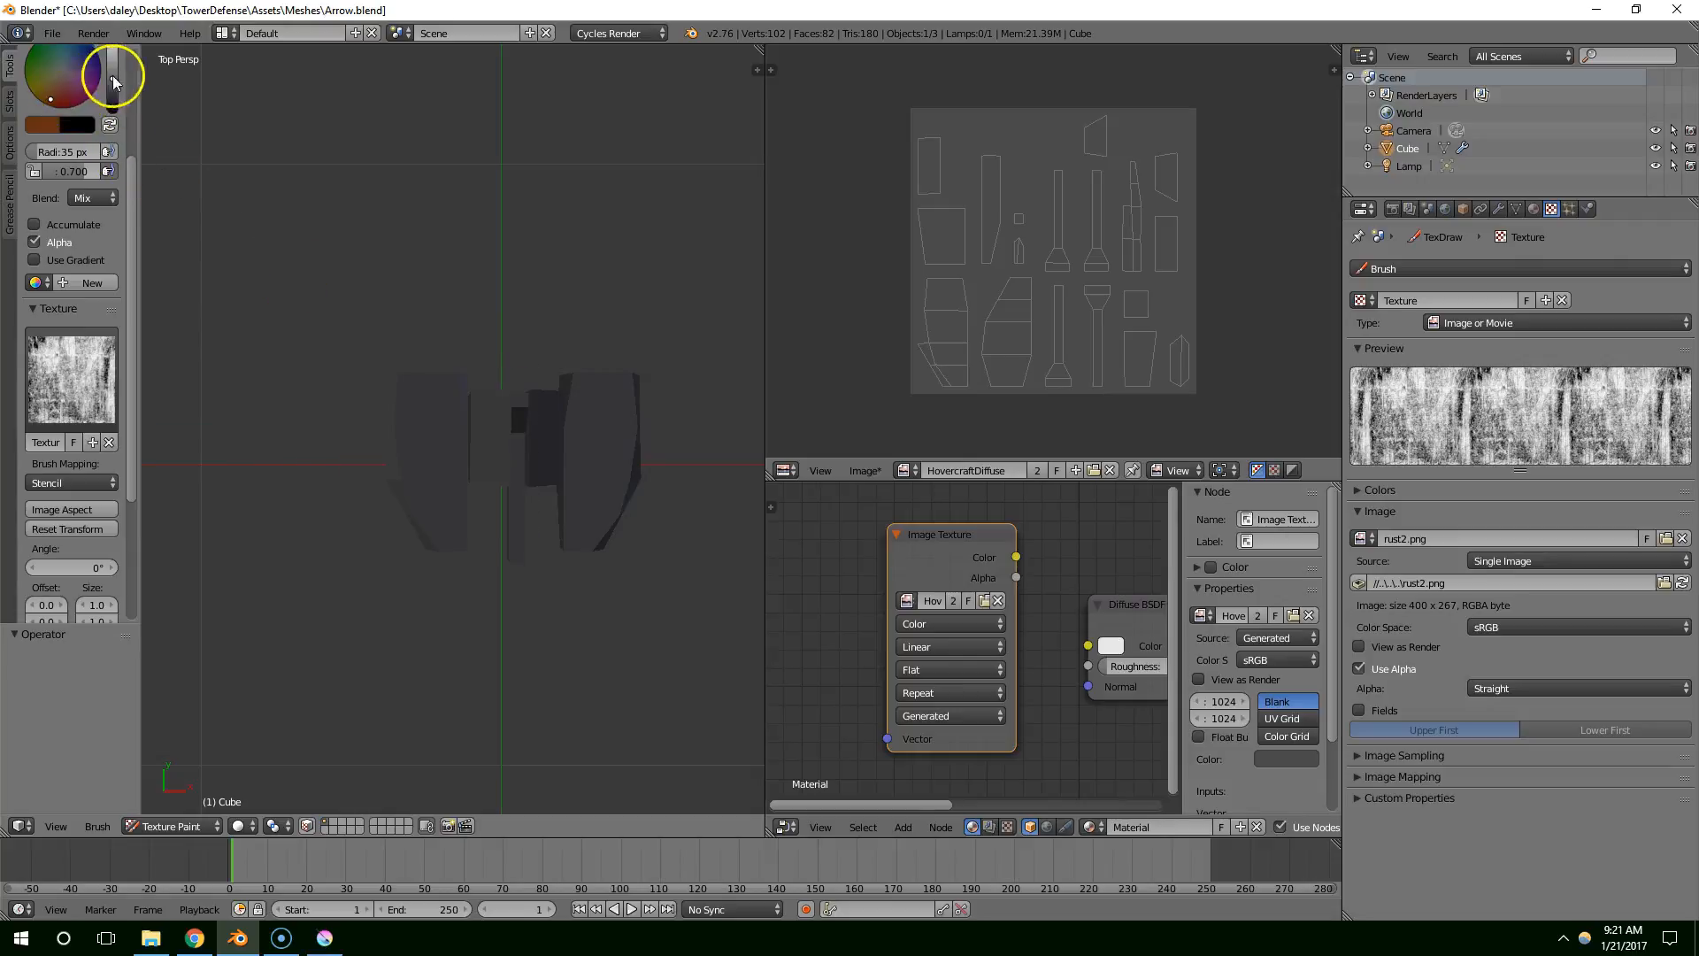
left_click_drag(113, 78, 114, 85)
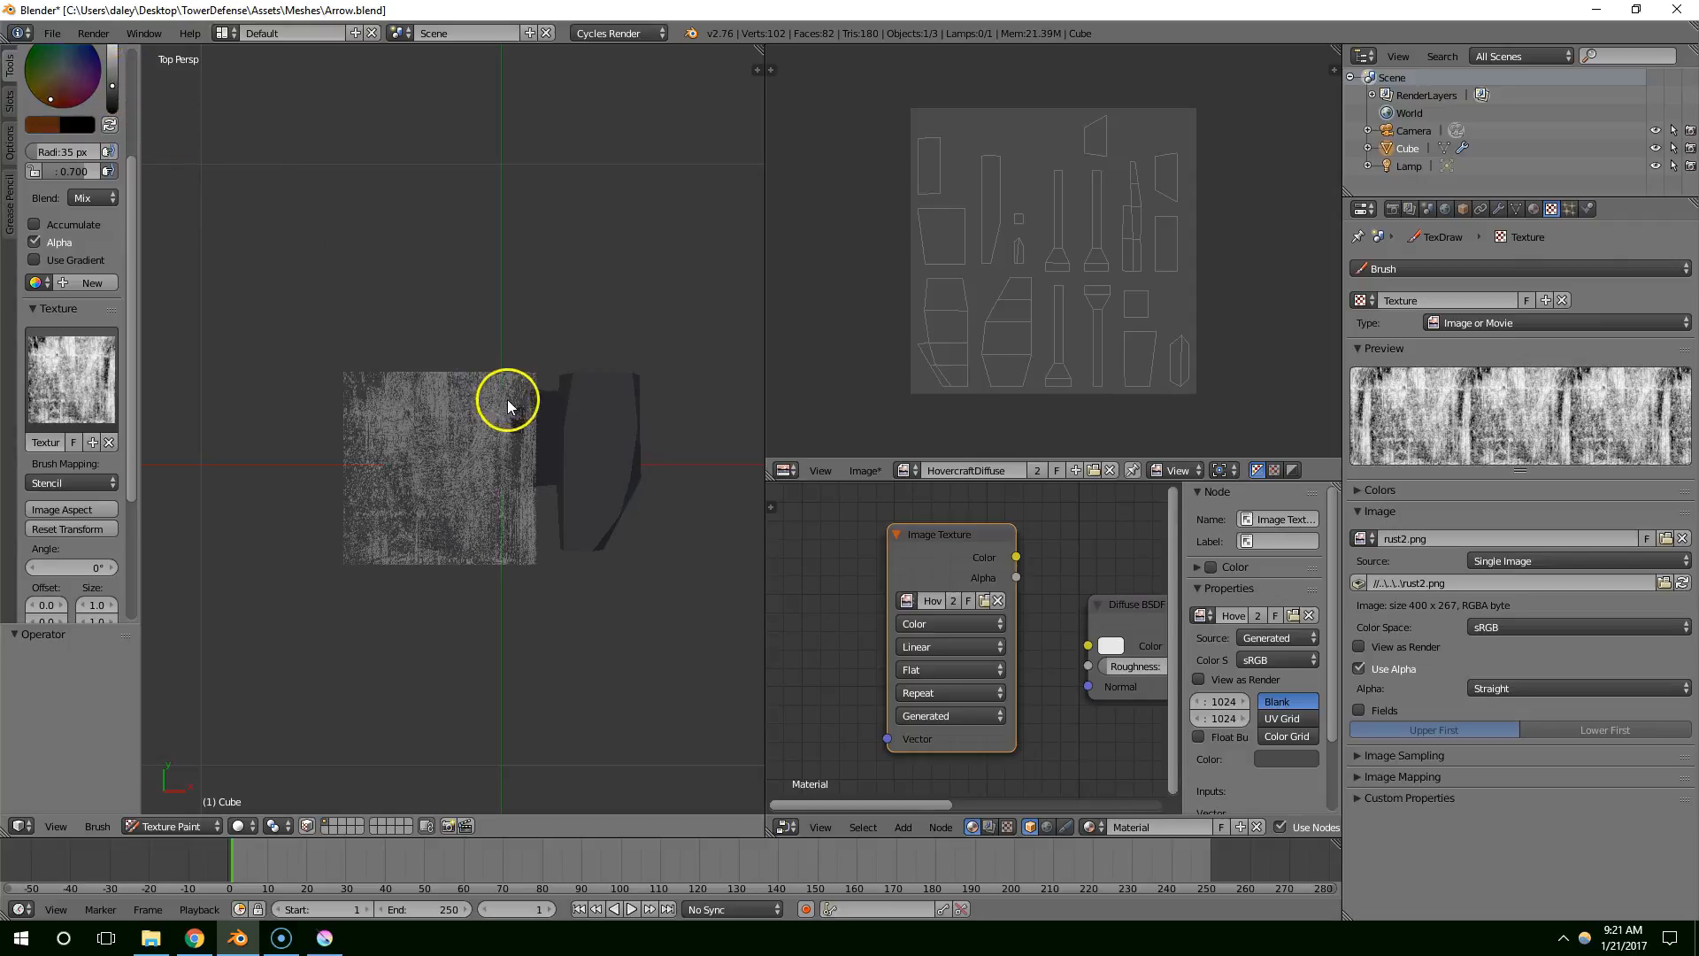
Paint brown rust through the stencil over the upper surfaces of the hovercraft's hulls and centre block
mouse_move(361, 412)
left_mouse_down()
mouse_move(459, 410)
mouse_move(436, 495)
left_mouse_up()
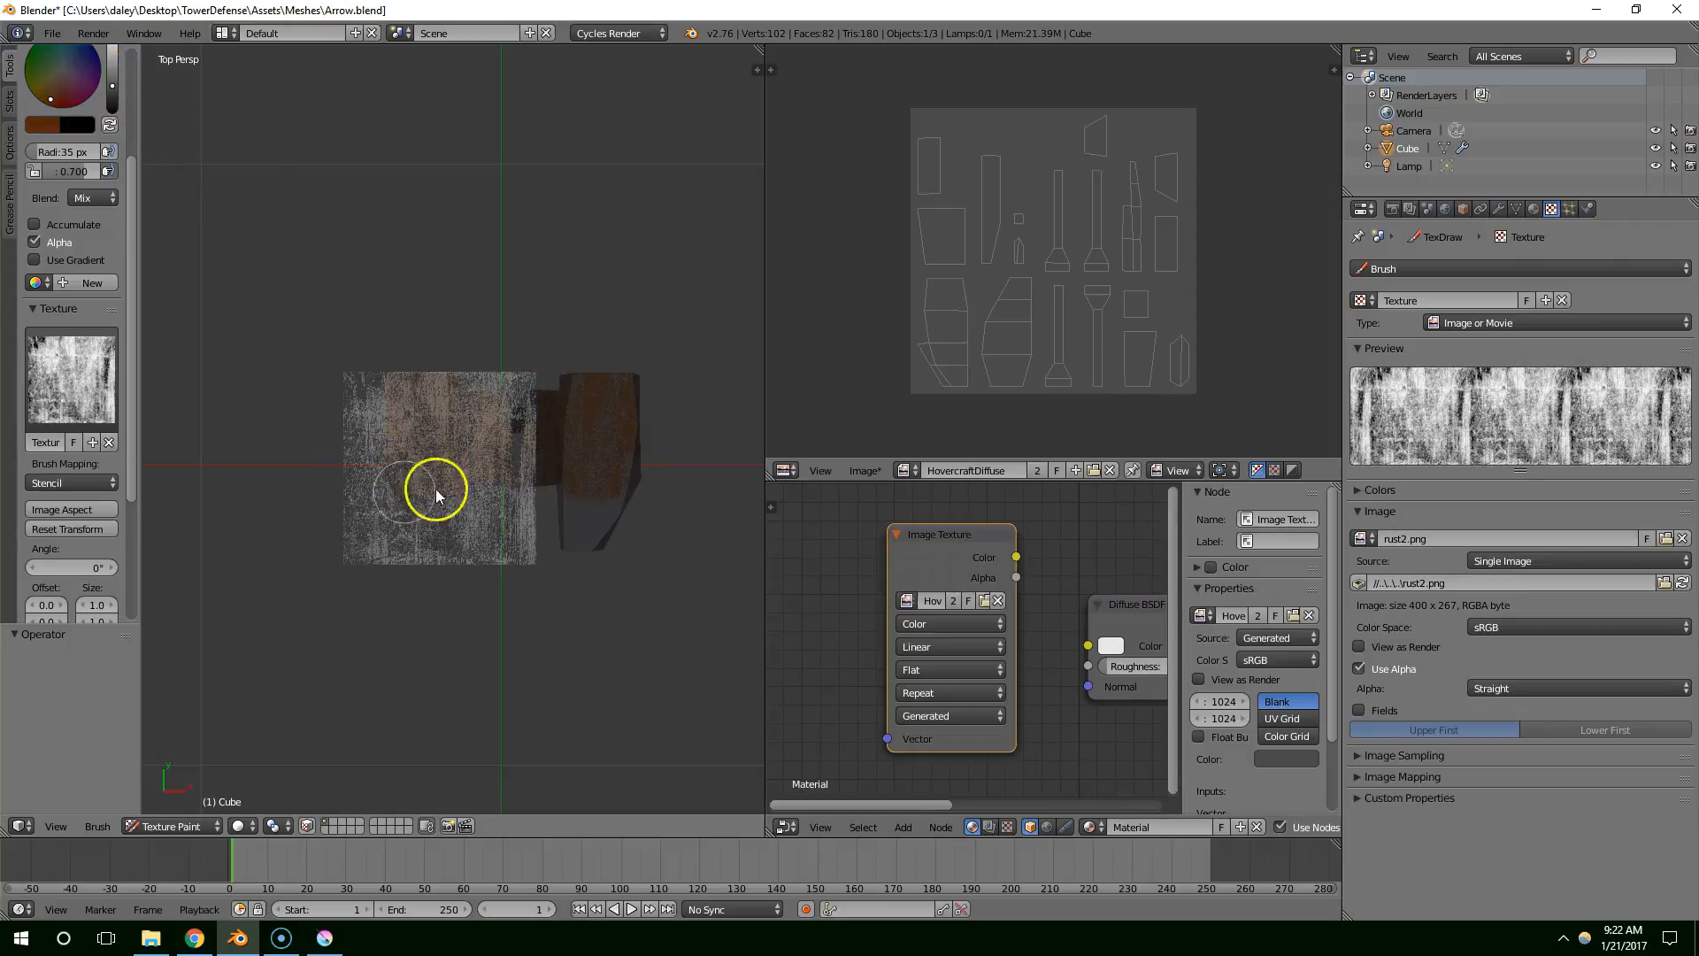
middle_click_drag(520, 543, 653, 460)
scroll(609, 425, "up", 3)
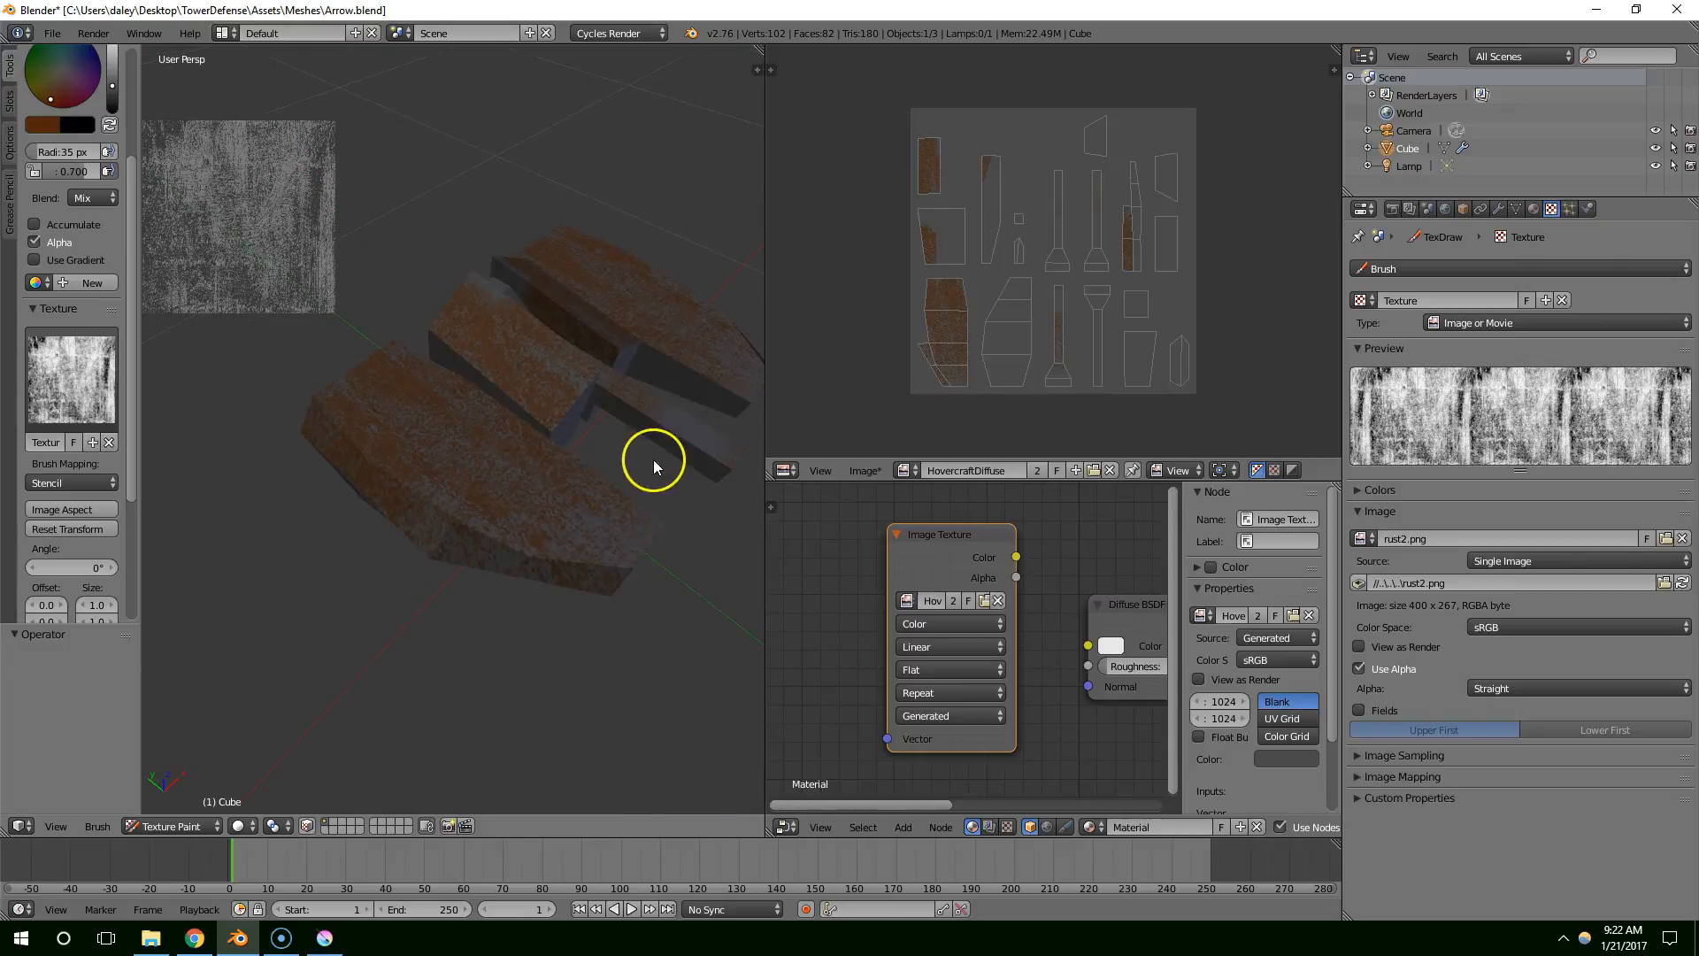
Move the stencil over further parts of the hovercraft and paint rust on the faces still missing it
middle_click_drag(481, 442, 383, 209)
right_click_drag(252, 210, 505, 383)
scroll(509, 381, "down", 2)
middle_click_drag(511, 379, 550, 338)
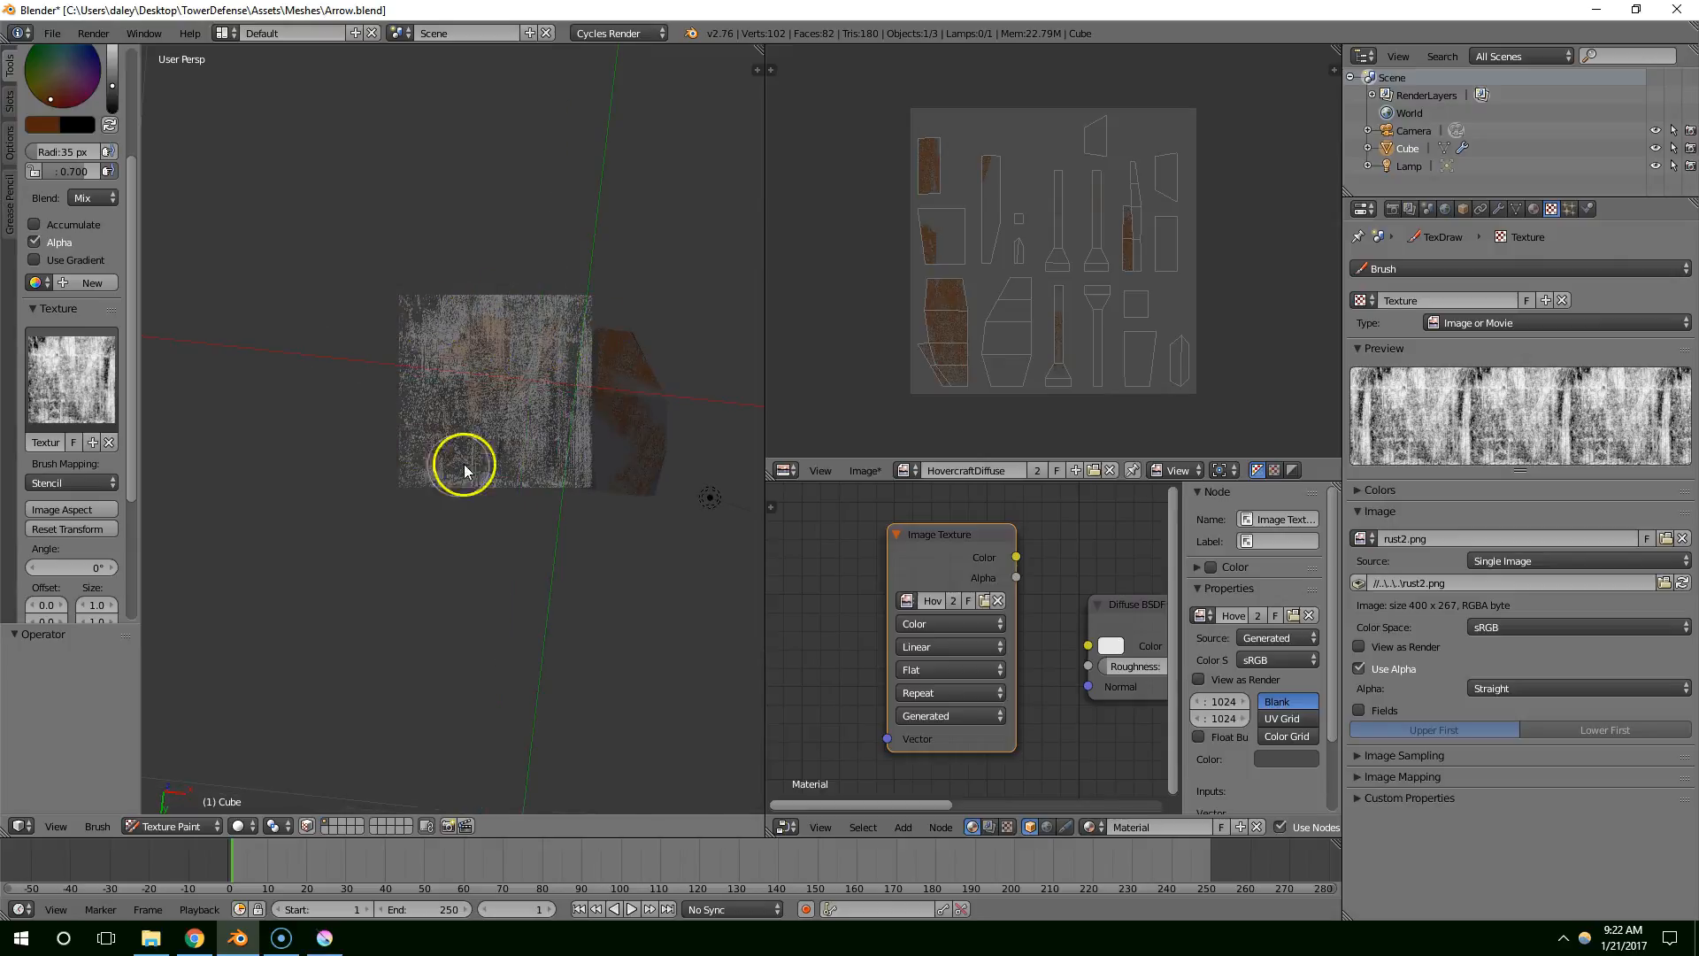
middle_click_drag(619, 299, 569, 425)
right_click_drag(489, 326, 410, 295)
middle_click_drag(410, 294, 777, 406)
scroll(561, 395, "up", 1)
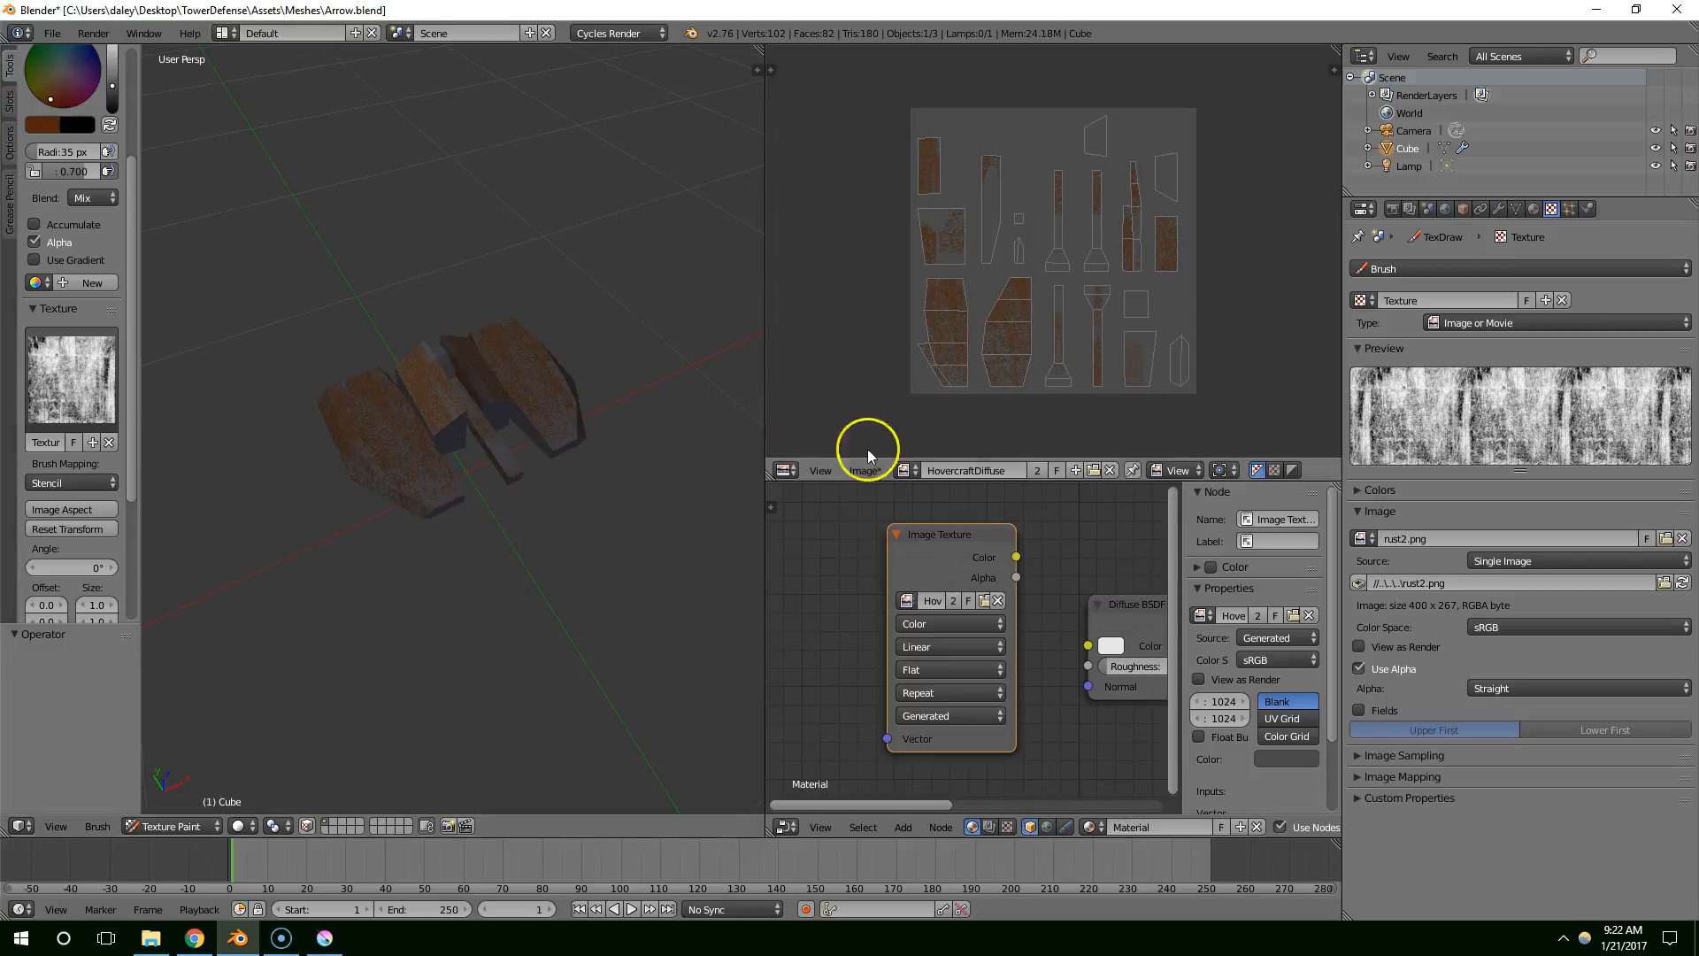
Examine the painted rust on the hovercraft from several angles and compare it with the UV layout
middle_click_drag(686, 438, 444, 353)
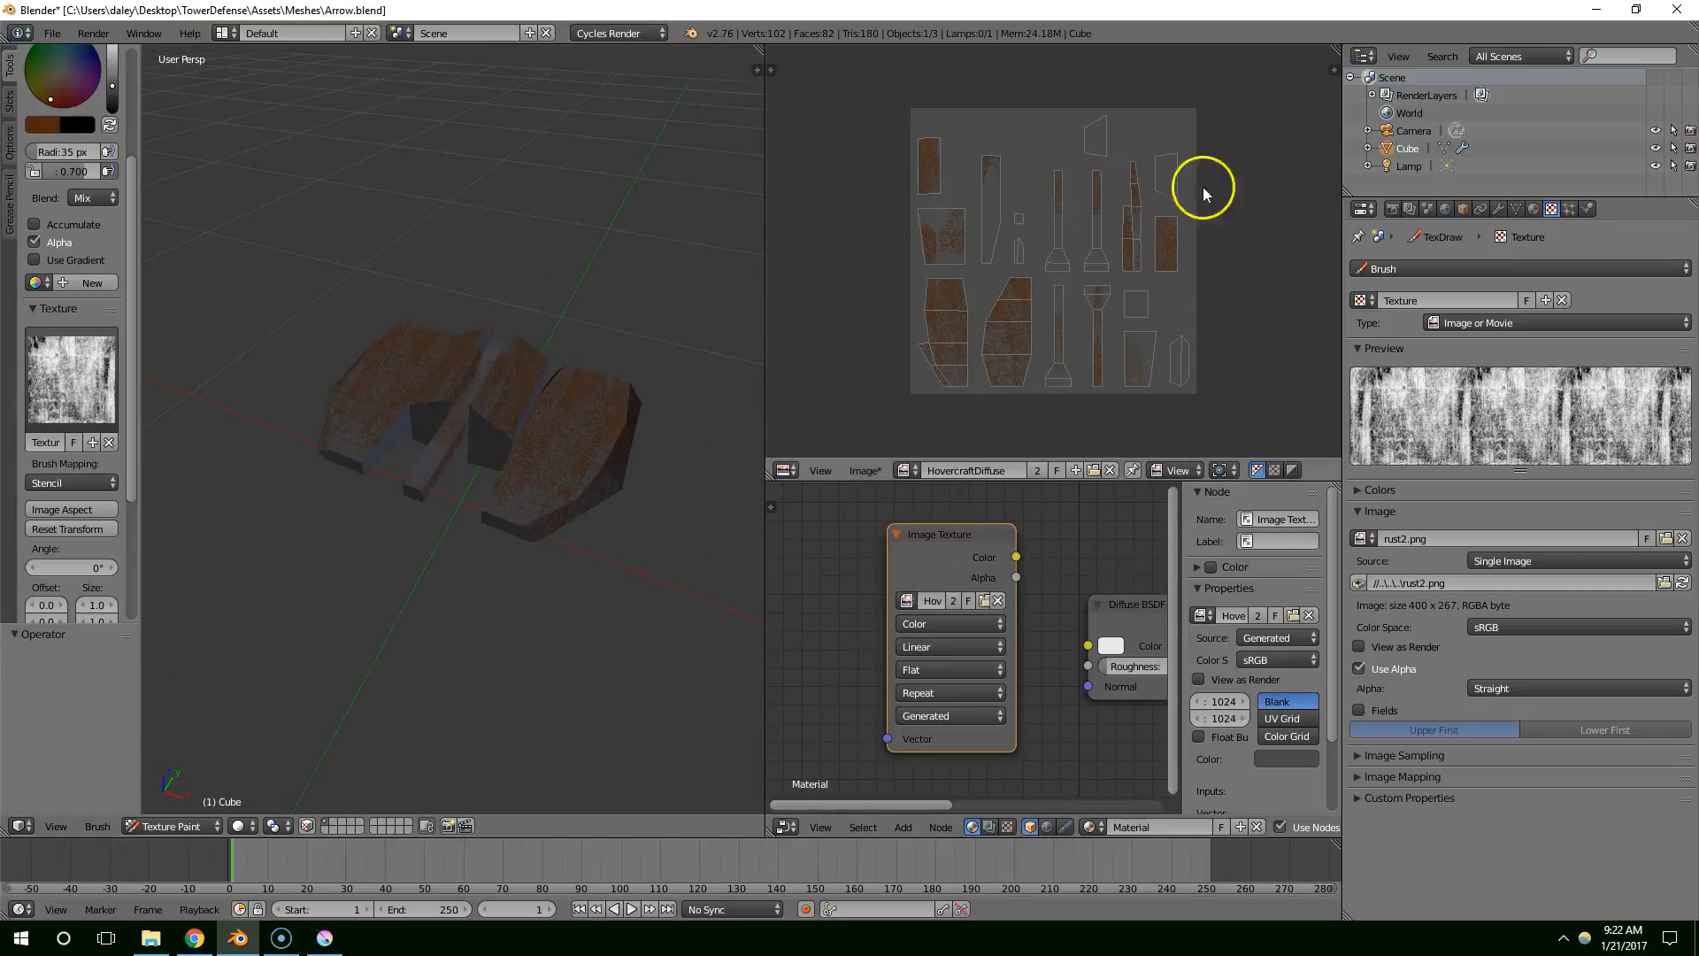
middle_click_drag(655, 319, 433, 289)
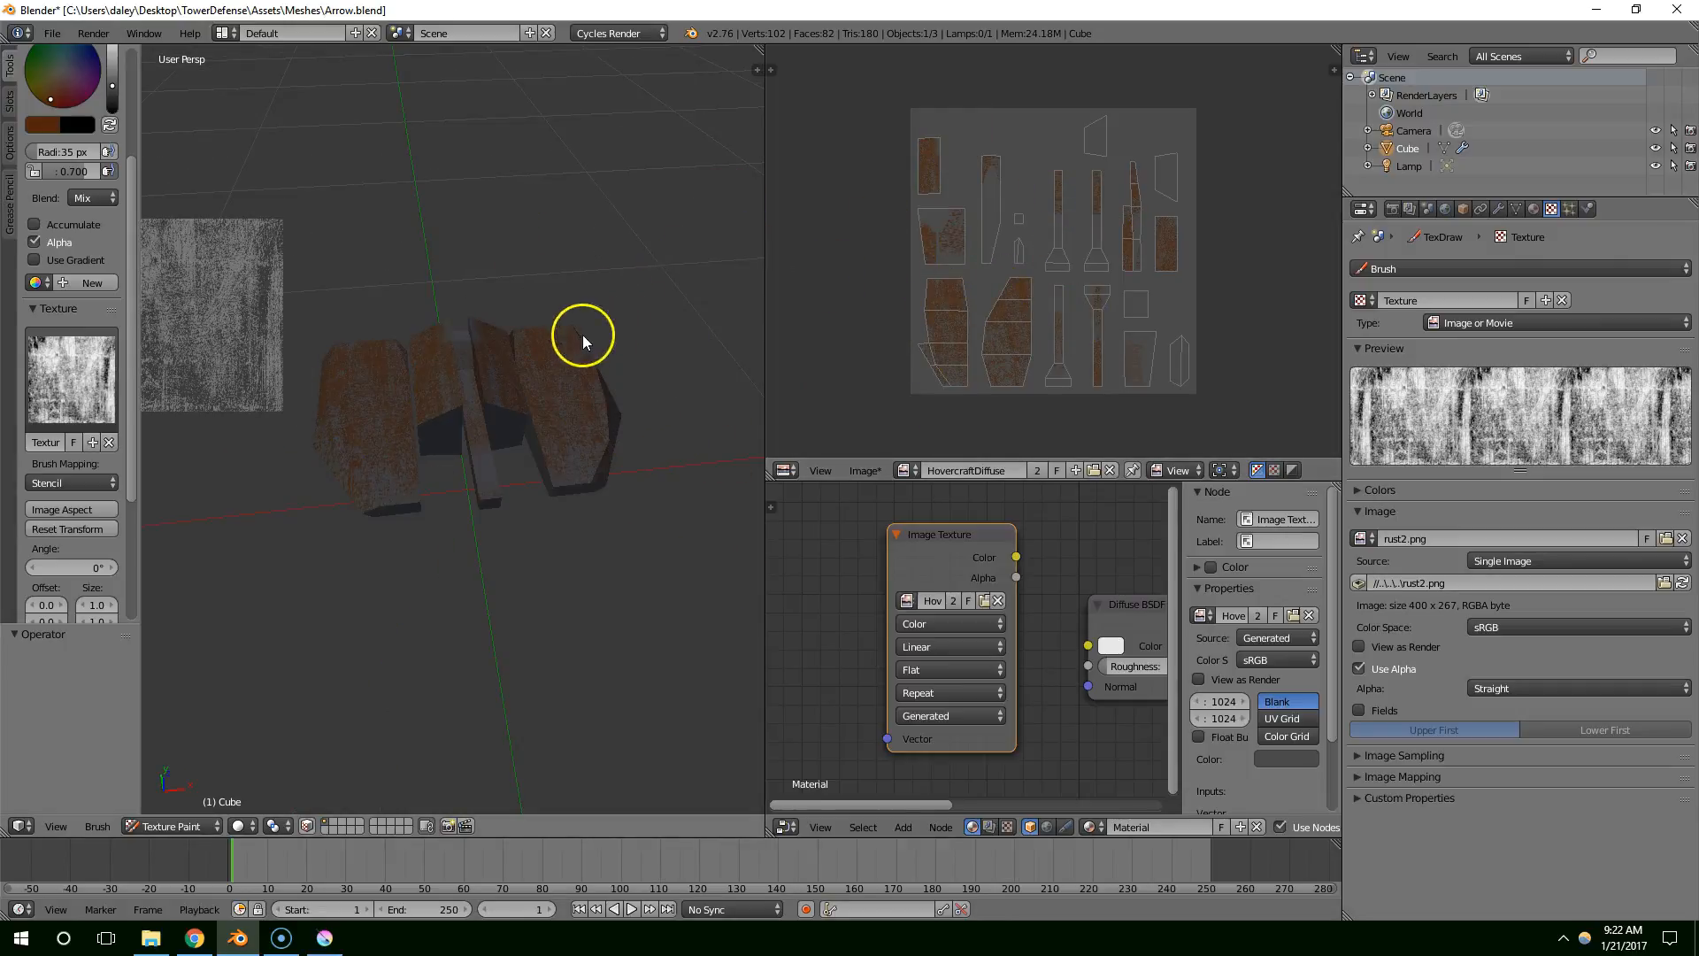
middle_click_drag(600, 493, 266, 281)
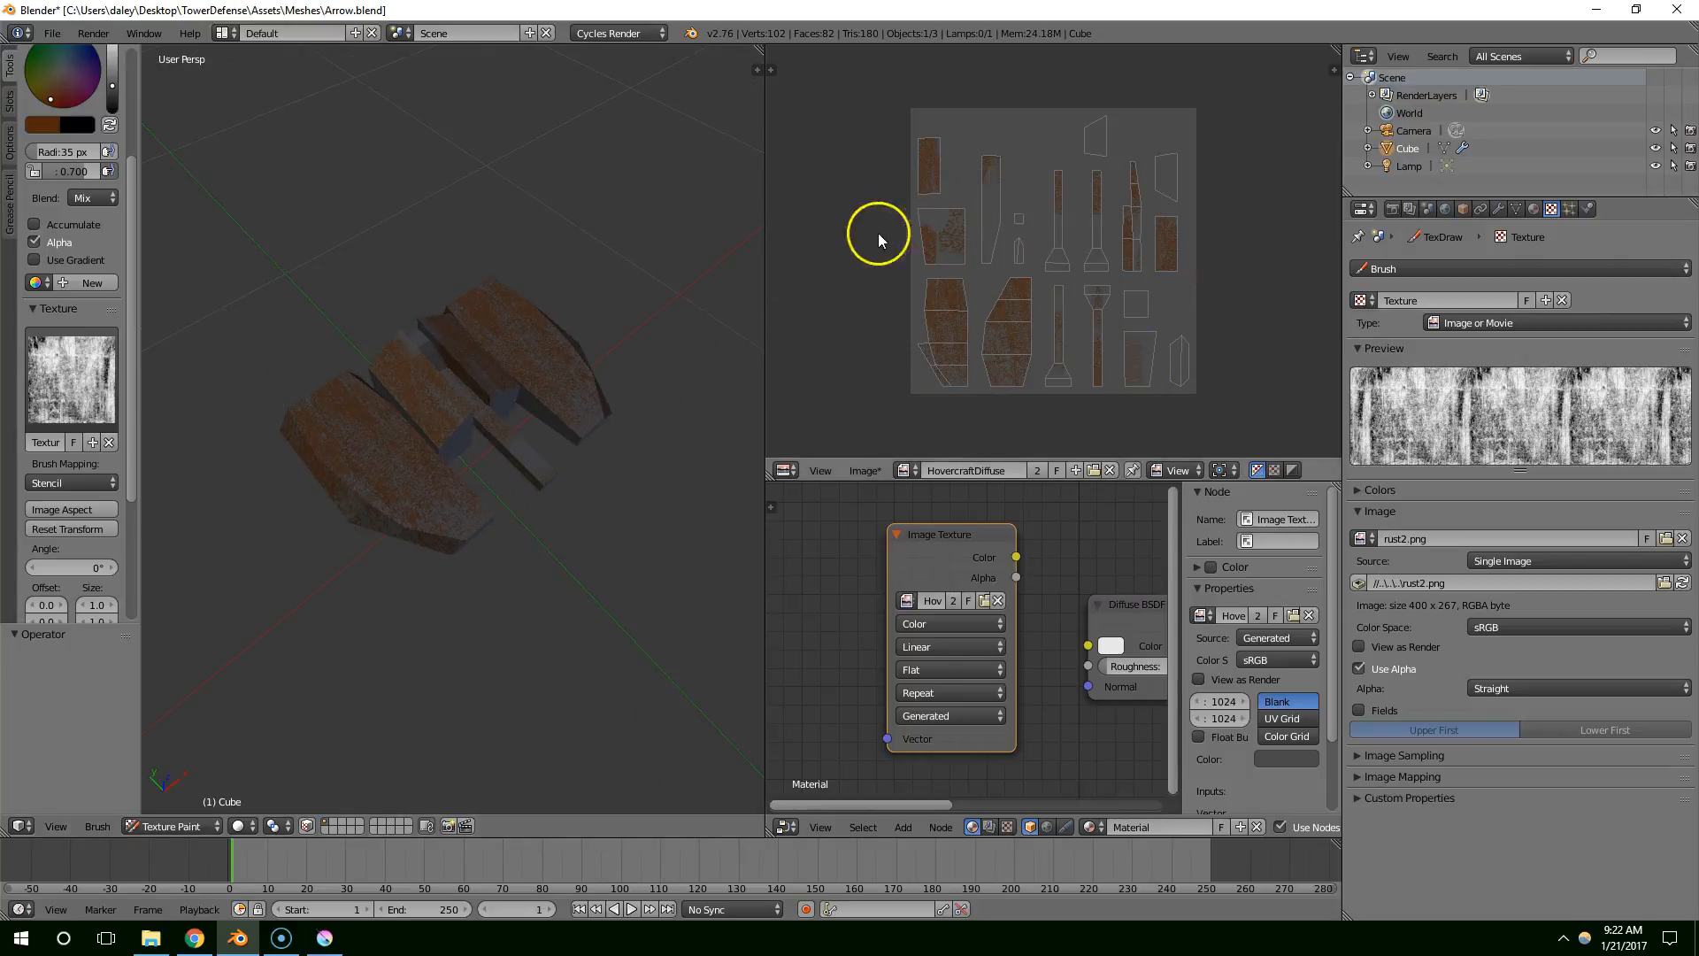
scroll(590, 366, "up", 2)
middle_click_drag(590, 366, 558, 346)
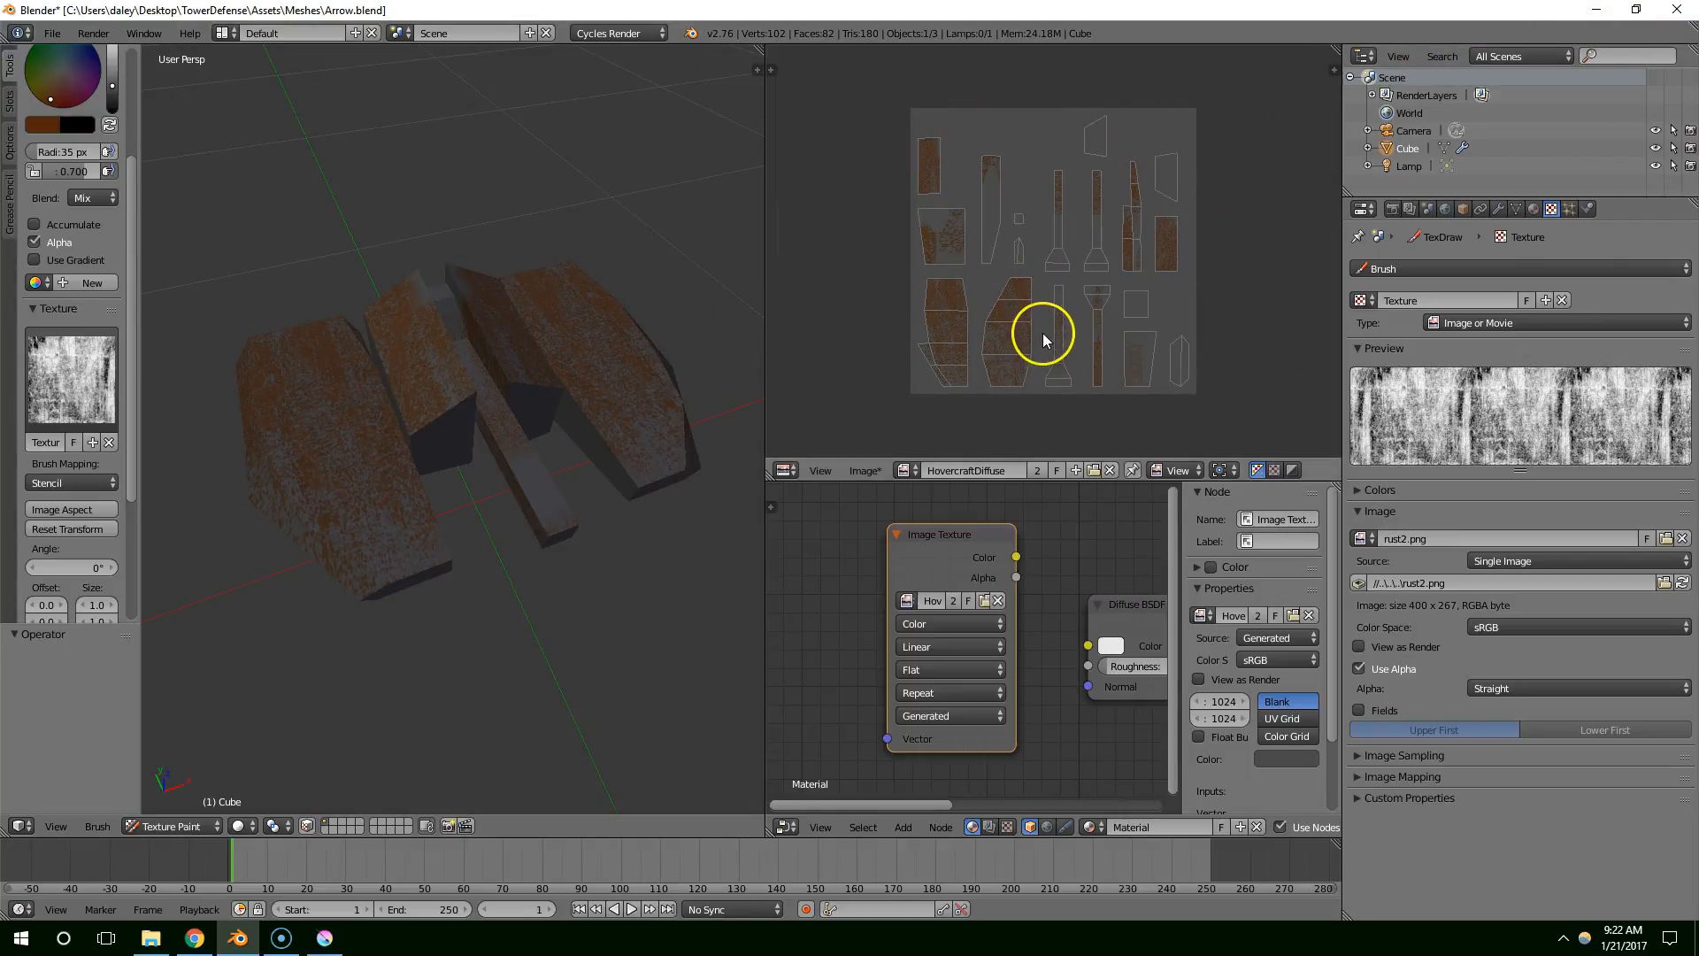
middle_click_drag(571, 411, 562, 410)
Save over Arrow.blend and save the painted texture as HovercraftDiffuse.png in the project's Meshes folder
key("ctrl+s")
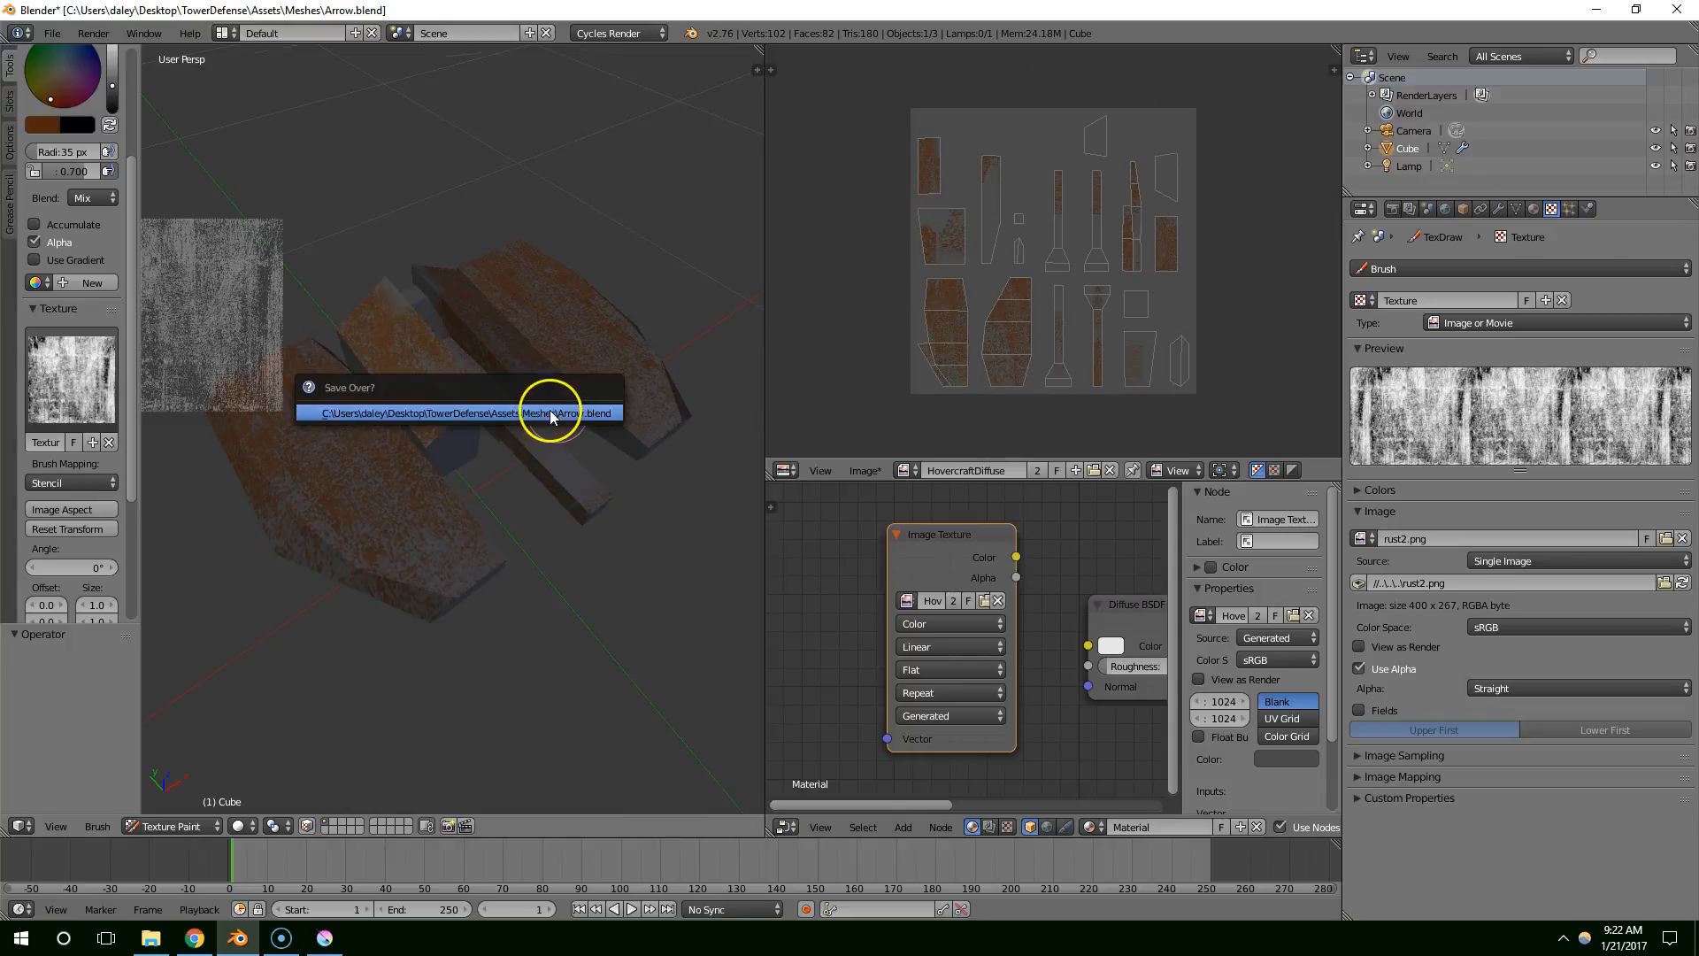
left_click(550, 411)
left_click(866, 471)
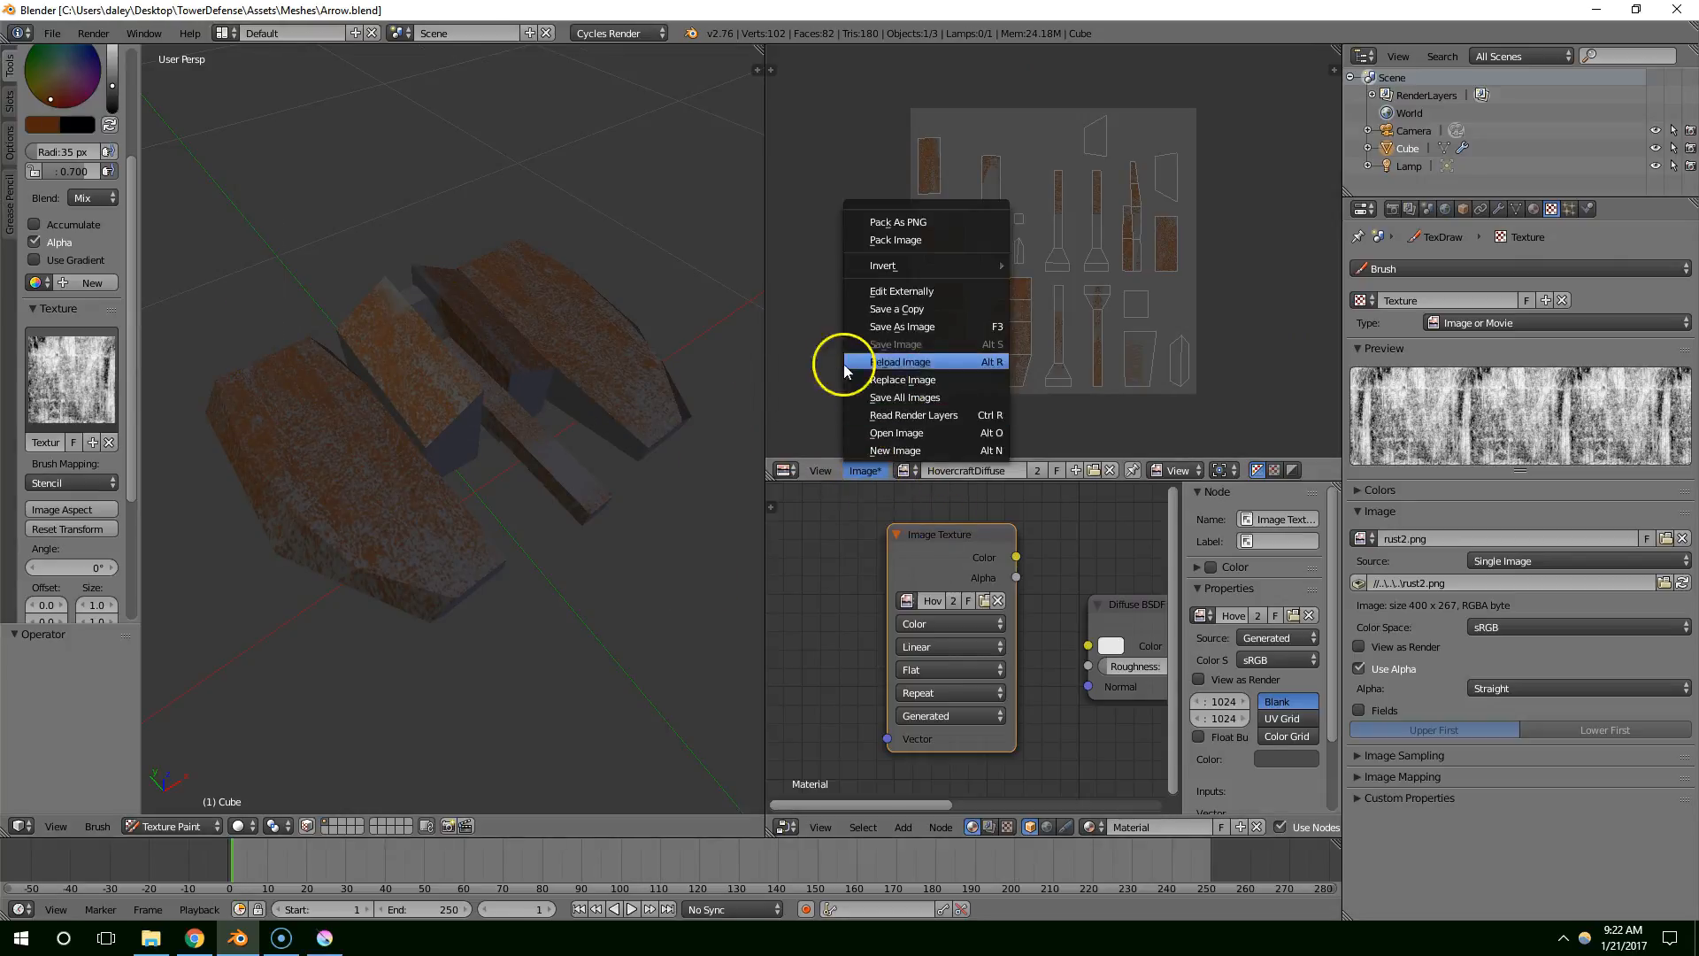
left_click(910, 327)
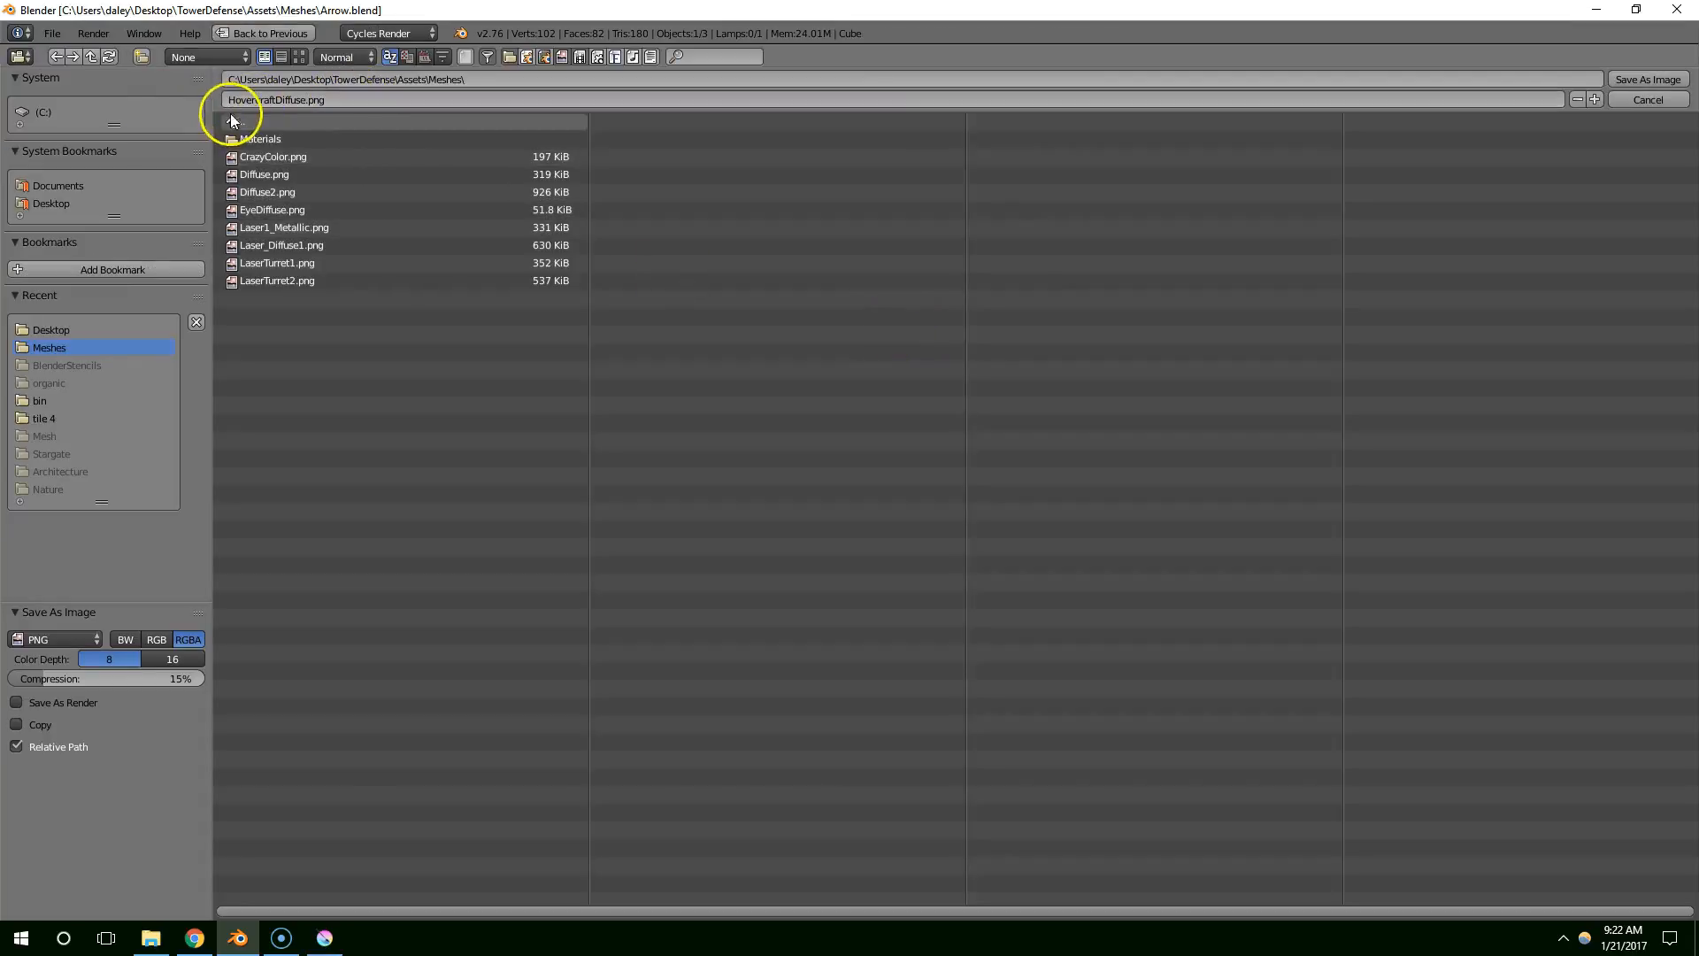
left_click(1633, 81)
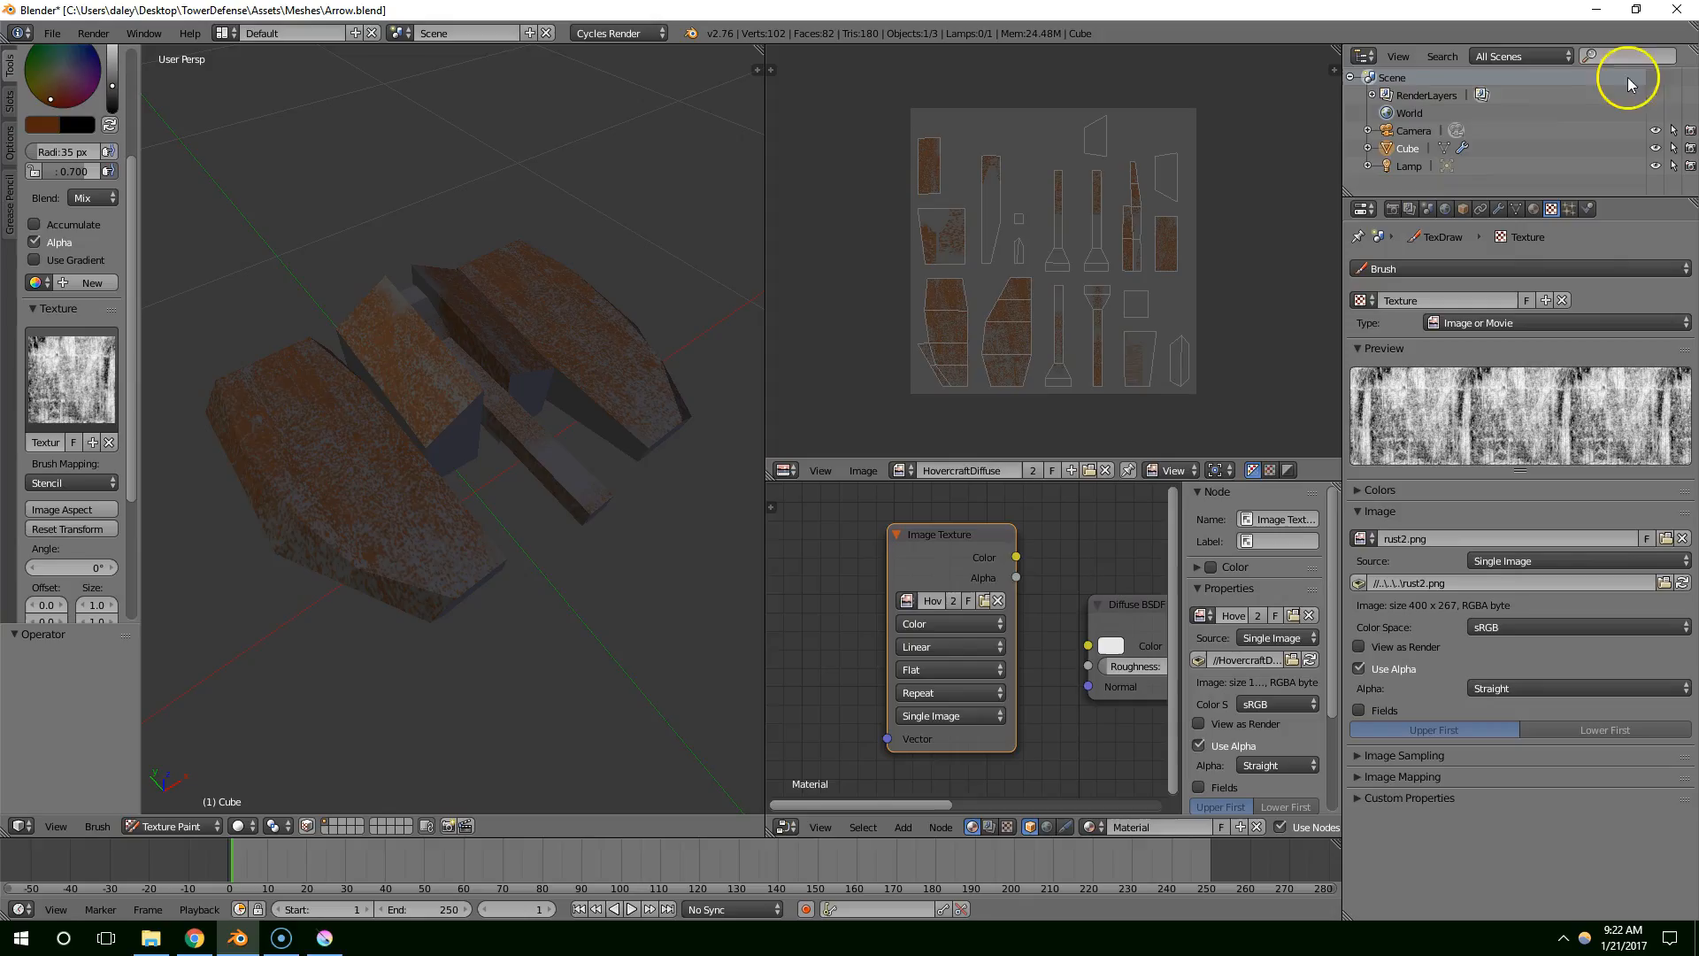
Minimise Blender, launch Unity and open the TowerDefense project
left_click(1598, 9)
left_click(7, 945)
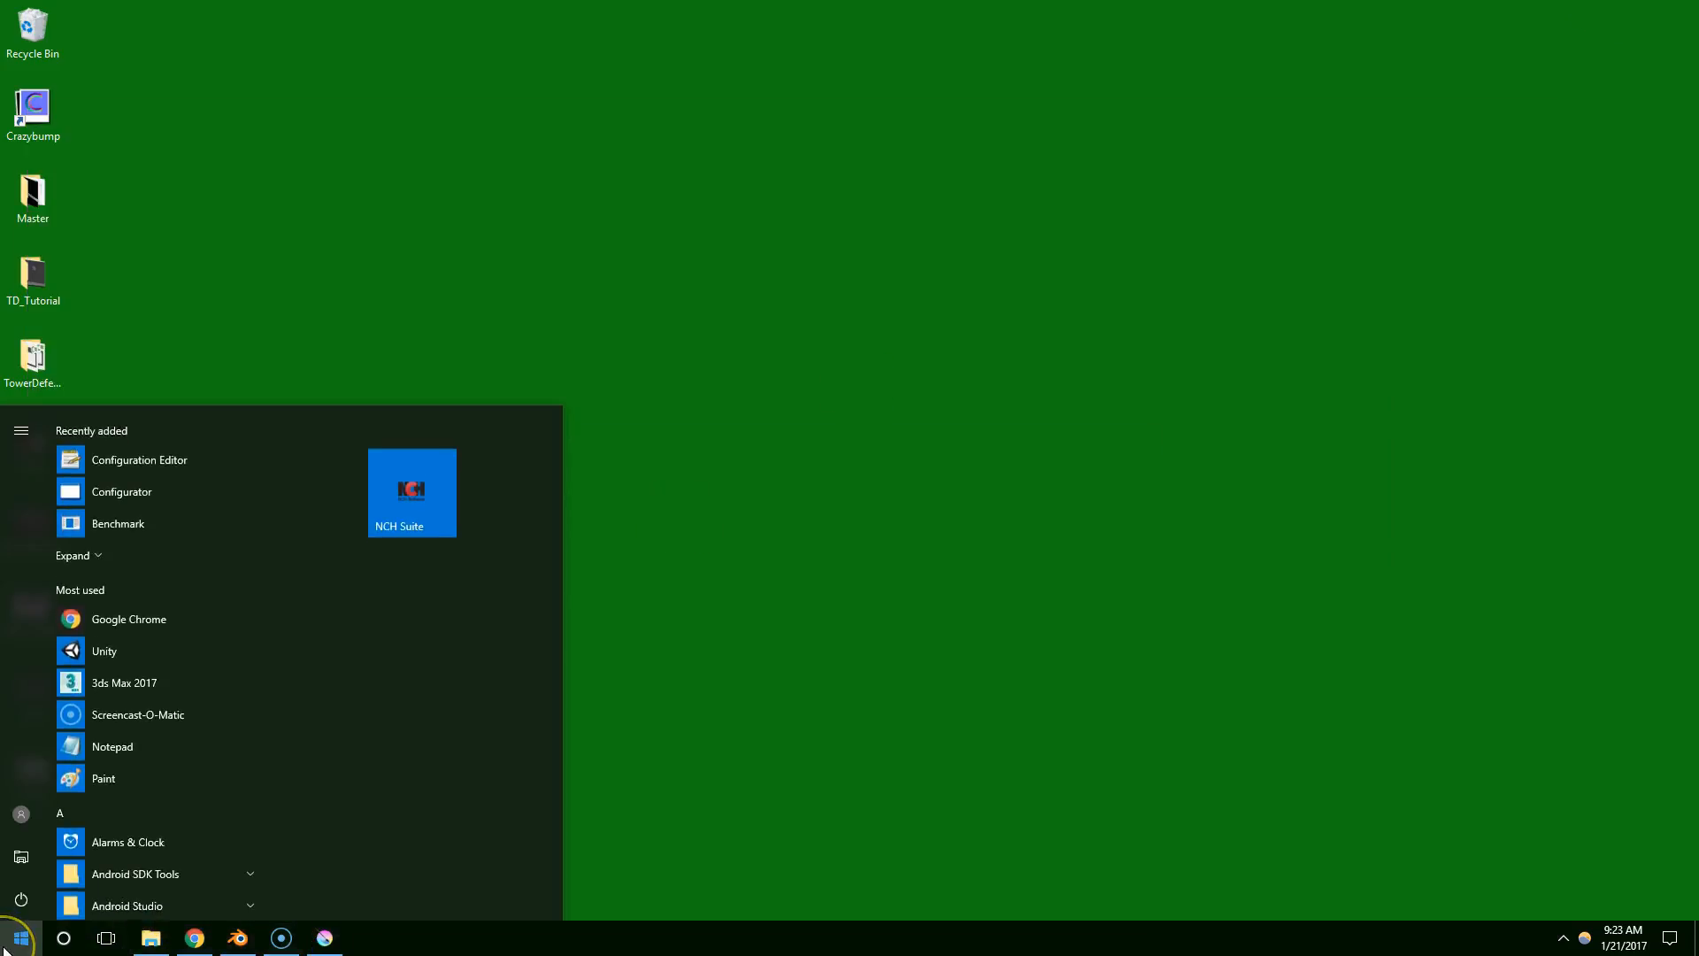
type("untiy")
key("BackSpace")
key("BackSpace")
key("BackSpace")
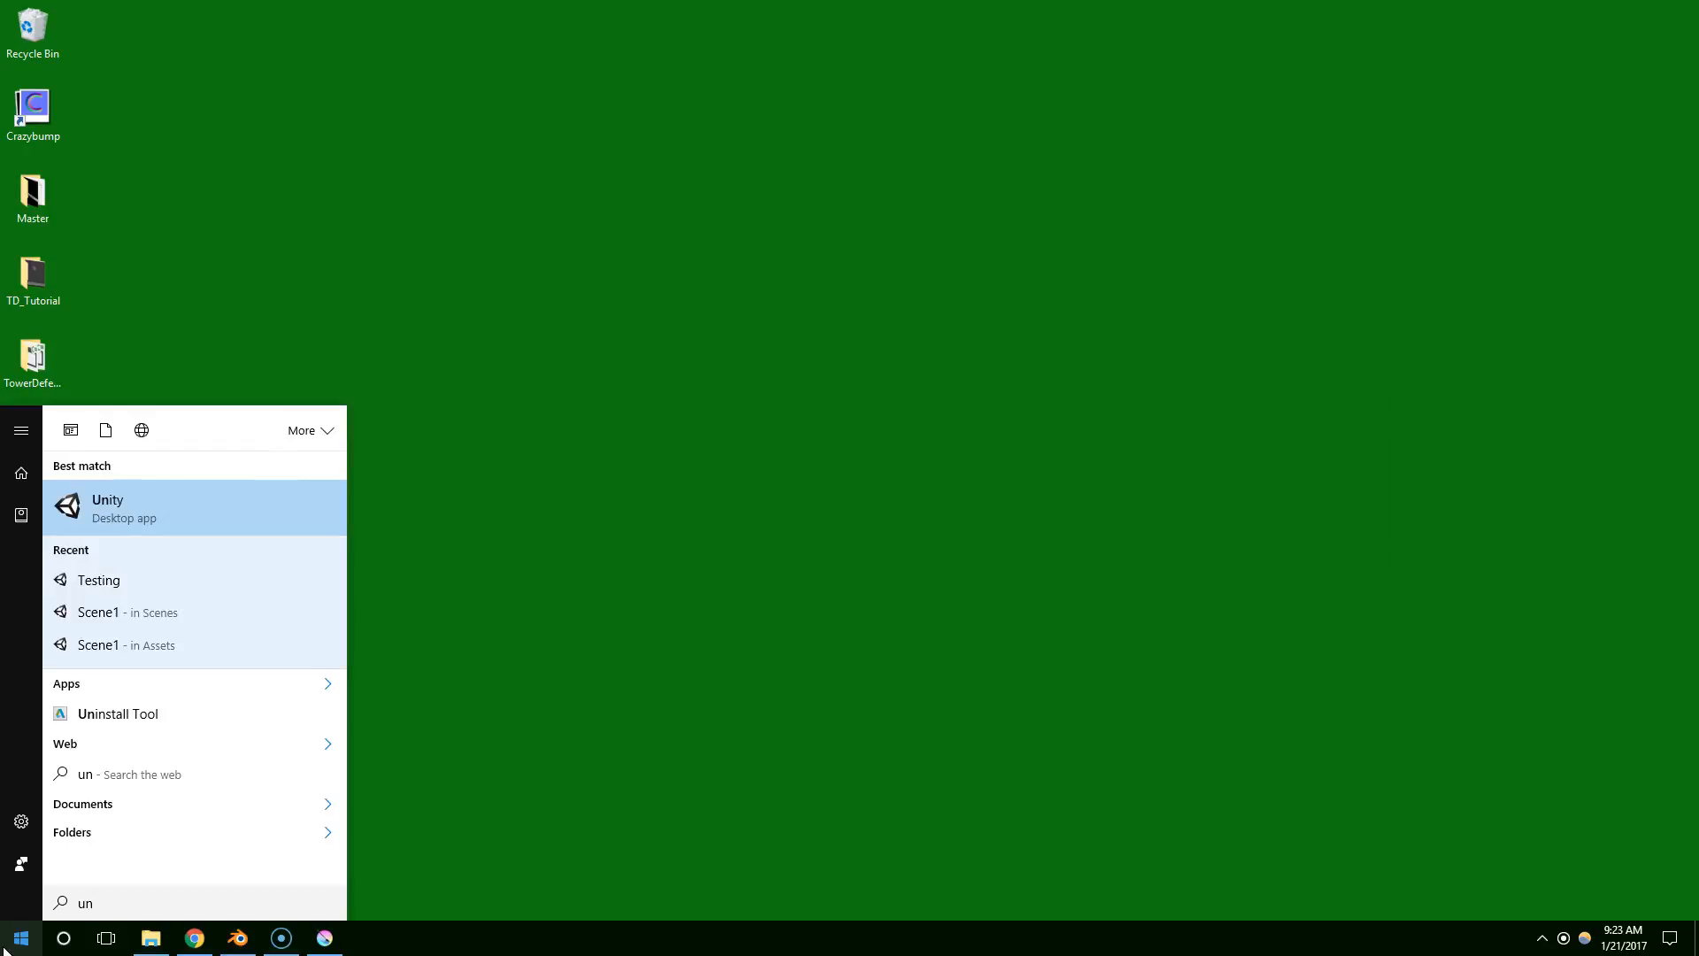
key("Return")
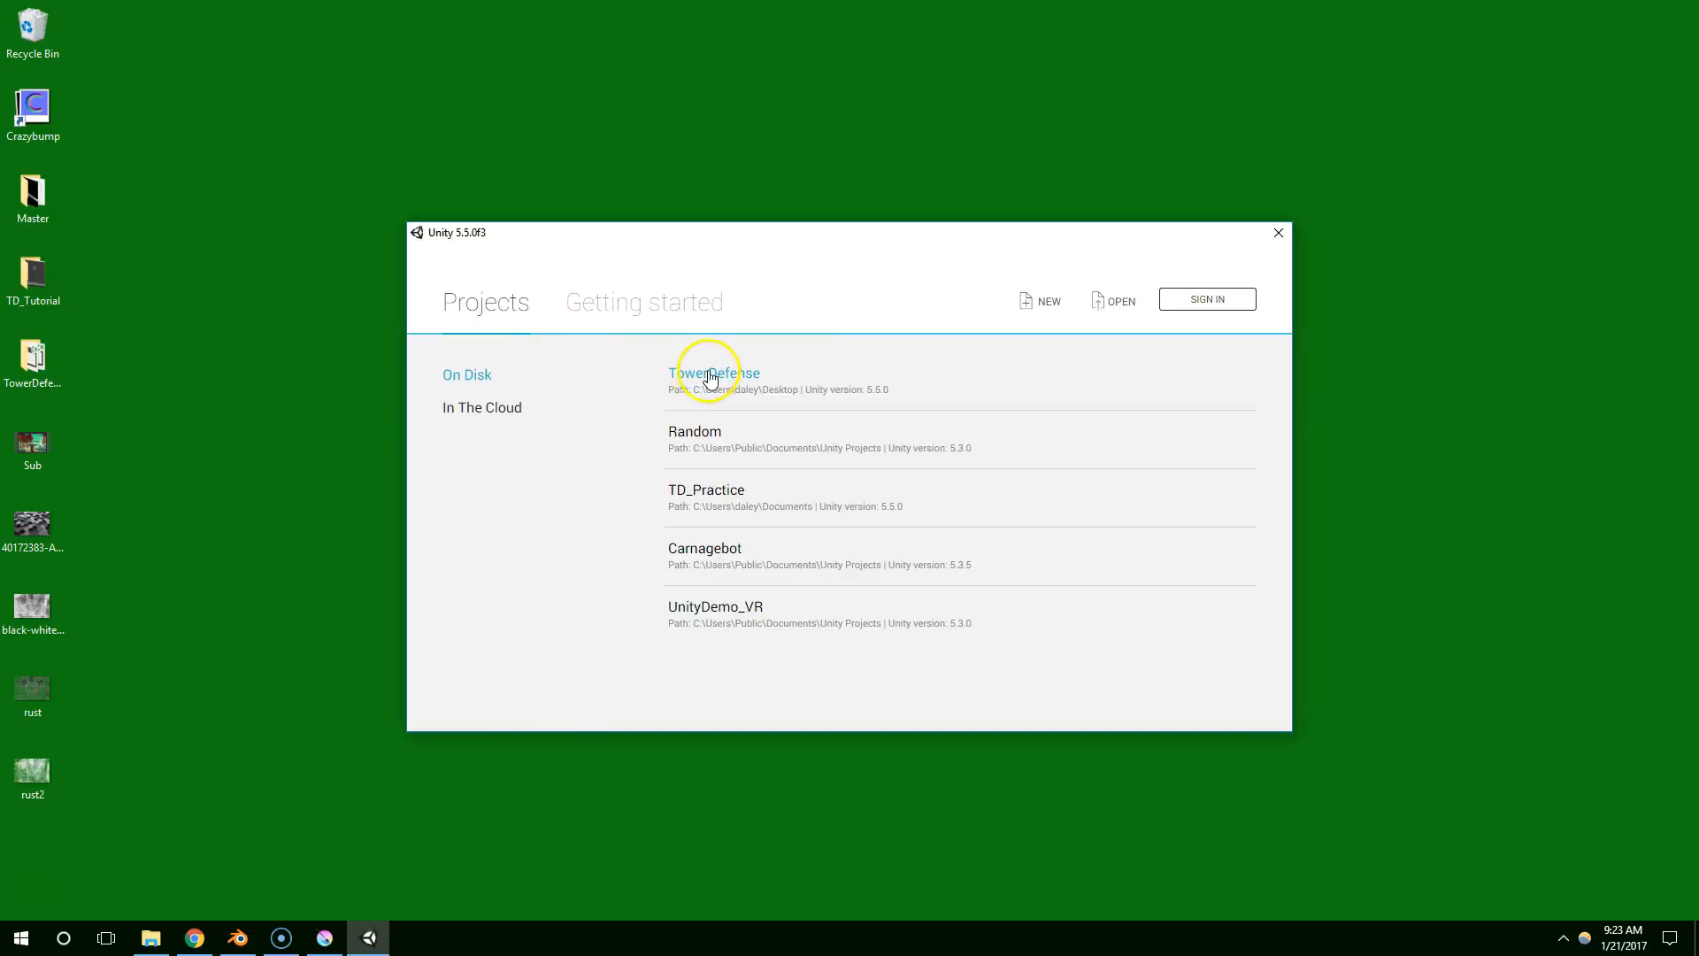
left_click(711, 376)
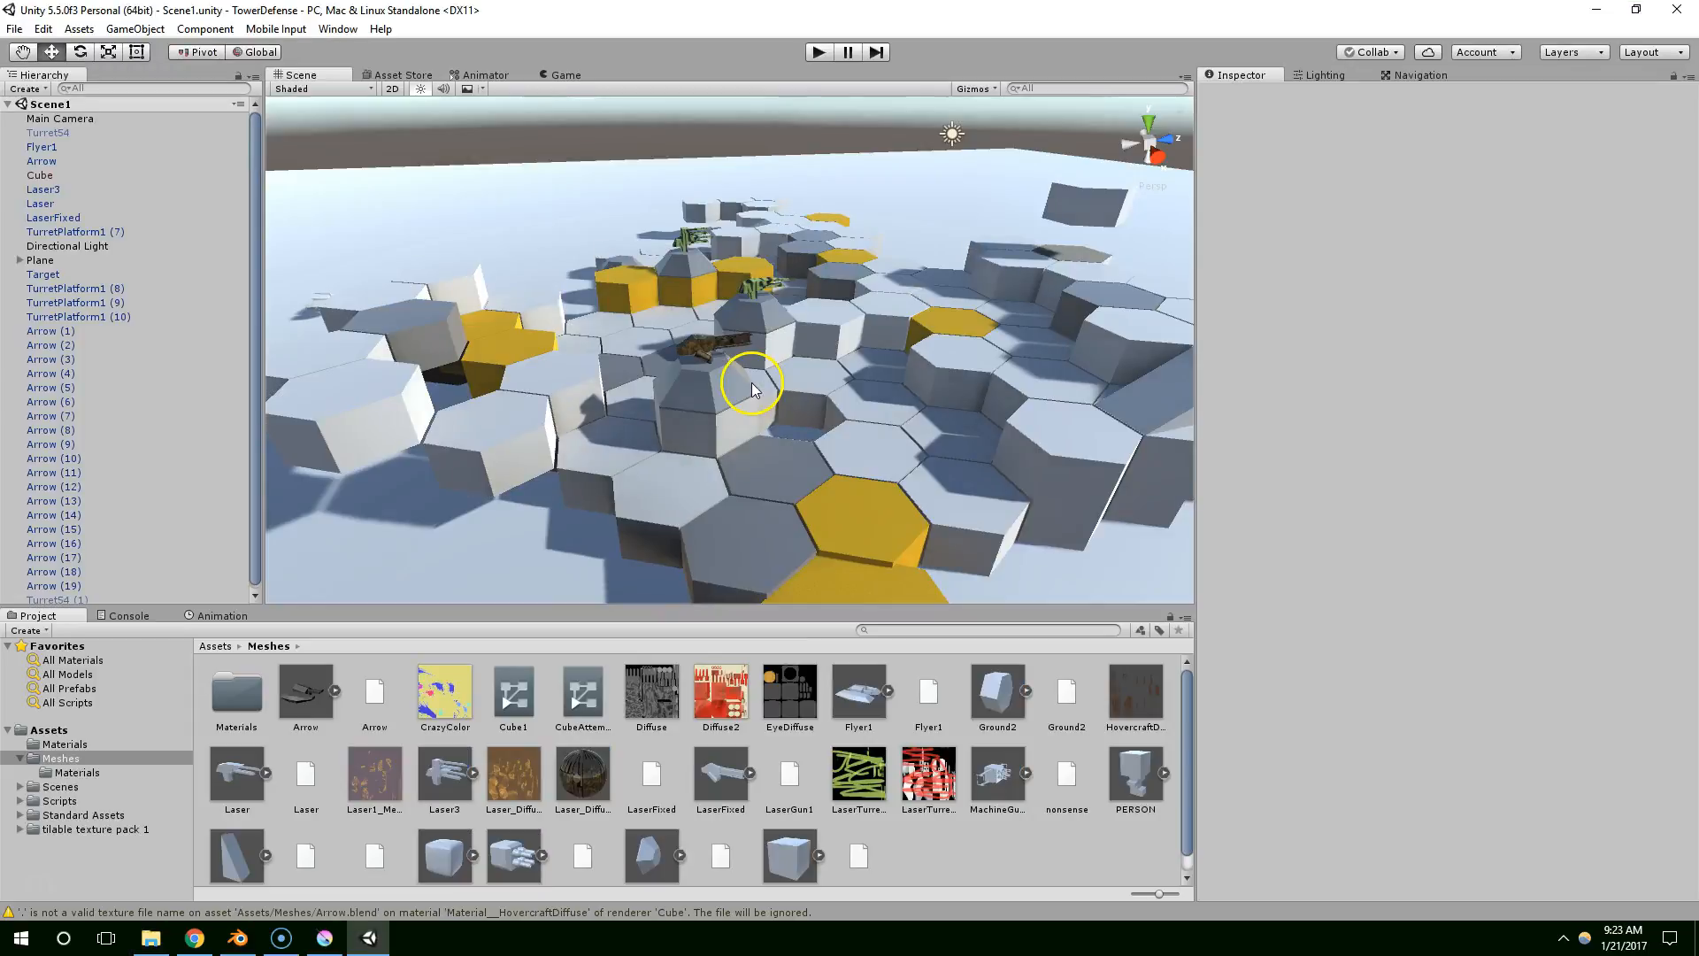
Place the Arrow mesh on the nearest yellow hexagon tile in the scene and apply the HovercraftDiffuse texture to it
scroll(751, 384, "down", 5)
scroll(742, 383, "up", 6)
middle_click_drag(742, 383, 914, 352)
scroll(807, 354, "down", 5)
scroll(914, 351, "up", 3)
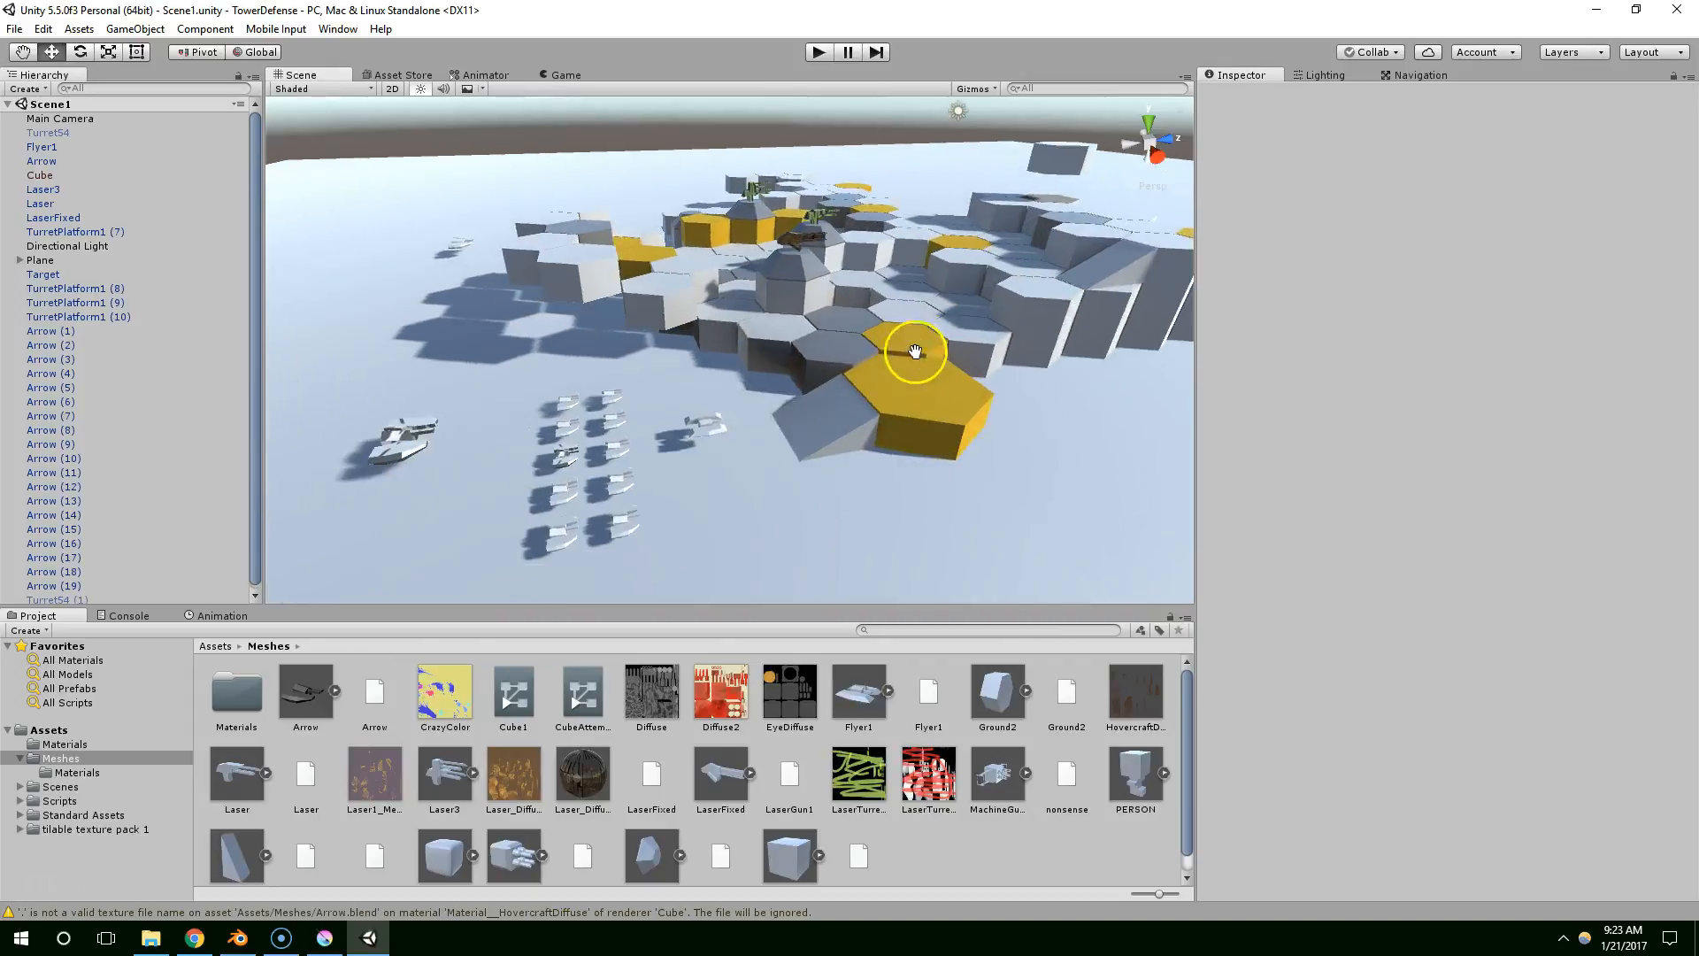
left_click_drag(306, 695, 993, 378)
scroll(993, 379, "up", 2)
middle_click_drag(993, 378, 861, 402)
scroll(864, 442, "up", 3)
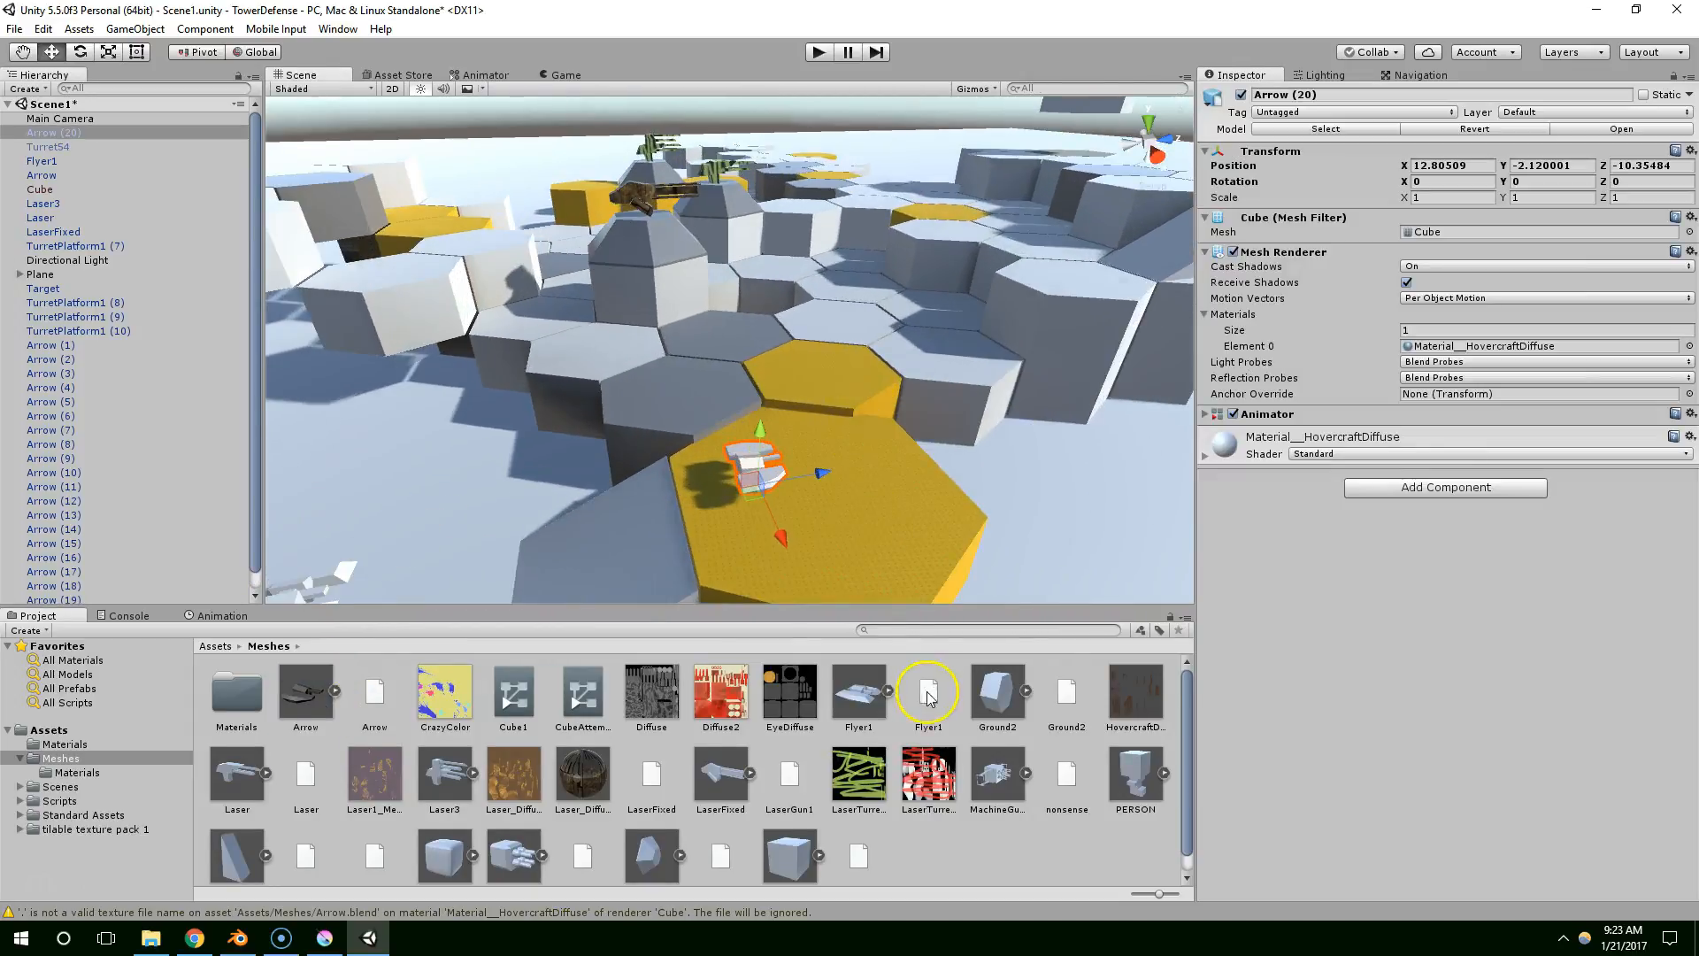
left_click_drag(738, 467, 748, 467)
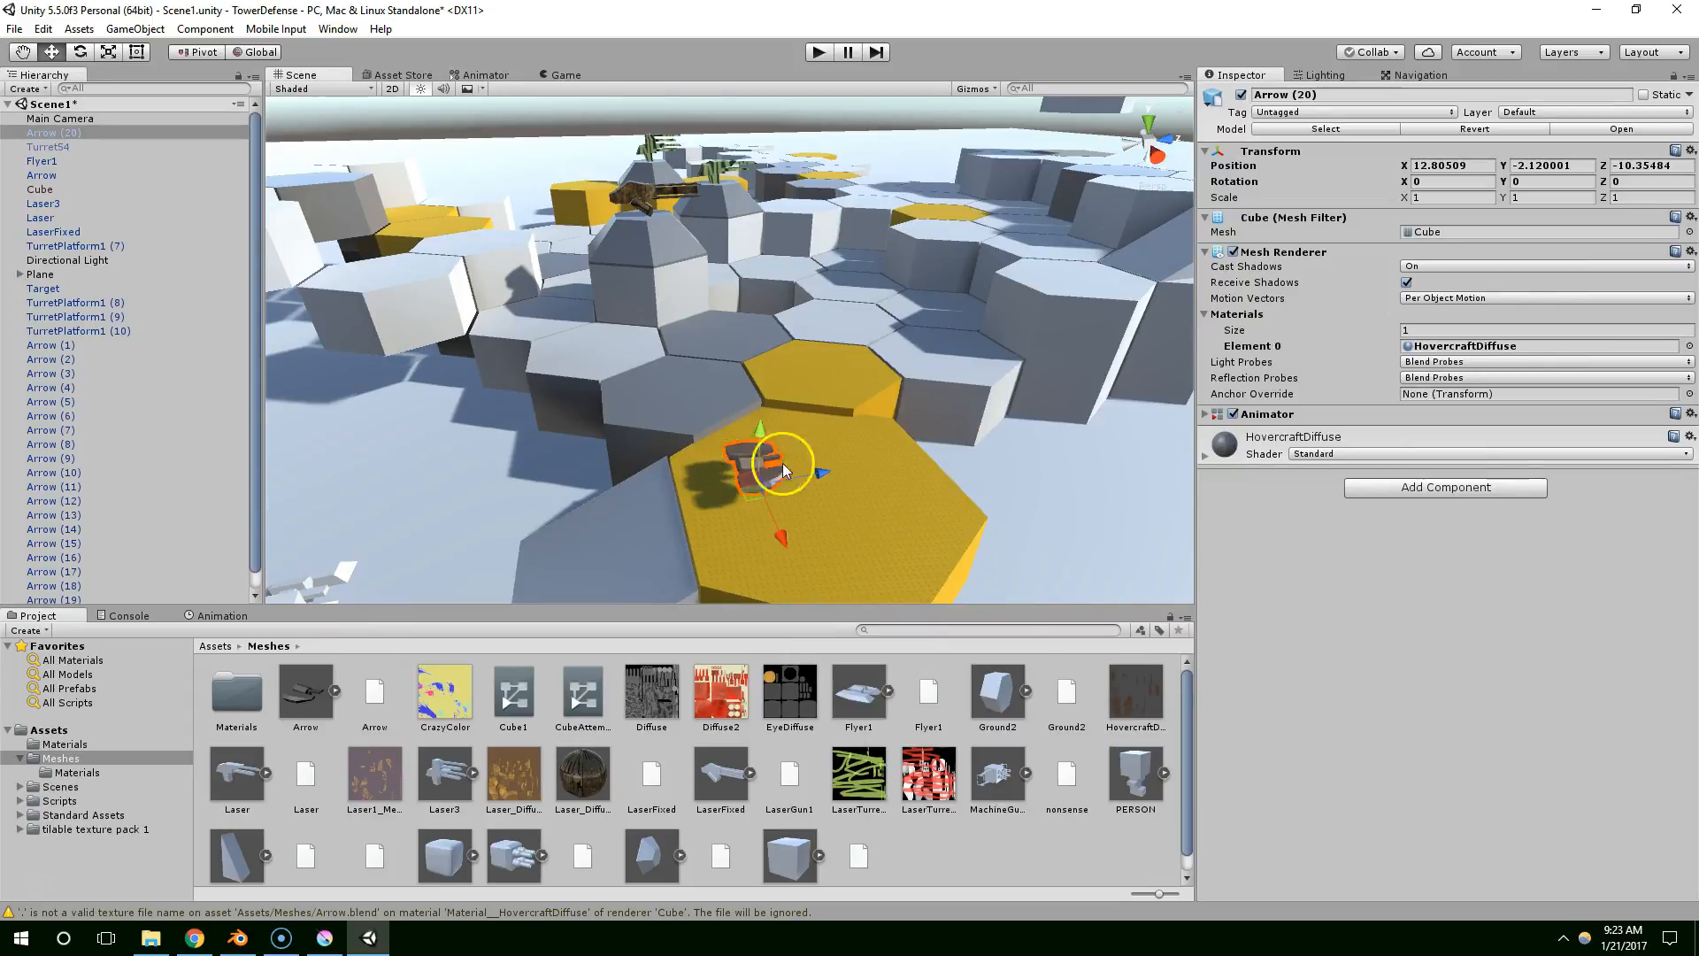
Examine the rust texture on the placed hovercraft up close and from several sides
scroll(842, 469, "up", 3)
middle_click_drag(842, 469, 761, 356)
right_click_drag(761, 356, 985, 278)
scroll(985, 278, "up", 2)
left_click(986, 278)
middle_click_drag(986, 279, 1032, 248)
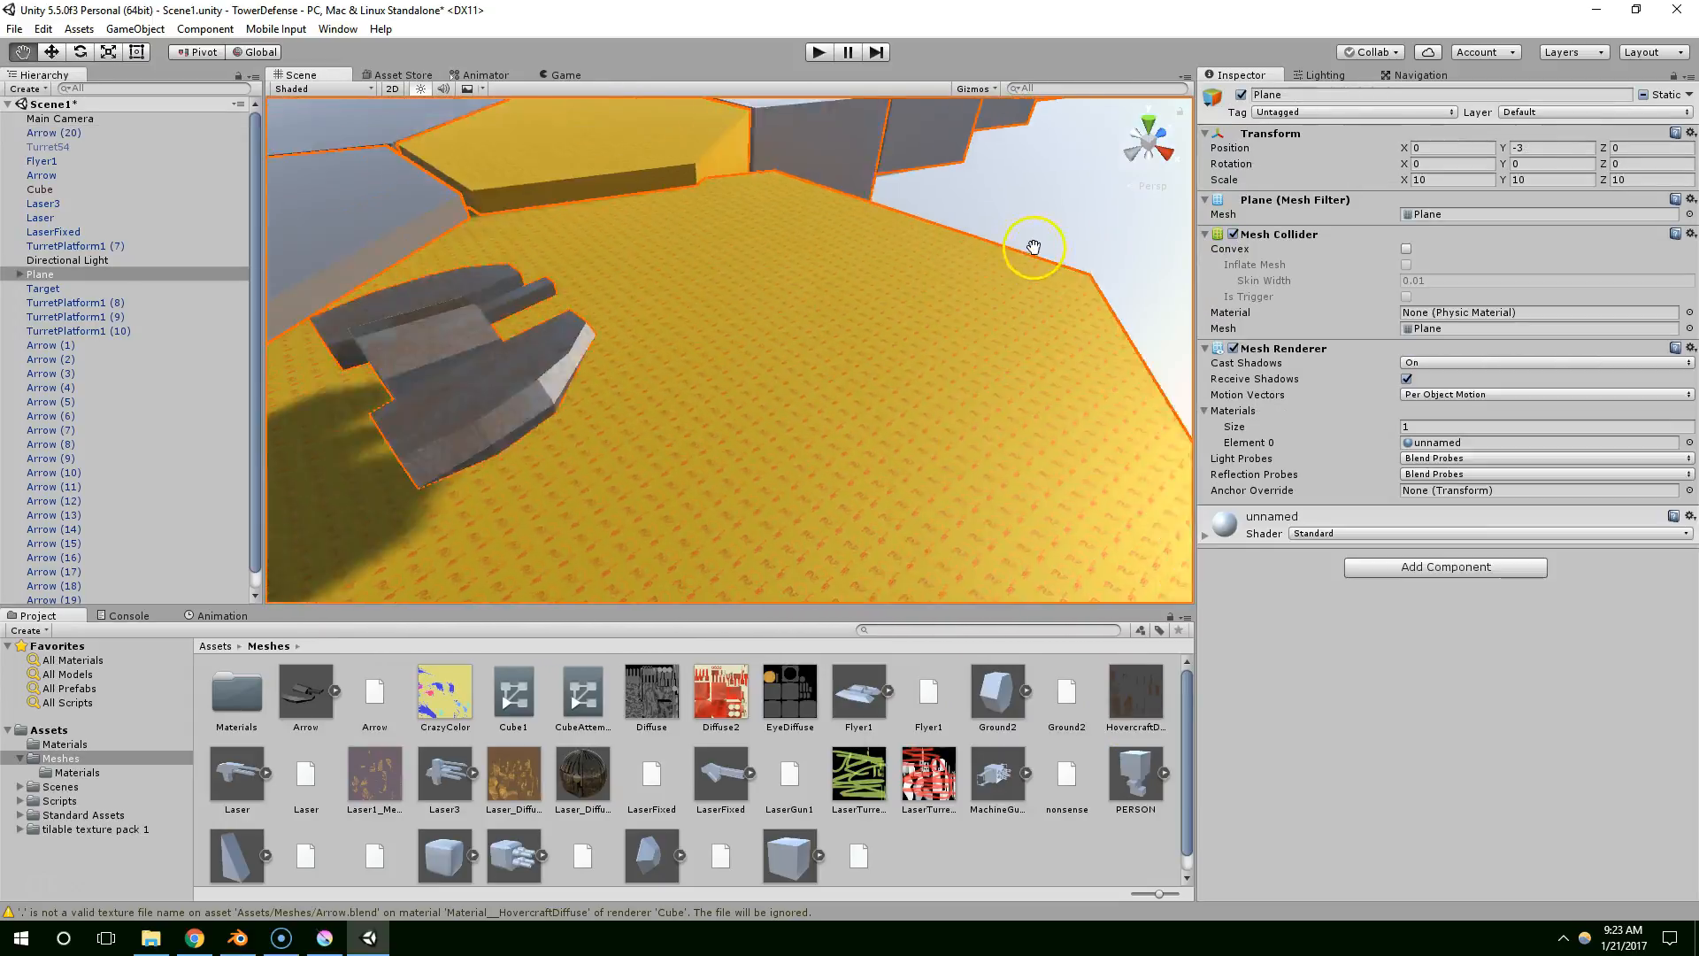
right_click_drag(1032, 248, 754, 279)
scroll(754, 280, "up", 3)
middle_click_drag(754, 280, 846, 318)
right_click_drag(846, 318, 748, 275)
middle_click_drag(748, 274, 617, 166)
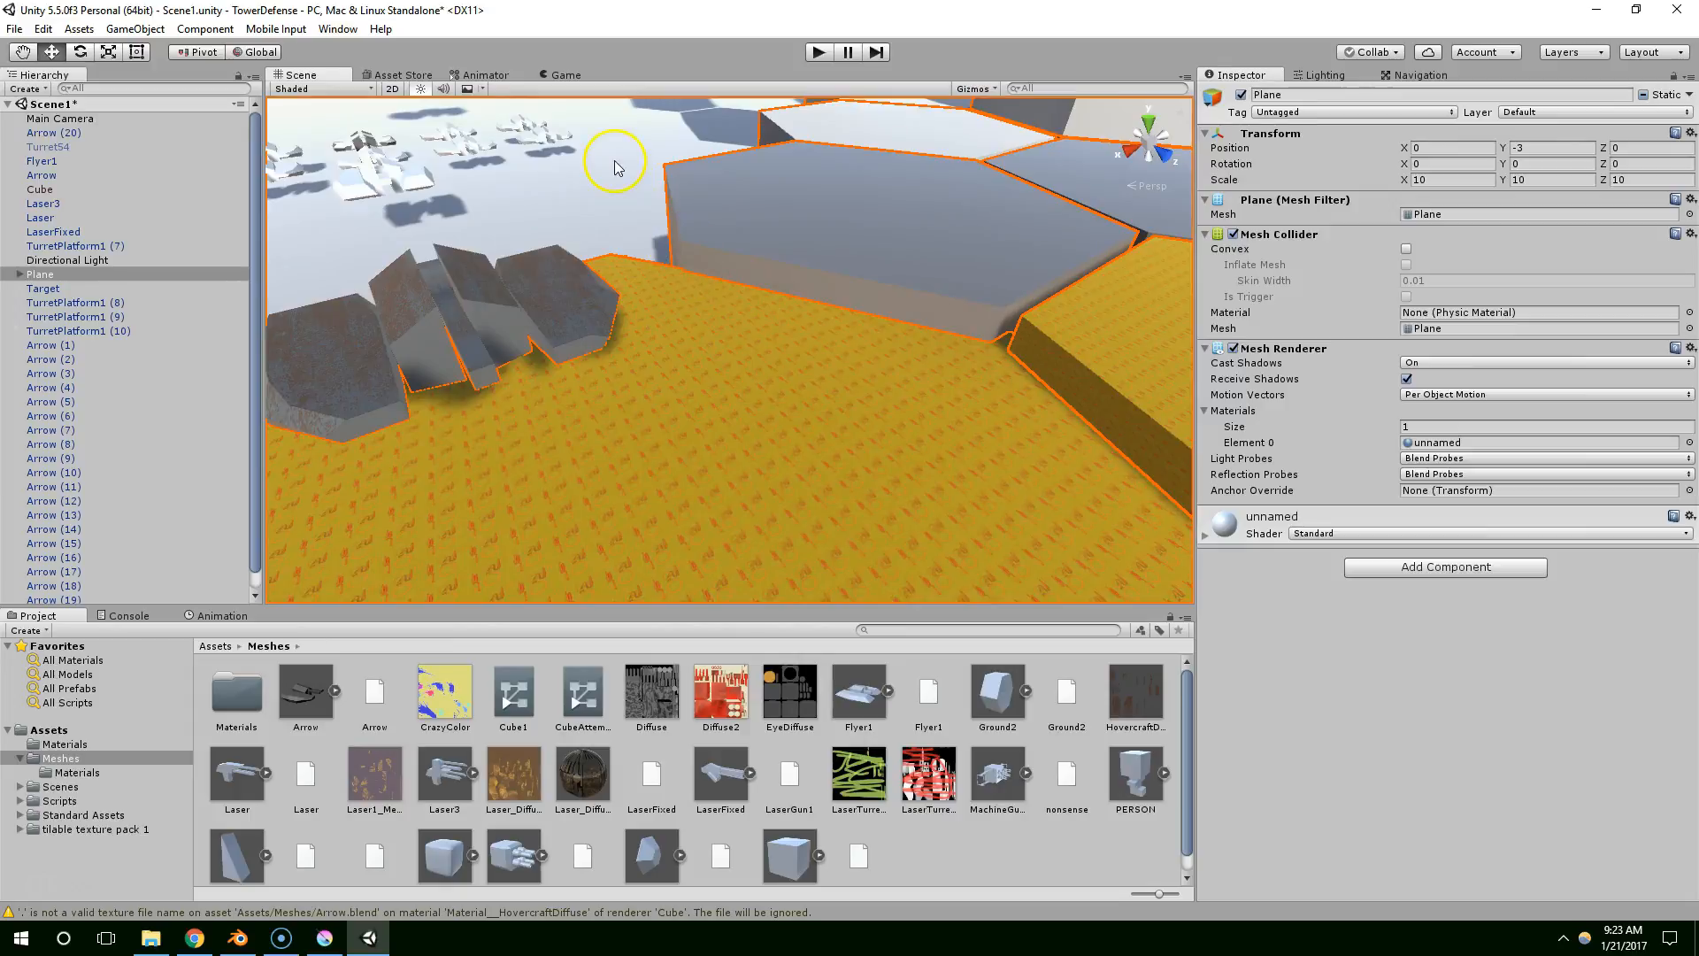
scroll(627, 170, "down", 3)
left_click(656, 142)
right_click_drag(962, 322, 880, 345)
scroll(867, 368, "up", 3)
scroll(876, 385, "down", 3)
scroll(879, 344, "up", 3)
middle_click_drag(779, 331, 914, 296)
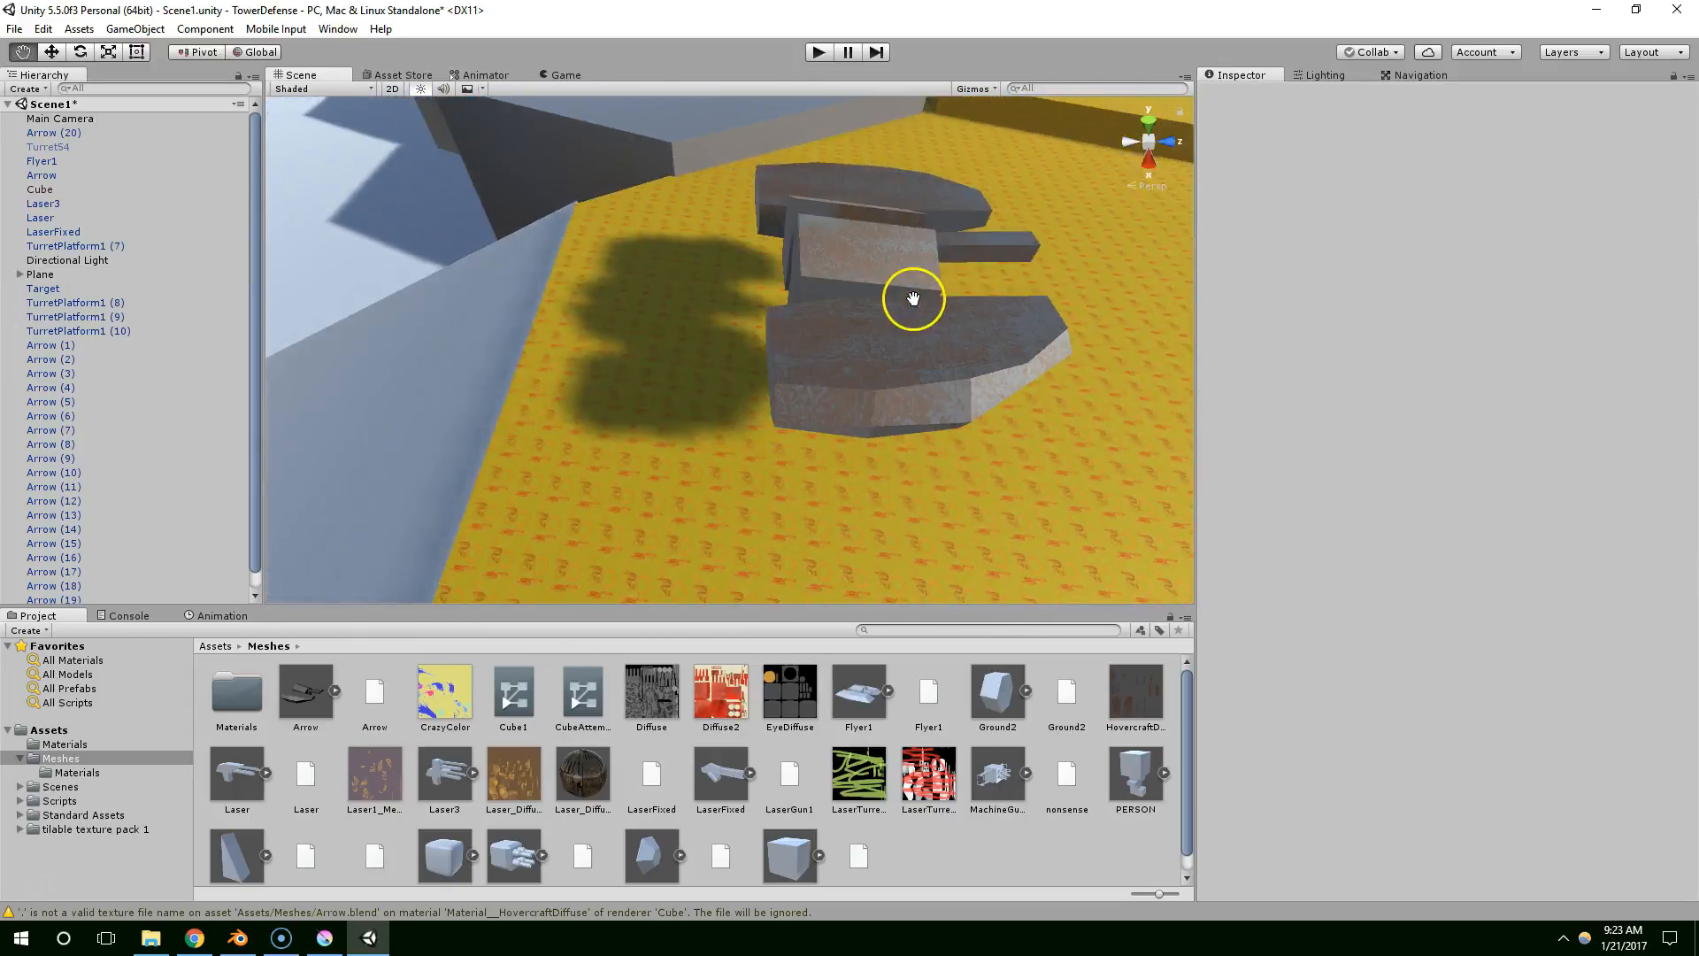
right_click_drag(914, 295, 1024, 319)
scroll(1024, 318, "up", 4)
scroll(1023, 318, "down", 4)
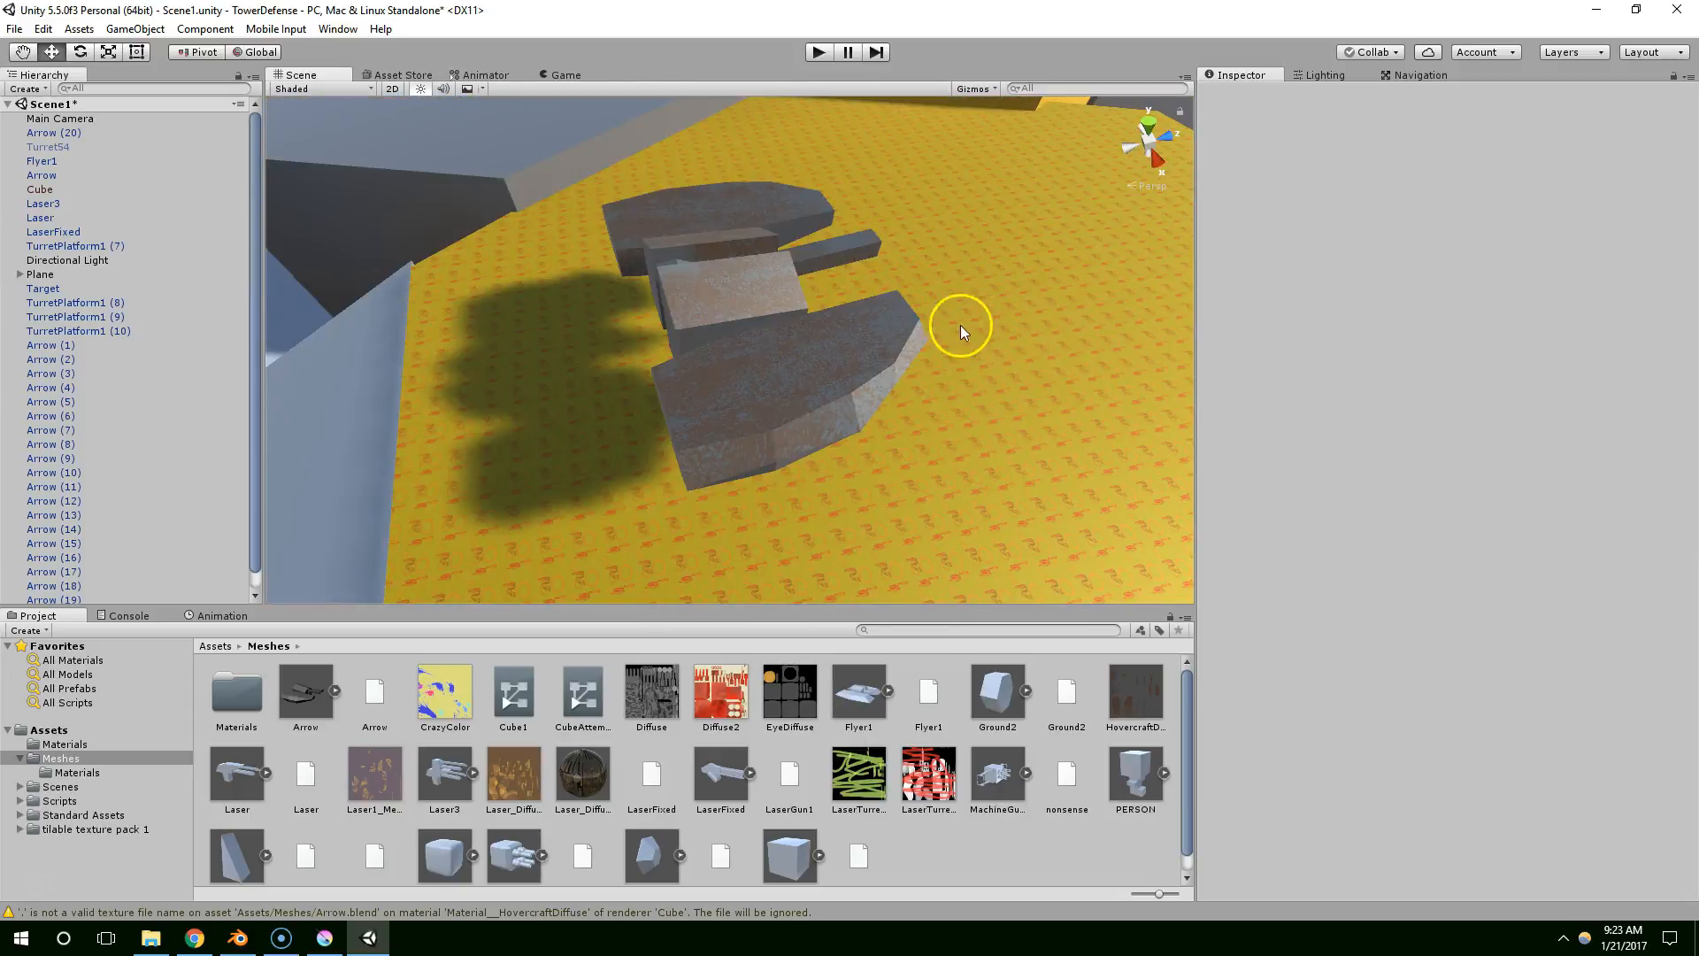
Select the placed hovercraft, locate its HovercraftDiffuse material in the Meshes Materials folder and open the material's settings
left_click(708, 353)
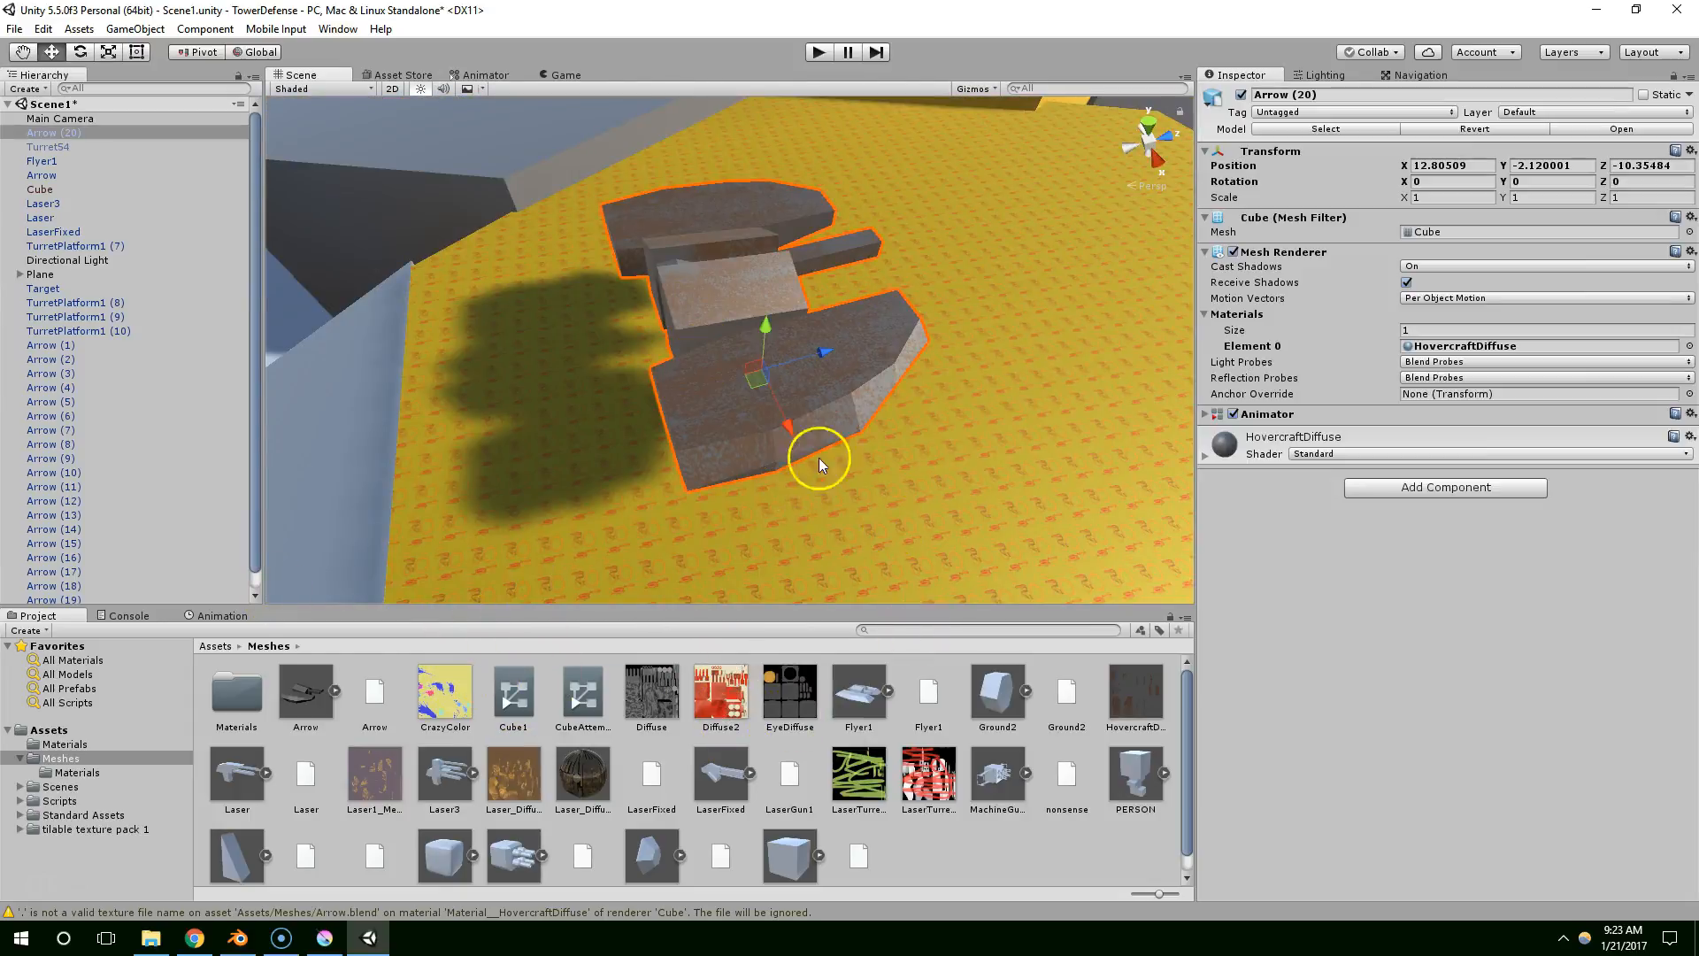
double_click(248, 689)
left_click(760, 449)
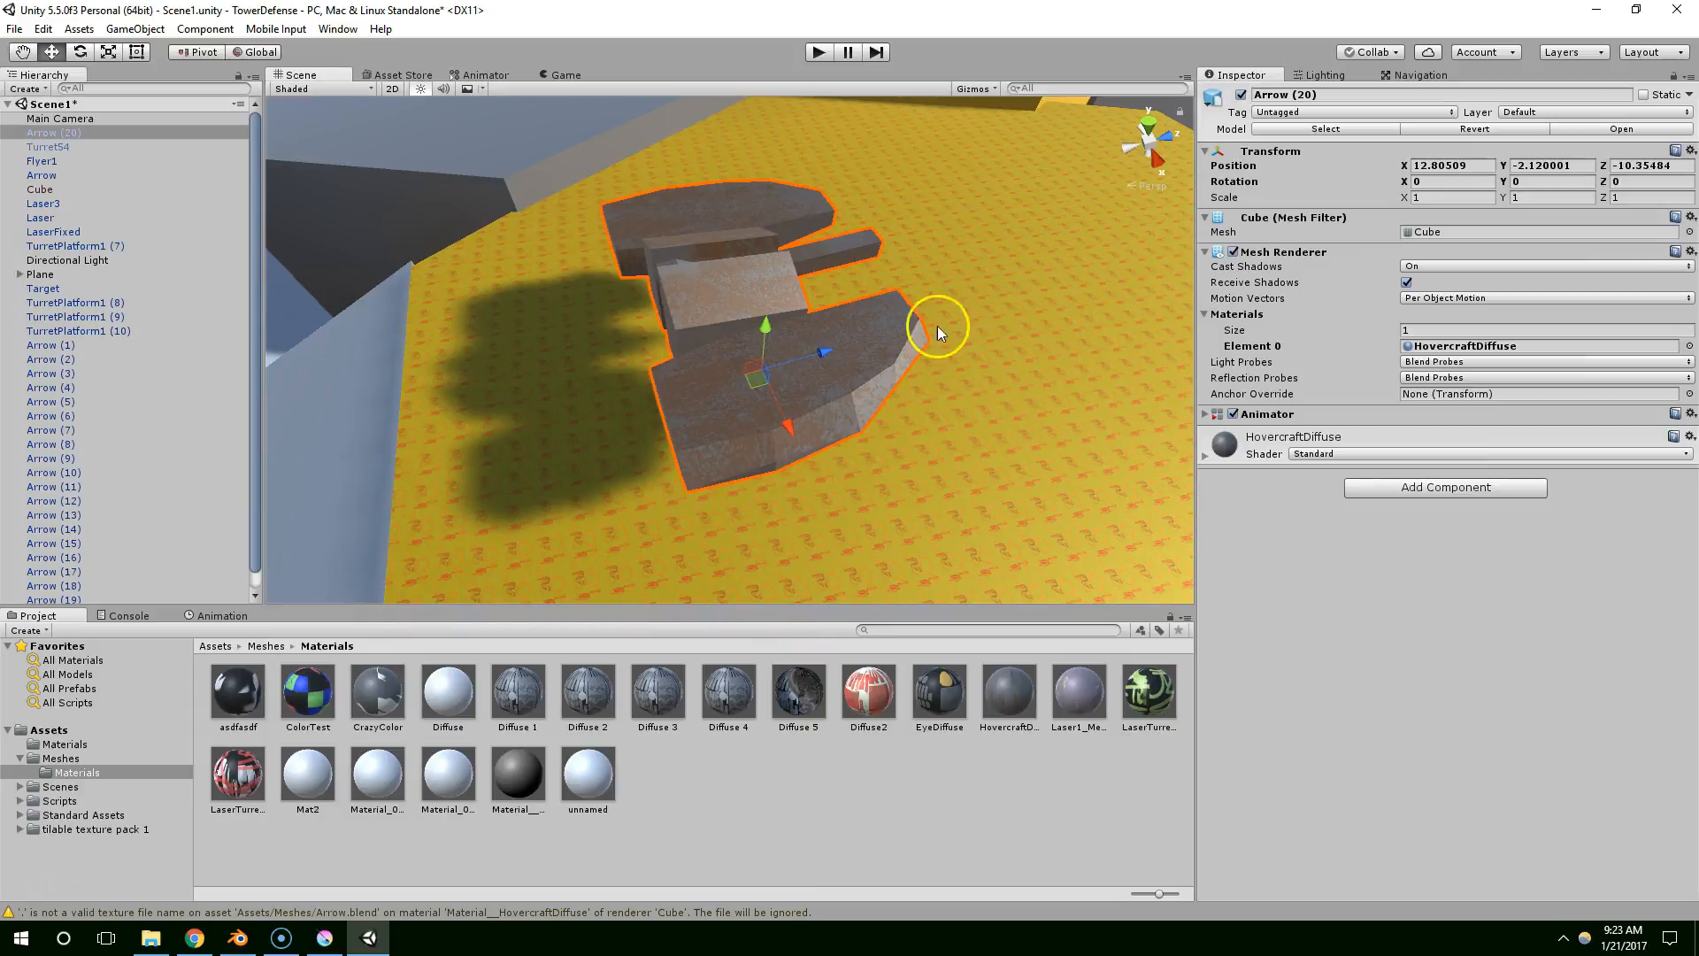
left_click(1430, 349)
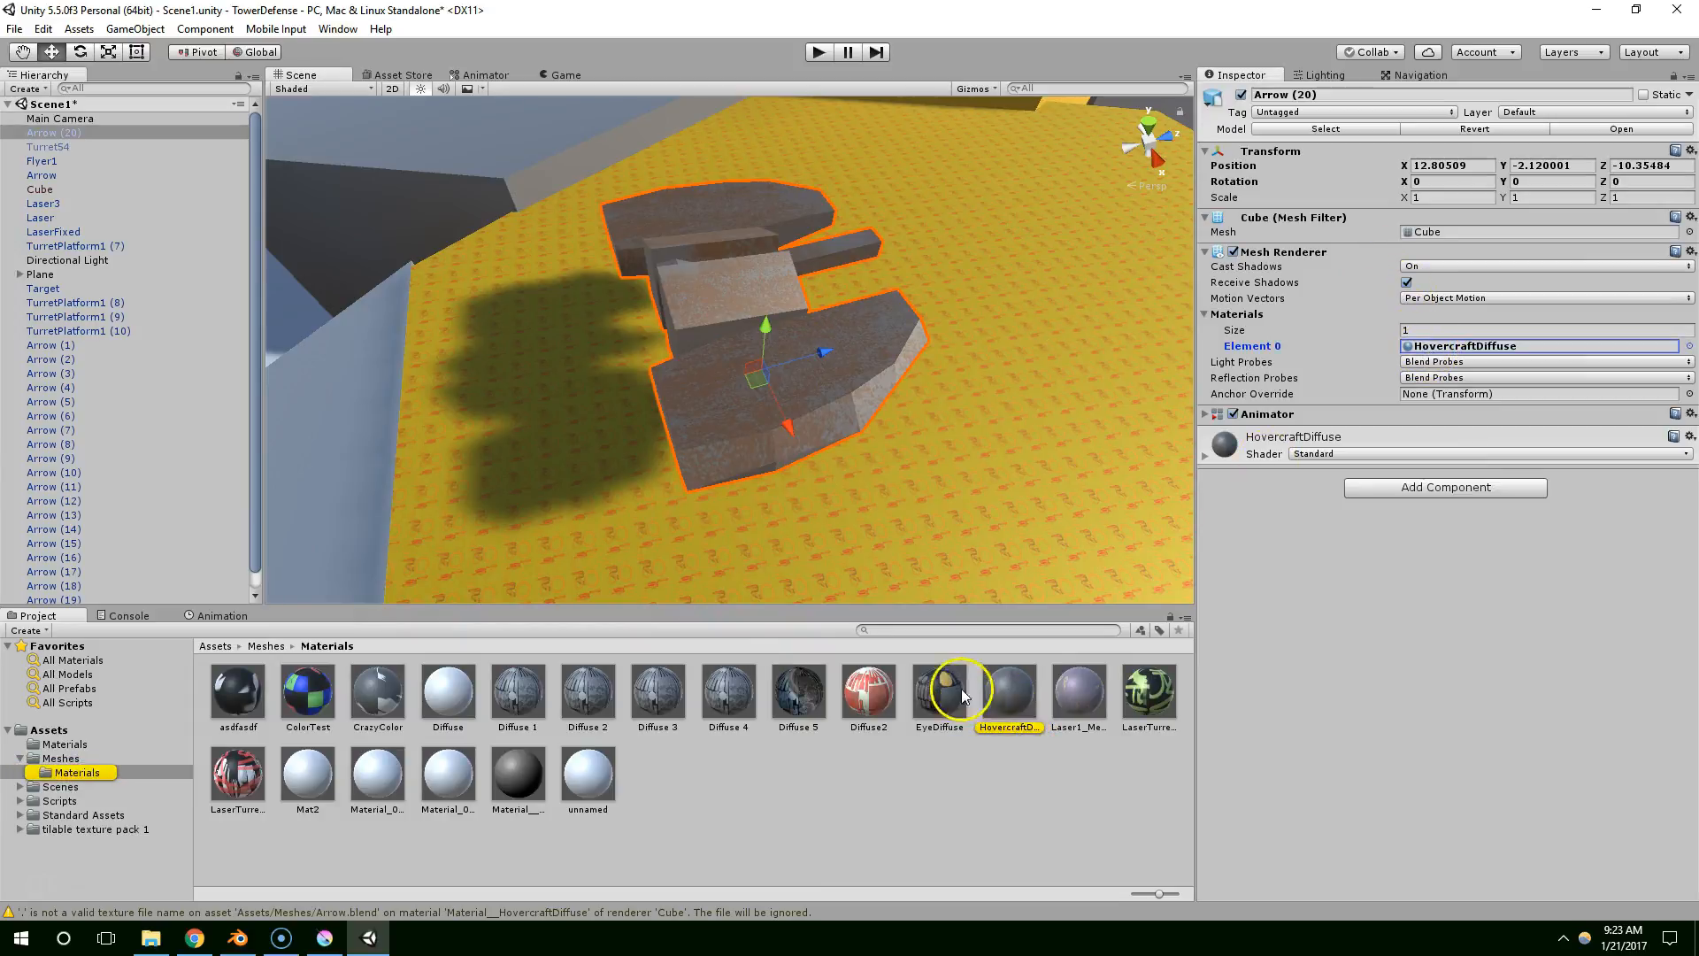
left_click(1007, 692)
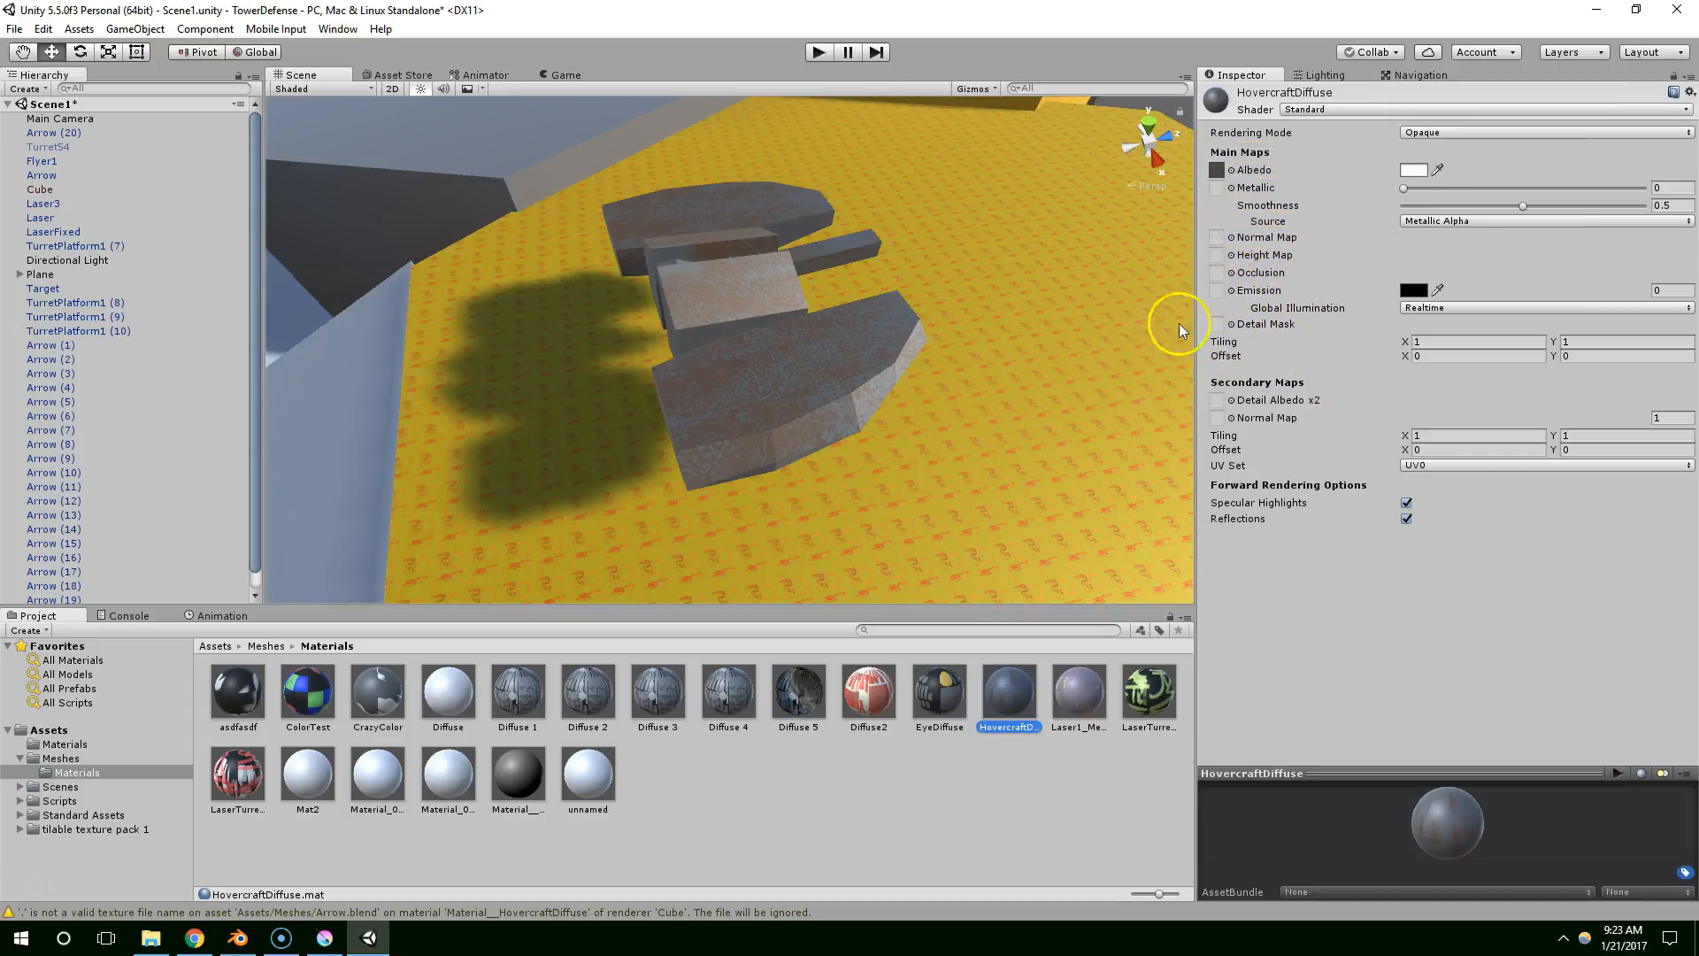
Assign the Laser1_Metallic texture from the Meshes folder as the HovercraftDiffuse material's Metallic map and inspect the hovercraft
scroll(1117, 327, "up", 3)
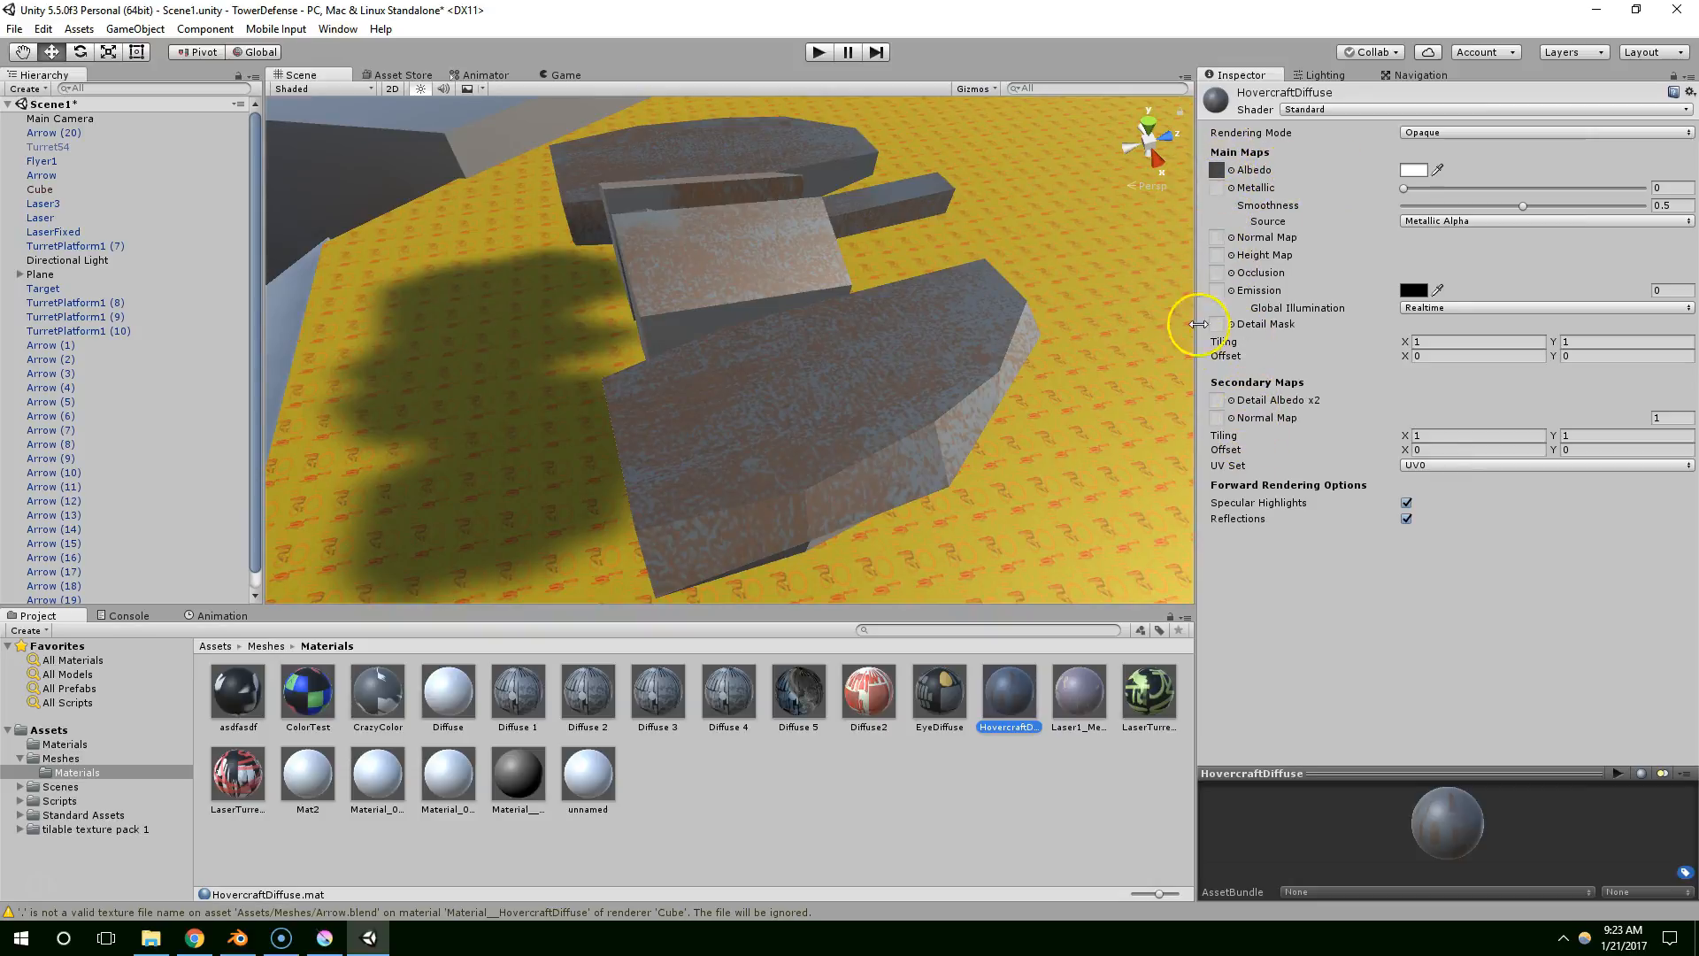
scroll(1032, 301, "down", 2)
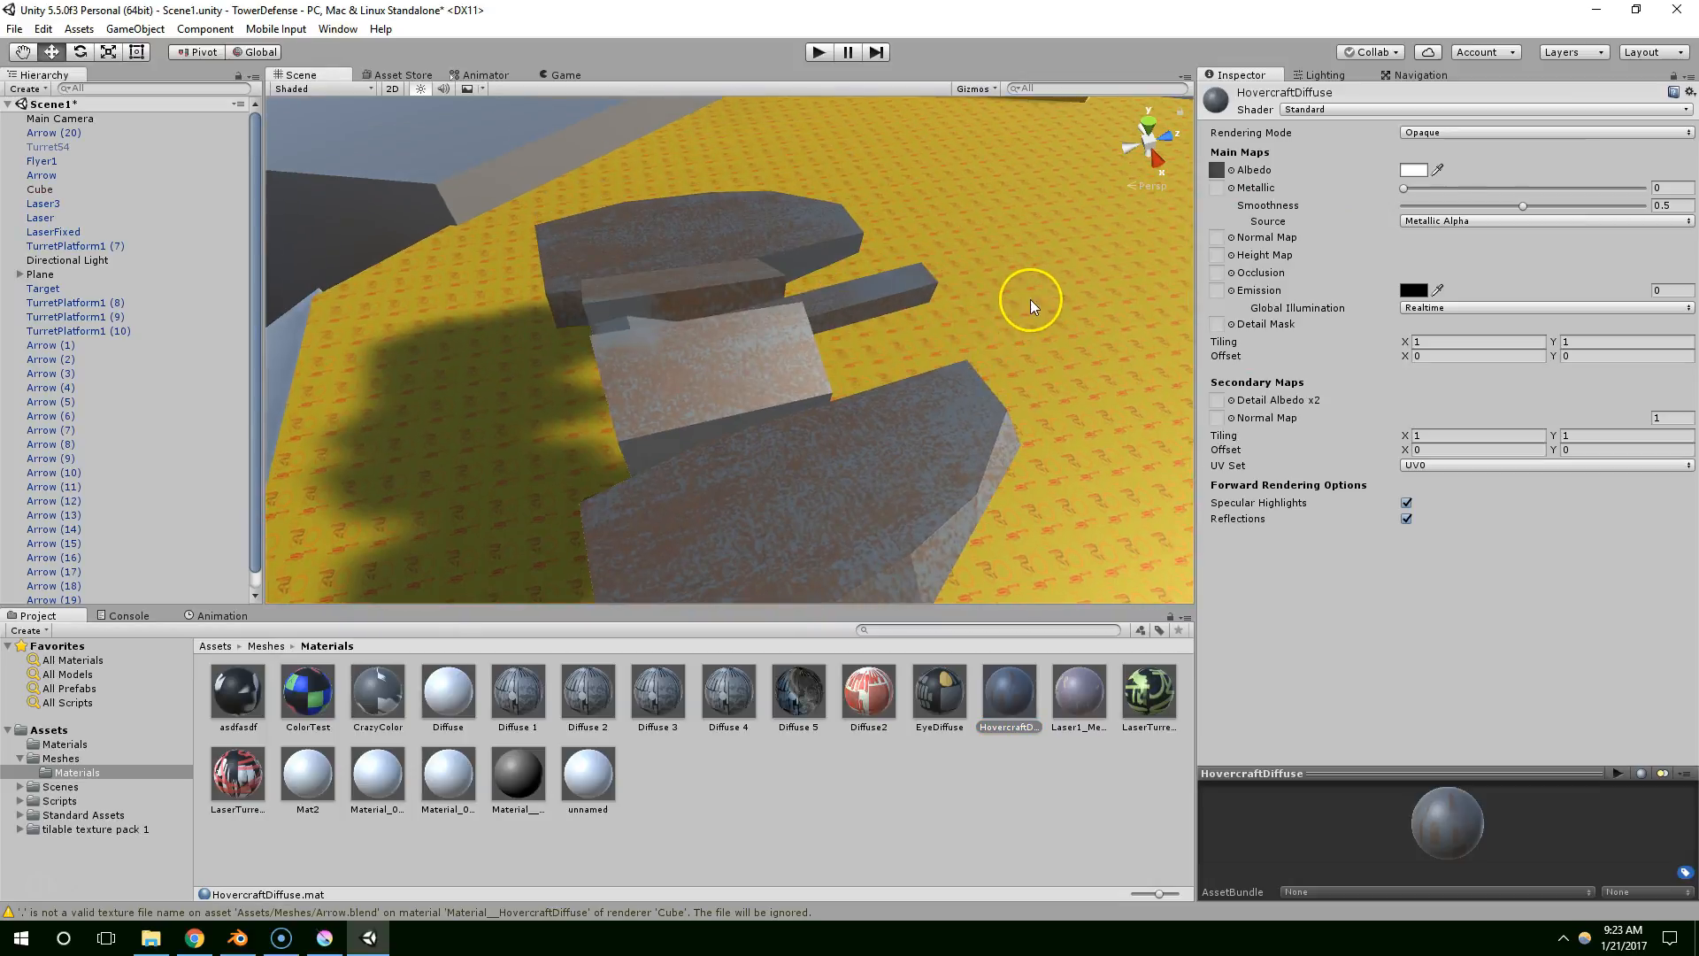
left_click(51, 760)
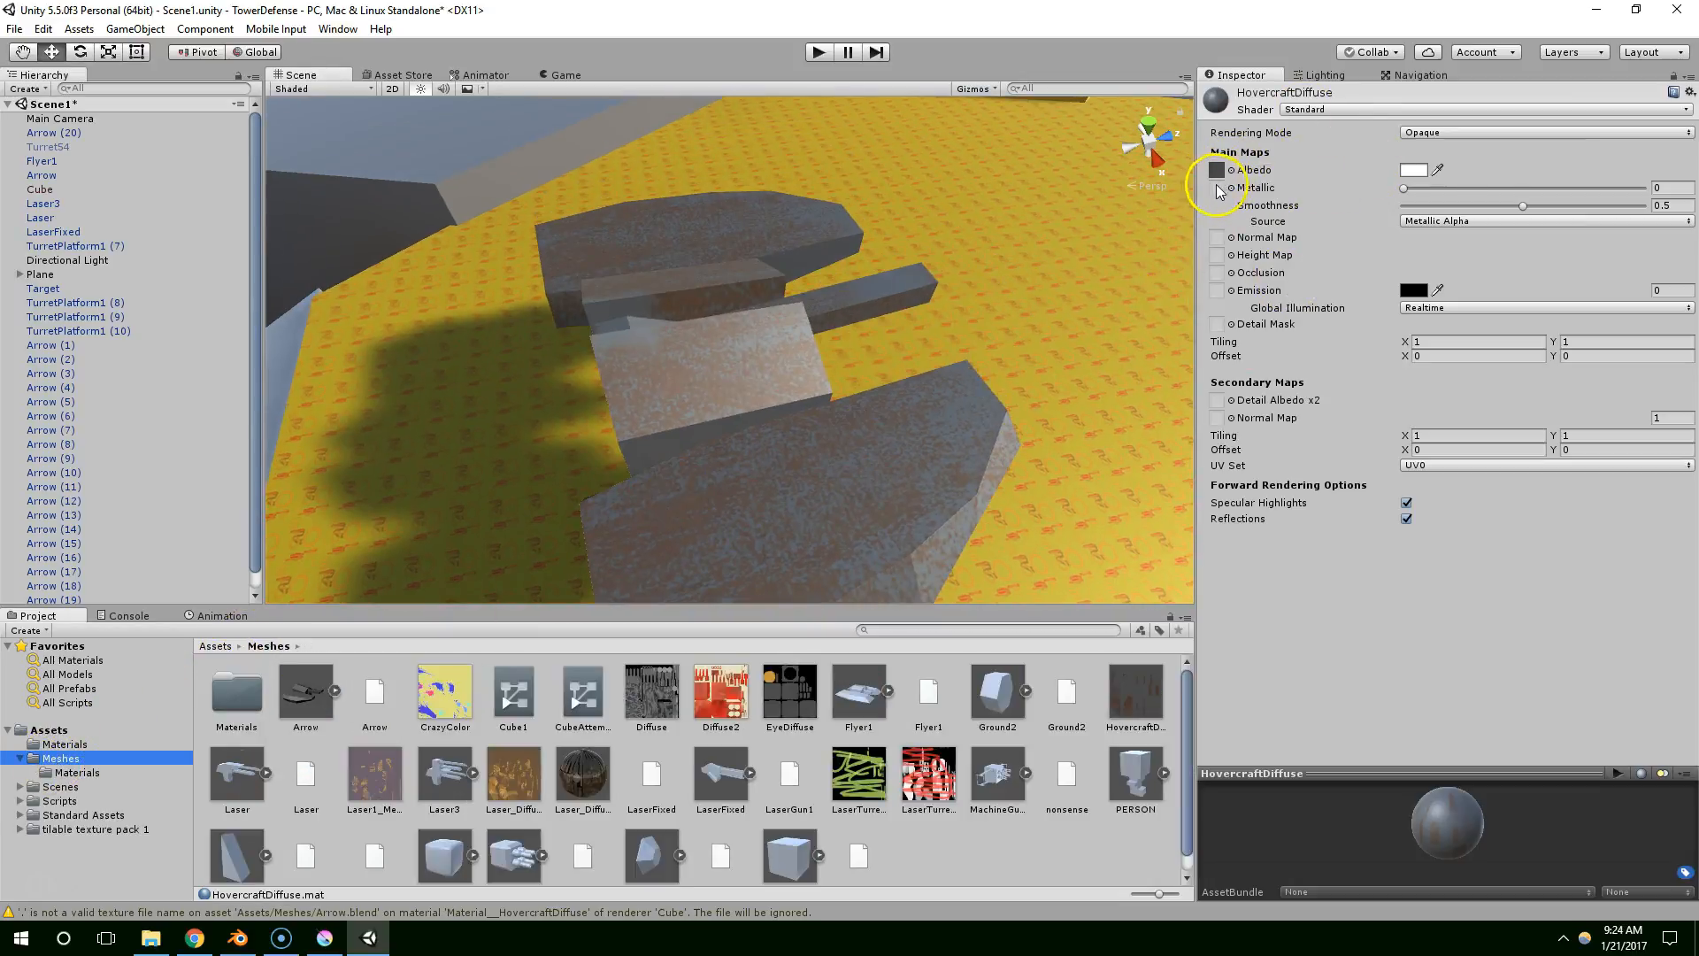
left_click_drag(341, 796, 1226, 196)
left_click_drag(1026, 272, 852, 352, "alt")
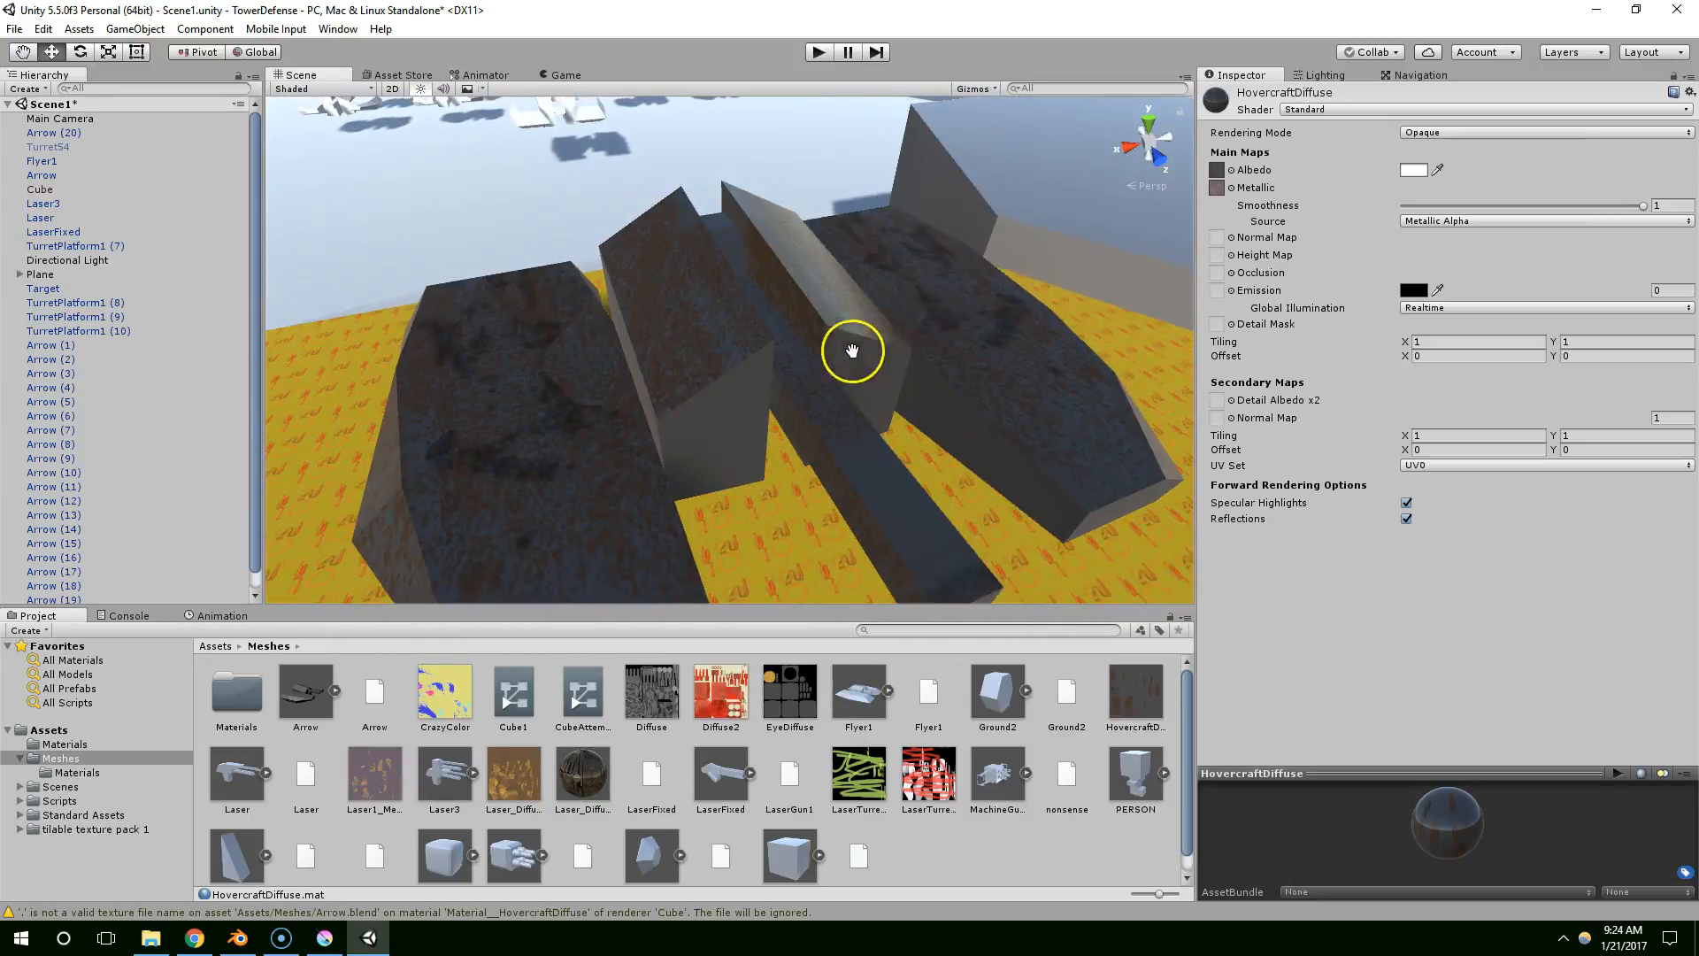
Locate the Metallic map's Laser1_Metallic texture in the Meshes folder, view its import settings, and examine the hovercraft's surface up close
left_click(1216, 189)
left_click(377, 753)
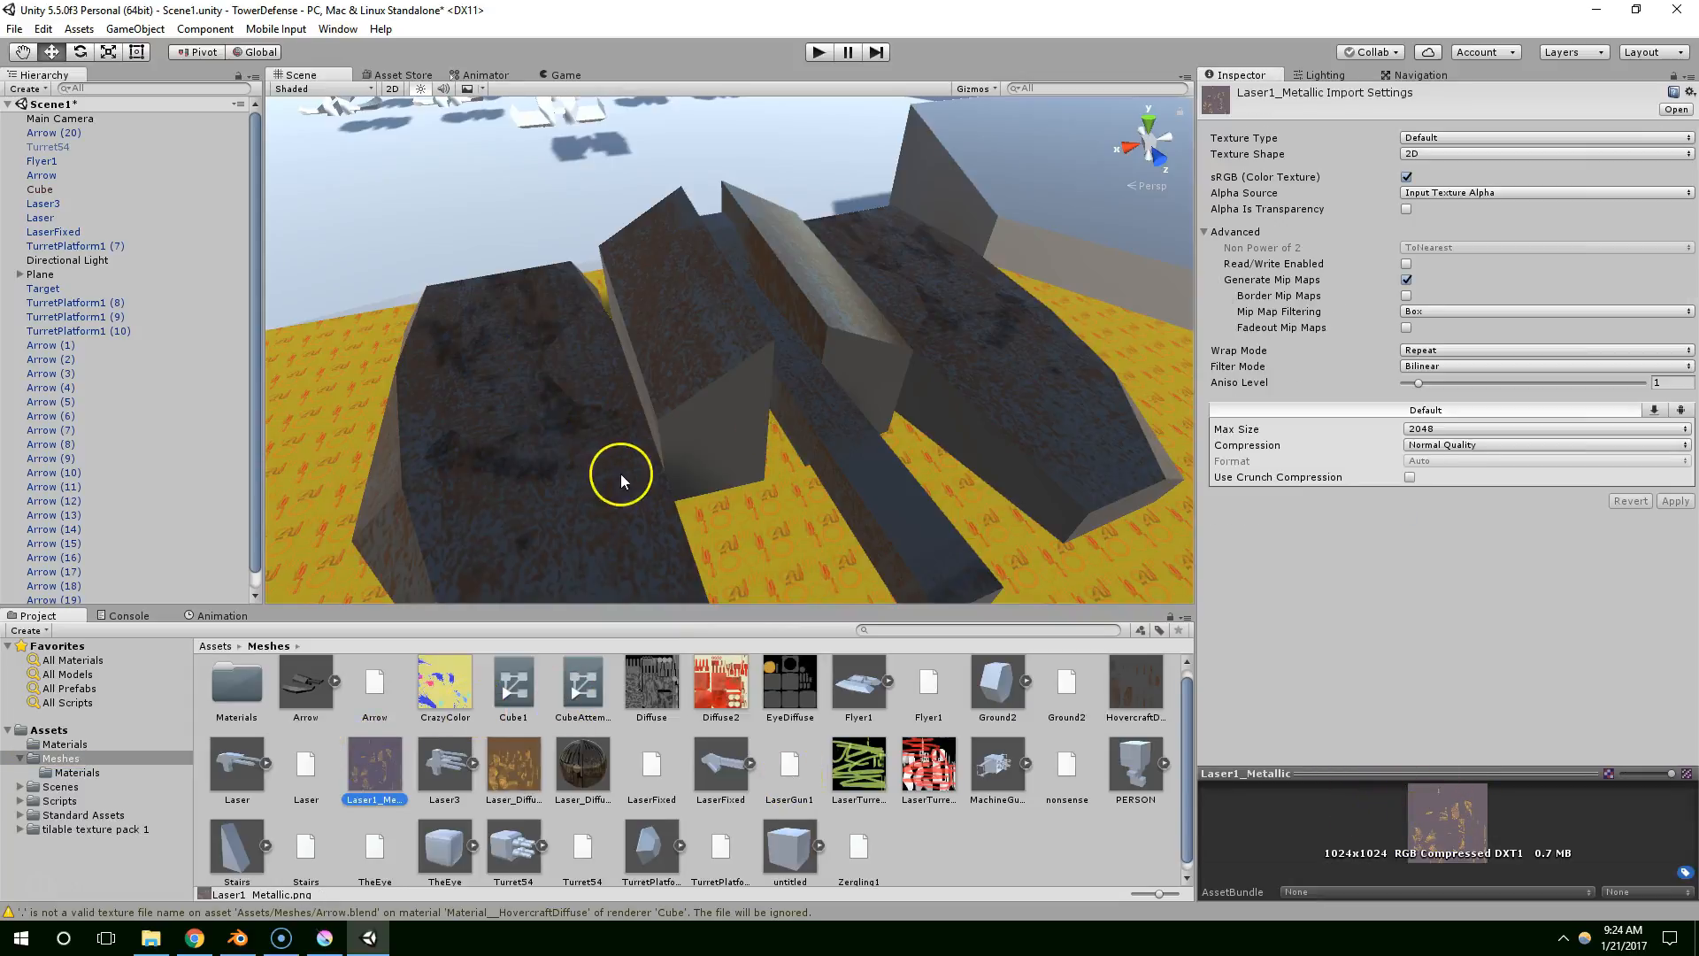
left_click_drag(772, 434, 754, 477, "alt")
scroll(793, 541, "down", 3)
scroll(738, 473, "up", 4)
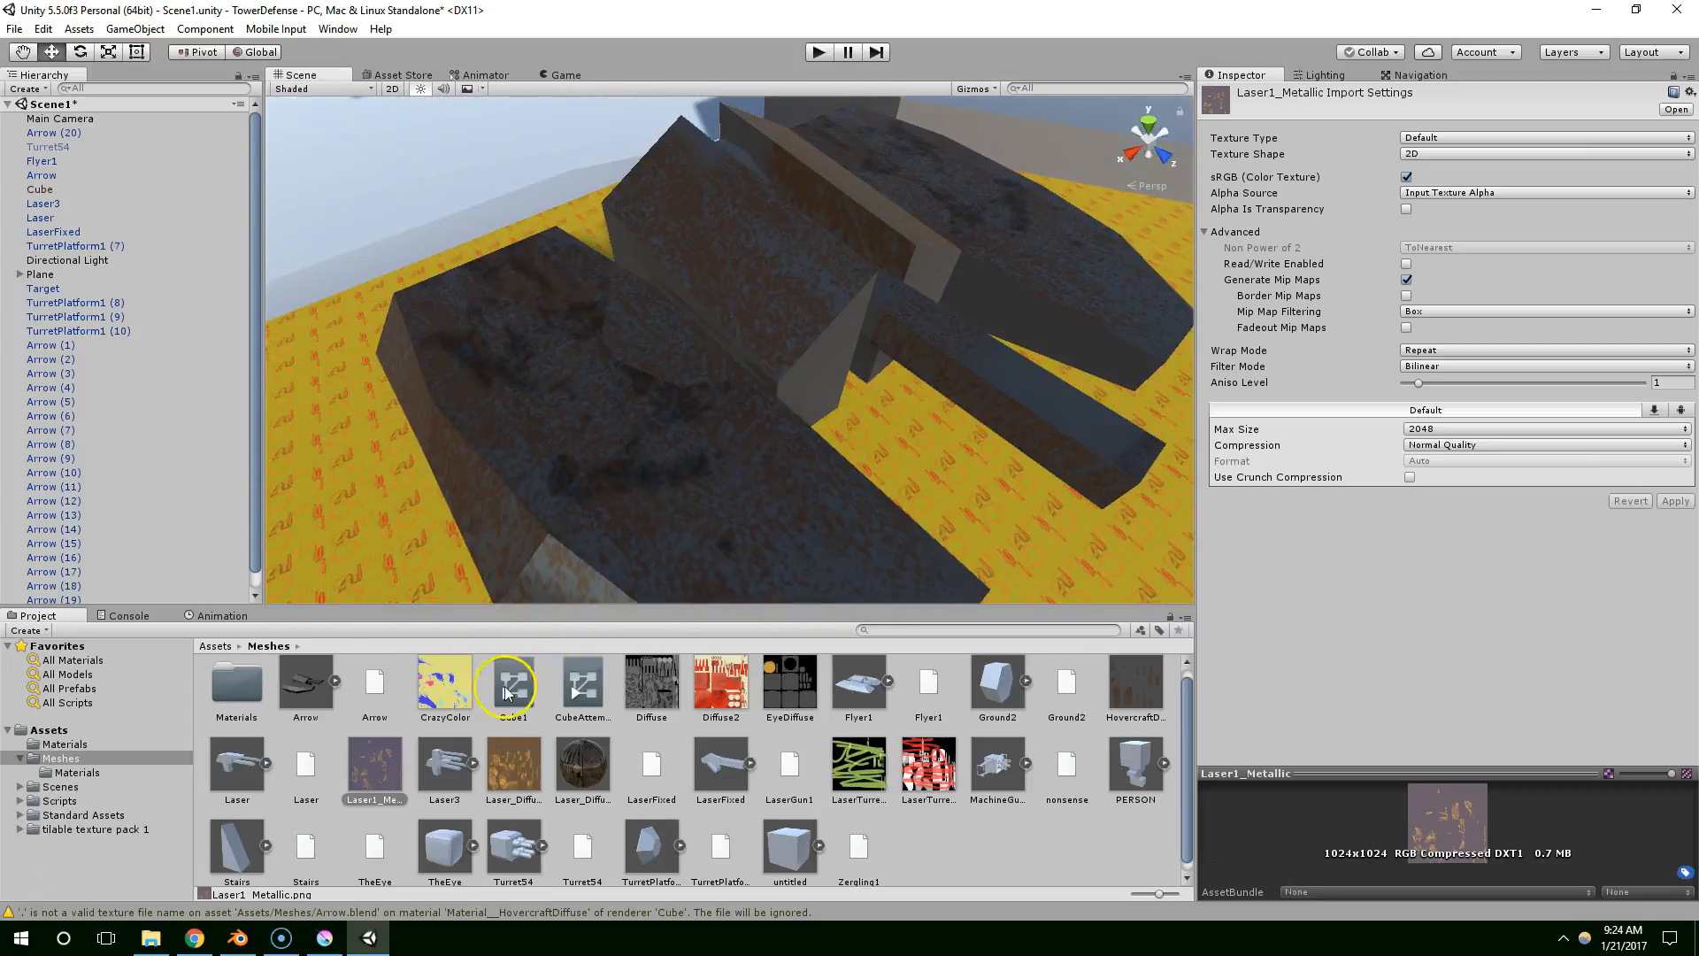
Select the placed hovercraft and move its HovercraftDiffuse material from the Meshes Materials folder into the Meshes folder
left_click(735, 269)
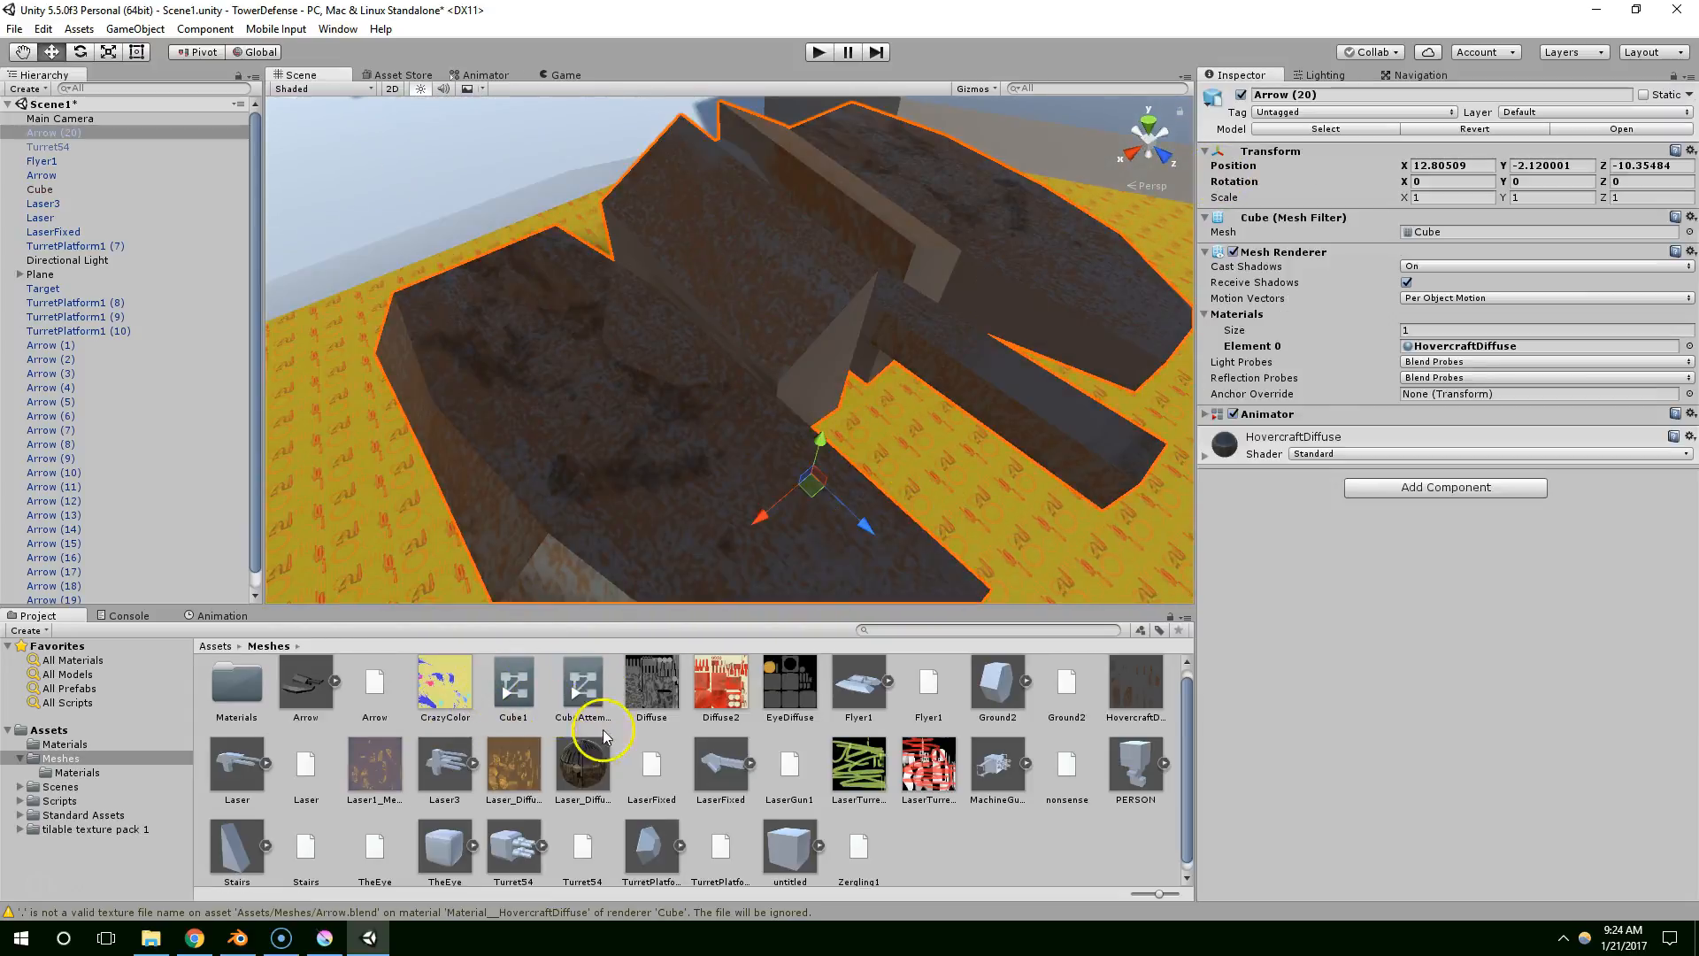
scroll(624, 326, "down", 4)
mouse_move(929, 315)
left_mouse_down("alt")
mouse_move(967, 239)
mouse_move(929, 292)
left_mouse_up("alt")
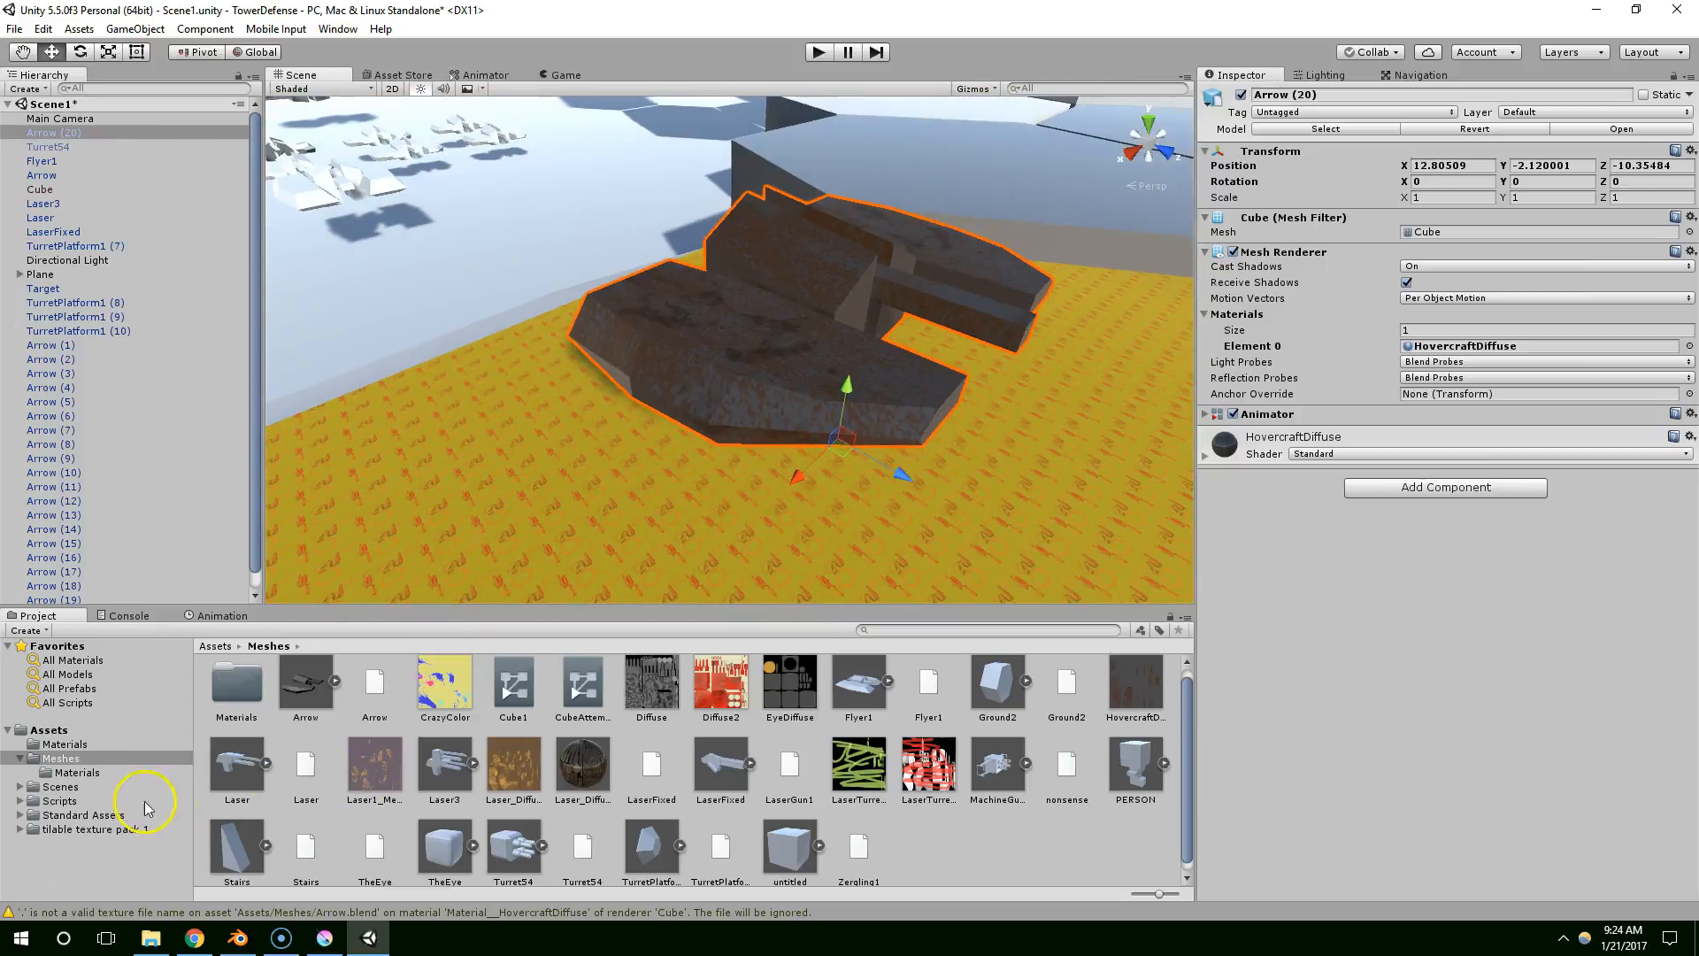
left_click(76, 773)
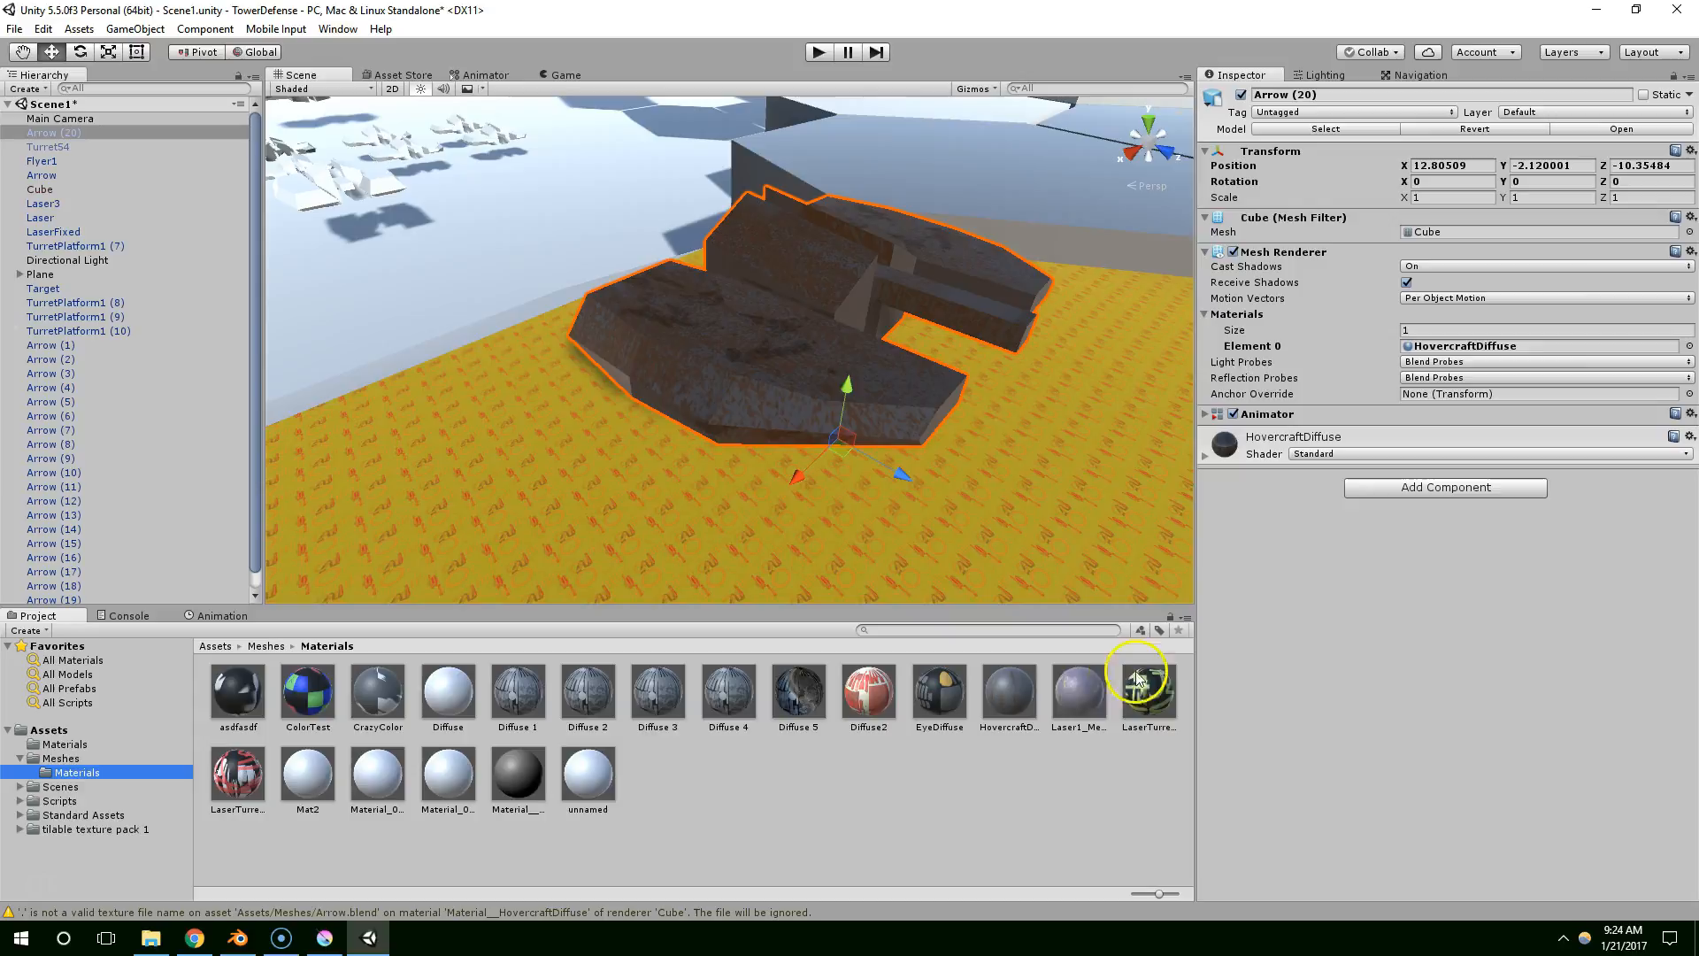
left_click(1007, 693)
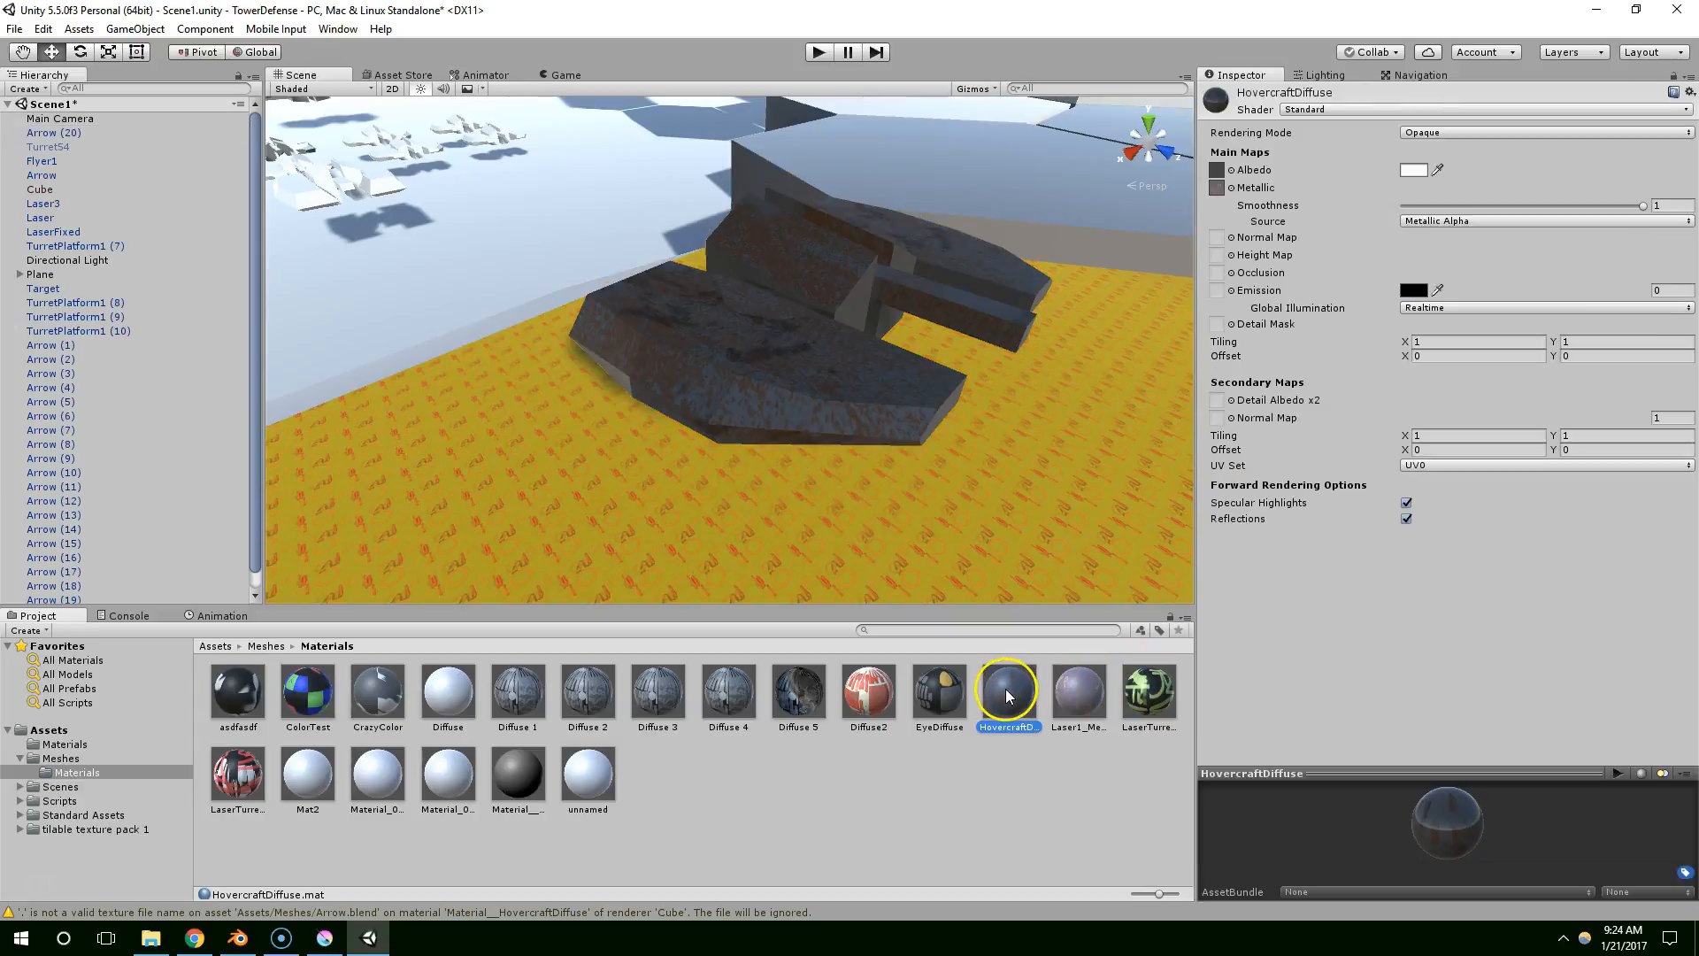
left_click_drag(60, 702, 64, 758)
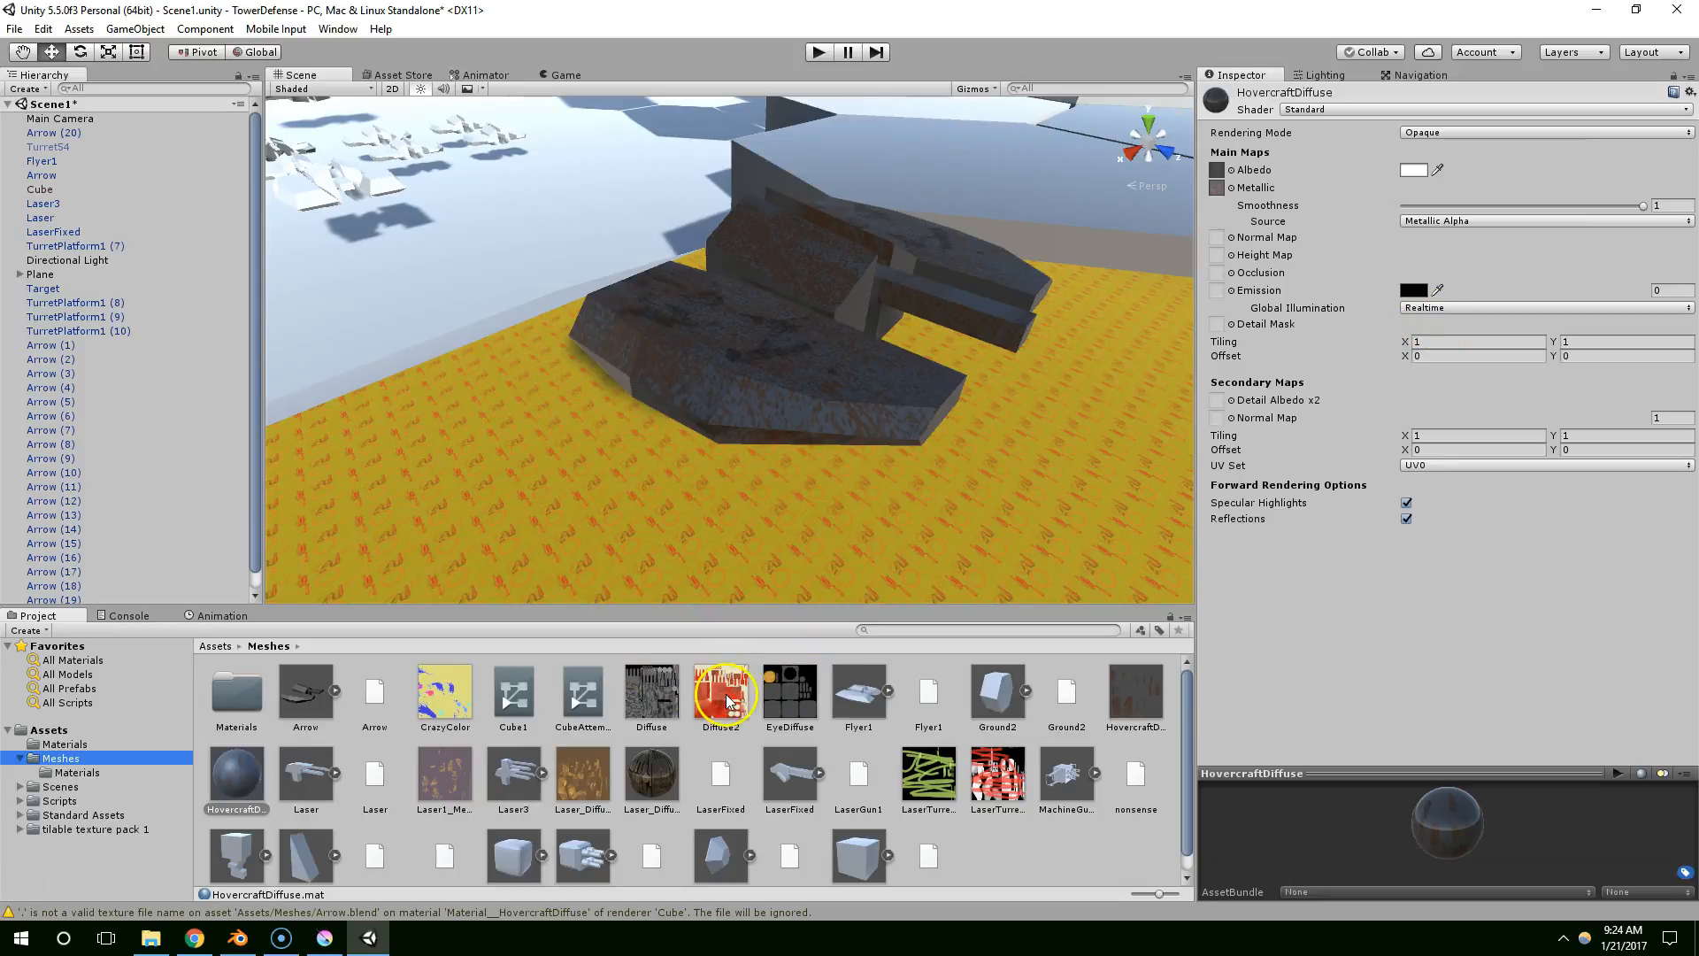
Try the Diffuse2 texture as the HovercraftDiffuse material's Metallic map and inspect the hovercraft from several sides
left_click_drag(728, 702, 1226, 265)
left_click_drag(1231, 198, 1216, 188)
left_click_drag(1000, 243, 650, 359, "alt")
middle_click_drag(650, 359, 687, 364)
left_click_drag(687, 364, 879, 367, "alt")
middle_click_drag(880, 366, 846, 371)
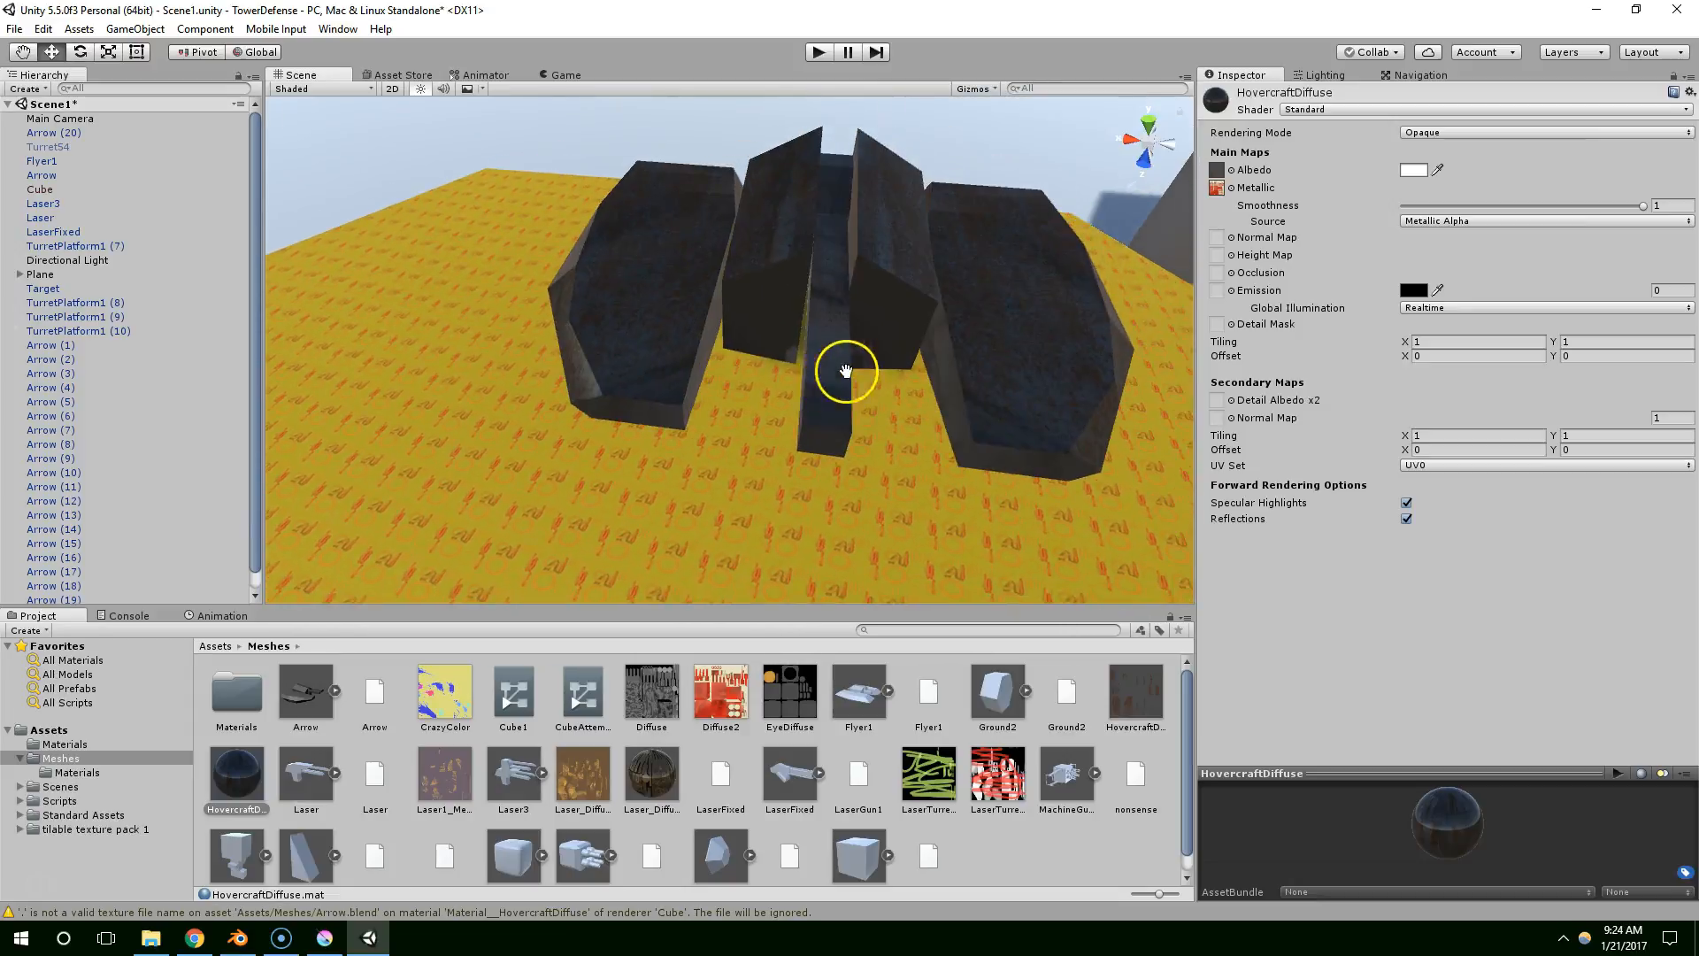
Try the Diffuse texture as the HovercraftDiffuse material's Metallic map and inspect the hovercraft up close
left_click_drag(650, 695, 1219, 277)
left_click_drag(1216, 189, 1217, 188)
right_click_drag(982, 232, 1054, 254)
scroll(1054, 266, "up", 5)
right_click_drag(959, 277, 815, 307)
scroll(815, 307, "down", 5)
middle_click_drag(816, 307, 828, 314)
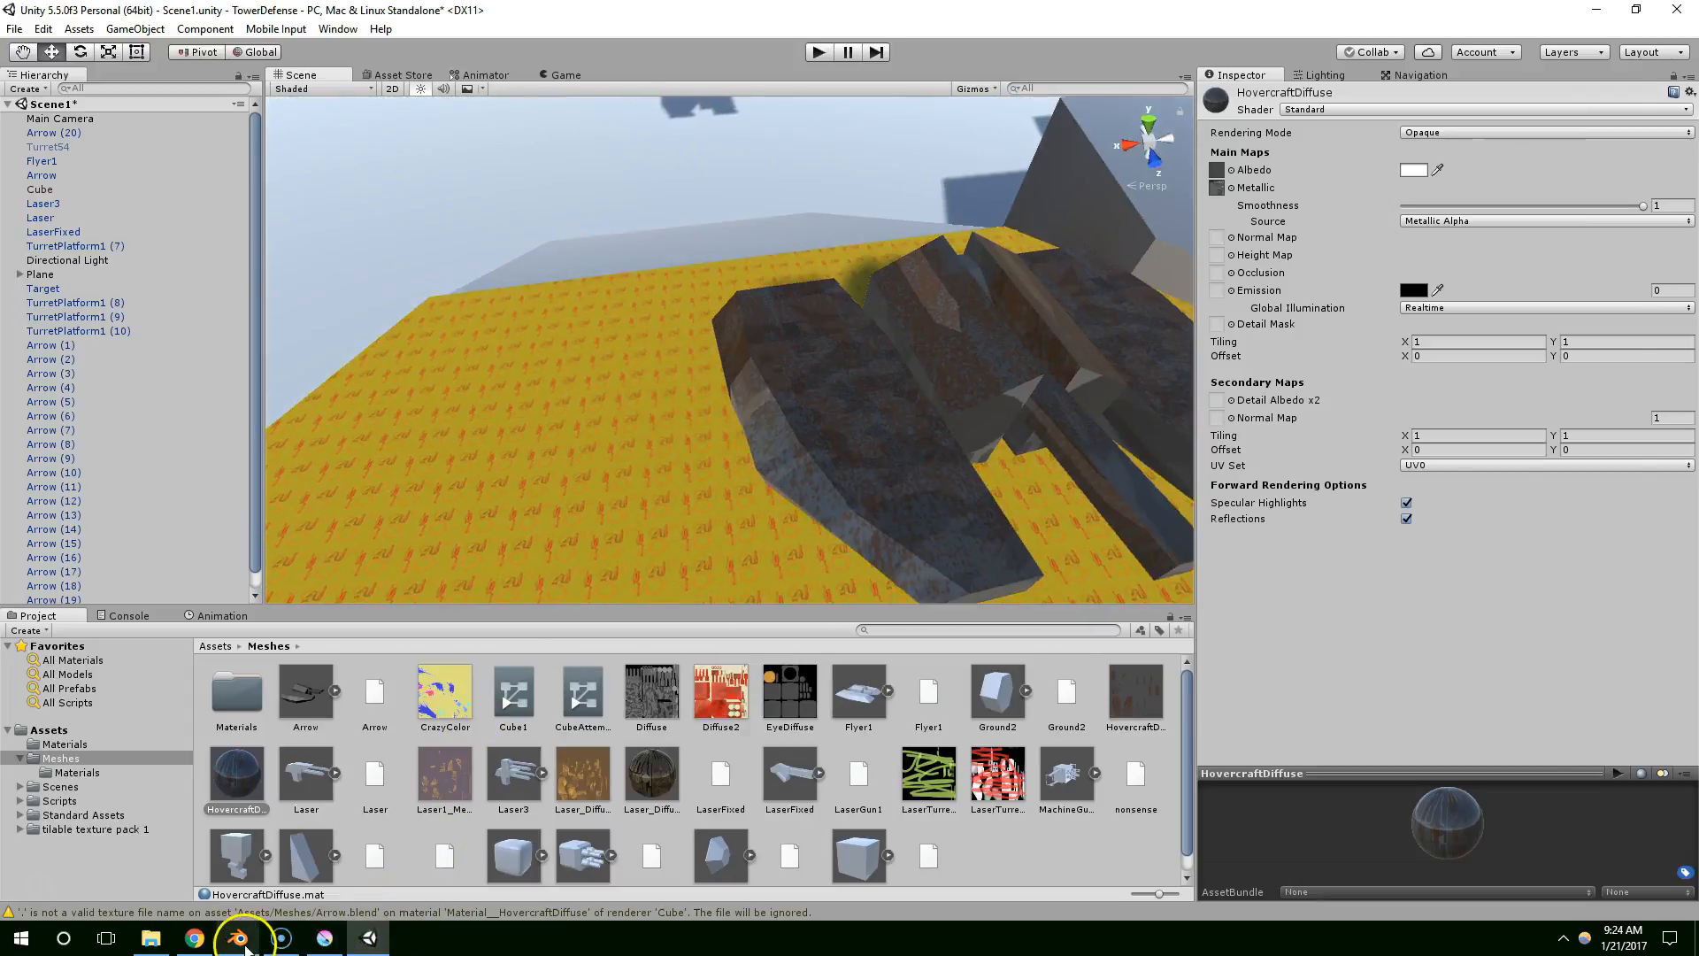
Switch to Blender, check the list of available images, and examine the painted rust on the hovercraft from several angles
left_click(244, 945)
middle_click_drag(381, 372, 619, 323)
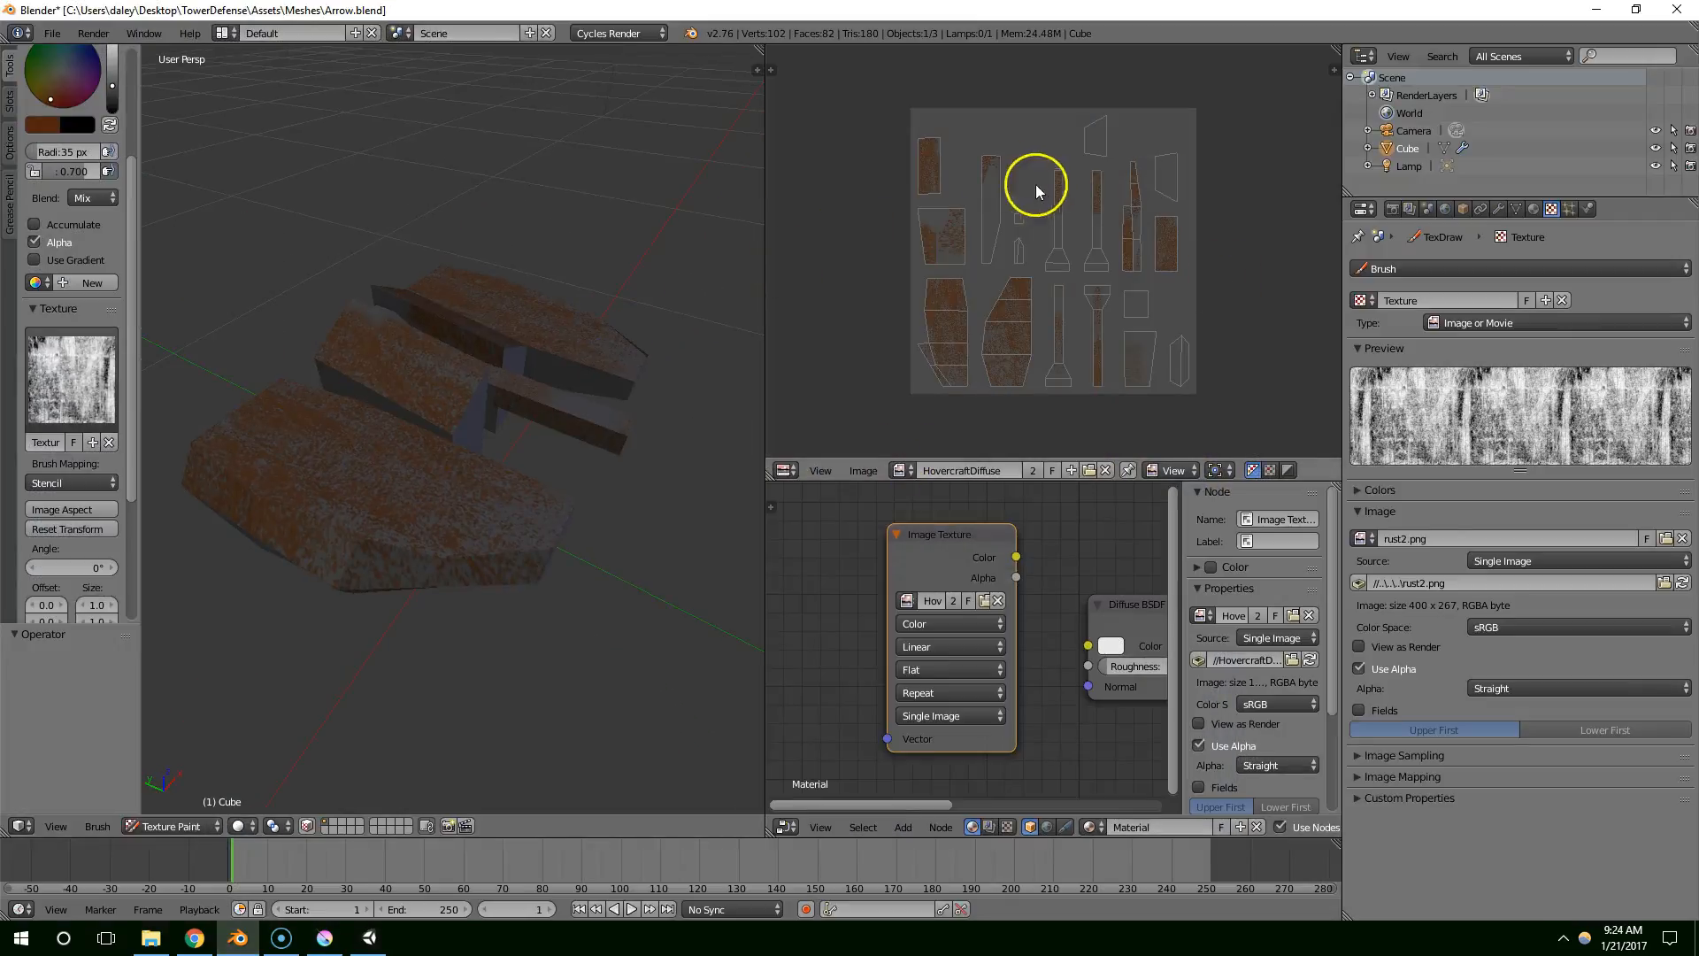
left_click(902, 470)
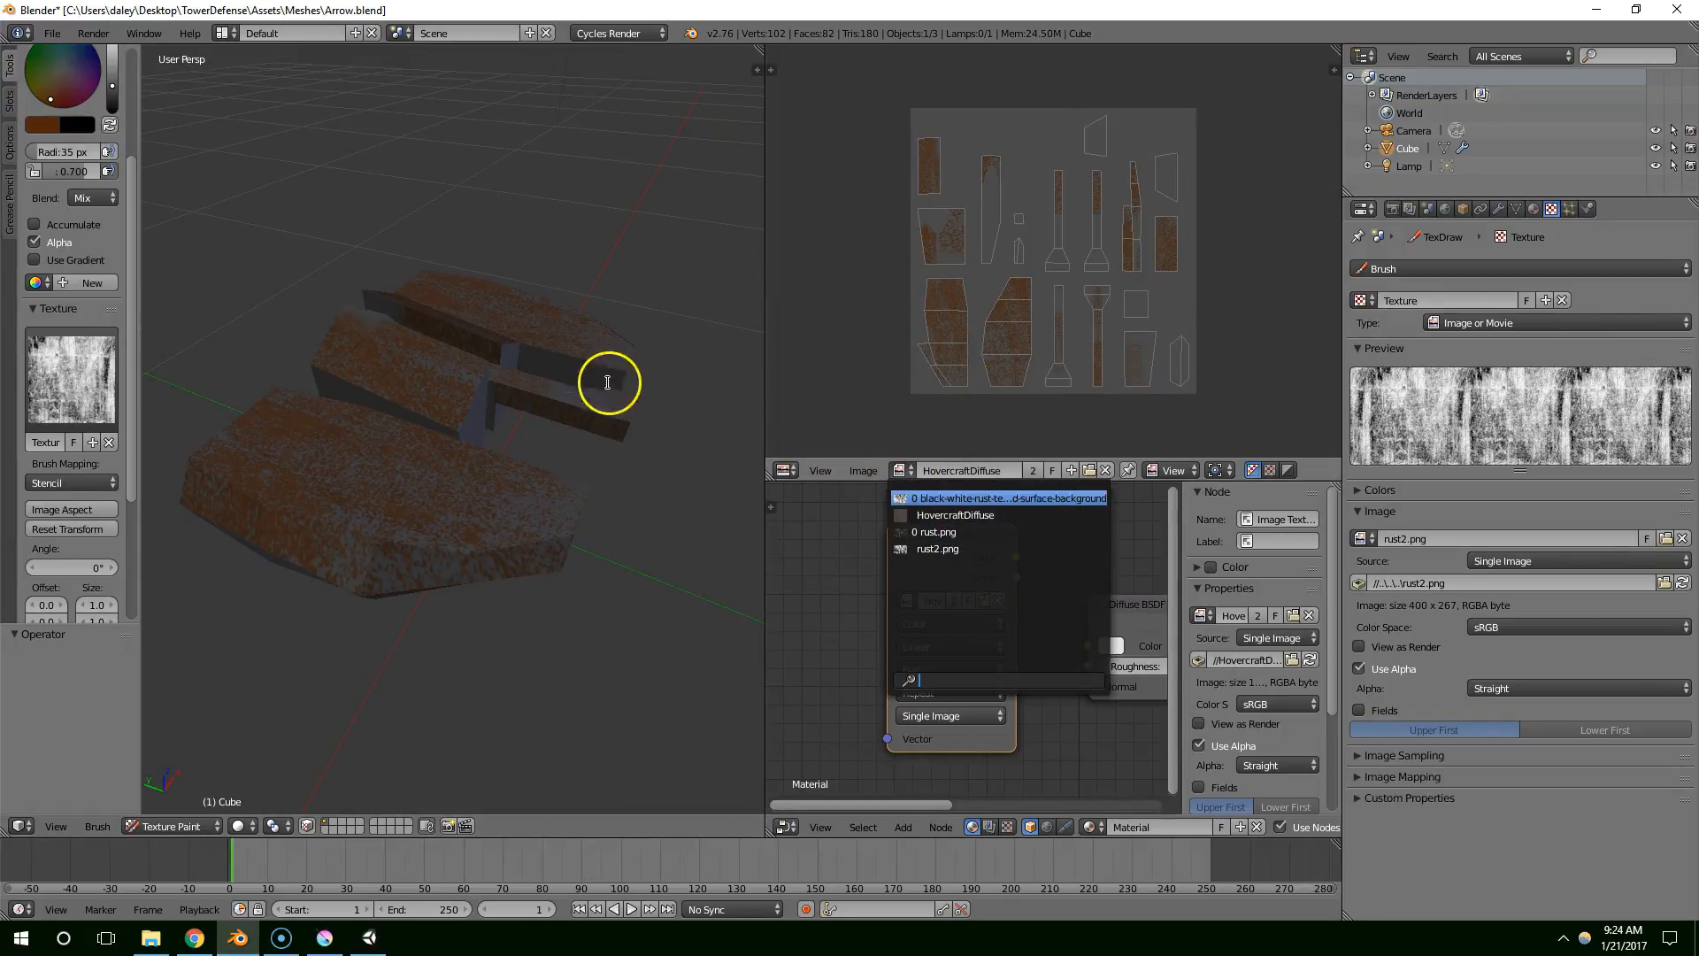
middle_click_drag(661, 382, 402, 416)
middle_click_drag(495, 390, 604, 416)
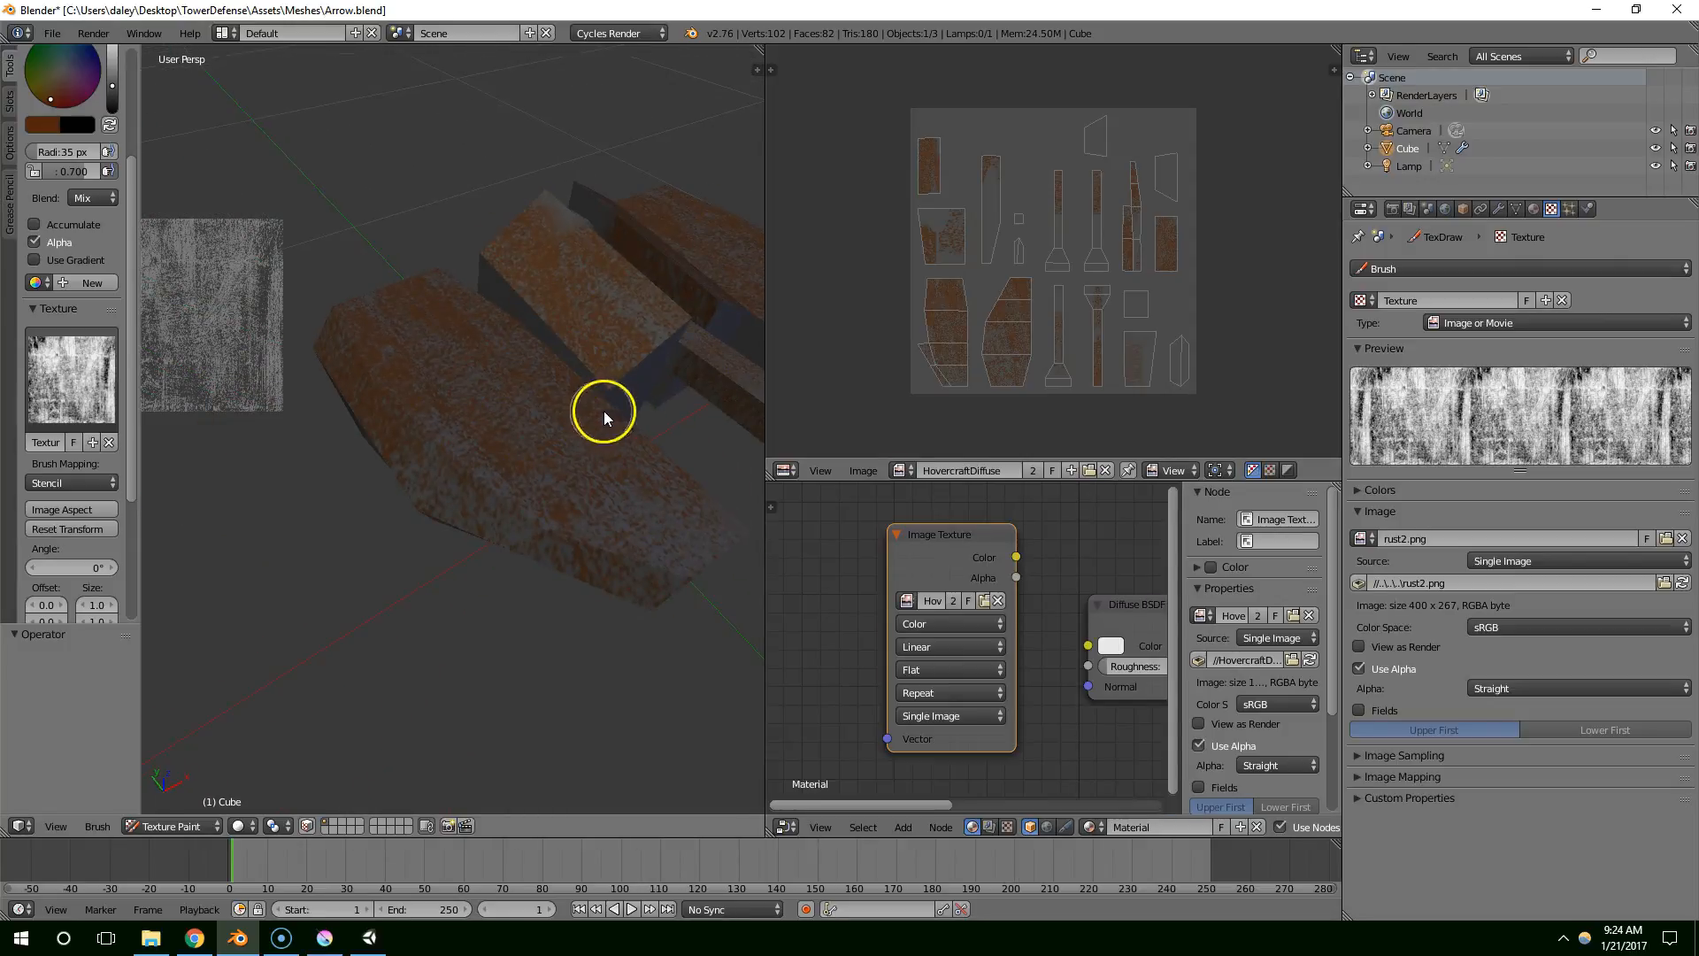
middle_click_drag(683, 508, 496, 673)
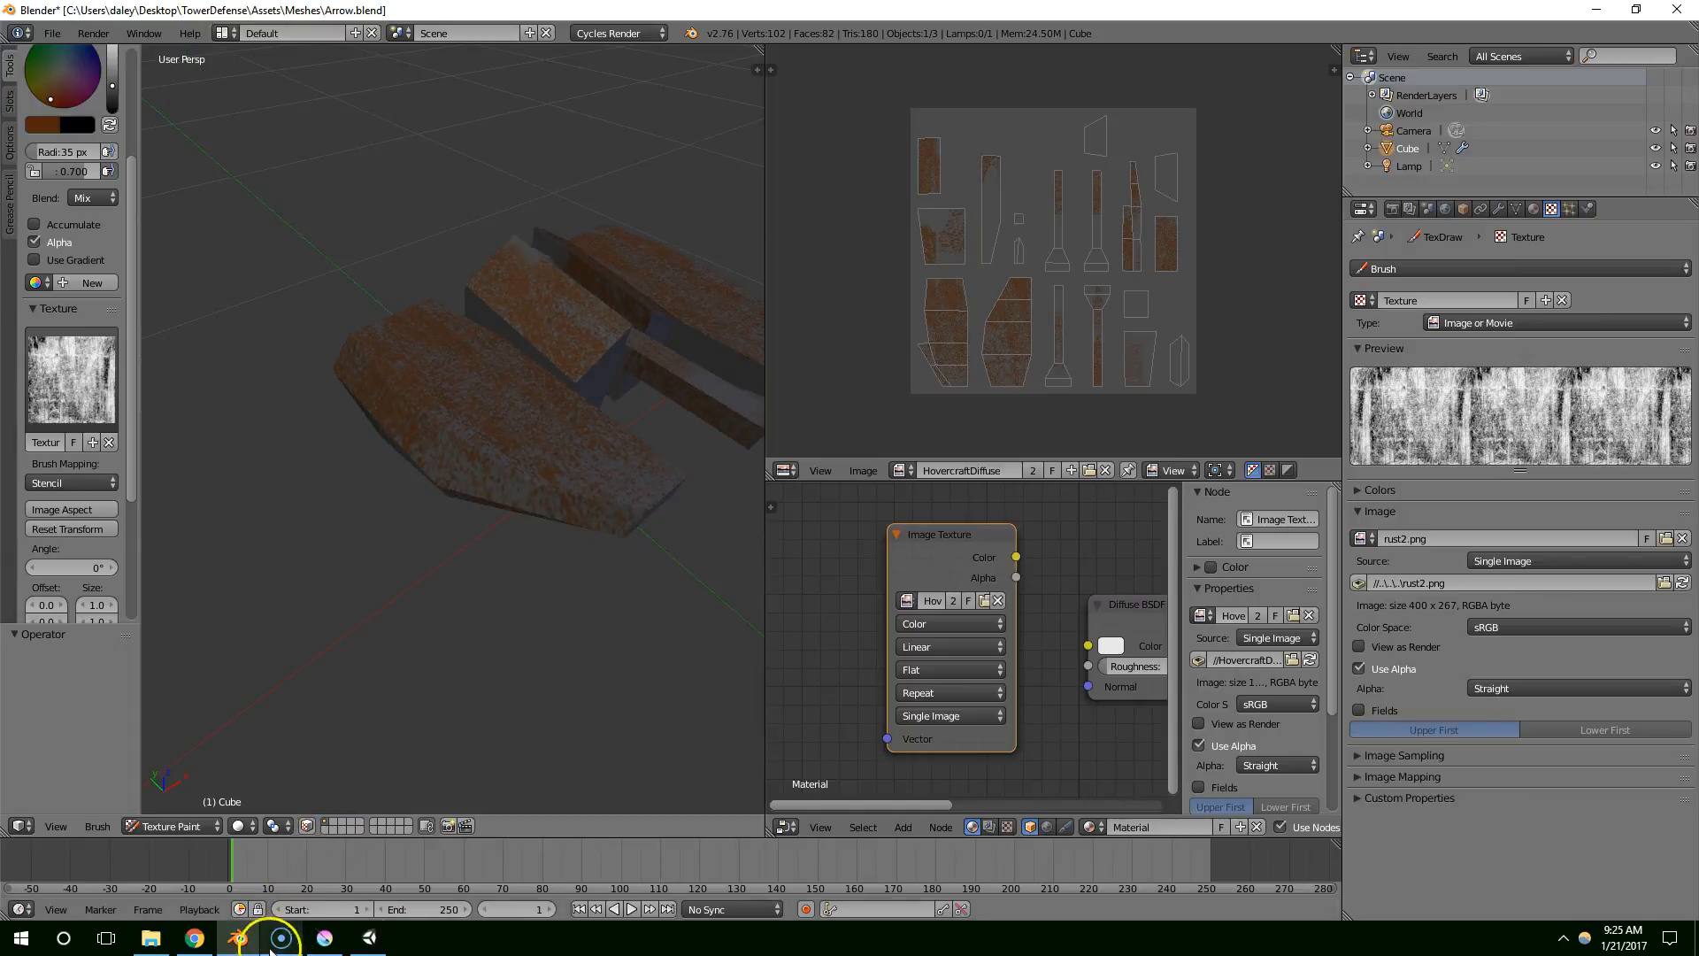
Compare the hovercraft in Unity with the Blender model and remove the HovercraftDiffuse material's Metallic map in Unity
left_click(369, 938)
right_click_drag(1106, 195, 888, 325)
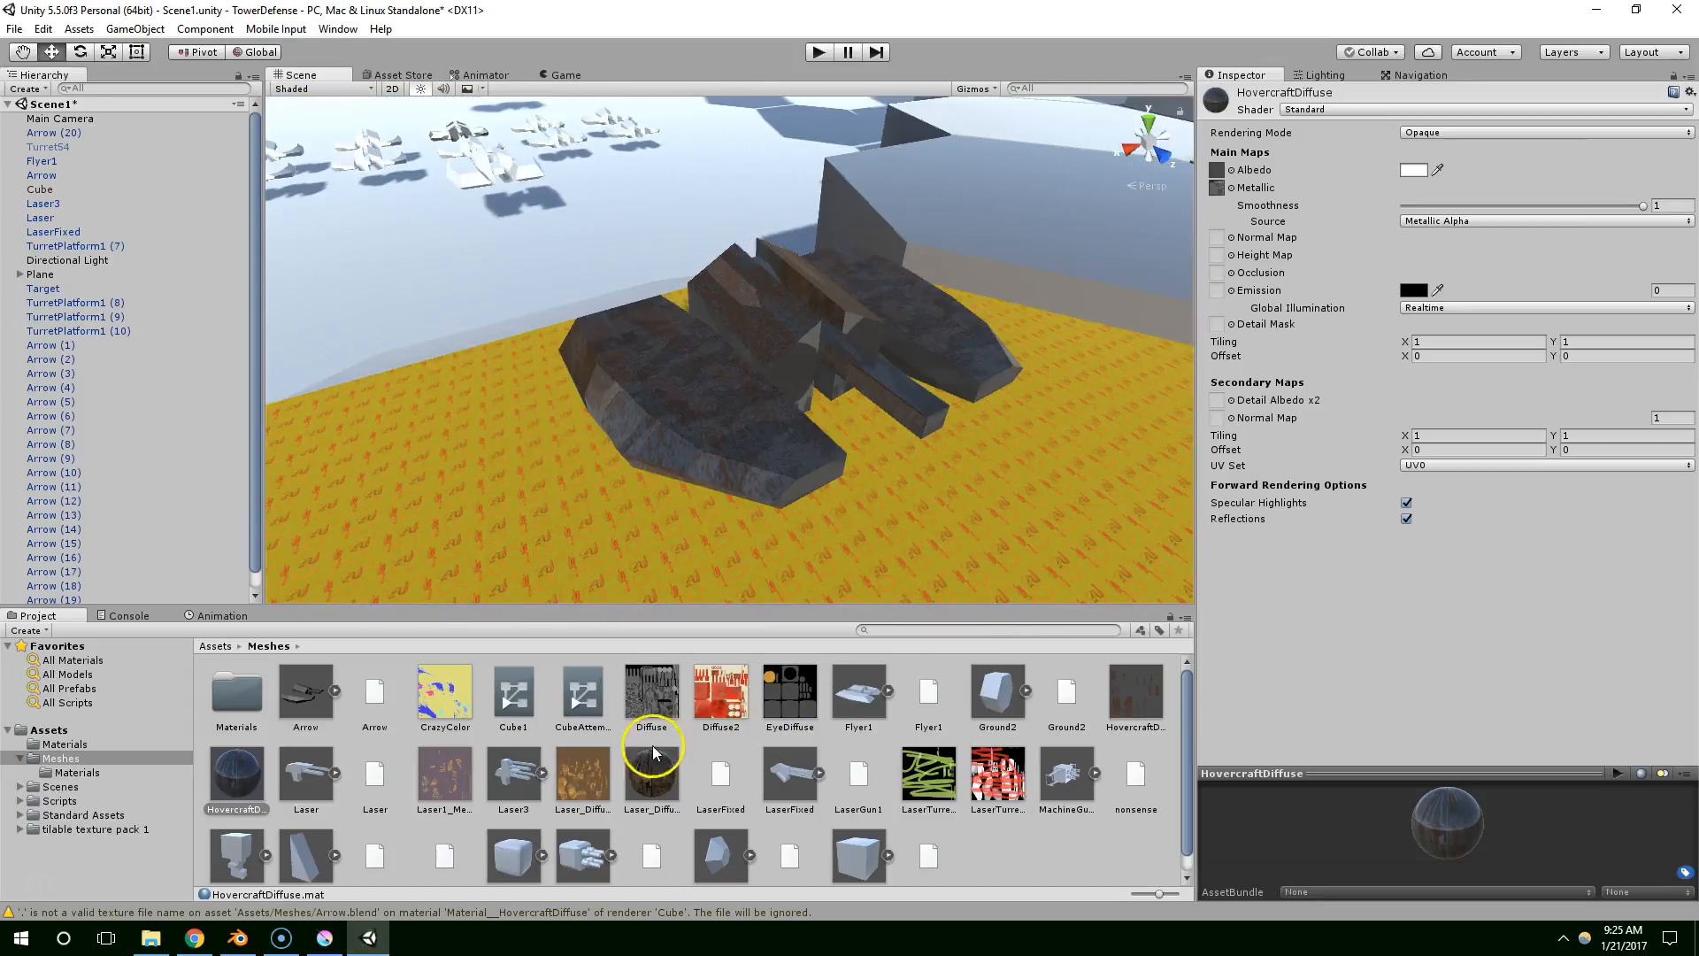
scroll(749, 348, "down", 3)
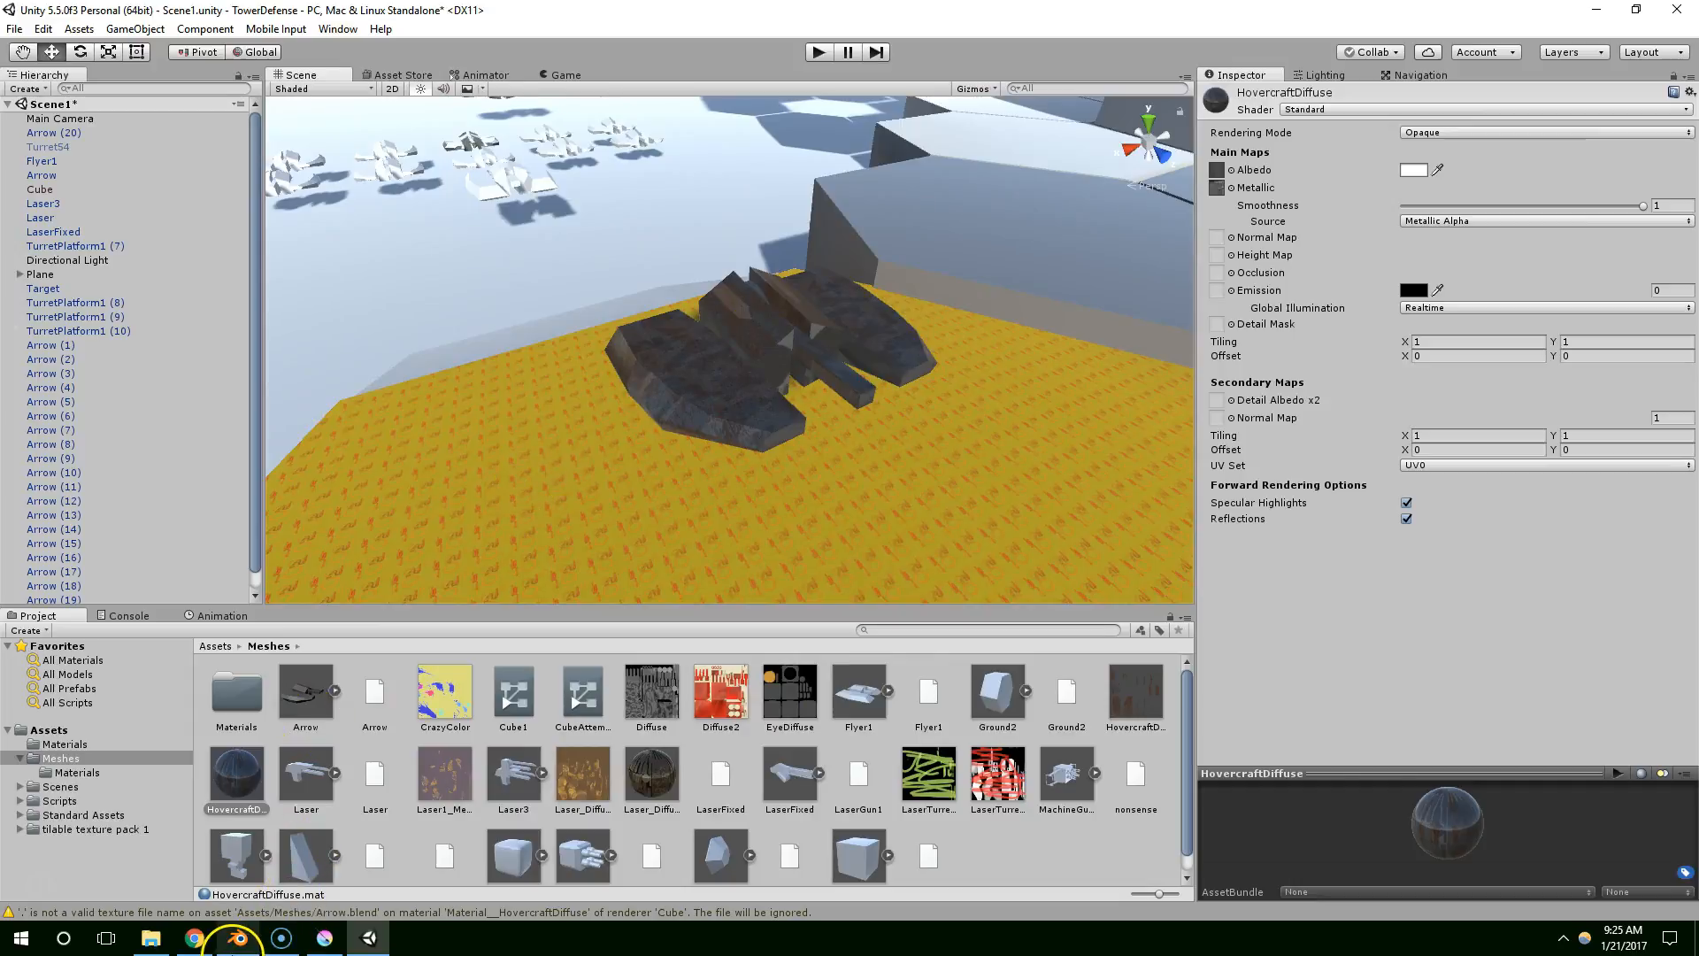
left_click(237, 937)
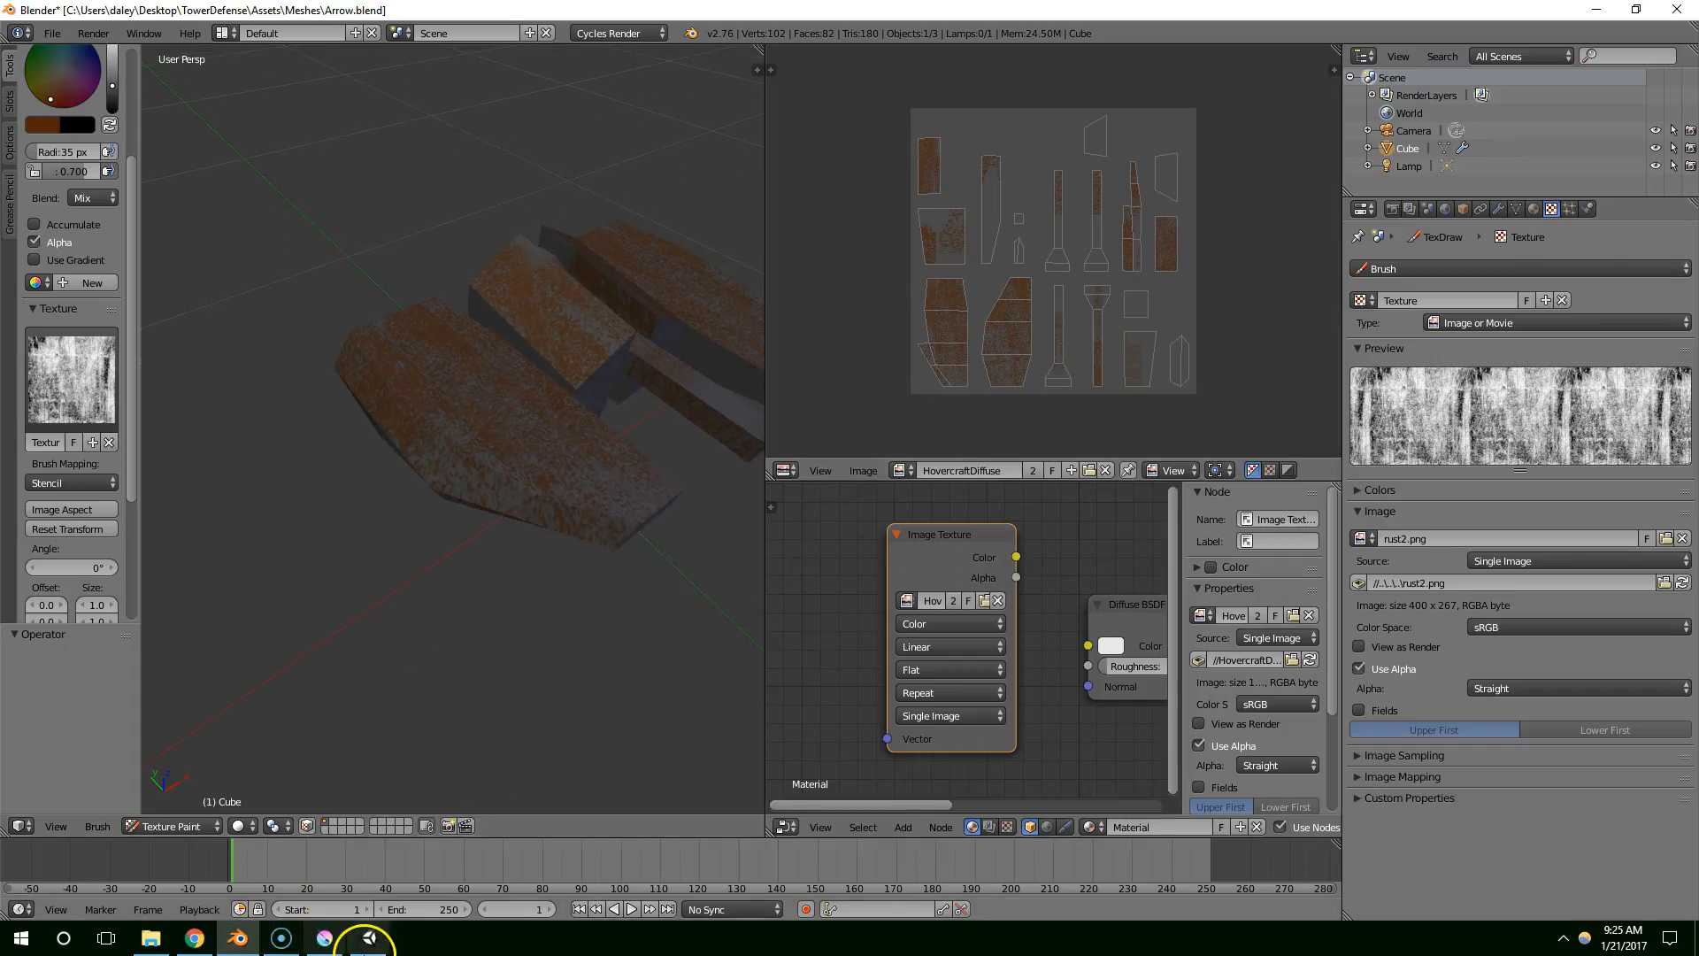
left_click(369, 937)
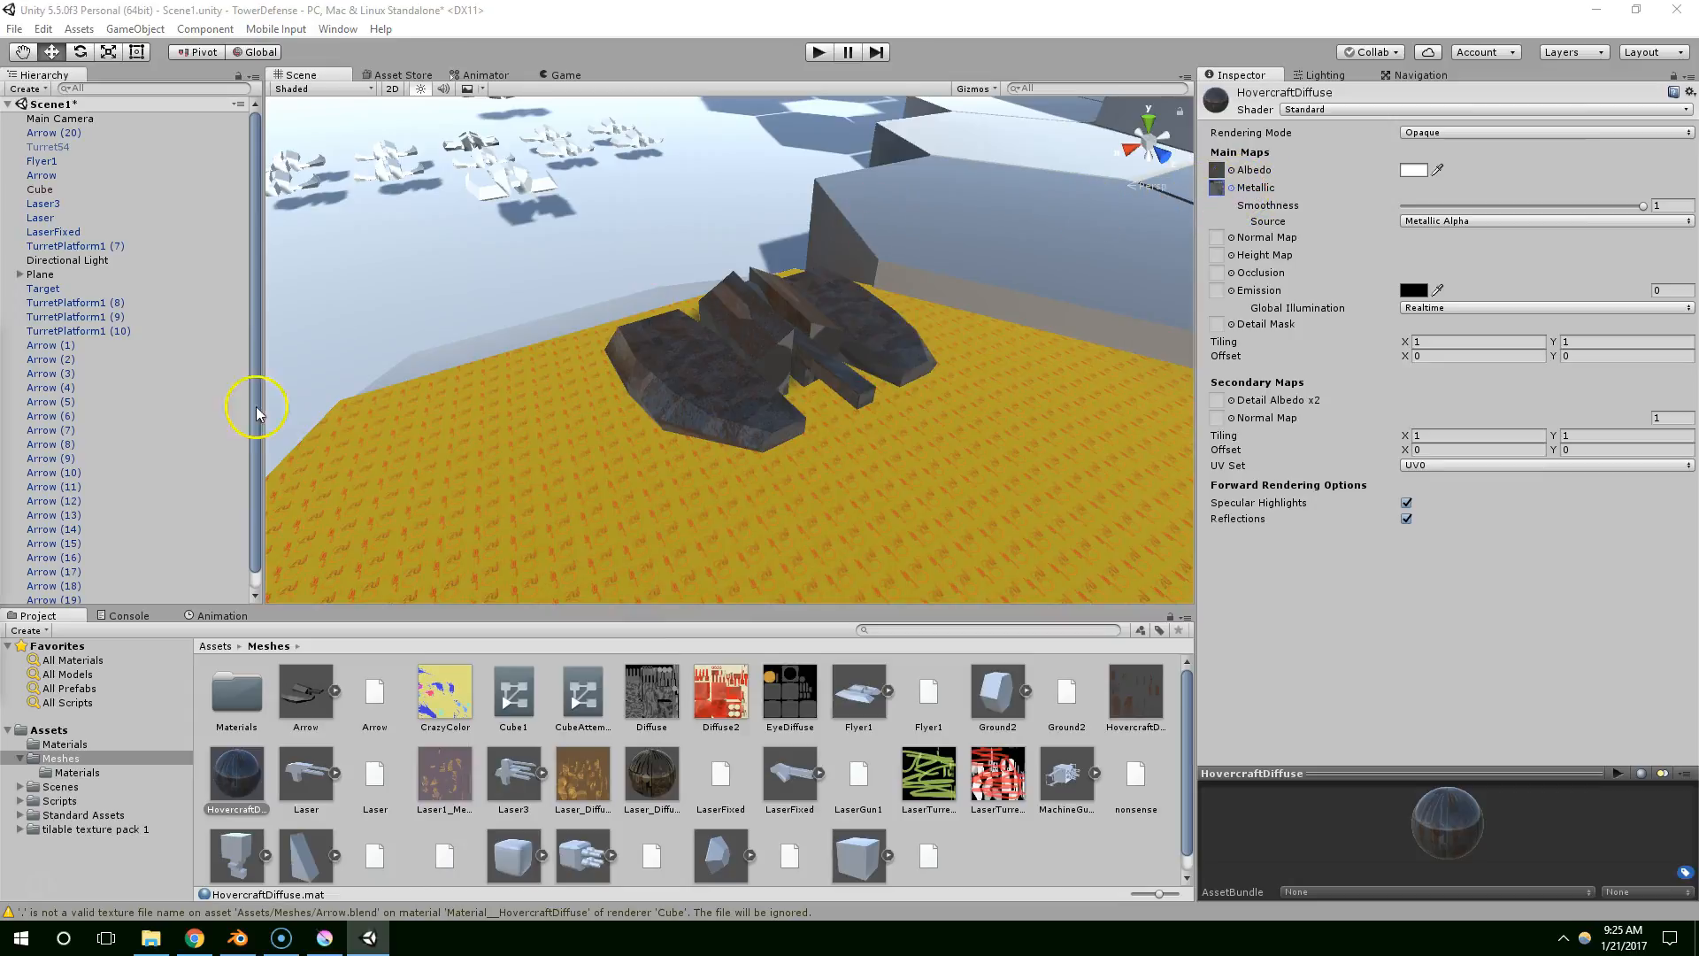
key("Delete")
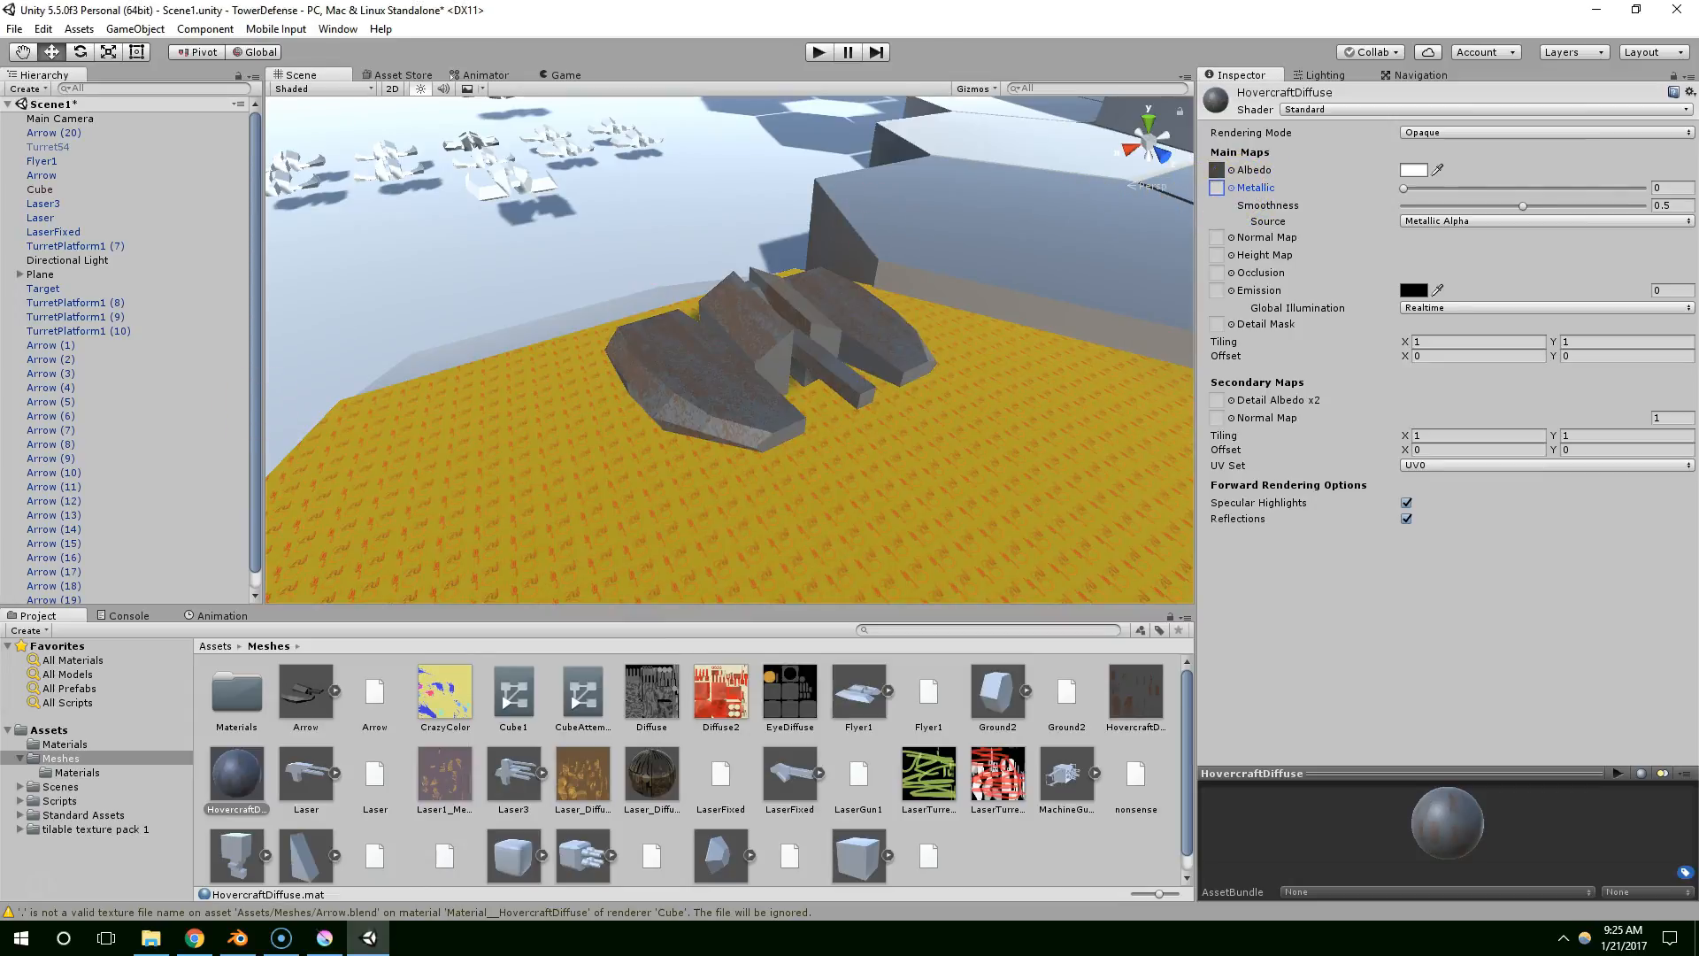